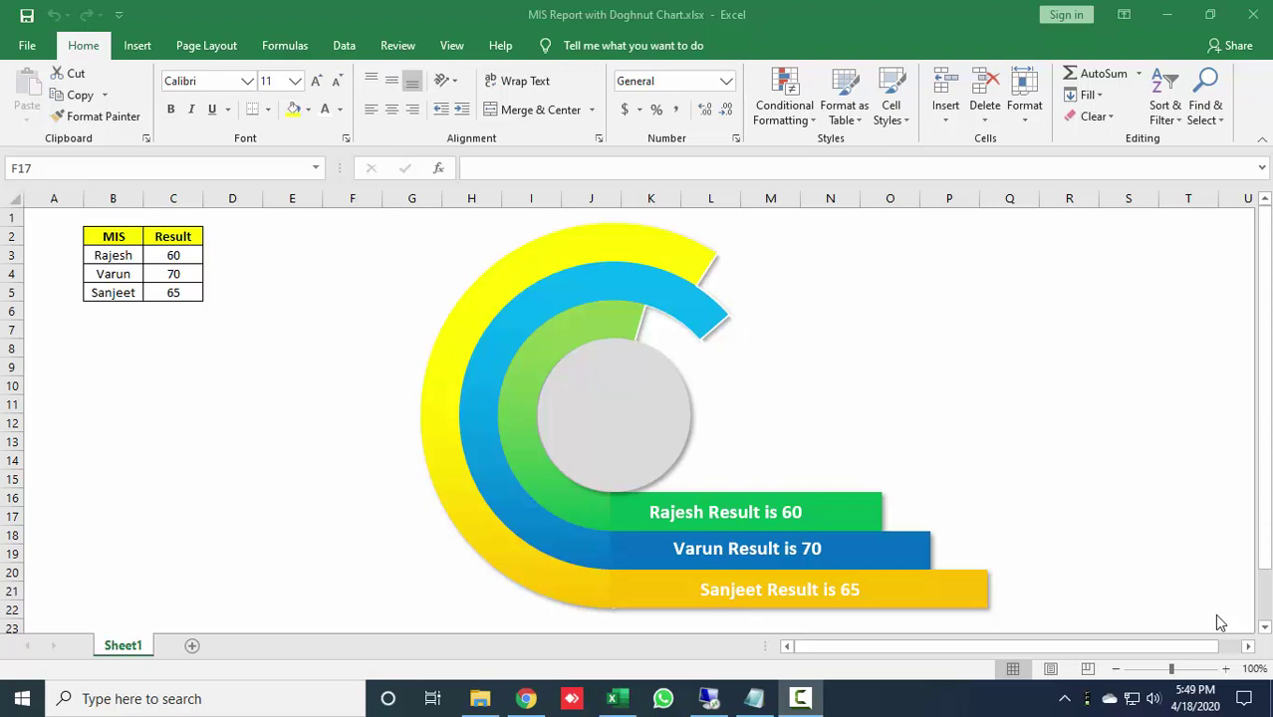
- Copy the table in B2:C5 into a new worksheet, placing it at cell B2
click(113, 237)
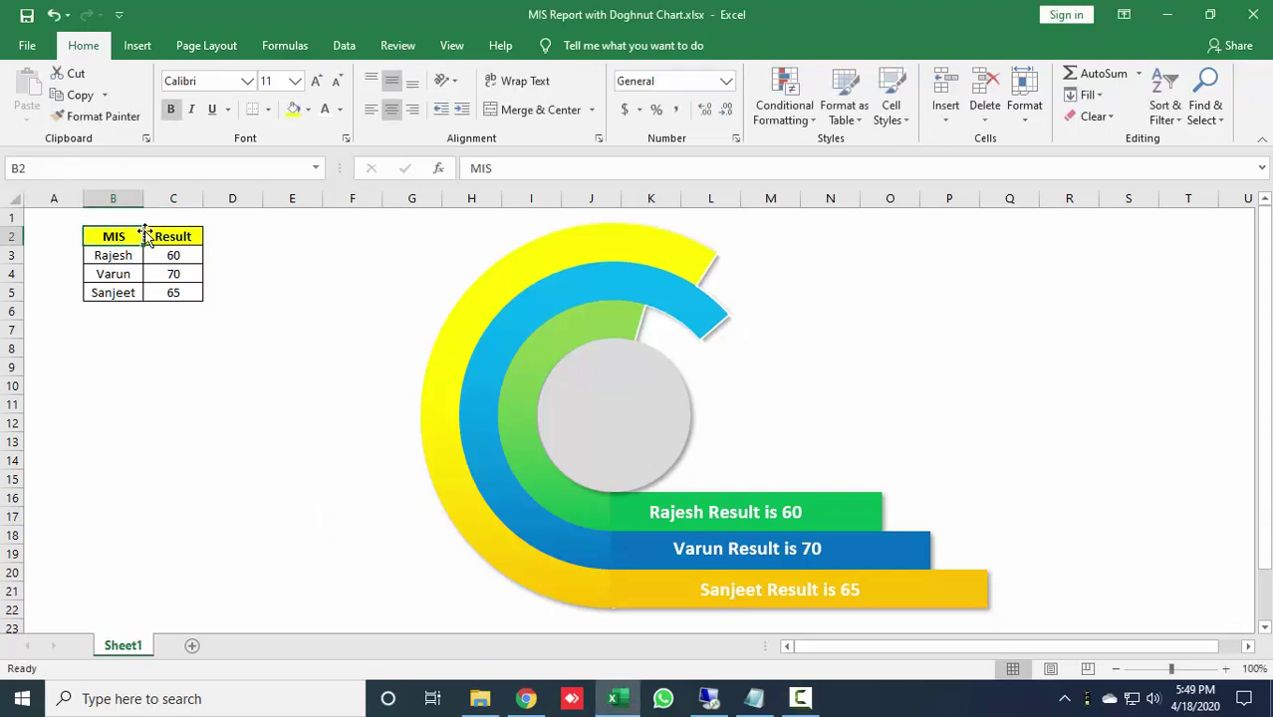
key(shift+Right)
key(shift+Down)
key(shift+Down)
key(shift+Down)
key(ctrl+c)
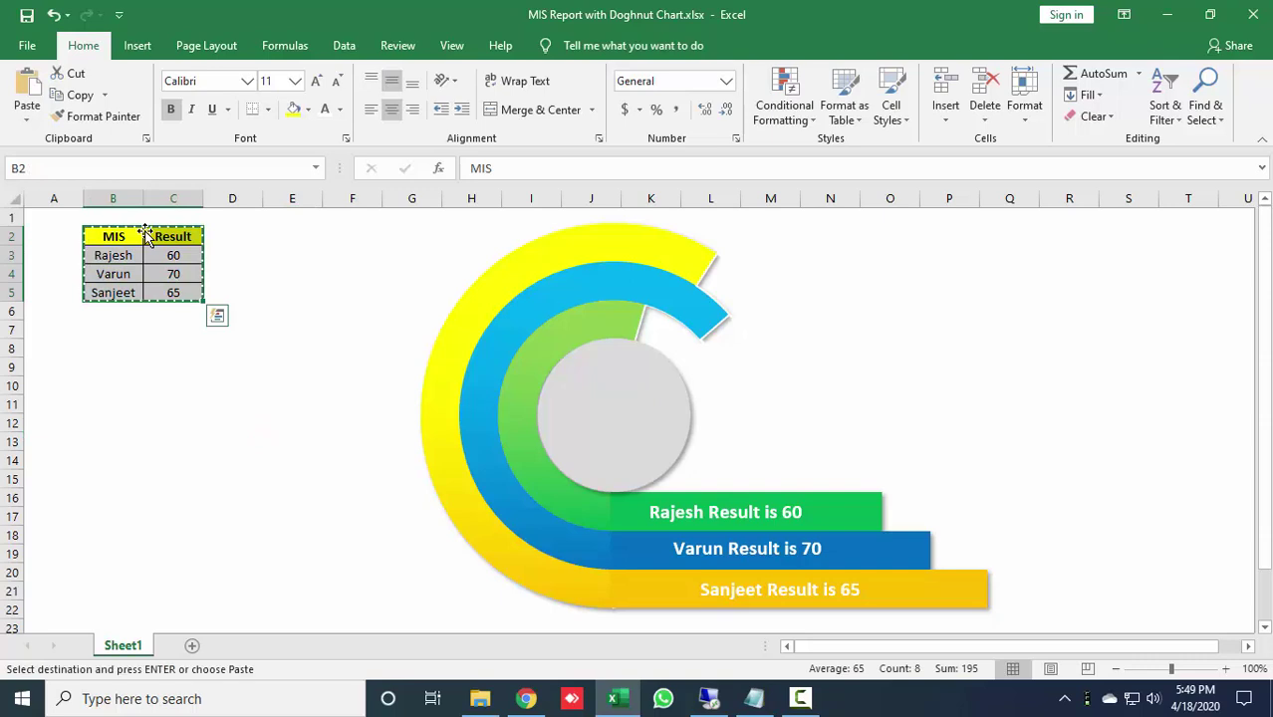
click(193, 646)
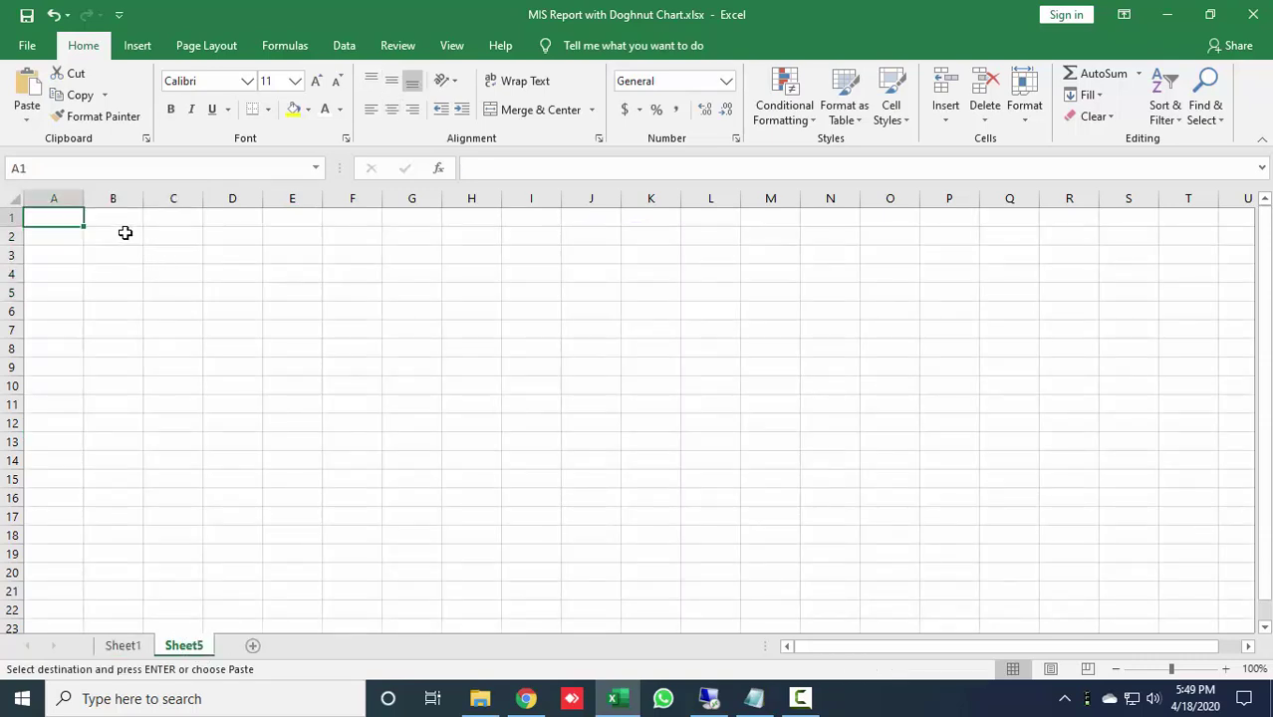
click(124, 233)
key(ctrl+v)
click(208, 218)
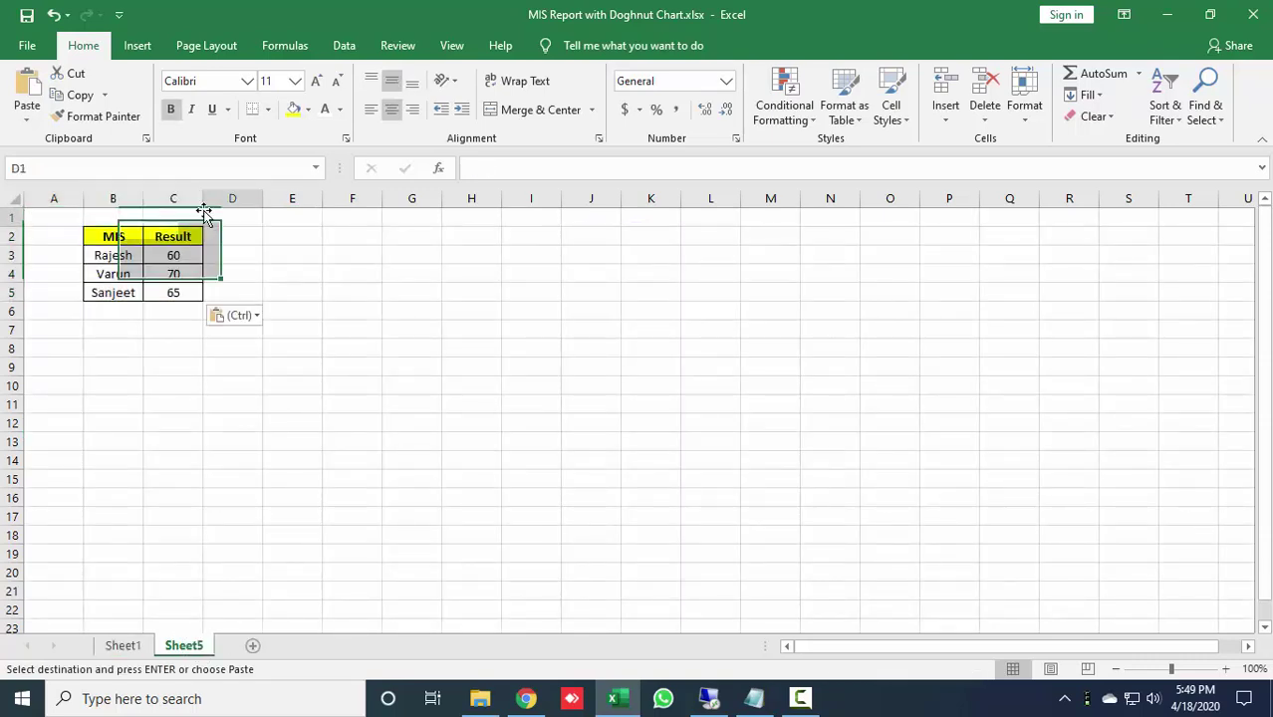
click(256, 361)
key(Escape)
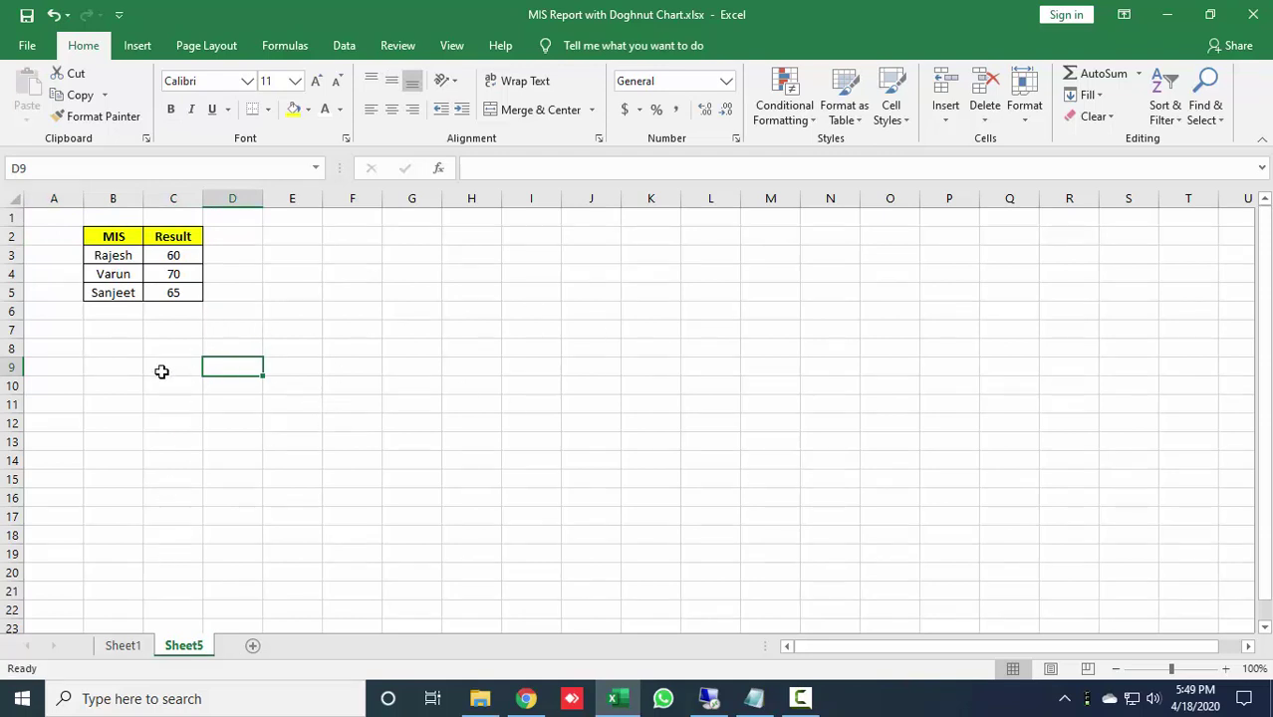
- On Sheet1, set the result in cell C4 to 85
click(137, 646)
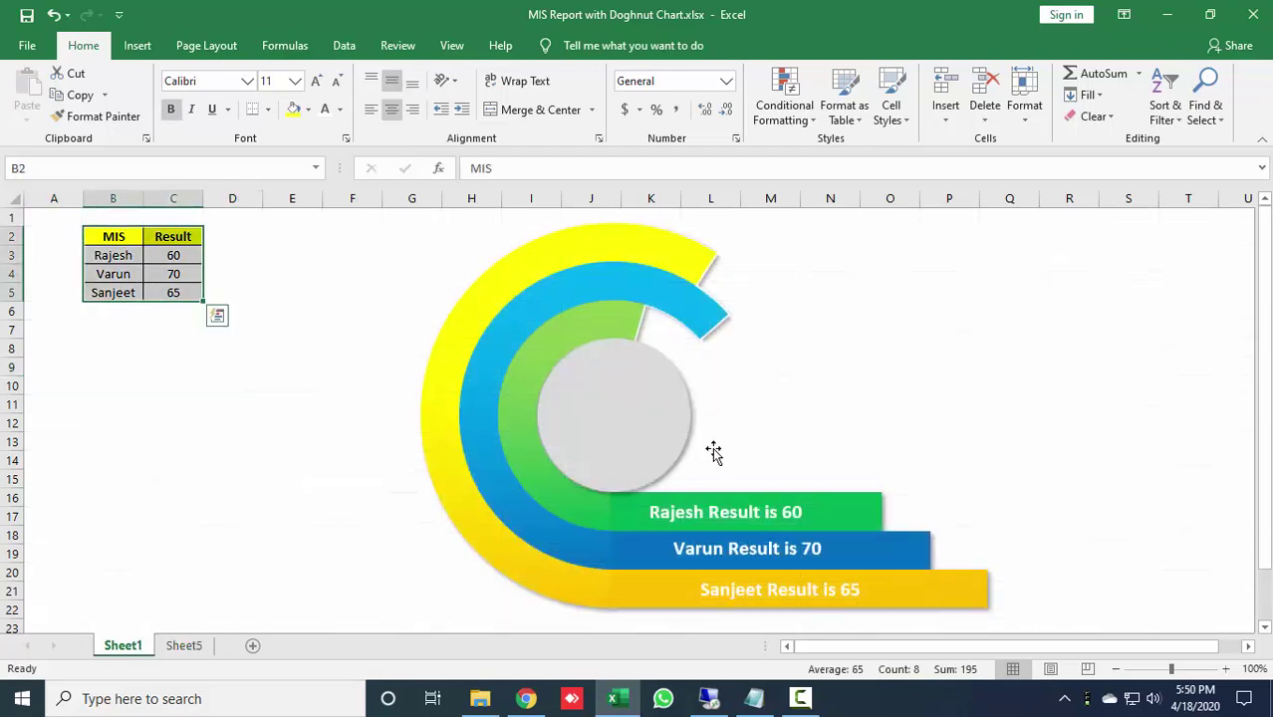
click(241, 422)
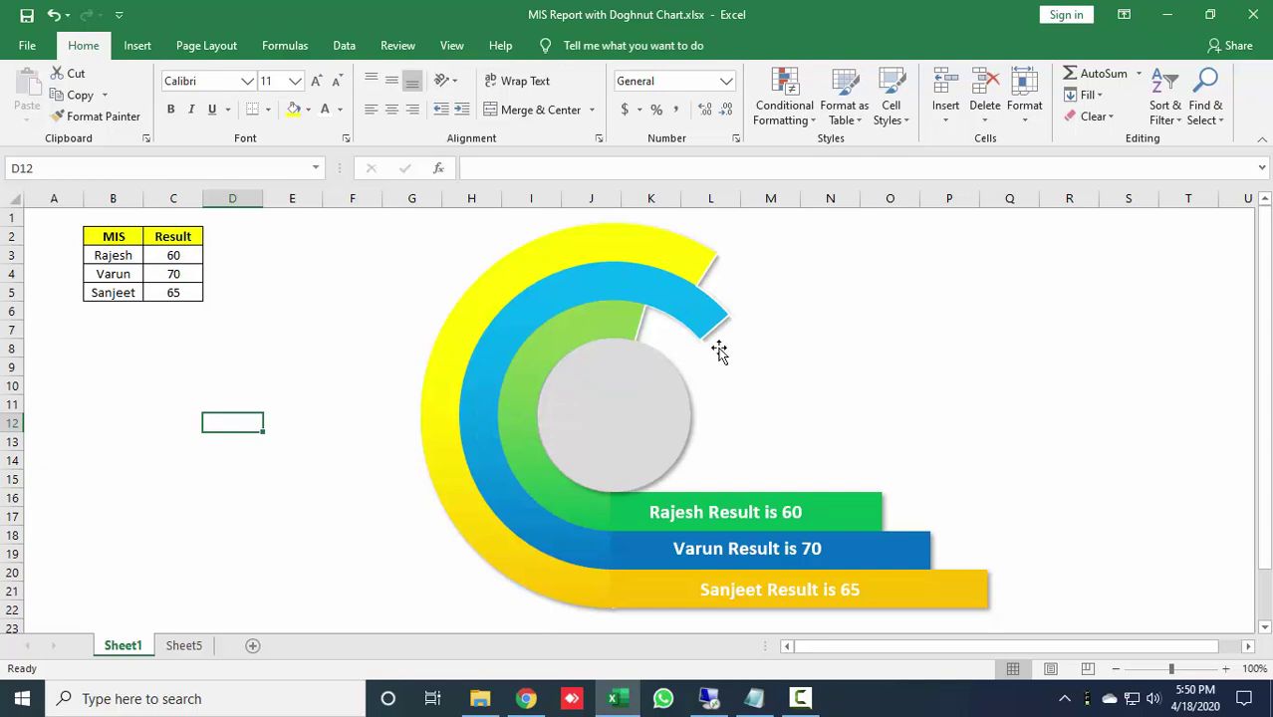
click(199, 274)
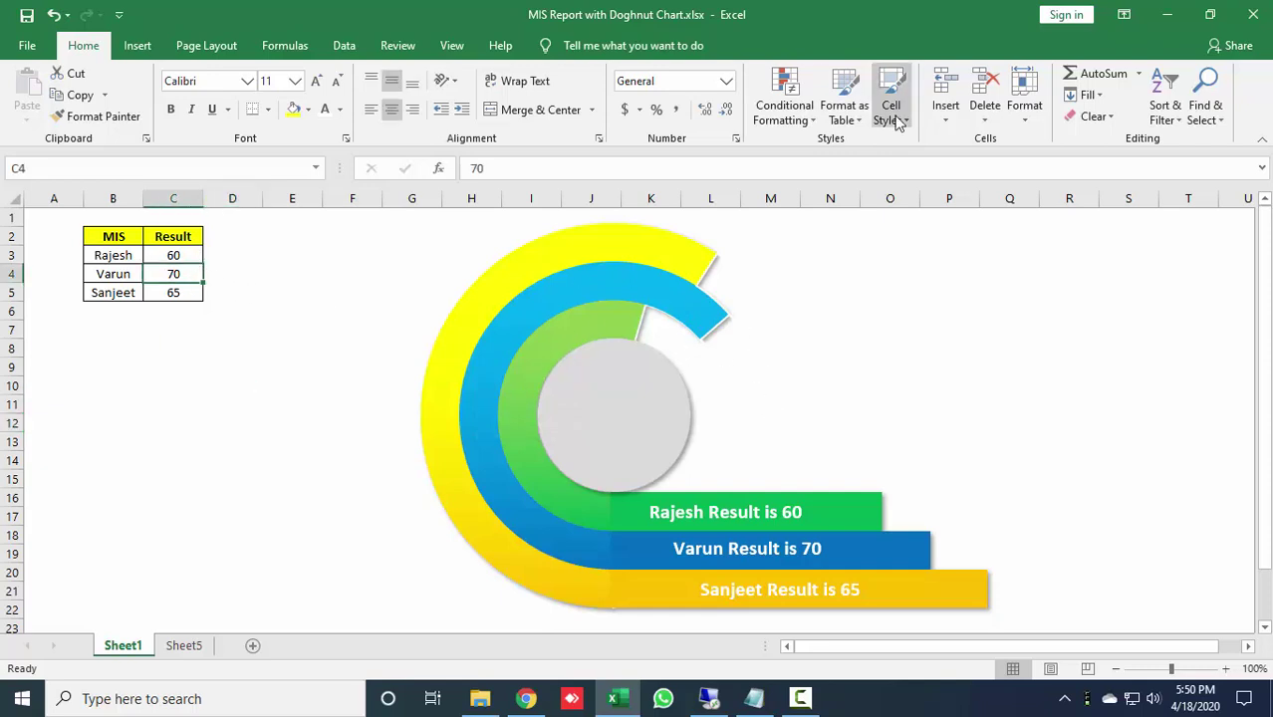
text(85)
key(Return)
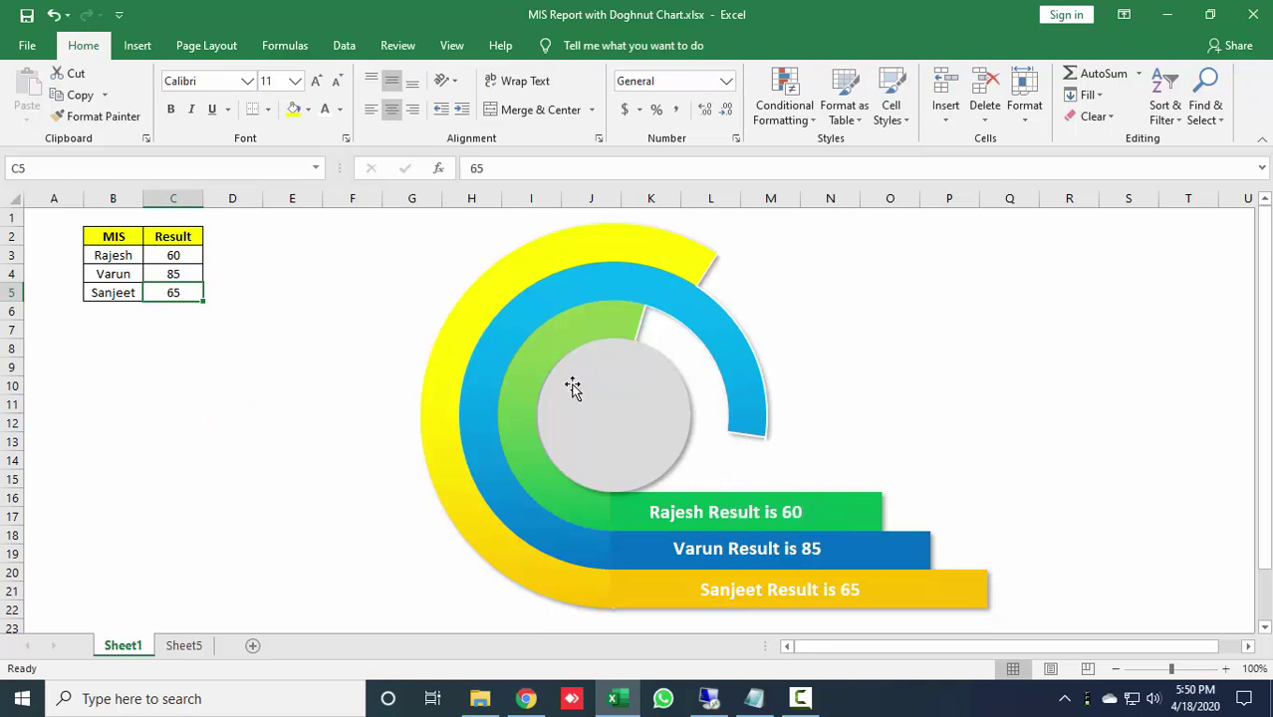
- On Sheet5, enter the column header Support in cell D2
click(185, 647)
click(232, 236)
text(S)
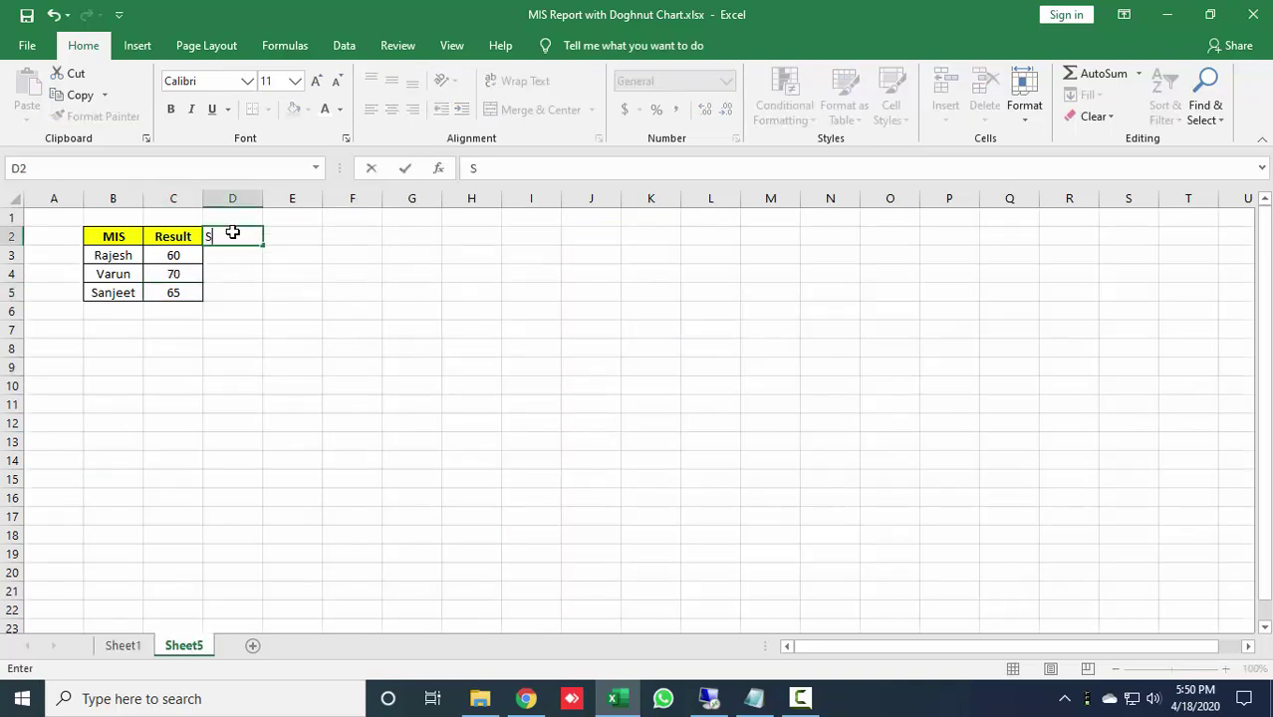
text(upport)
key(Return)
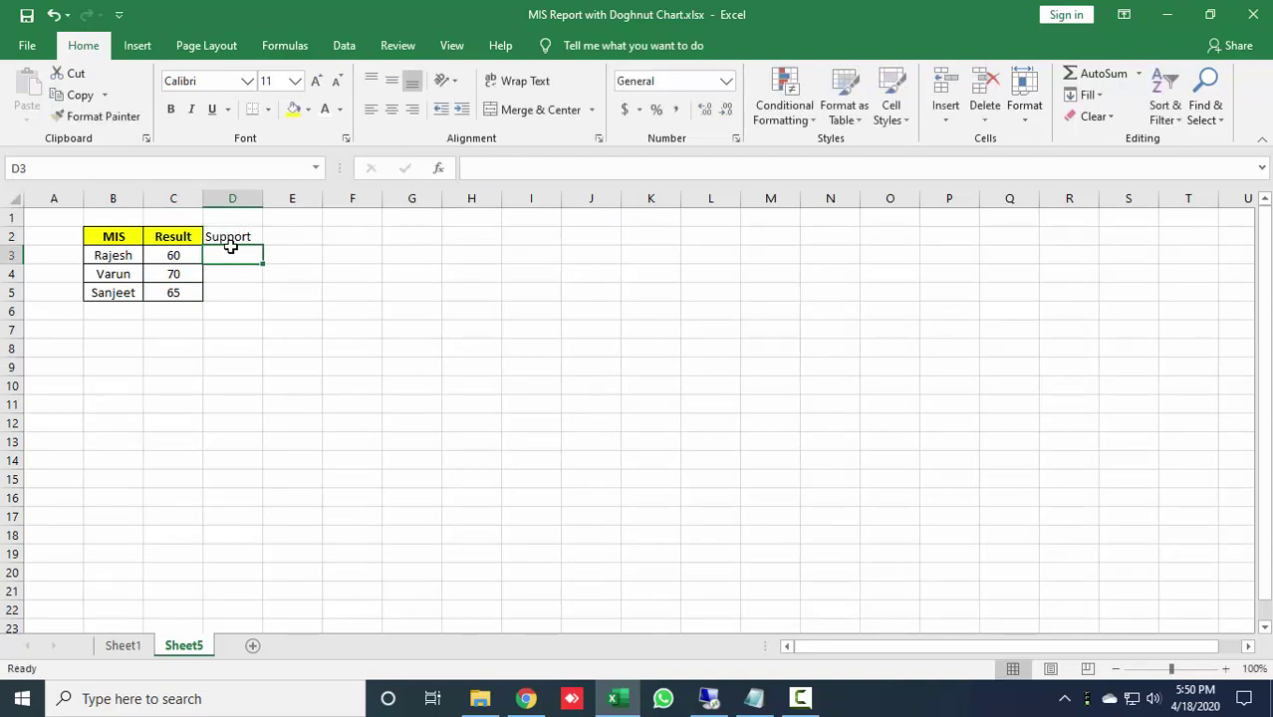
- Enter the formula =110-C3 in cell D3 and copy it down through D5
key(Left)
key(Right)
text(=)
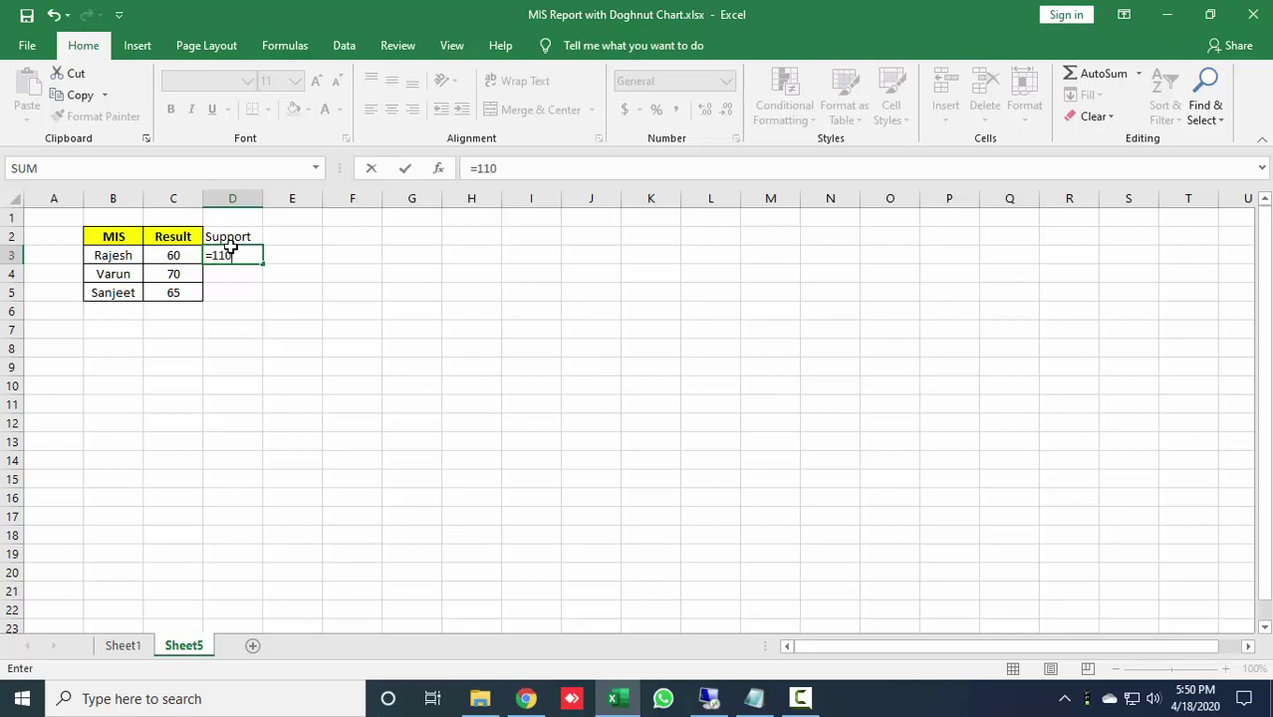
text(110-)
key(Left)
key(Return)
key(Up)
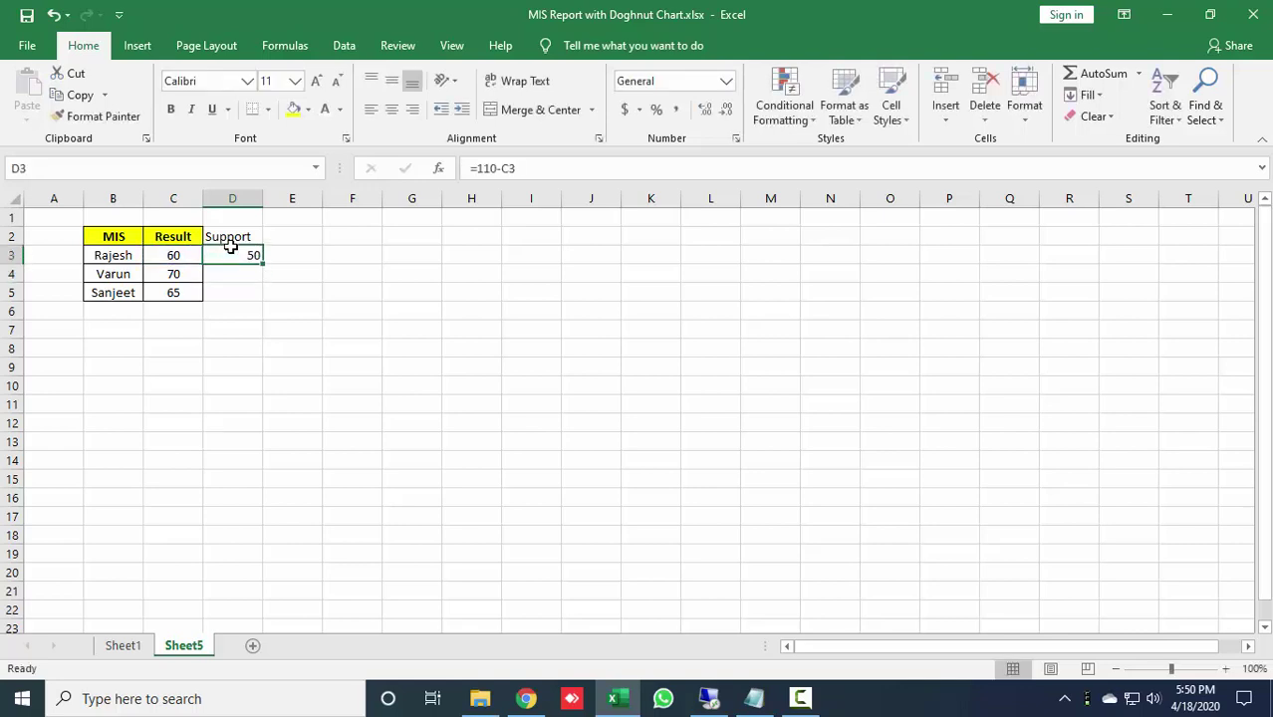
key(ctrl+c)
key(shift+Down)
key(shift+Down)
key(Return)
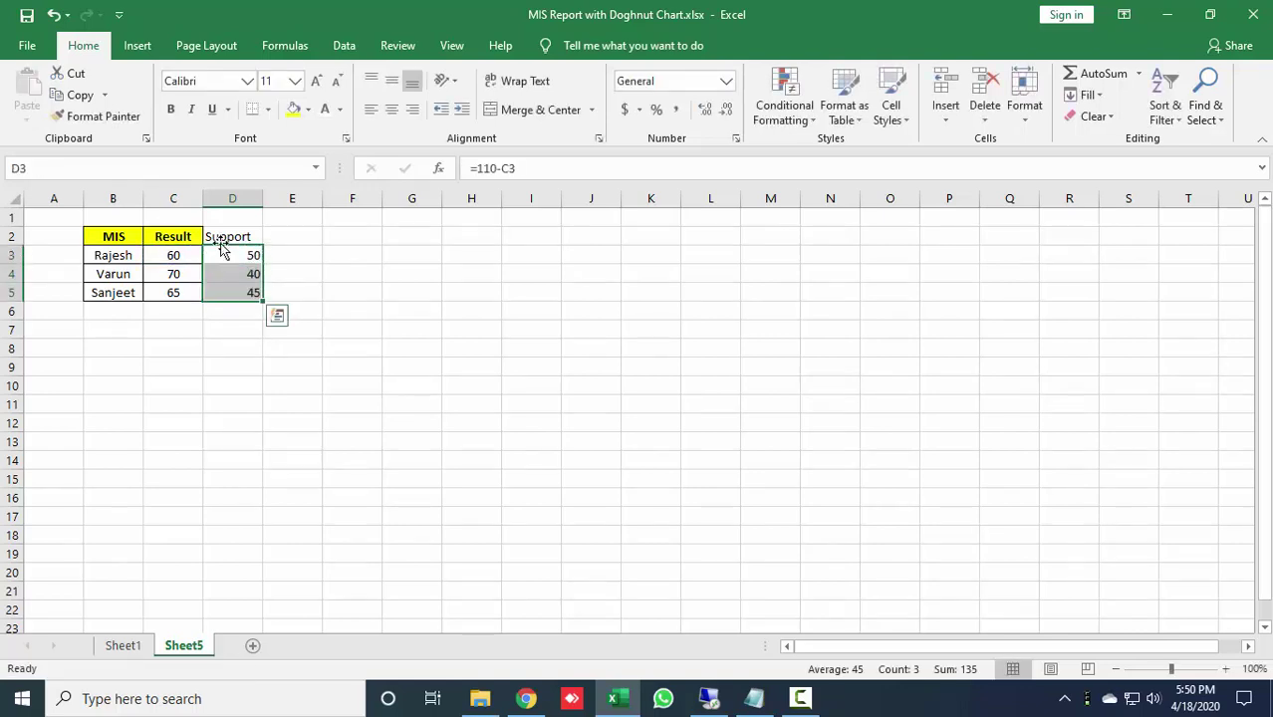
- Copy the formatting of the Result header on Sheet5 to the Support header in D2
click(123, 646)
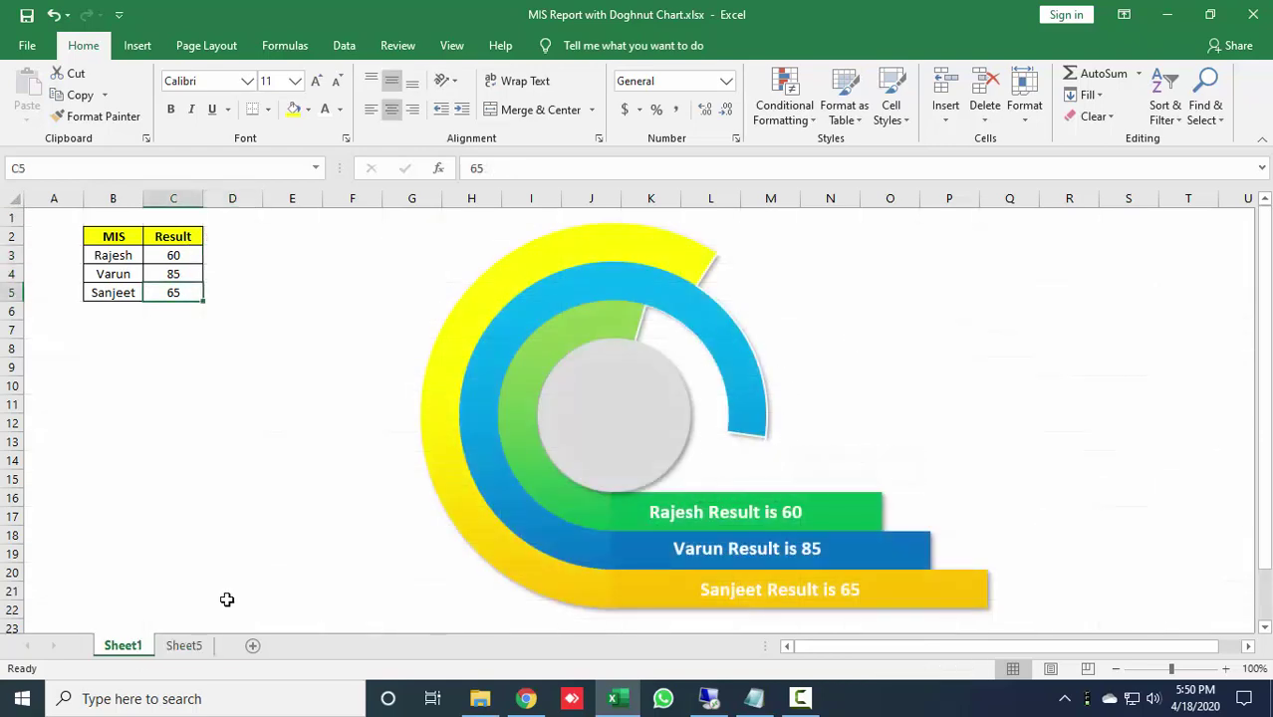
click(185, 645)
click(180, 235)
click(207, 236)
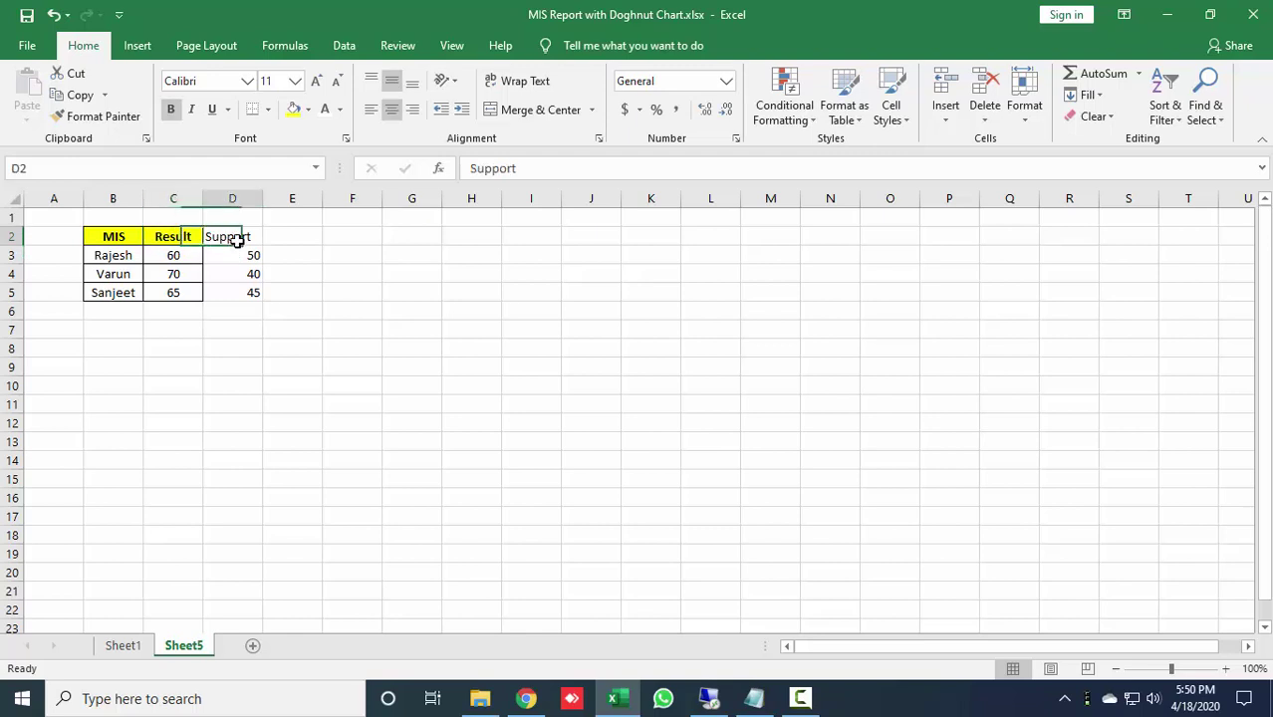
click(185, 236)
click(97, 116)
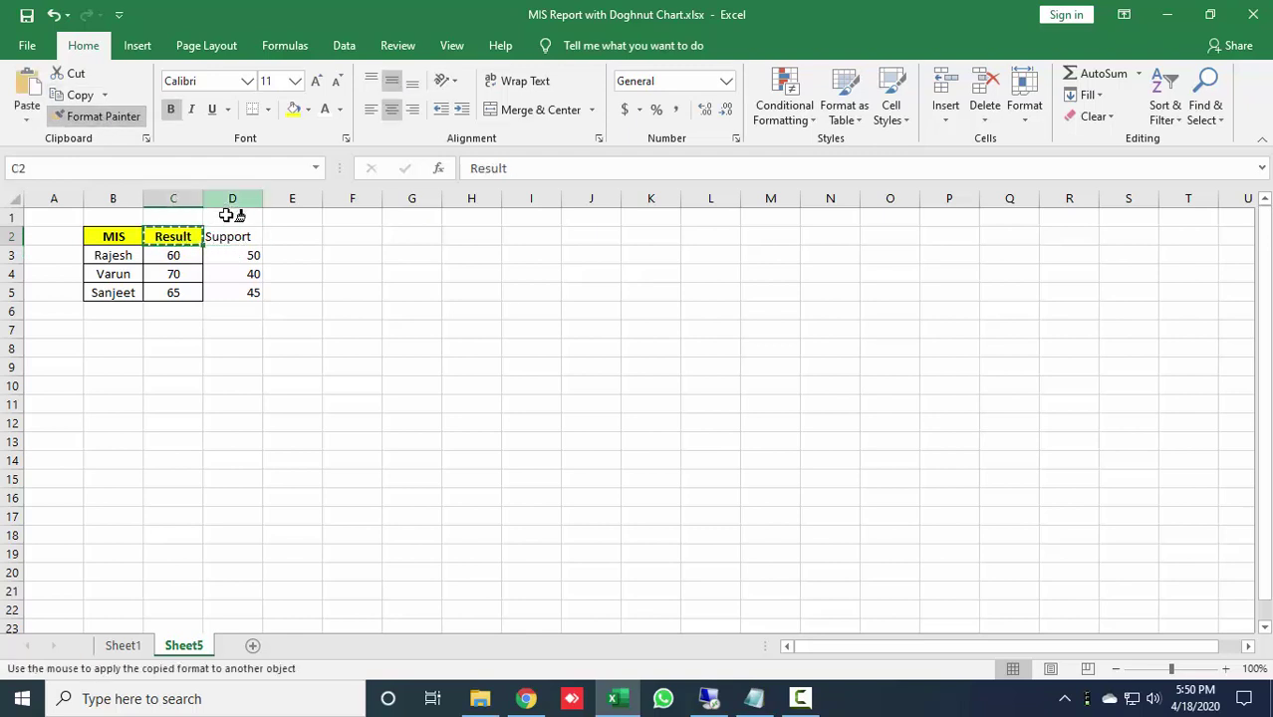
click(230, 236)
- Copy the cell formatting of C3 to the Support values in D3:D5
click(177, 257)
click(97, 116)
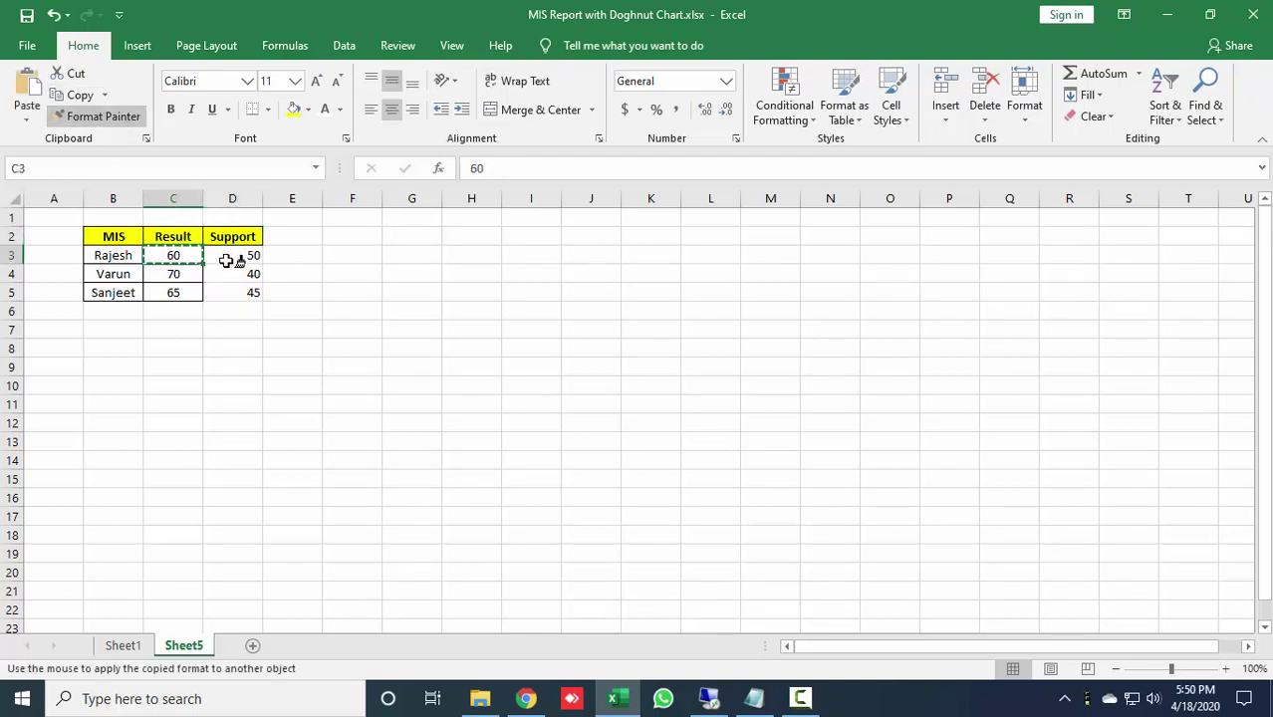
drag(228, 258, 232, 310)
click(150, 284)
click(247, 316)
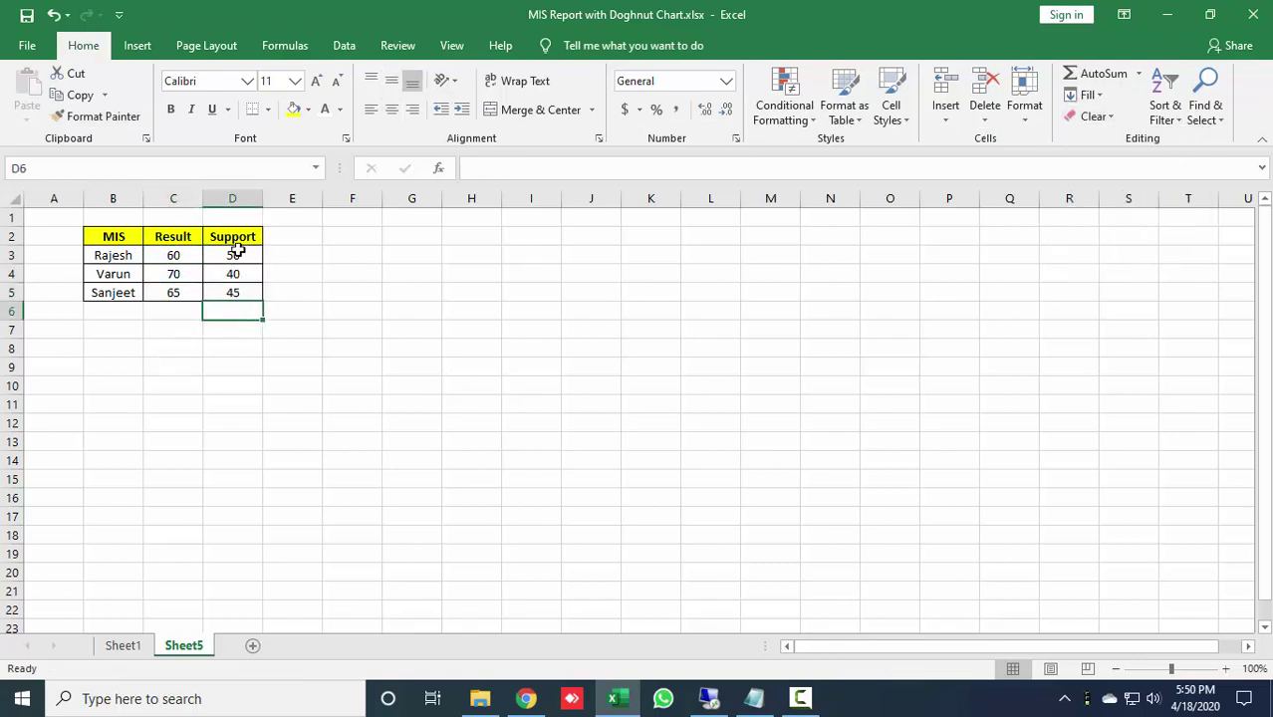
click(266, 317)
click(397, 317)
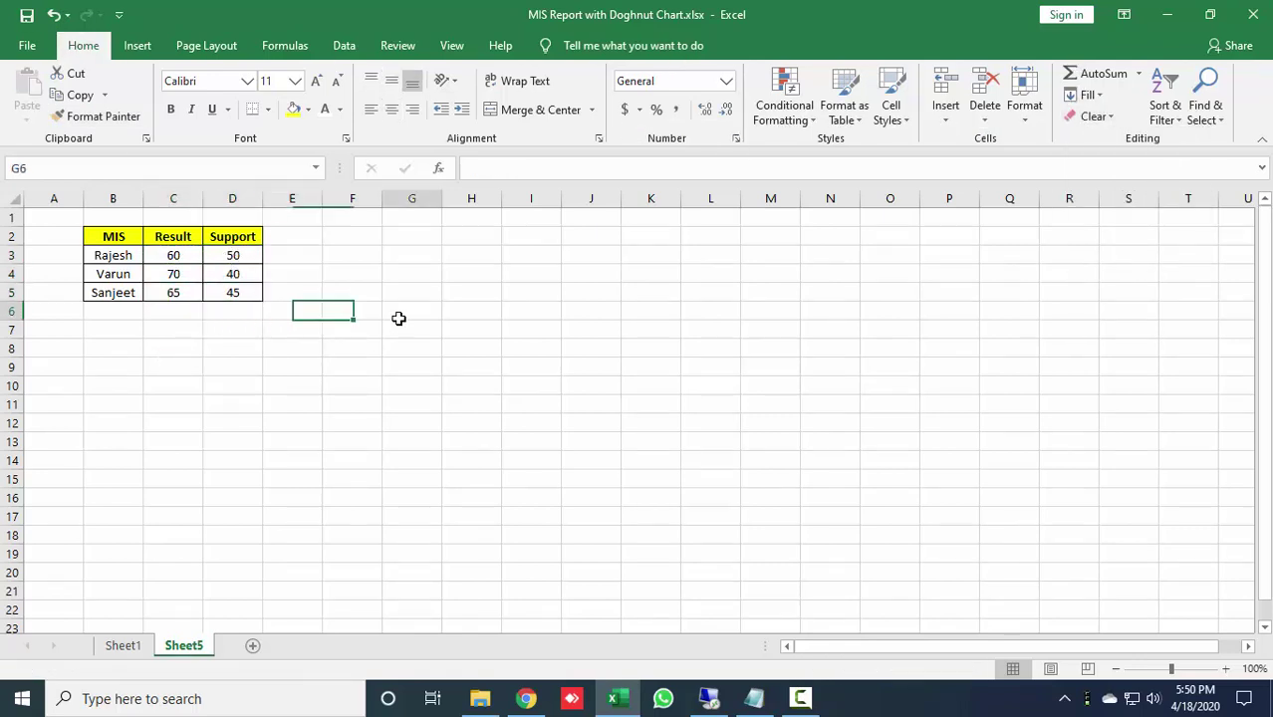
- Insert a doughnut chart based on the data in B3:D5, leaving out the header row
click(133, 258)
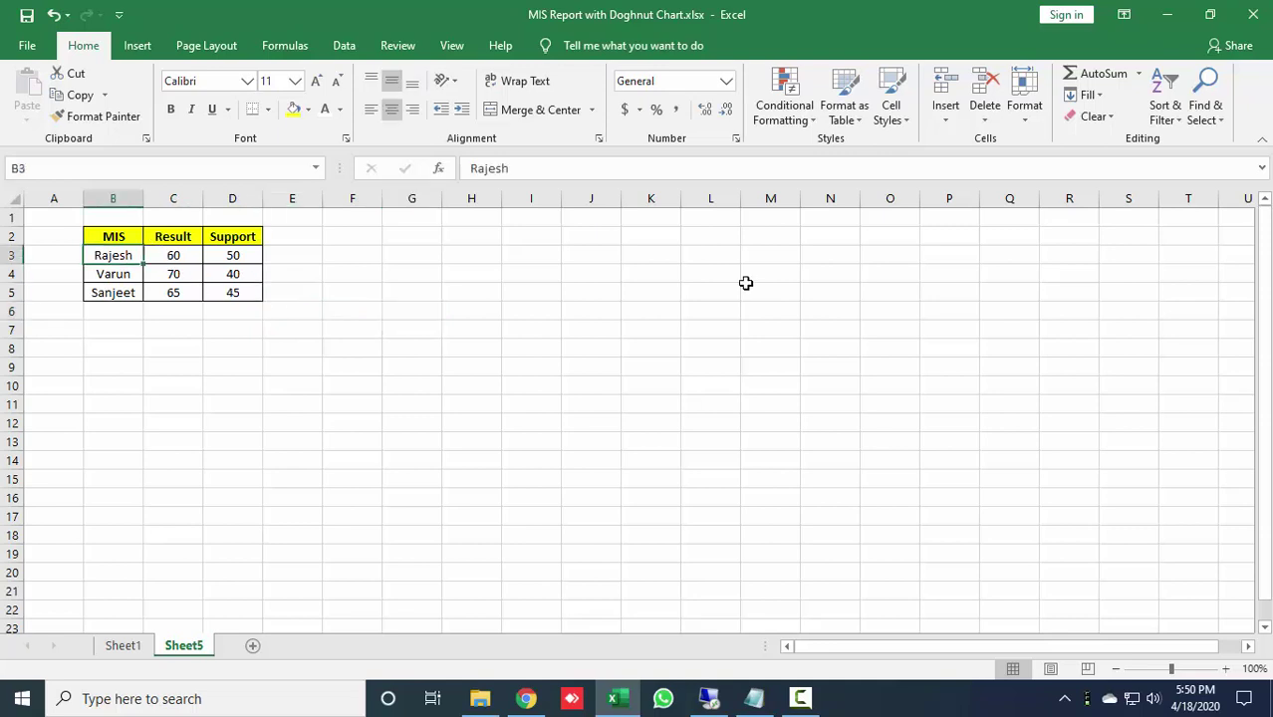
key(shift+Right)
key(shift+Right)
key(shift+Down)
key(shift+Down)
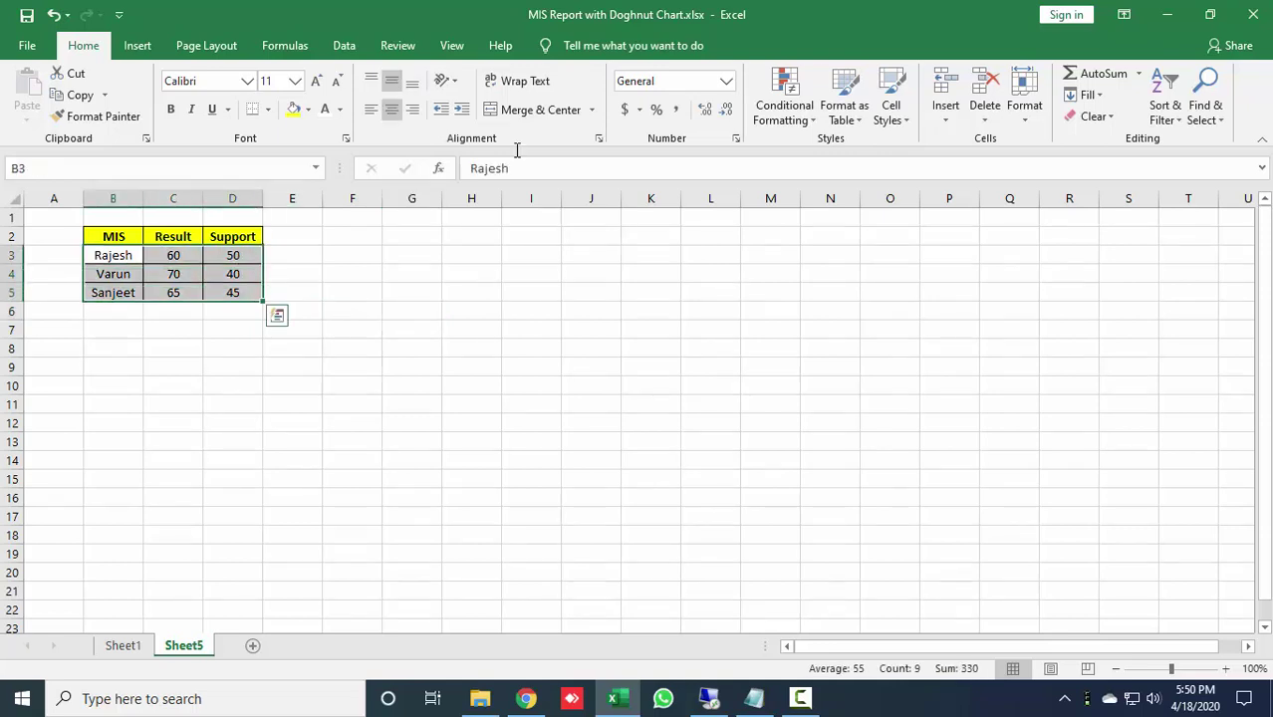
click(134, 46)
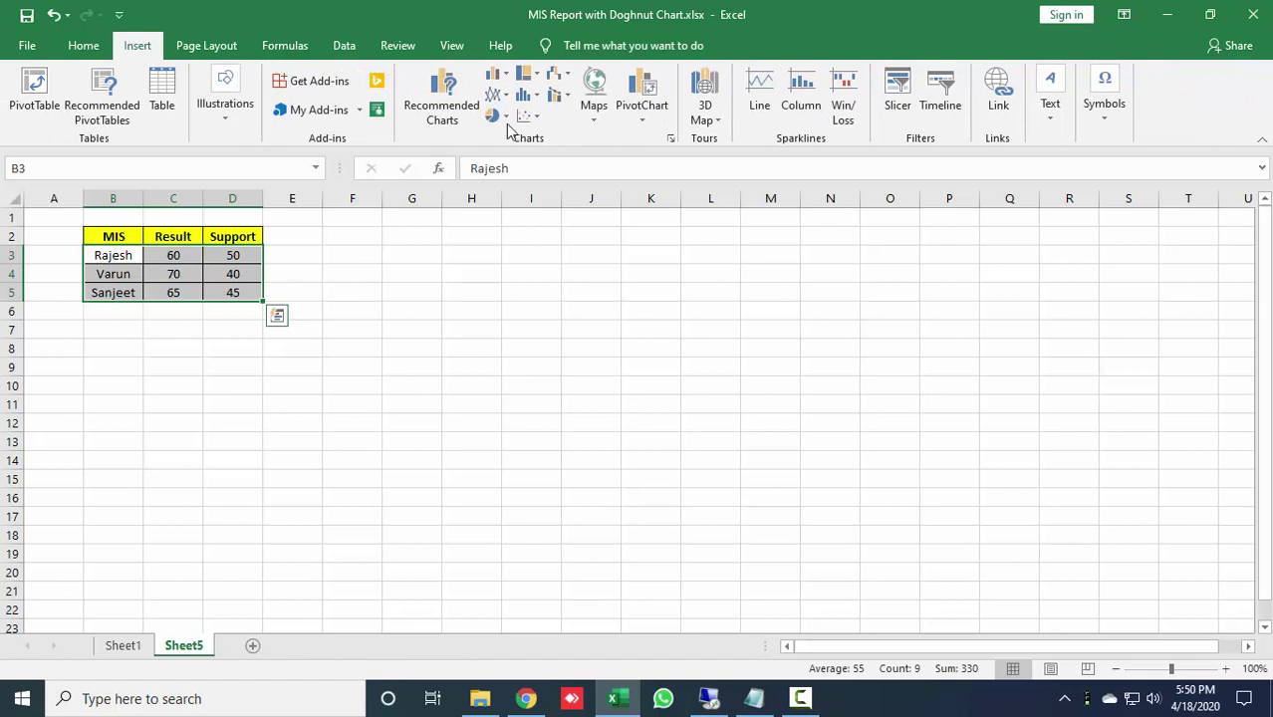
click(506, 117)
click(528, 319)
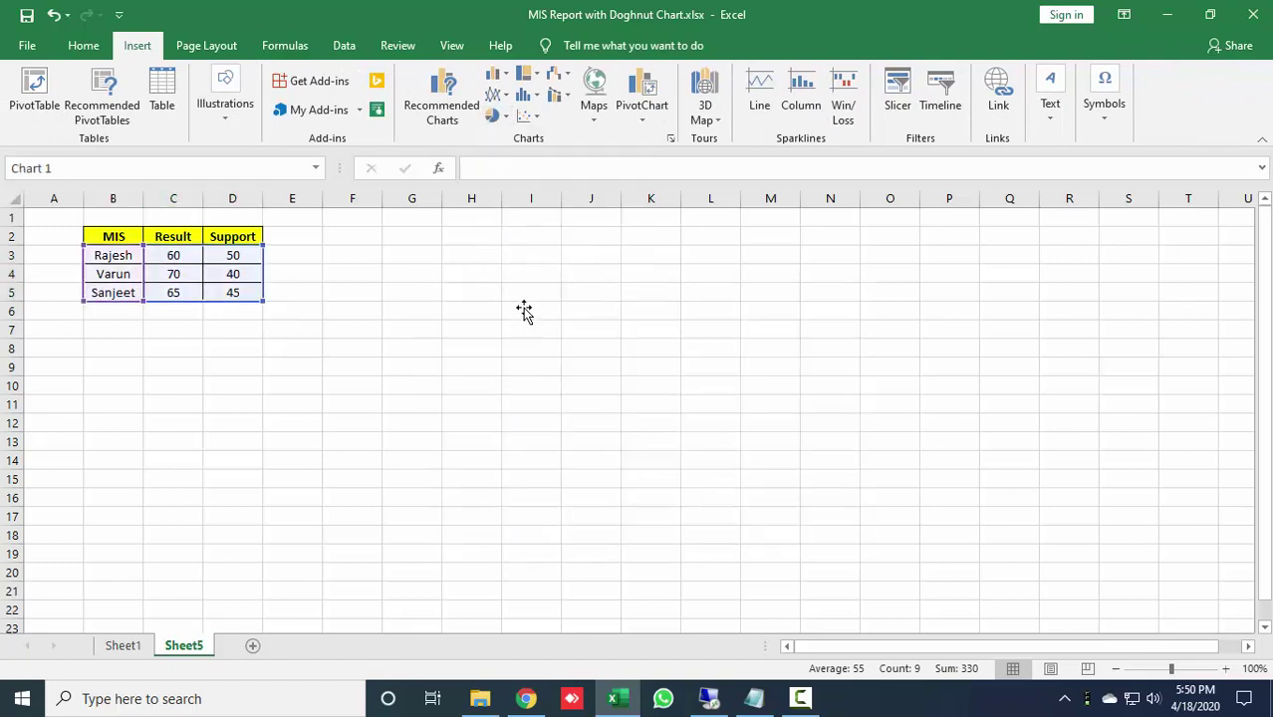
- Move the doughnut chart beside the table, starting near E1, and enlarge it to about 4.45" high by 8.57" wide
drag(544, 304, 411, 235)
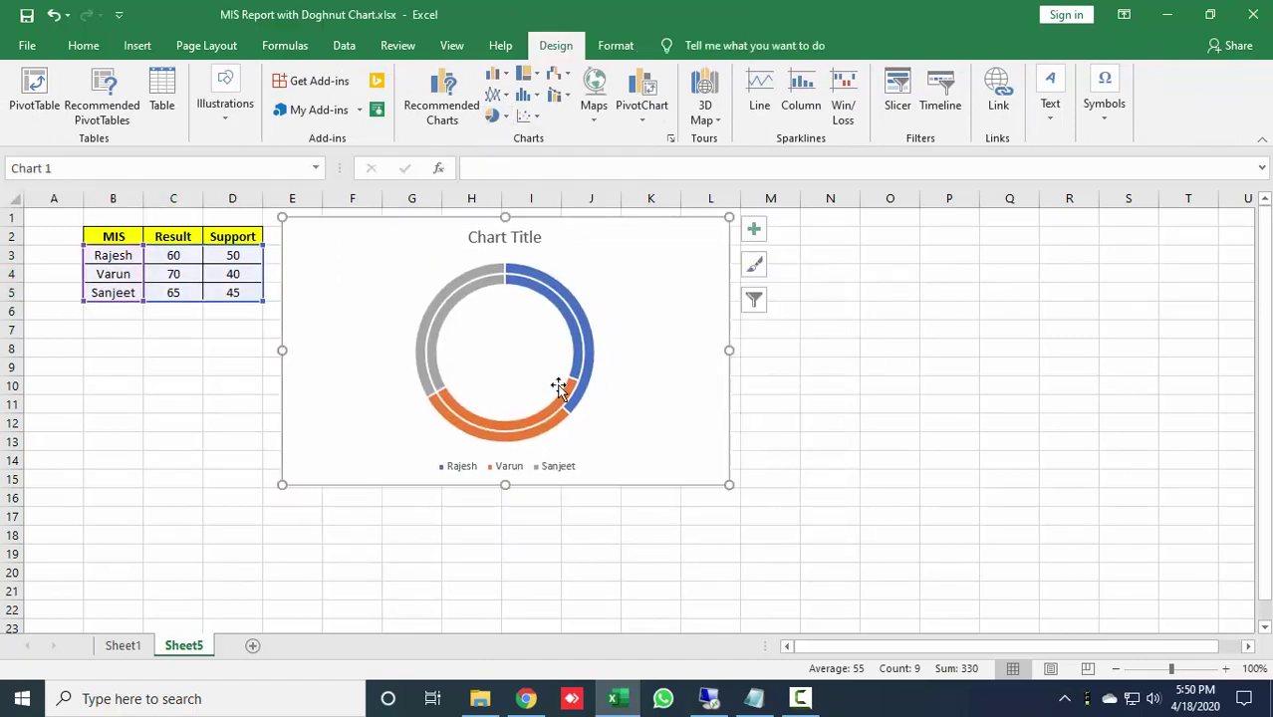
drag(733, 490, 1048, 616)
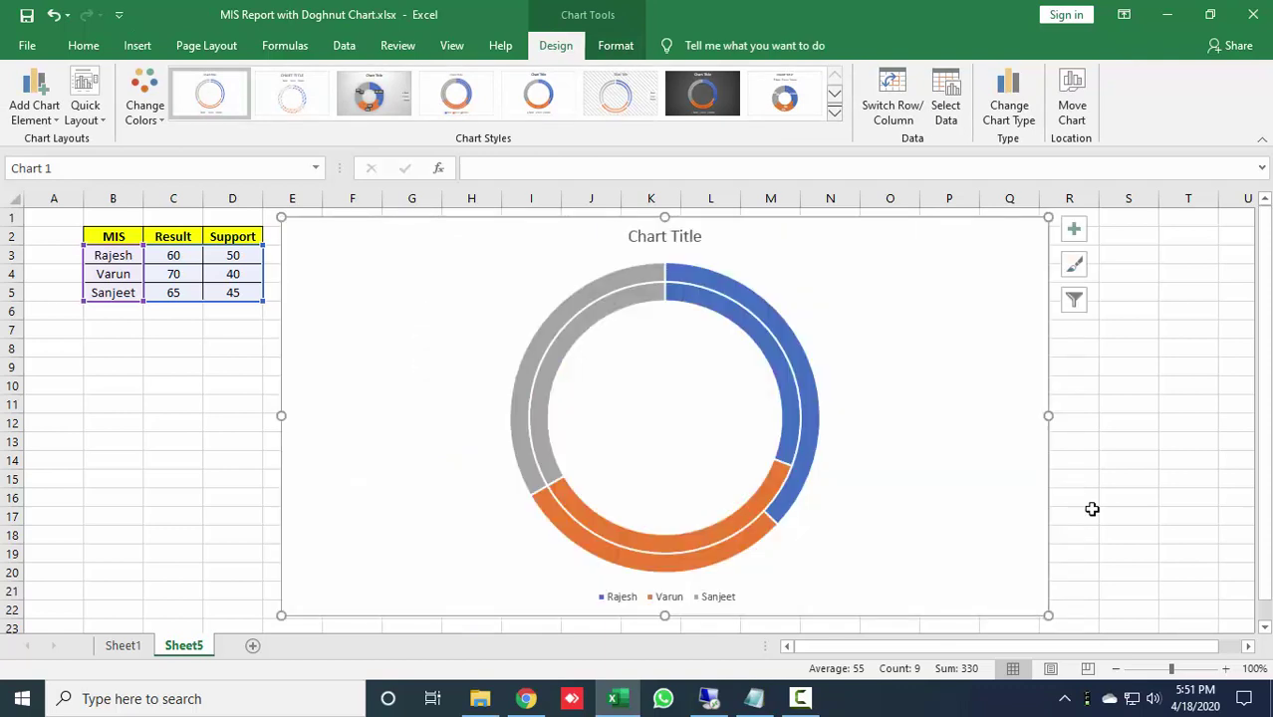
click(1113, 442)
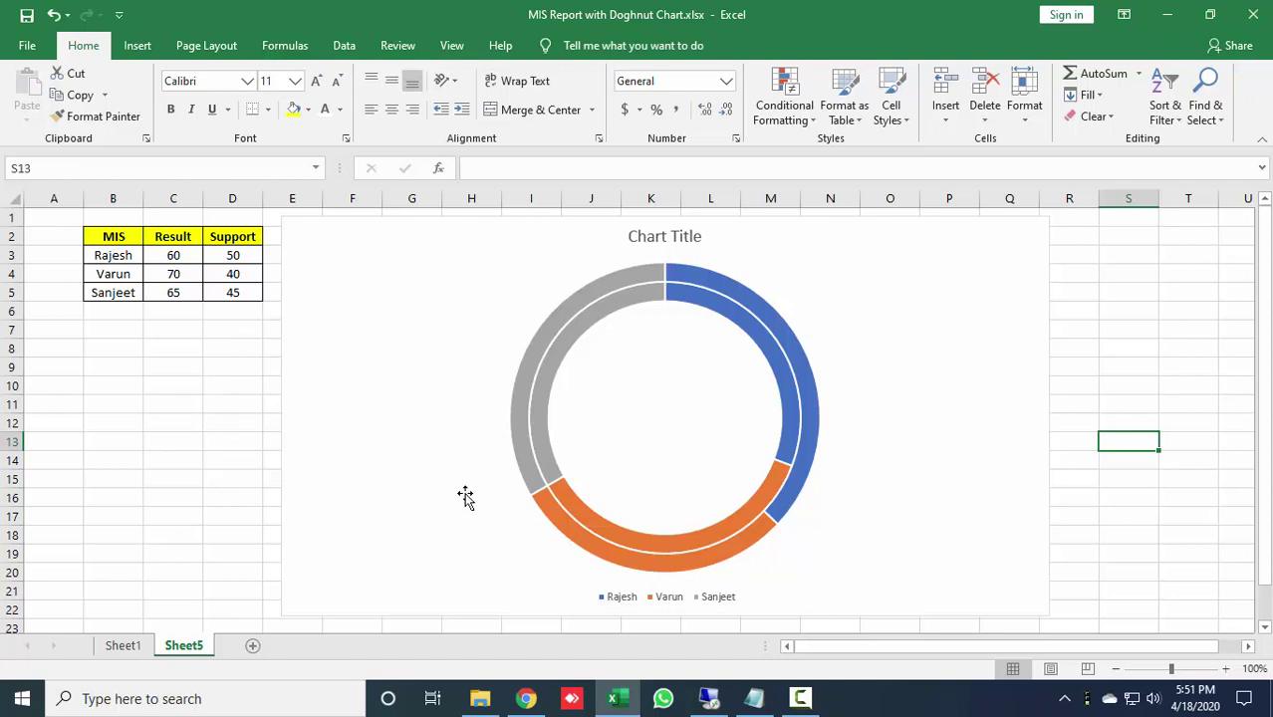
- Set the chart area to No Fill and No Outline
click(369, 311)
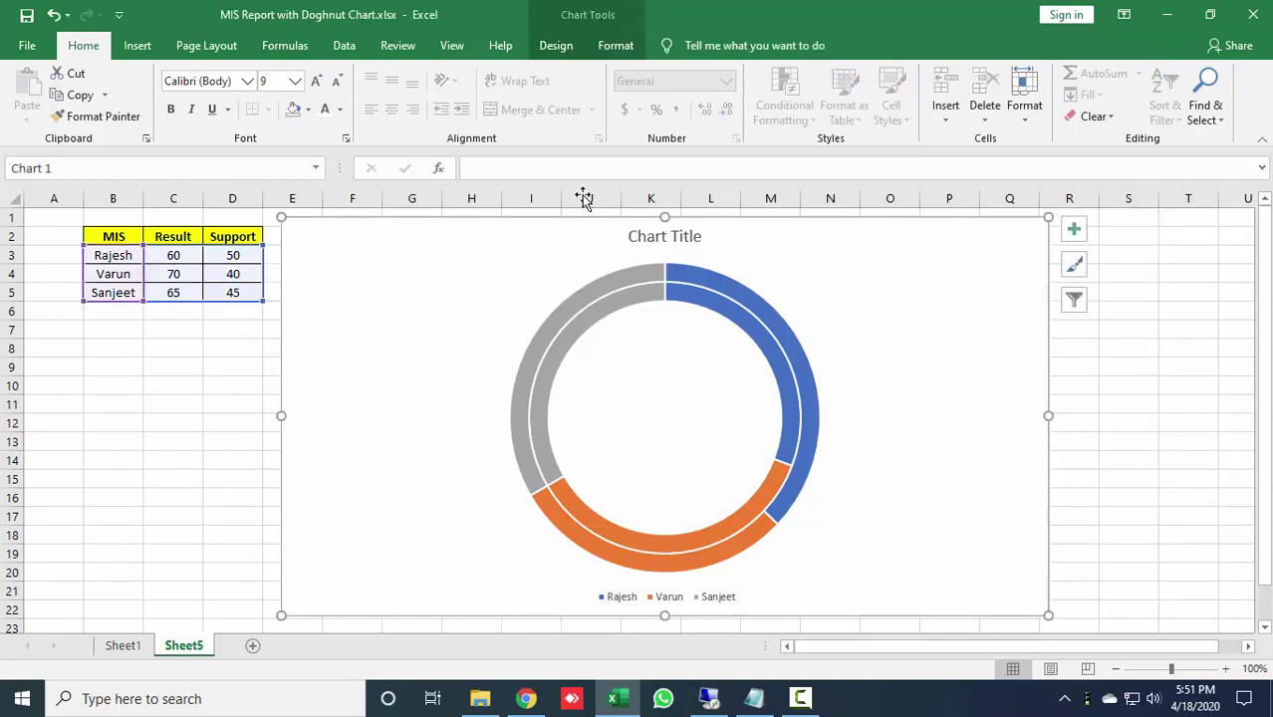
click(613, 45)
click(550, 75)
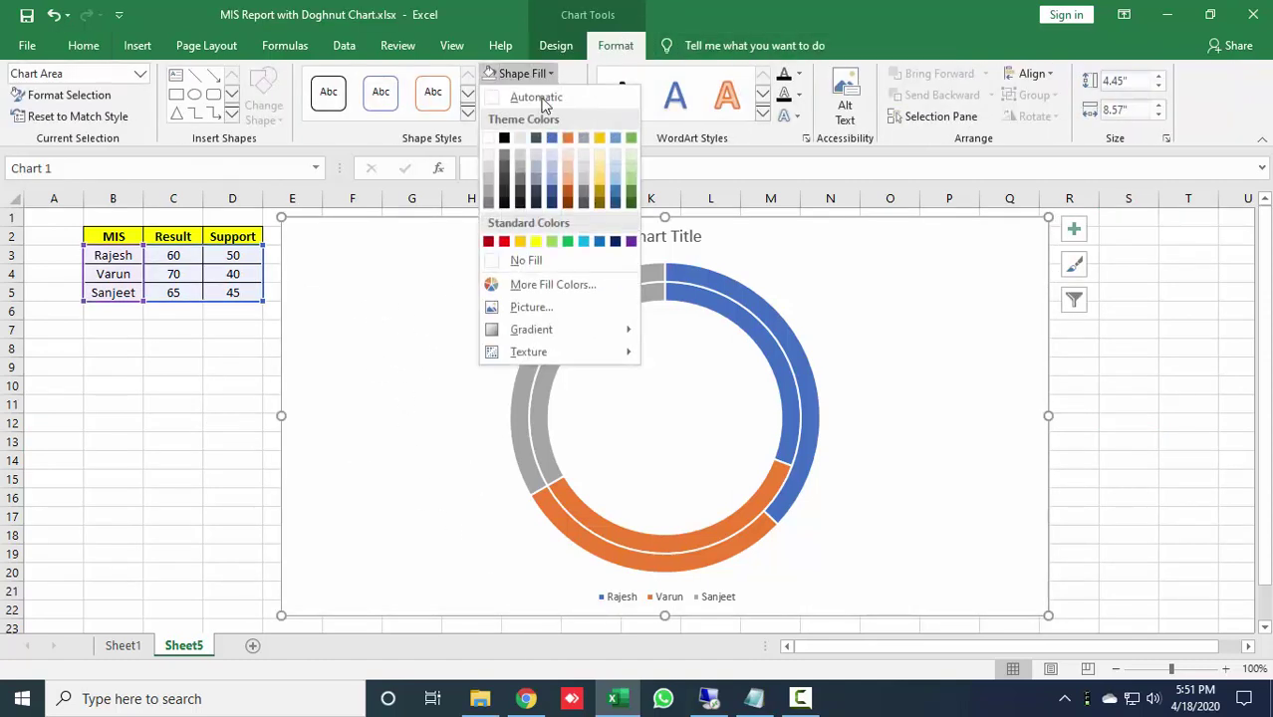
click(538, 261)
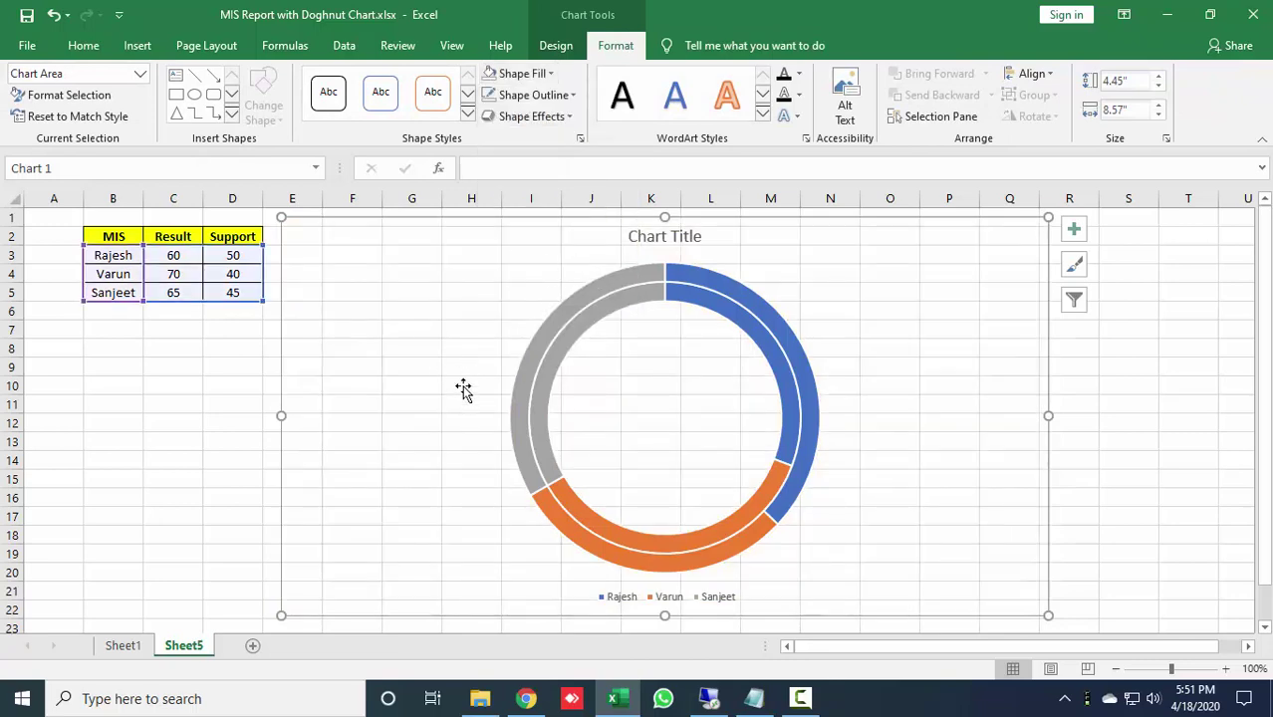
click(573, 94)
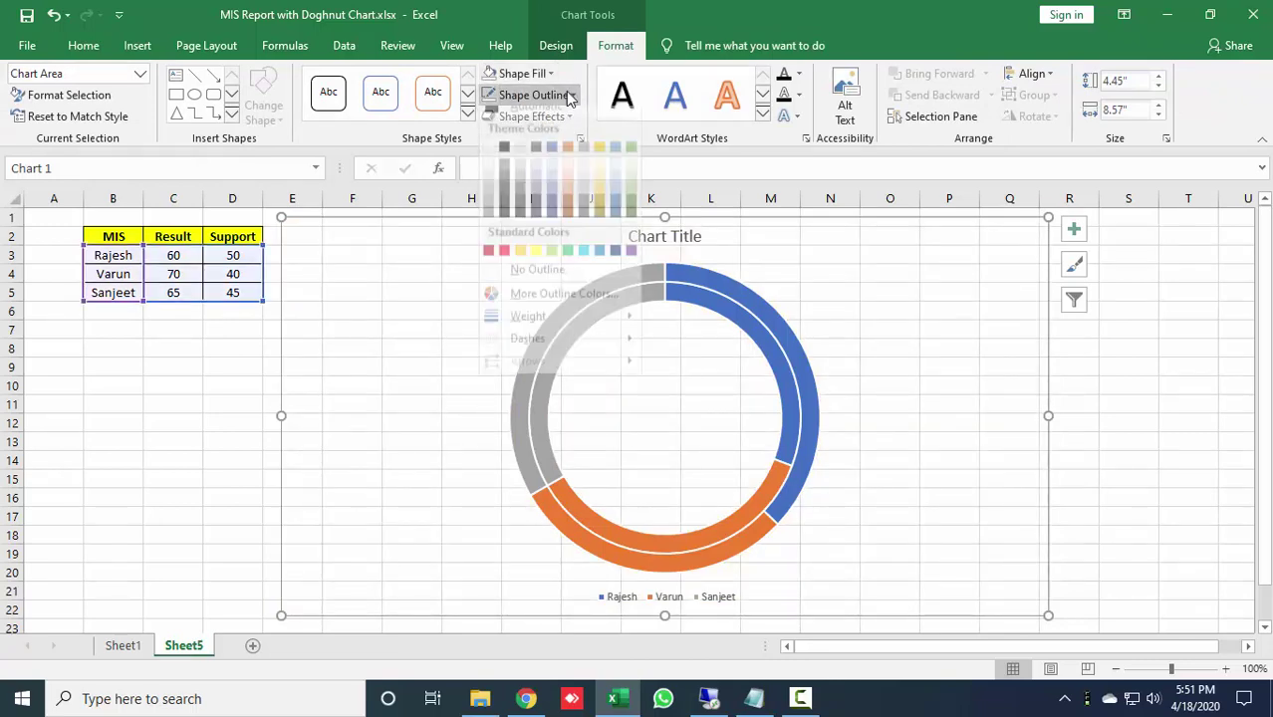
click(523, 284)
click(137, 419)
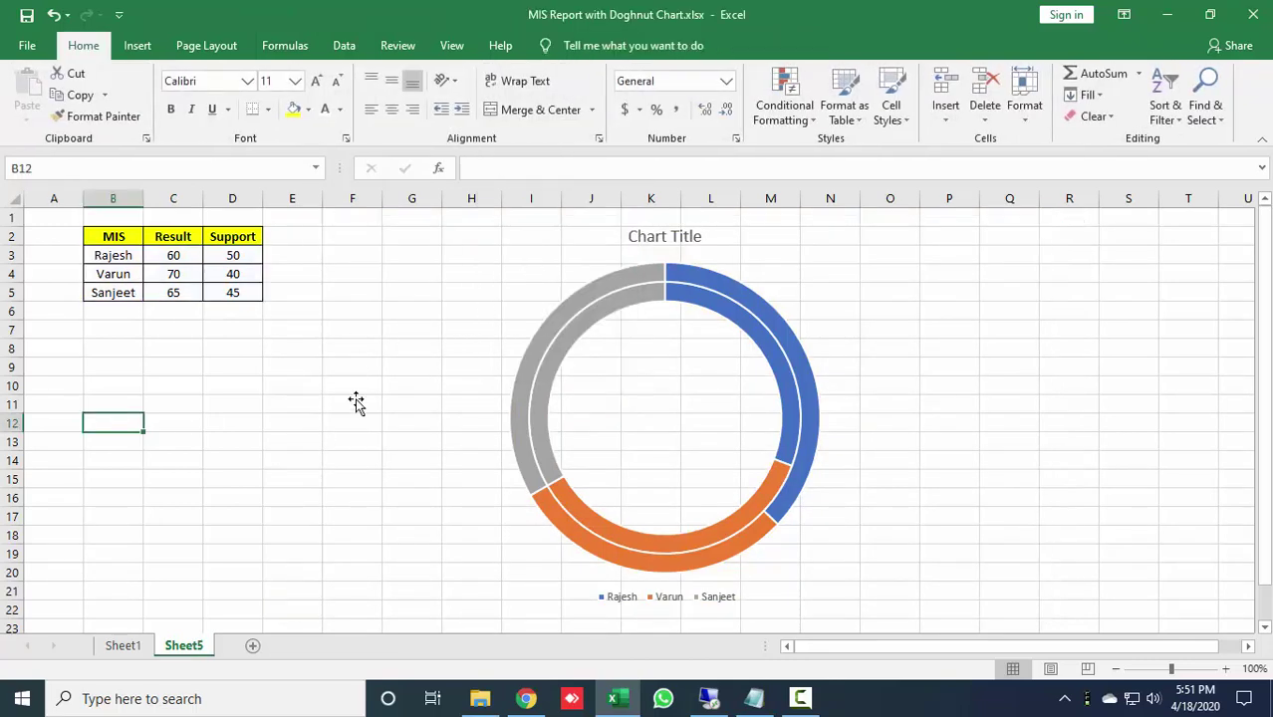
- Delete the title and the legend from the doughnut chart
click(666, 237)
key(Delete)
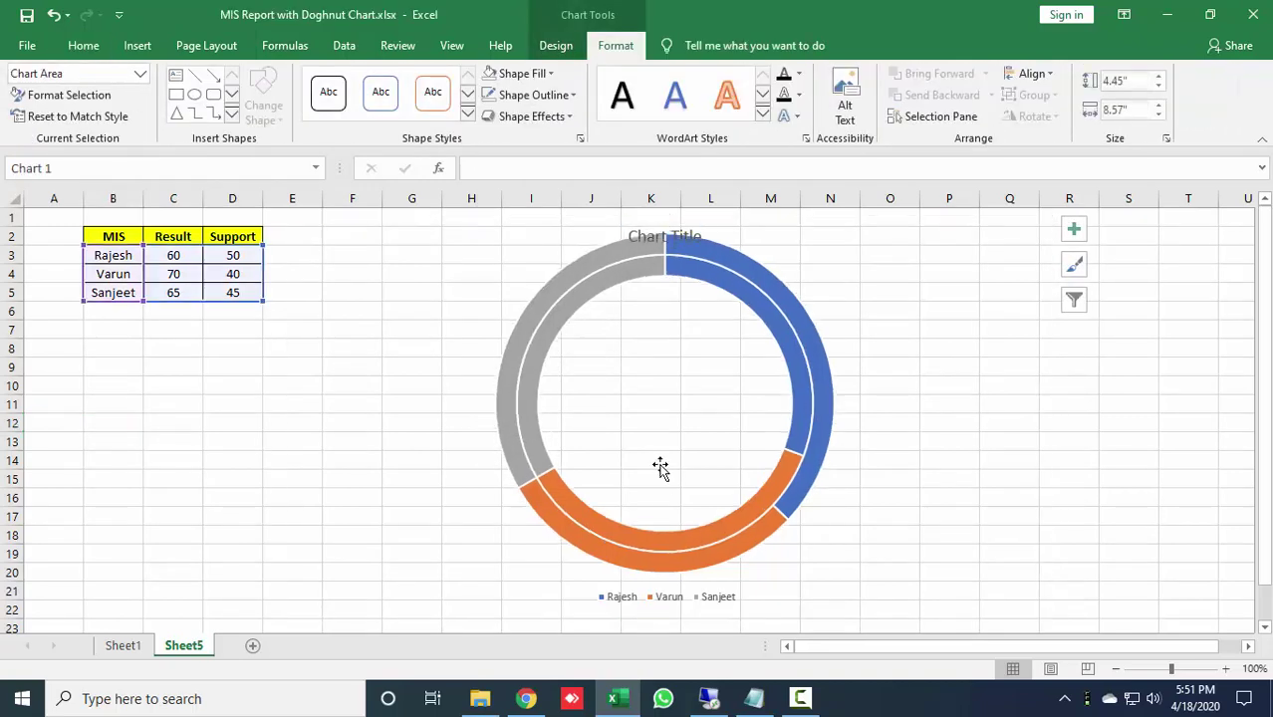
click(660, 598)
key(Delete)
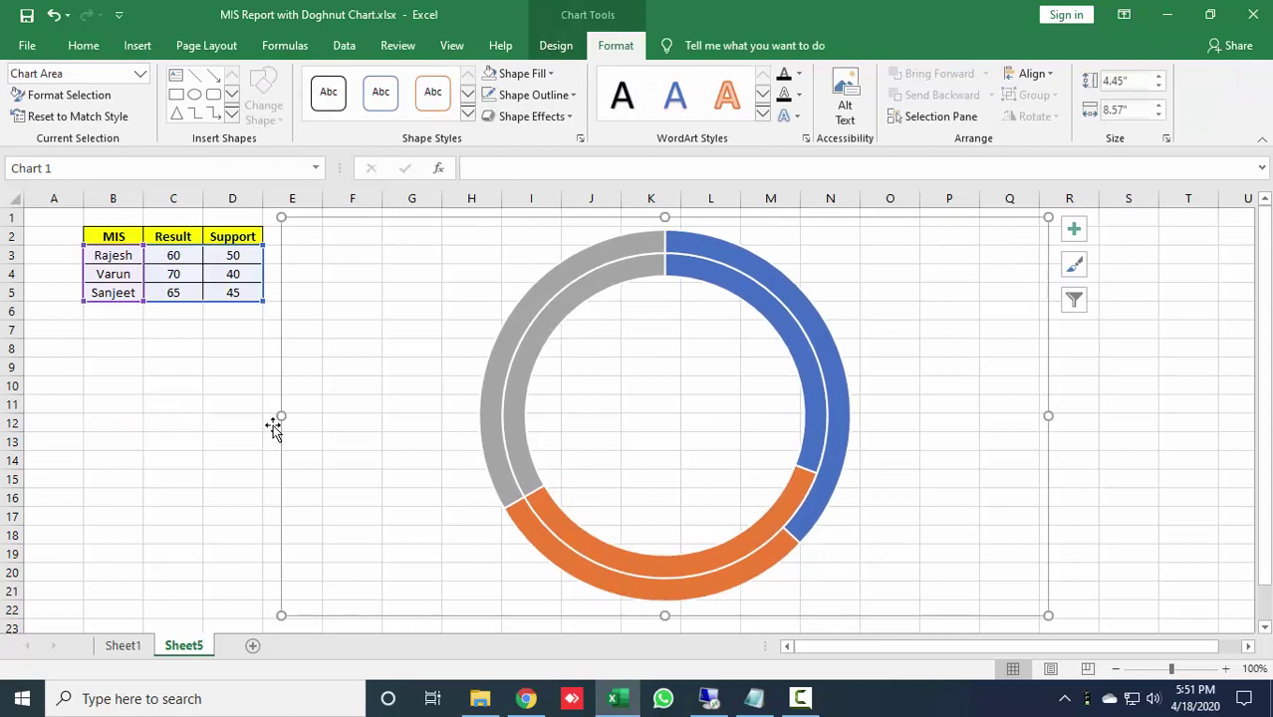
click(173, 390)
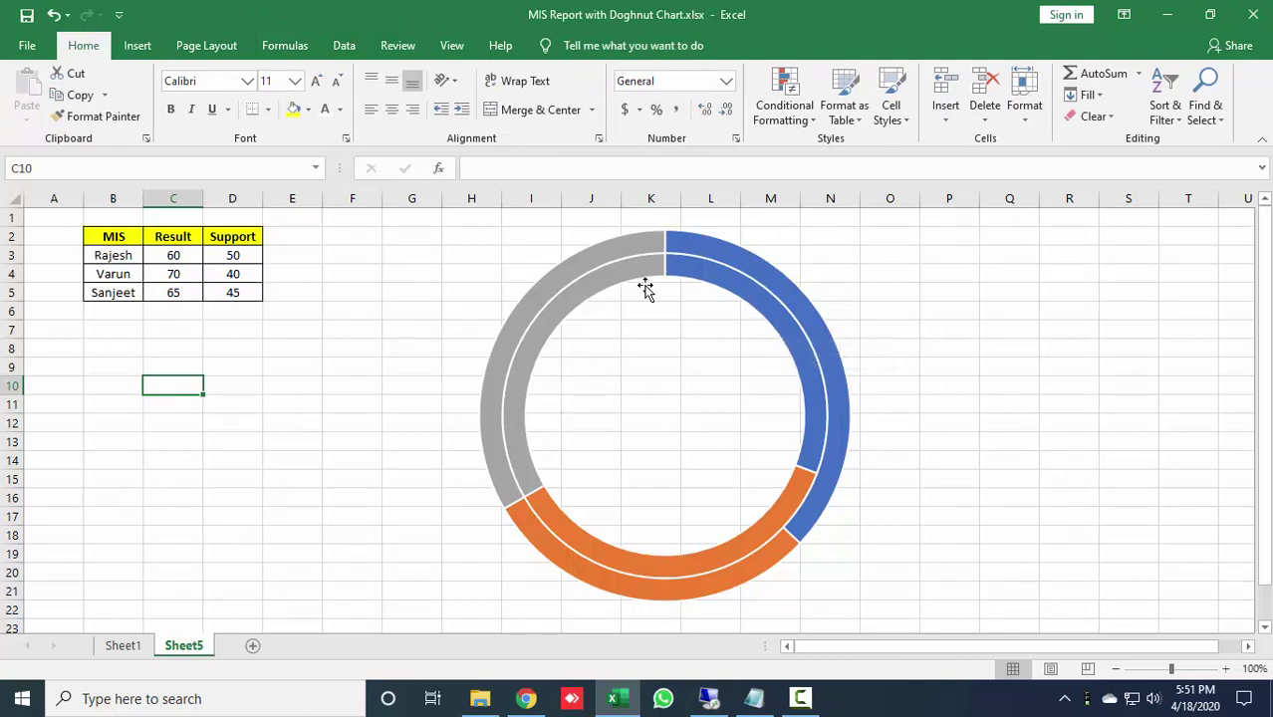
- Switch the rows and columns in the doughnut chart's data source so each table row forms its own ring
click(676, 384)
right_click(667, 357)
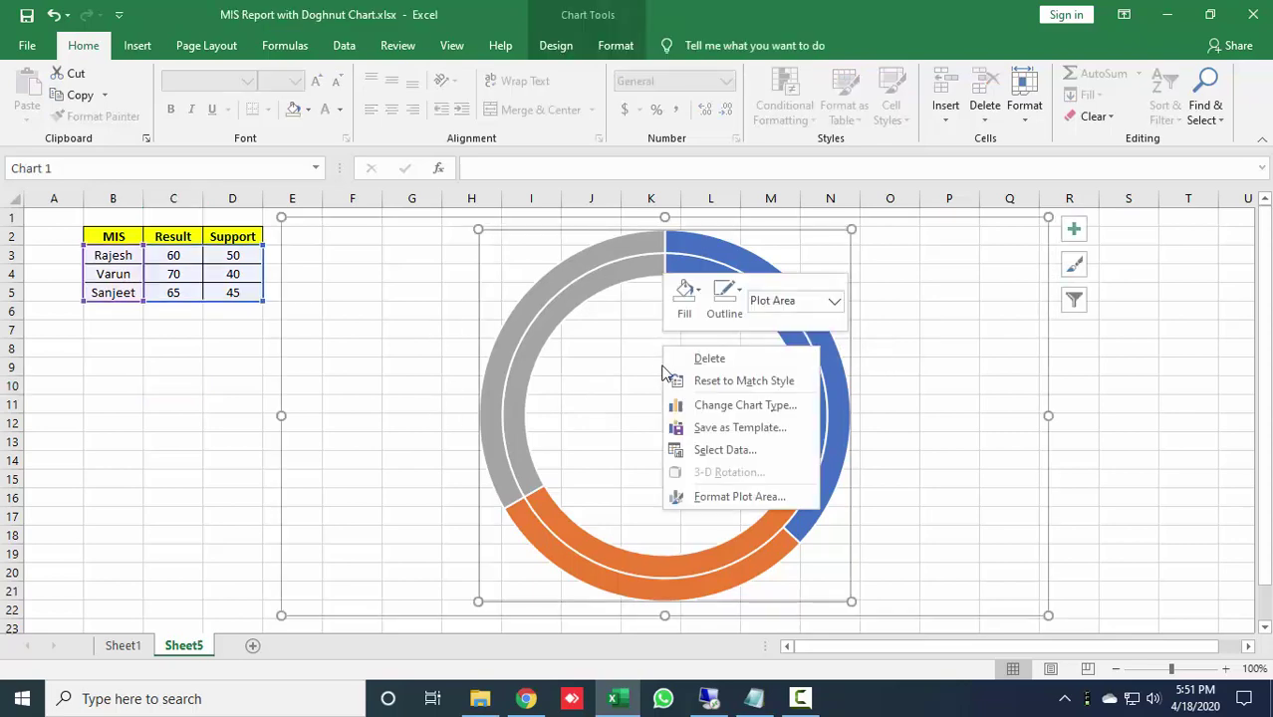
click(676, 448)
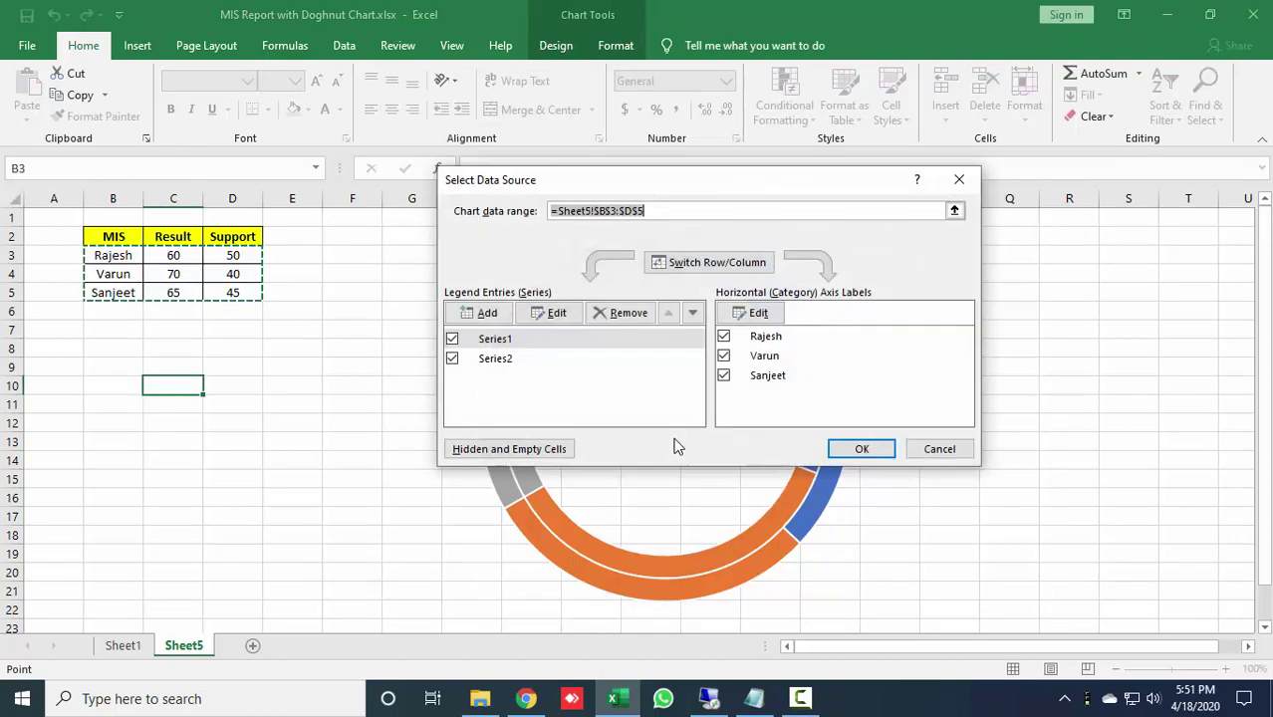
click(698, 267)
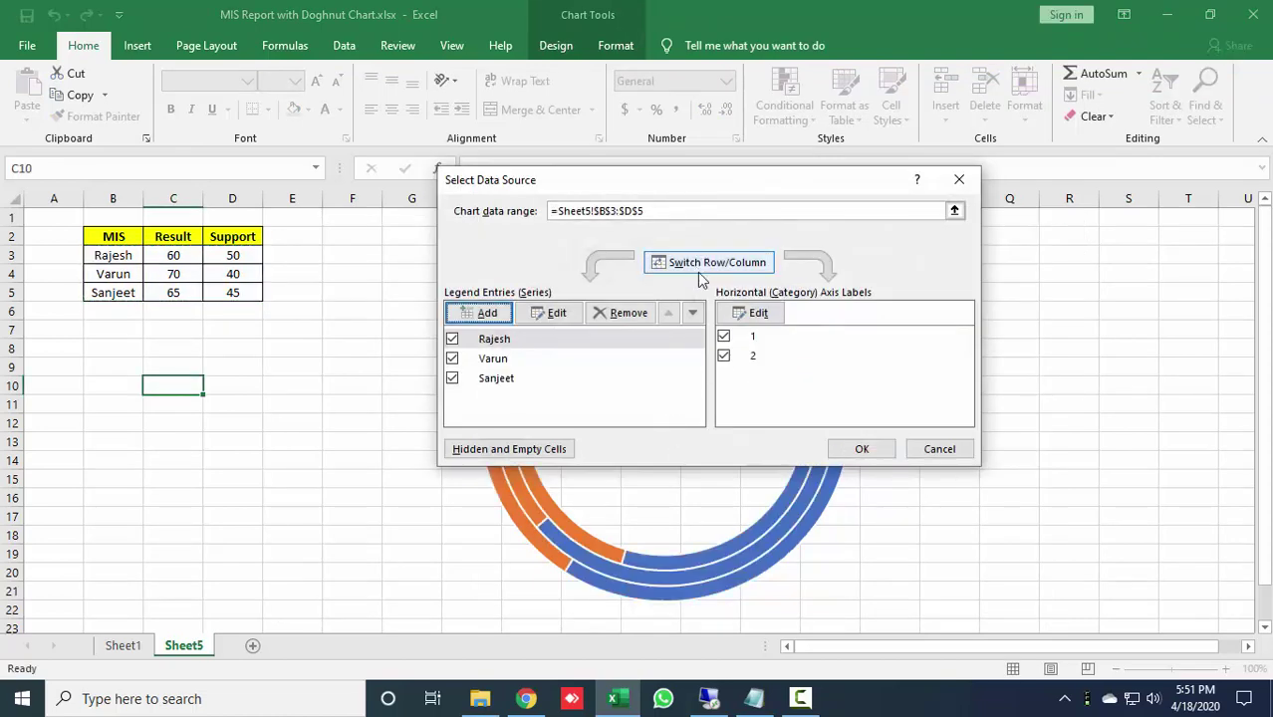
click(857, 447)
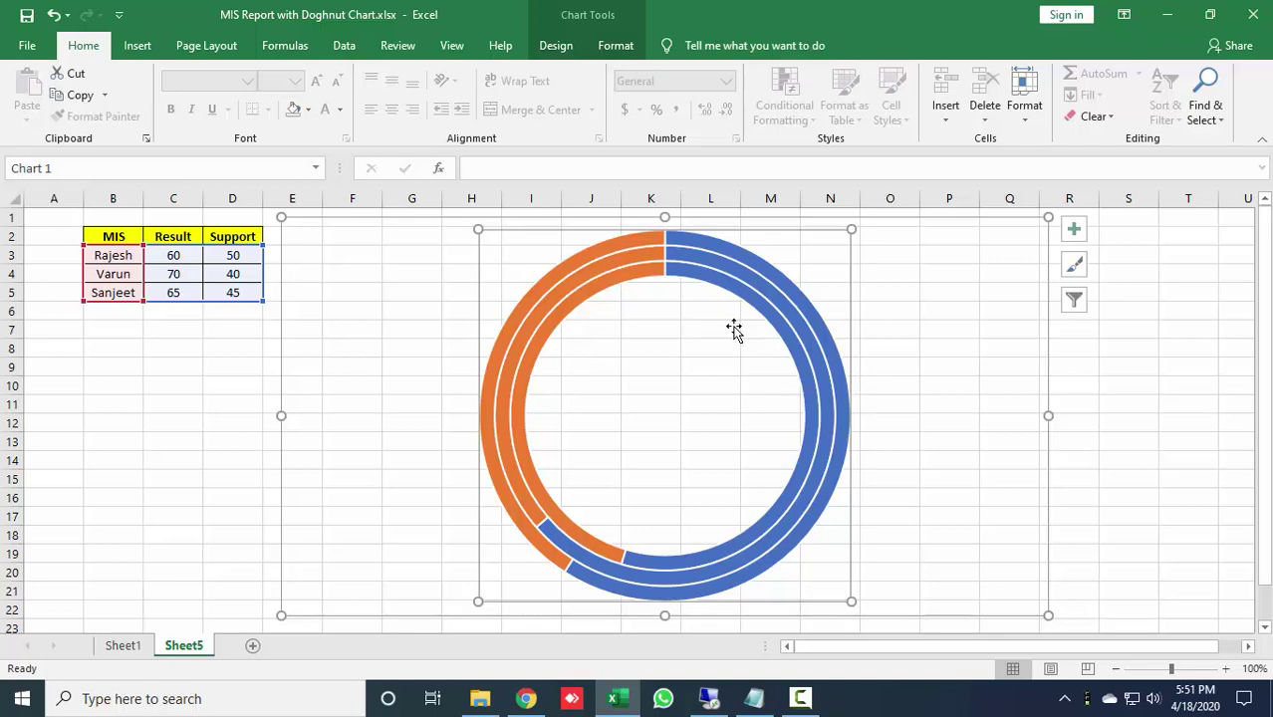
- Set the chart series' angle of first slice to 180° and the doughnut hole size to 45%
click(808, 339)
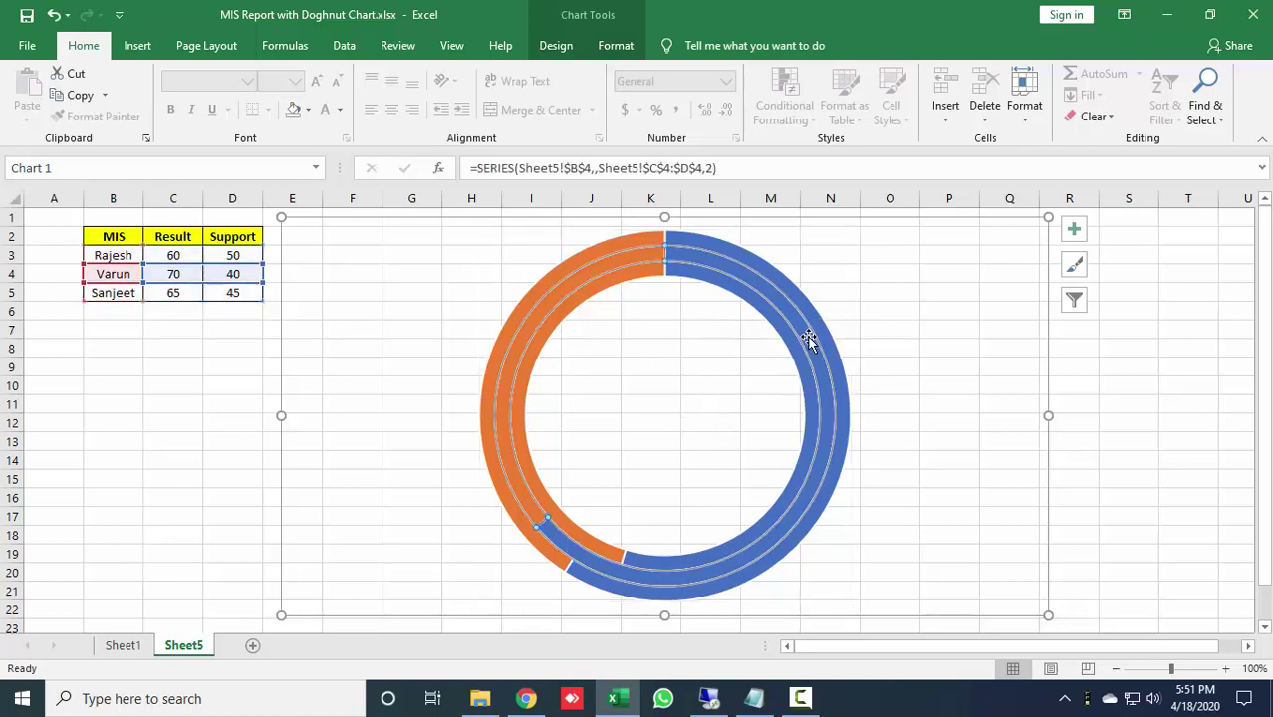
right_click(808, 338)
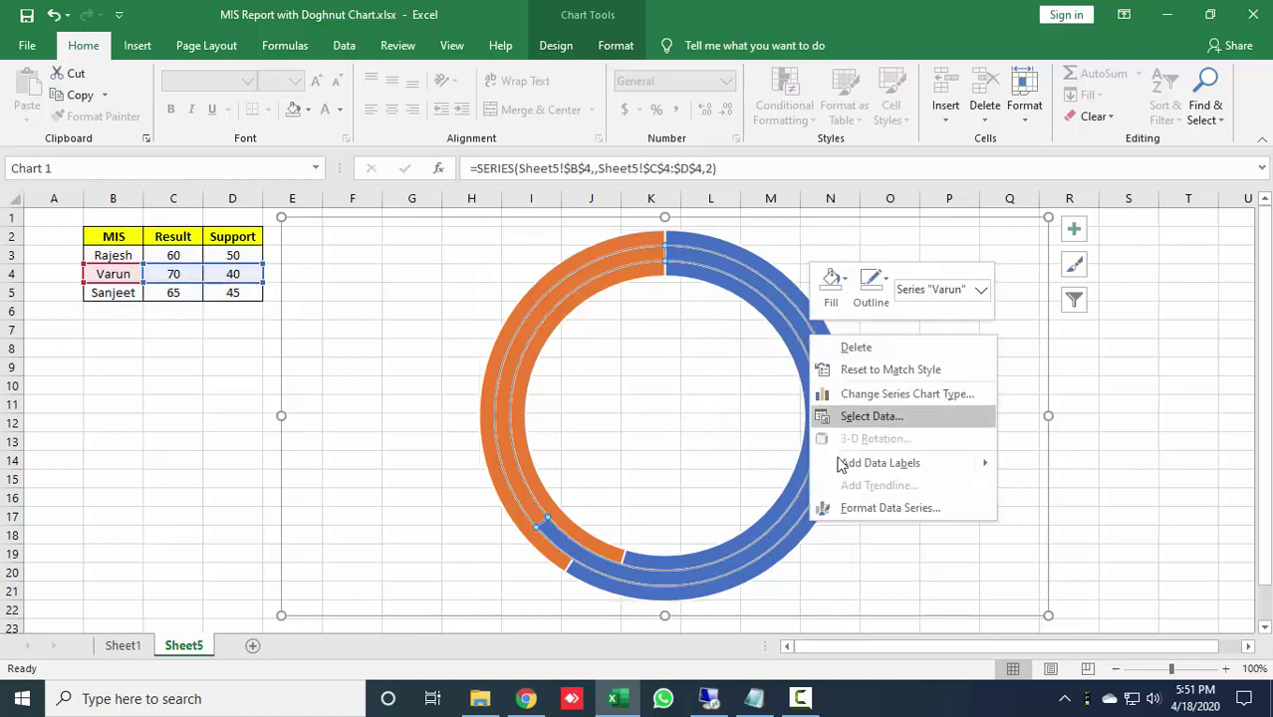
click(845, 509)
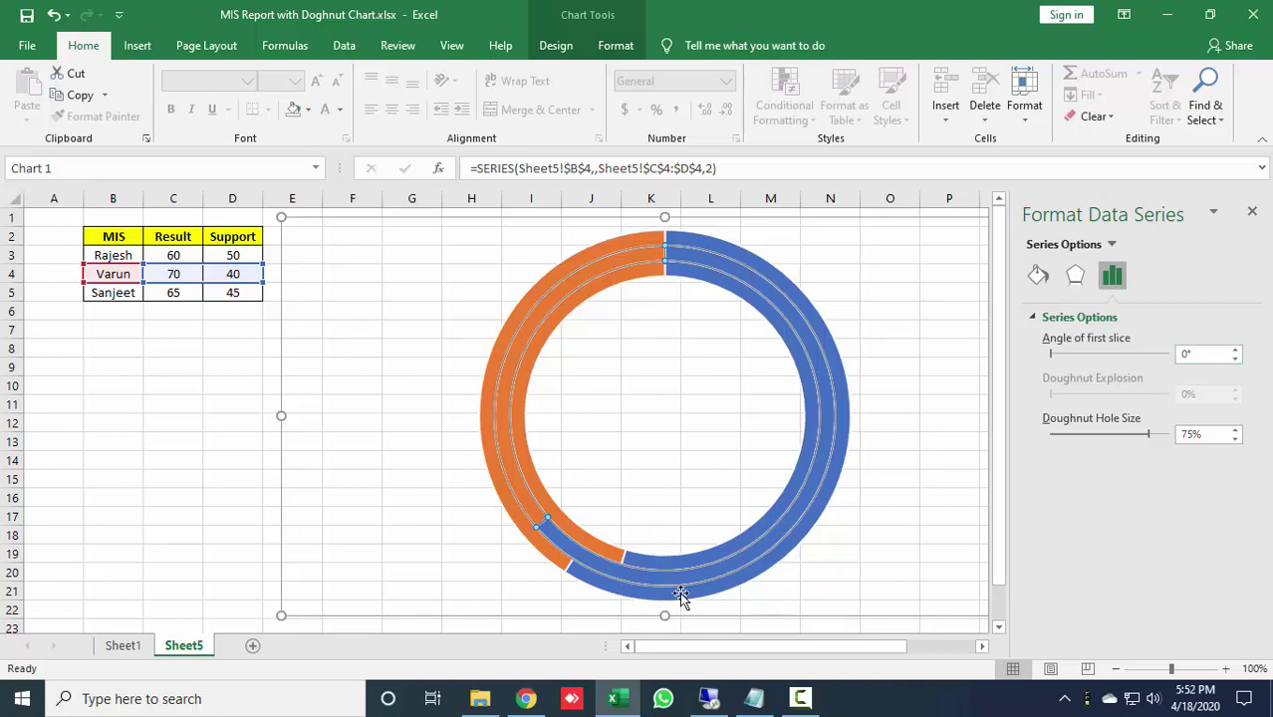
click(1204, 351)
text(180)
key(Return)
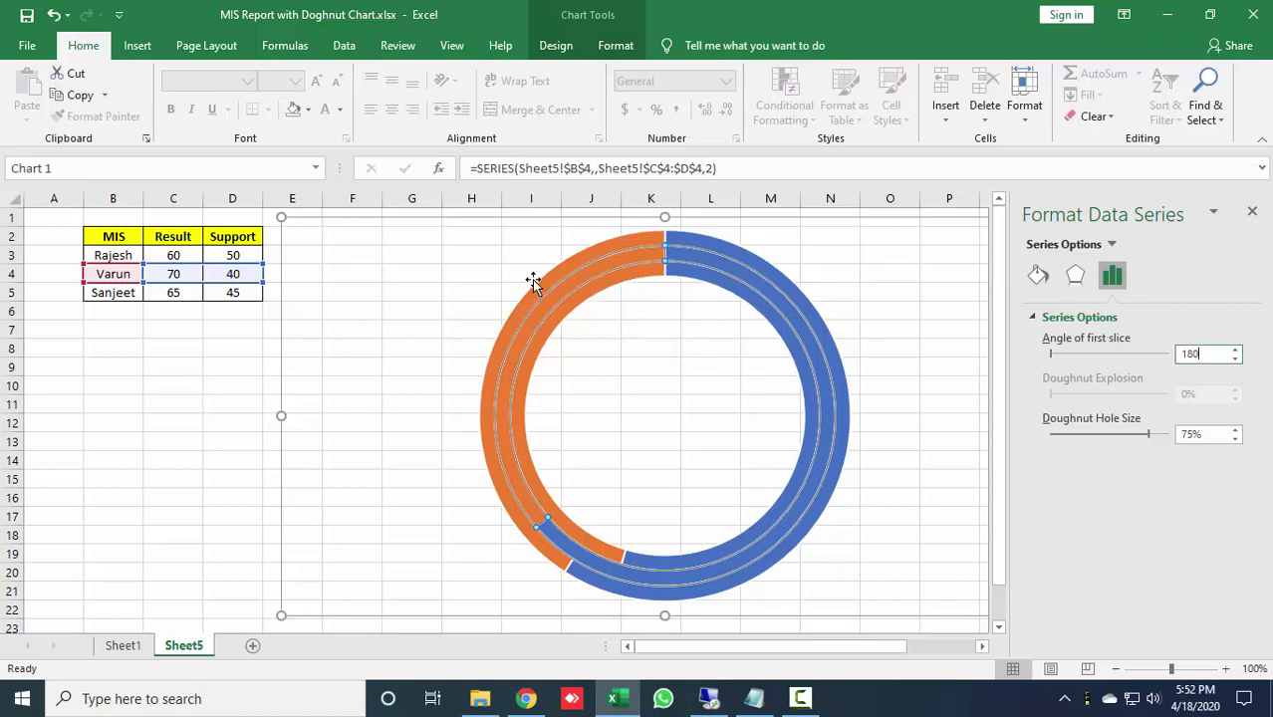
click(1214, 433)
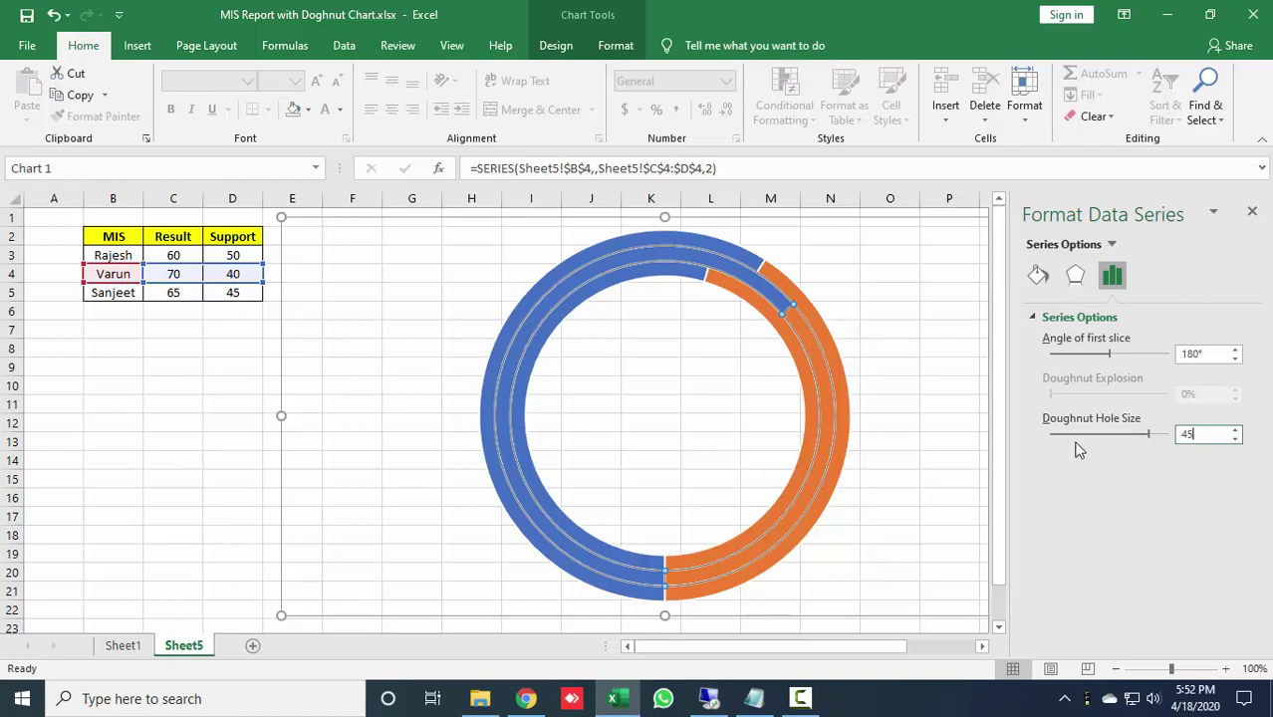
click(1253, 215)
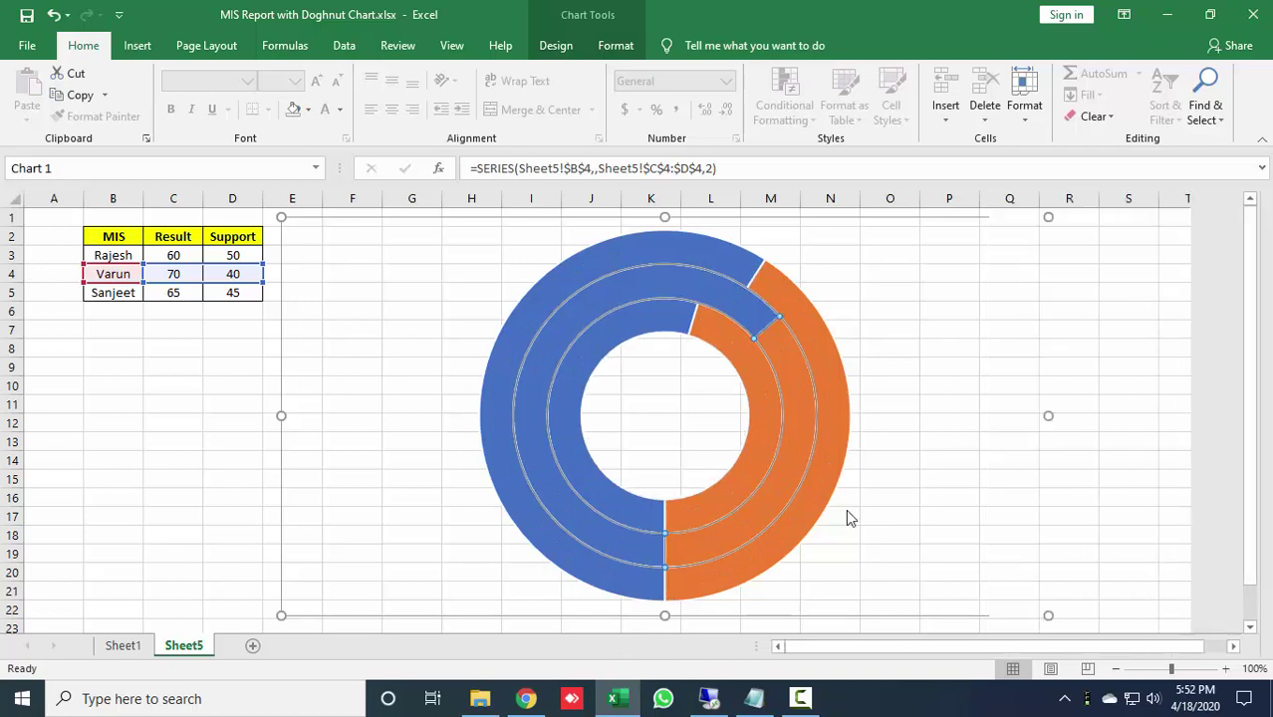
click(1137, 402)
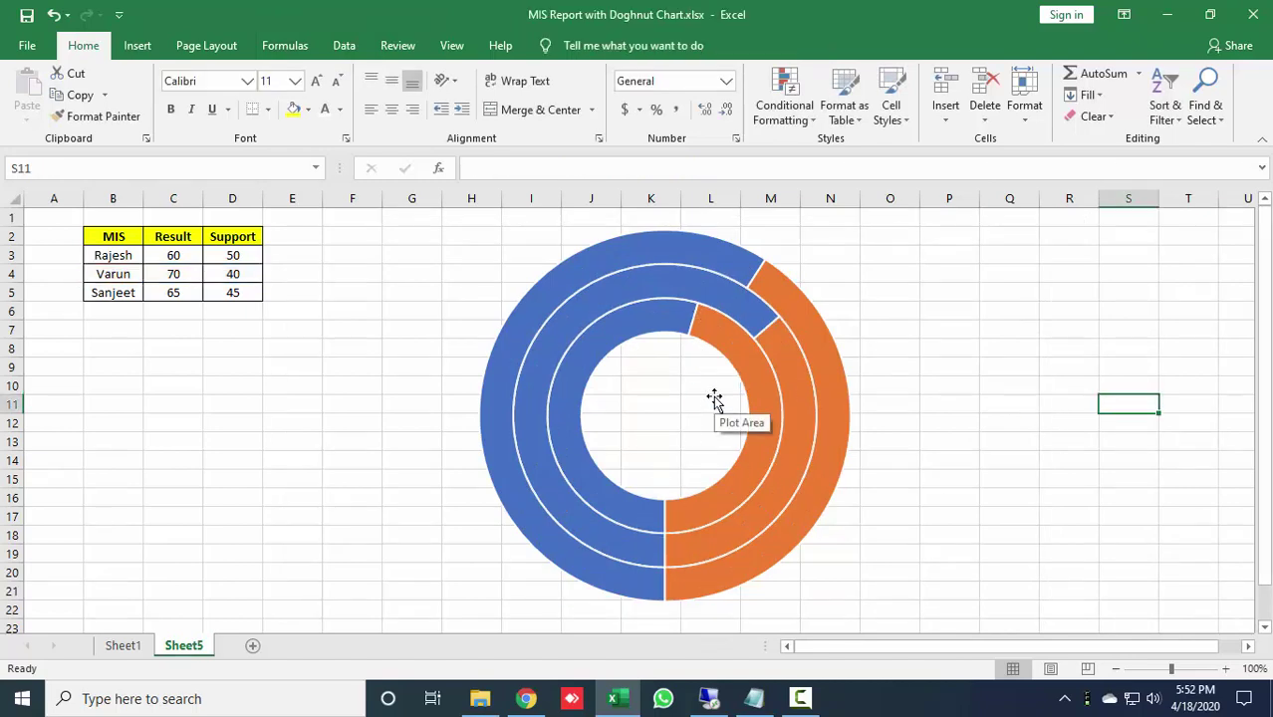
click(1192, 419)
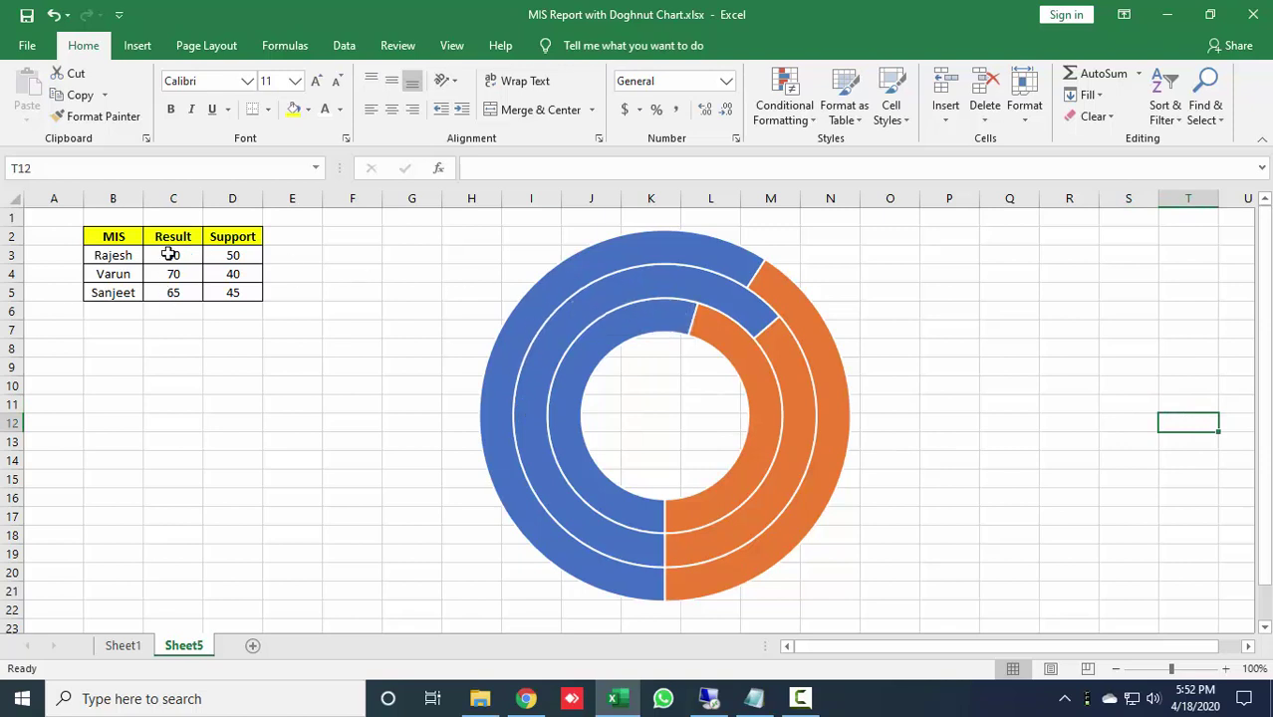
- Check the finished chart on Sheet1, then set the orange Support slice of Sheet5's outer ring to No fill
mouse_move(799, 398)
click(123, 646)
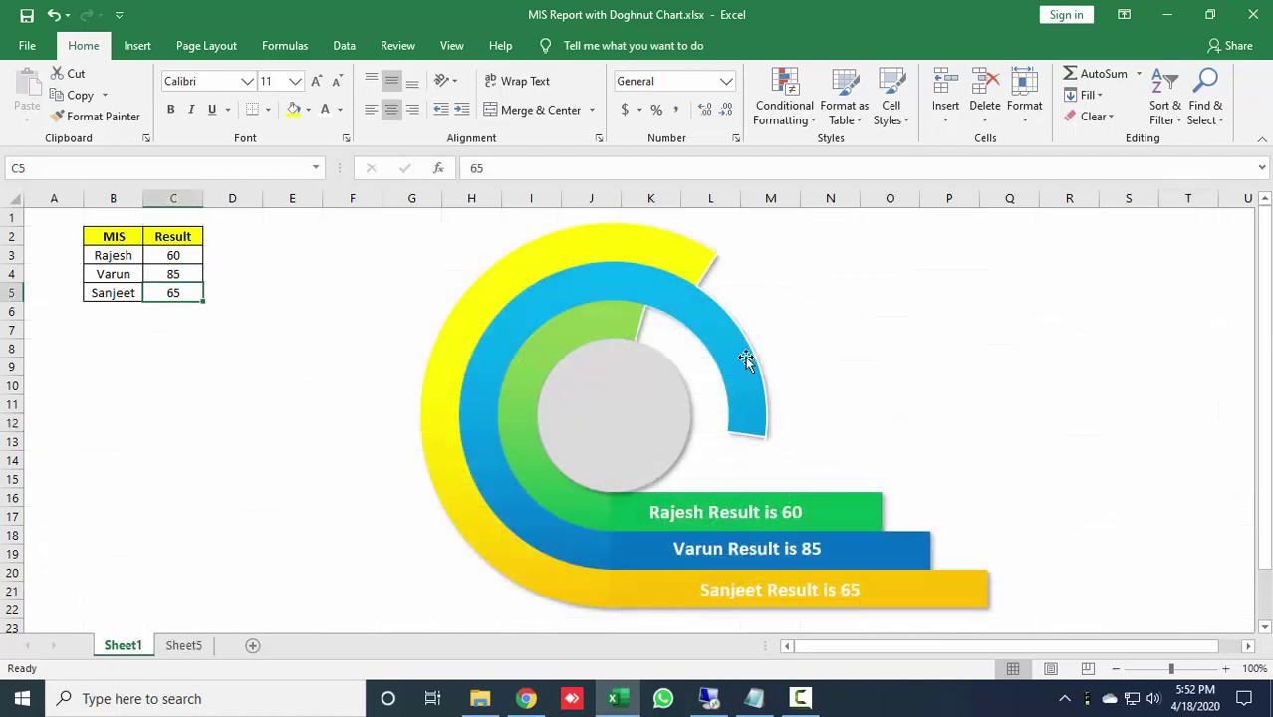
click(183, 646)
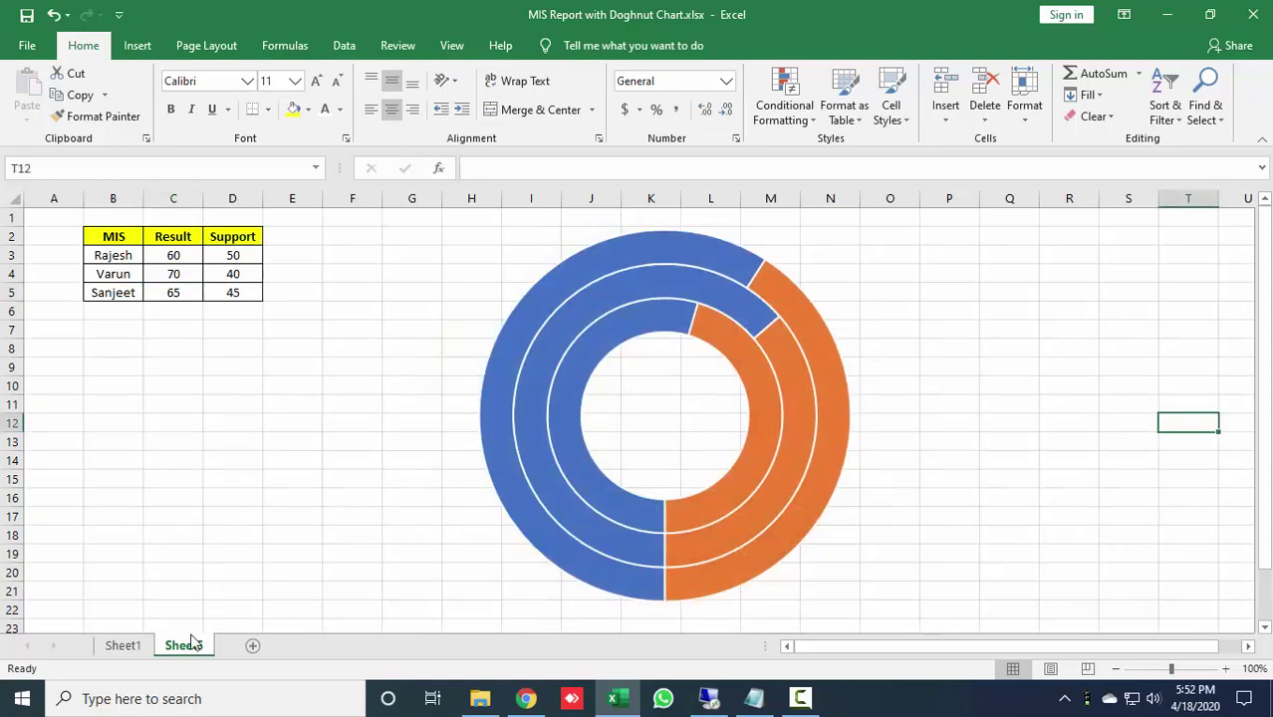
double_click(834, 369)
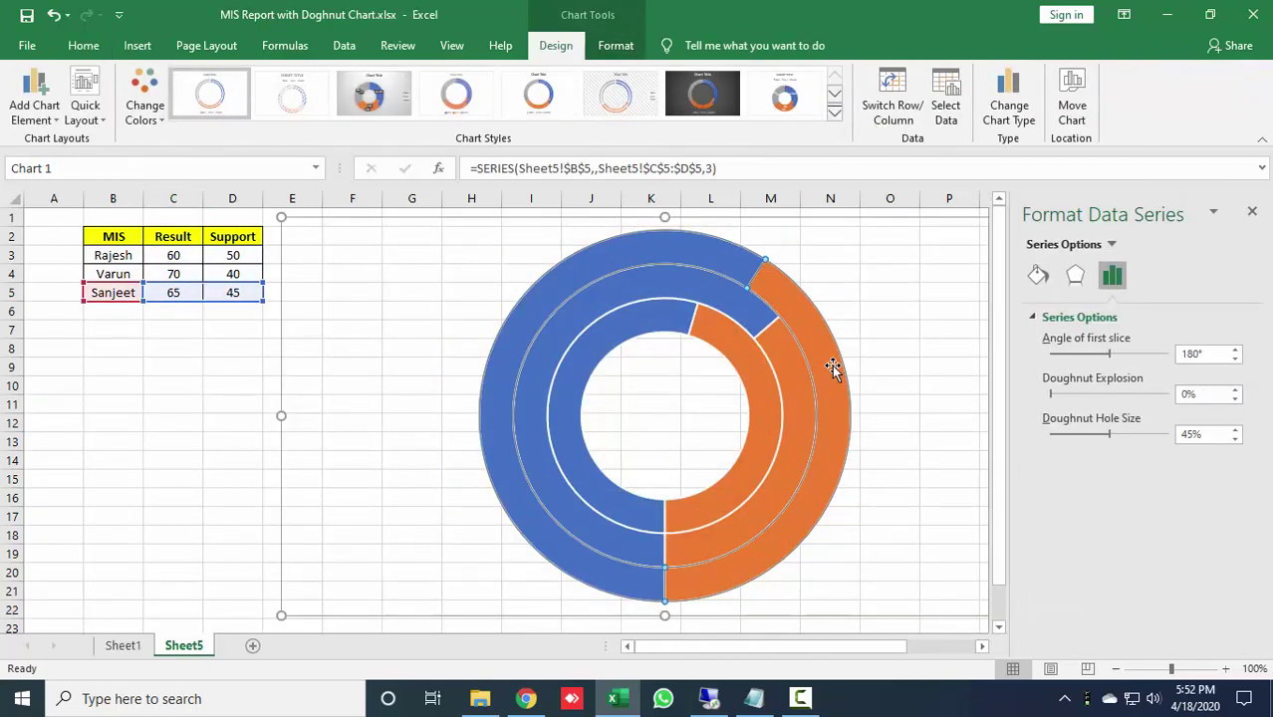
click(833, 368)
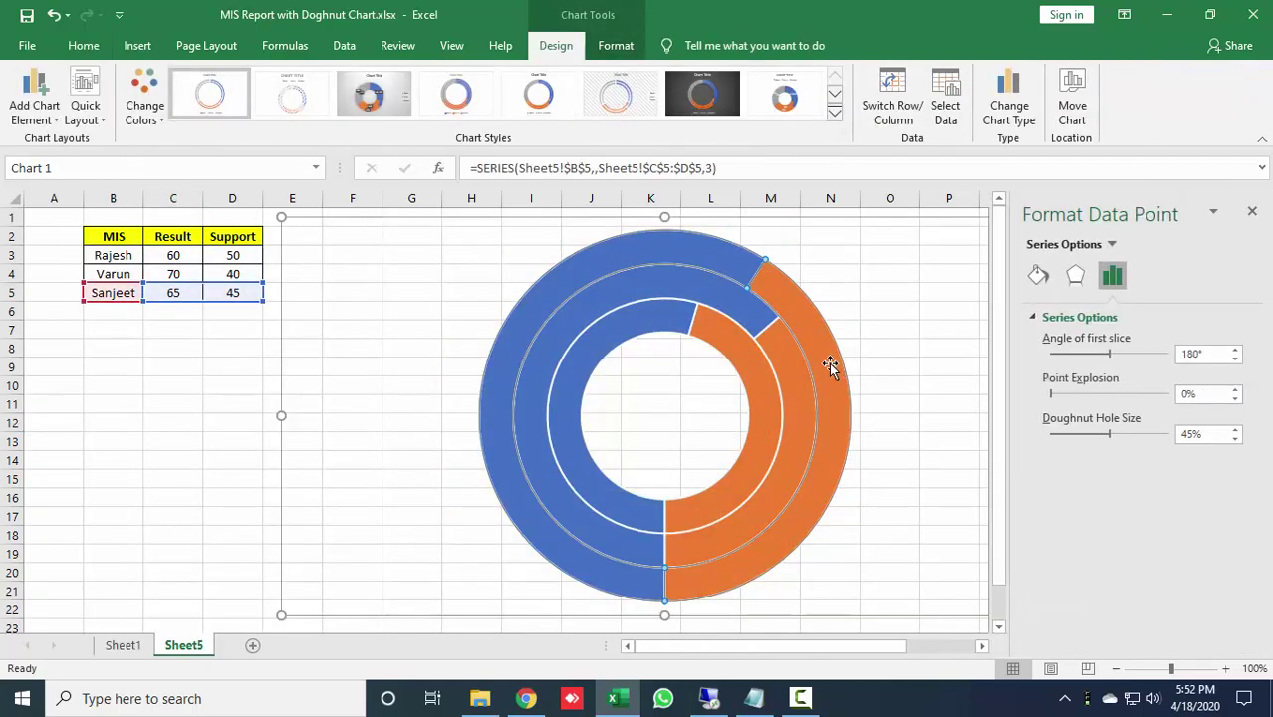
click(1039, 277)
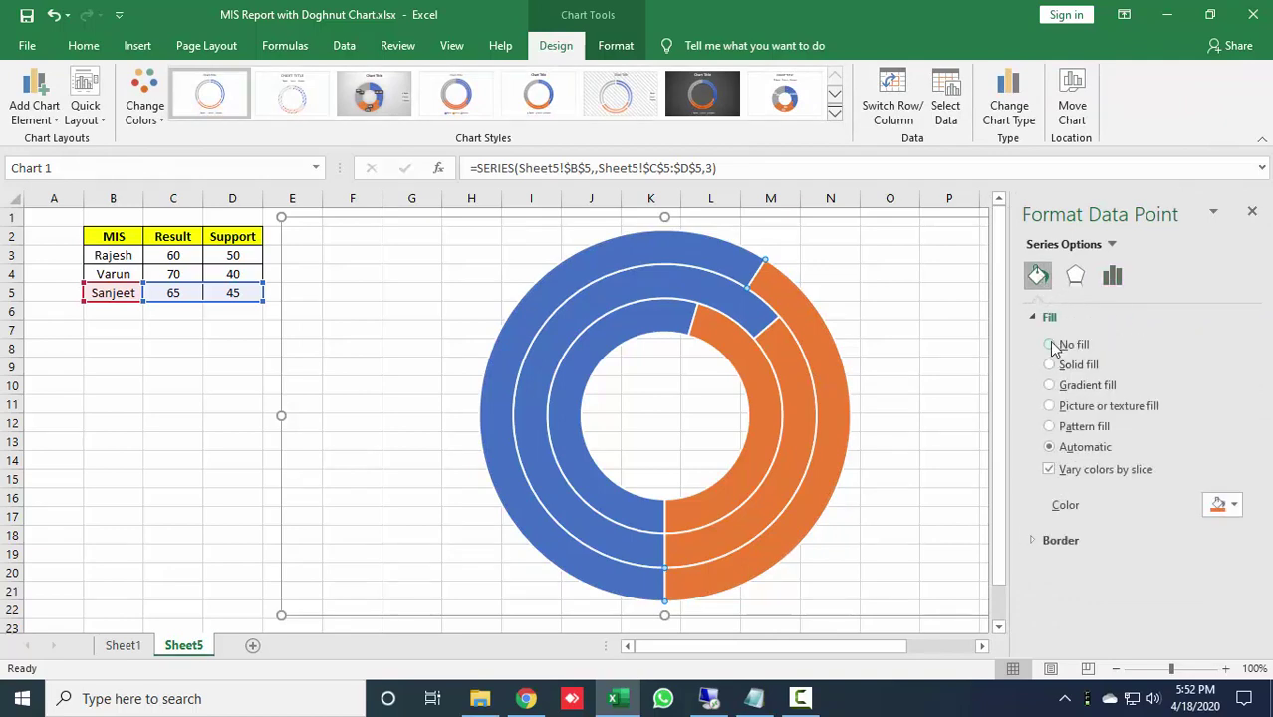
click(1050, 345)
- Set the orange Support slices of the middle and inner rings to No fill
click(797, 404)
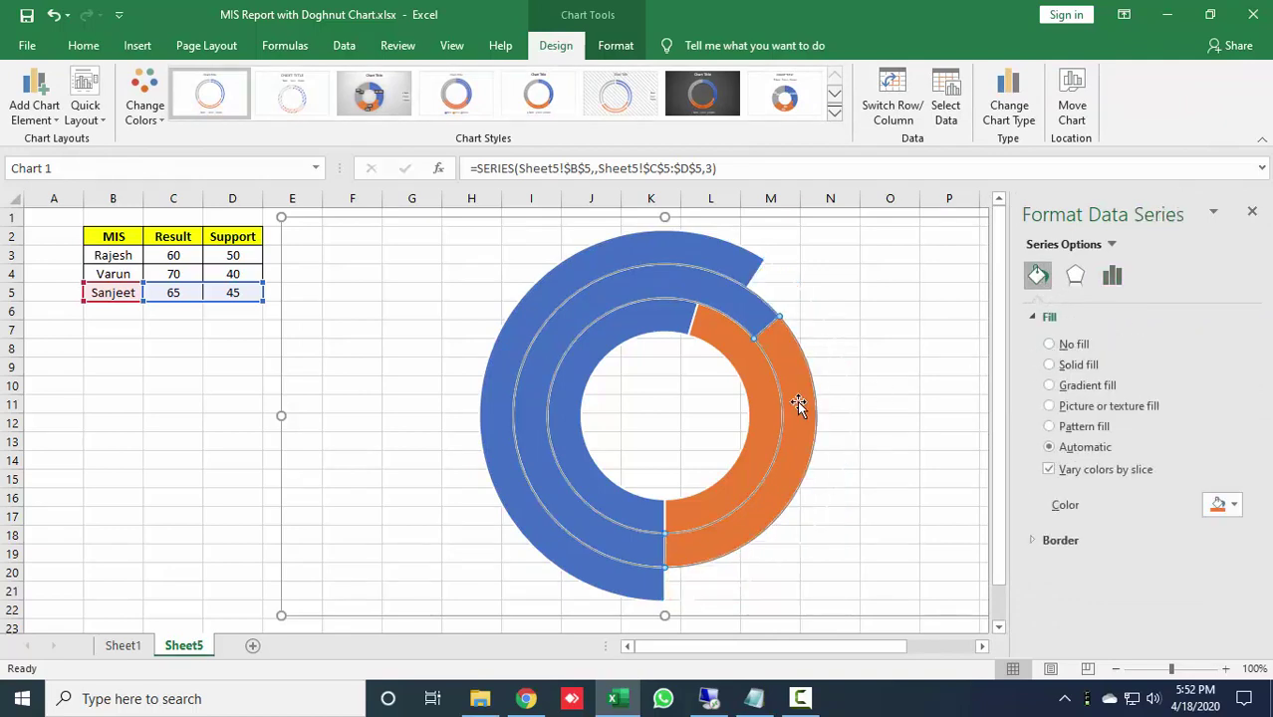
click(797, 404)
click(1050, 345)
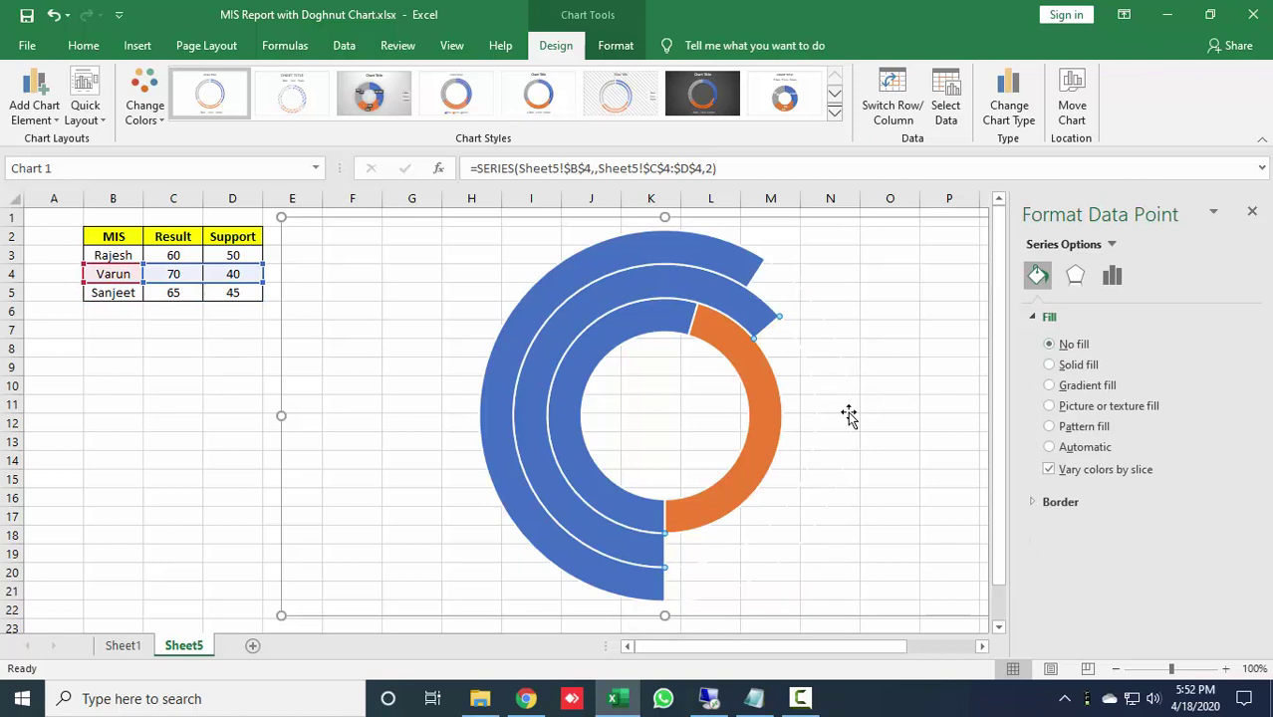
click(754, 451)
click(759, 455)
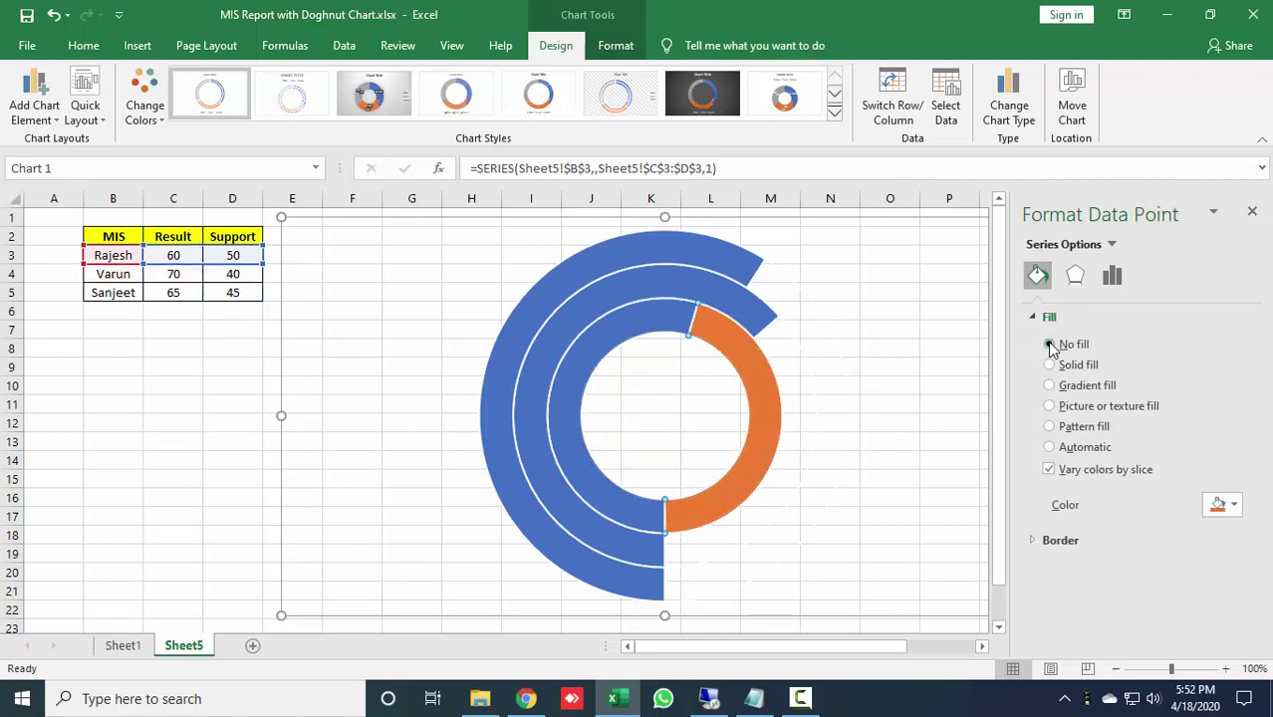
click(1050, 344)
click(1253, 213)
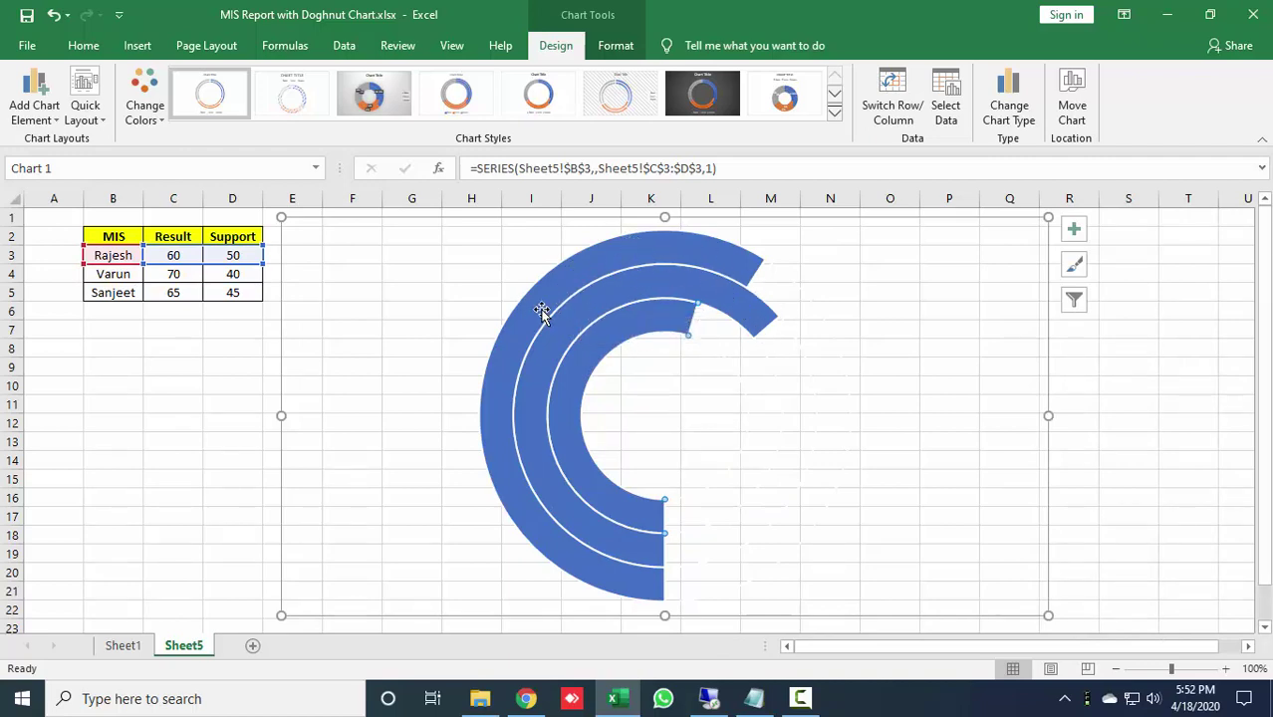
- Match the outer ring's Result slice to the Sheet1 chart with a gradient fill running from Yellow to Orange
click(123, 646)
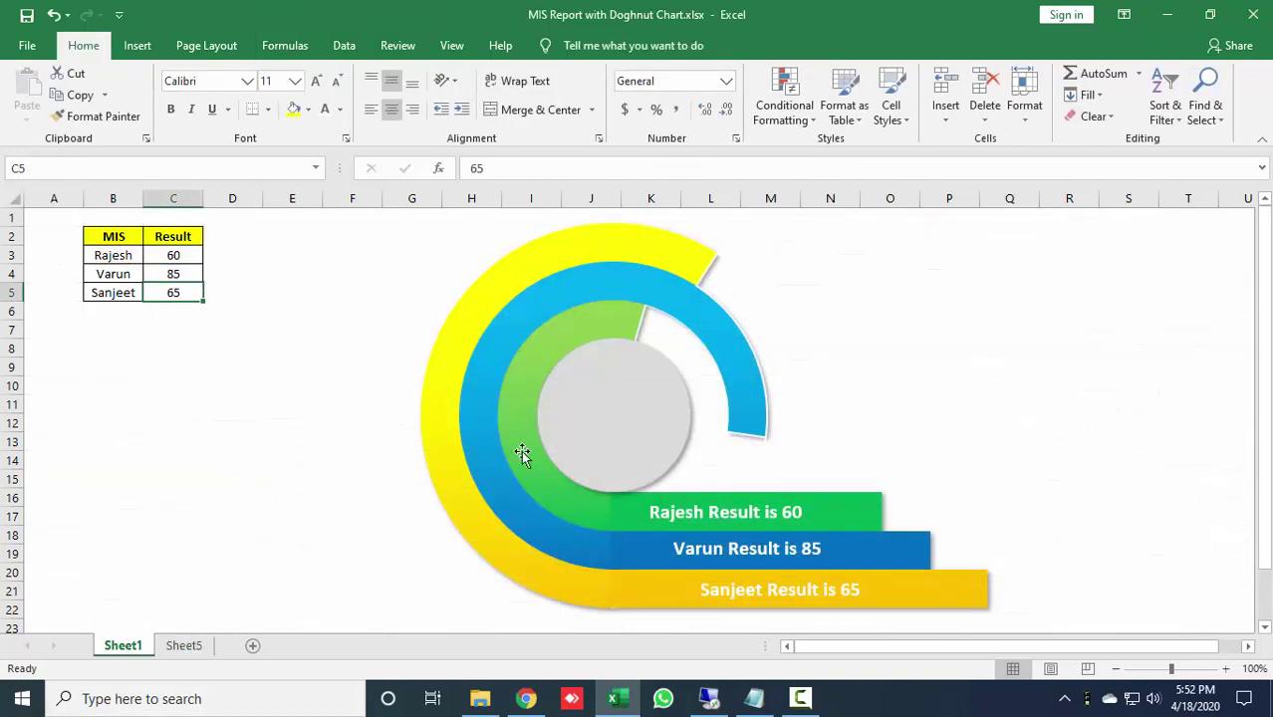
click(186, 648)
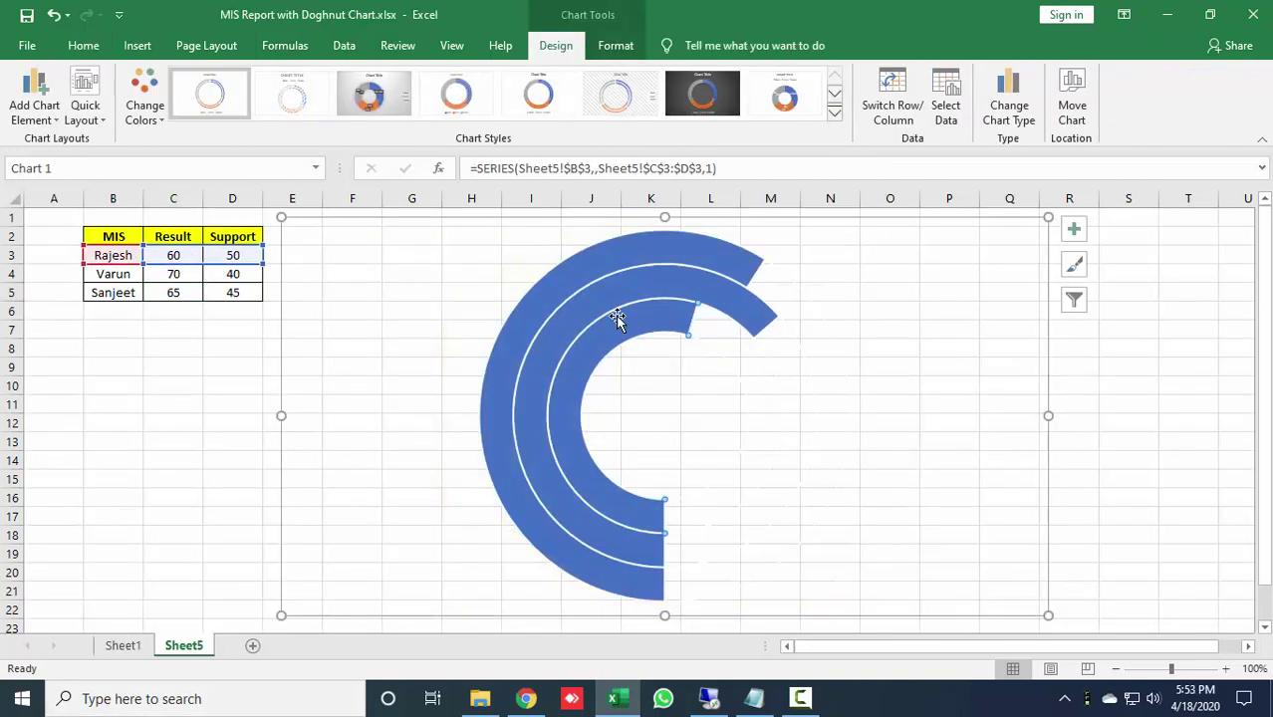
click(639, 250)
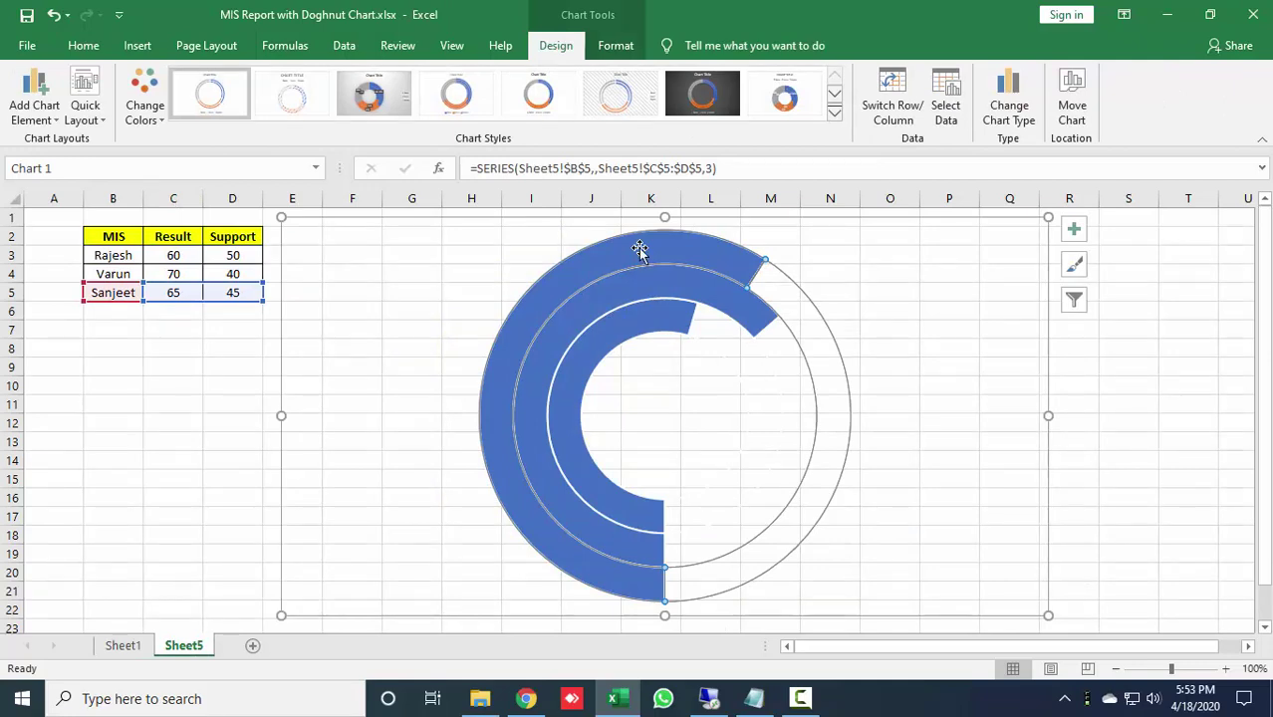
double_click(638, 249)
click(1038, 276)
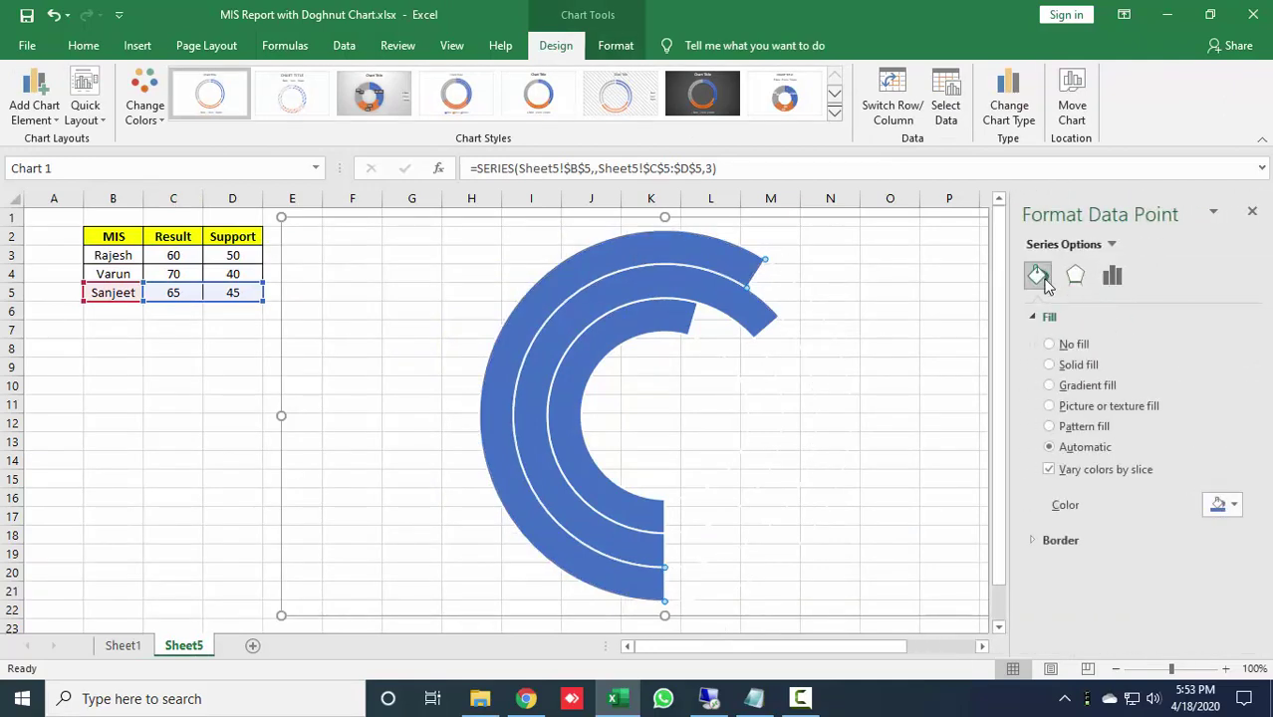
click(1049, 386)
scroll(1257, 499, down, 2)
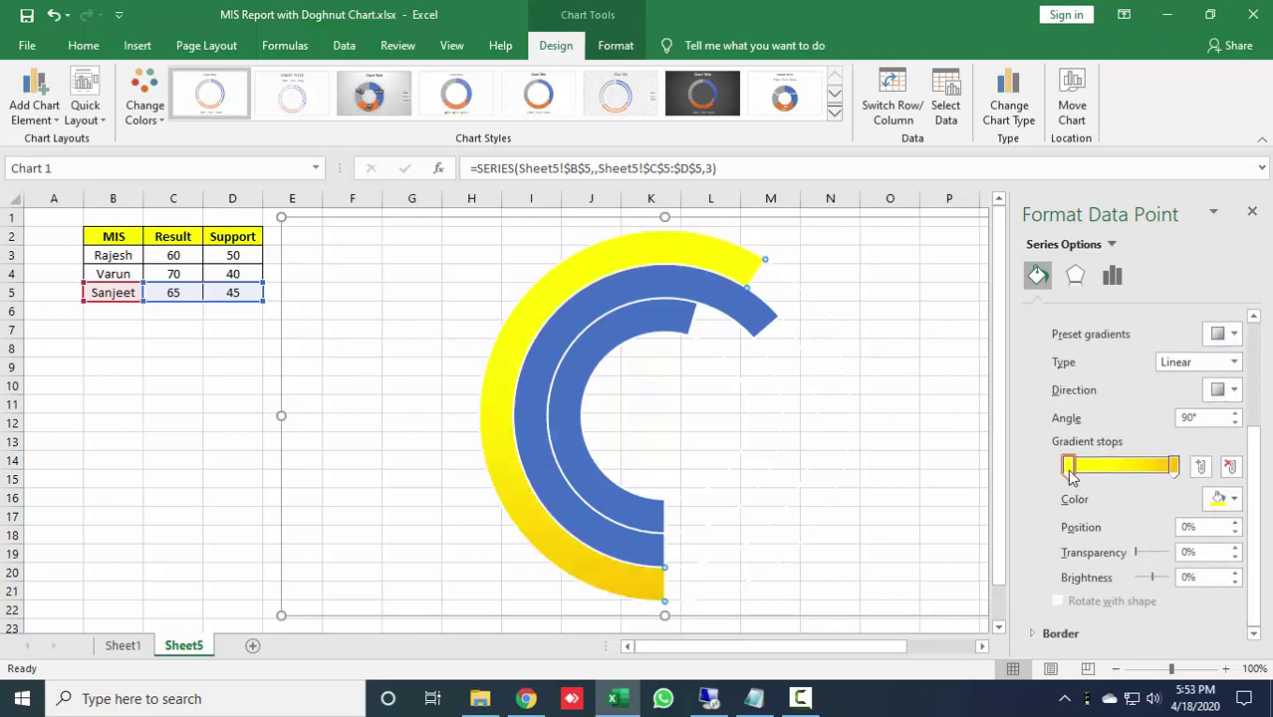
click(1223, 499)
click(1171, 646)
click(1175, 466)
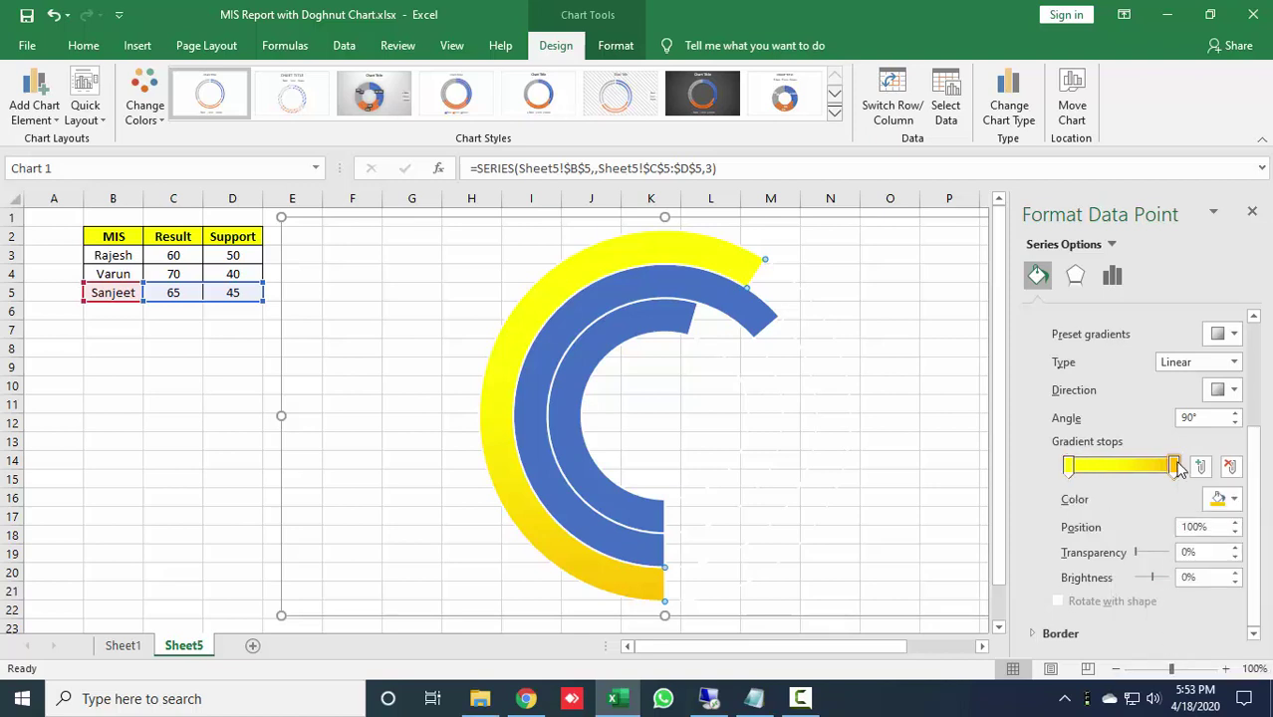
click(1220, 500)
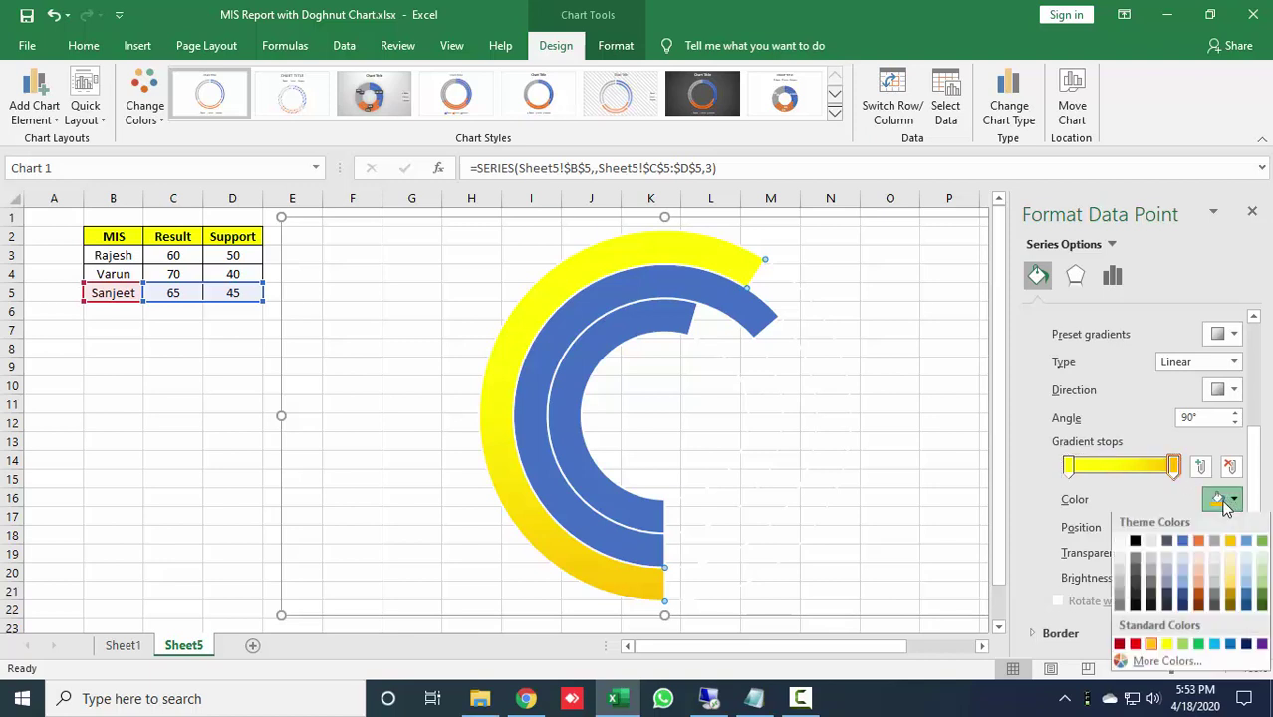
click(1148, 646)
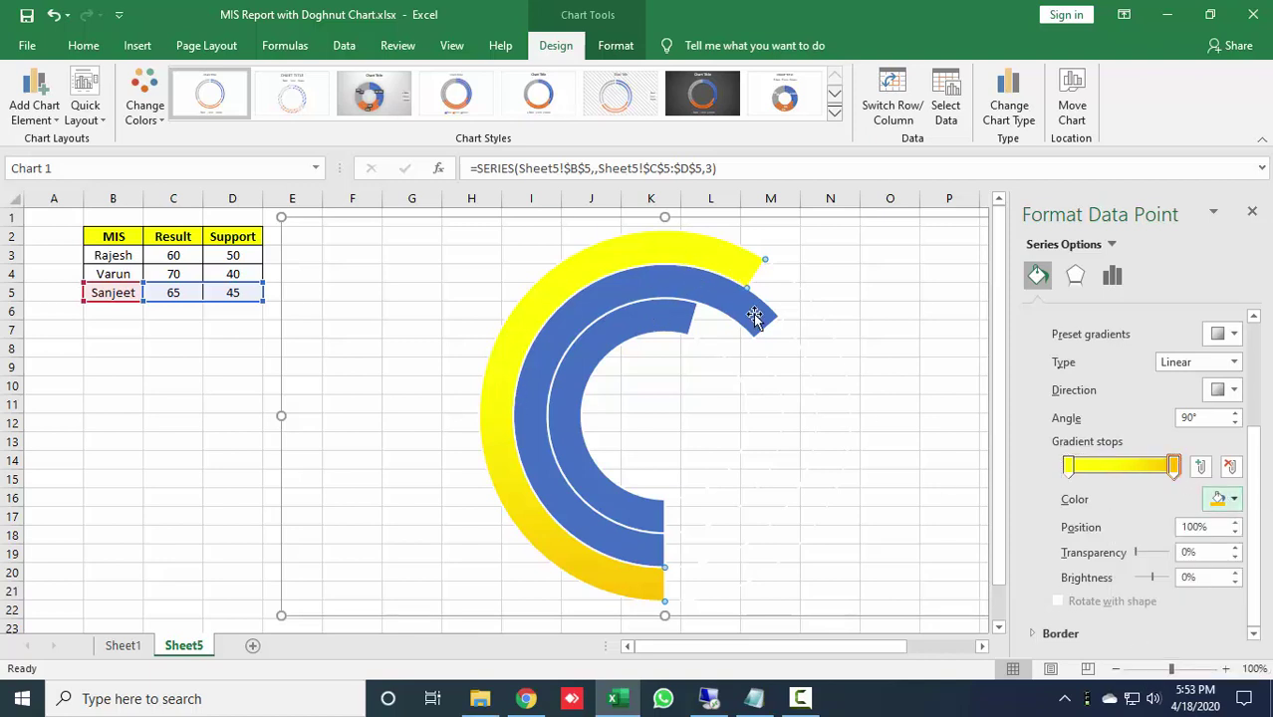
- Give the middle ring's Result slice a gradient fill running from Light Blue to Blue
click(666, 280)
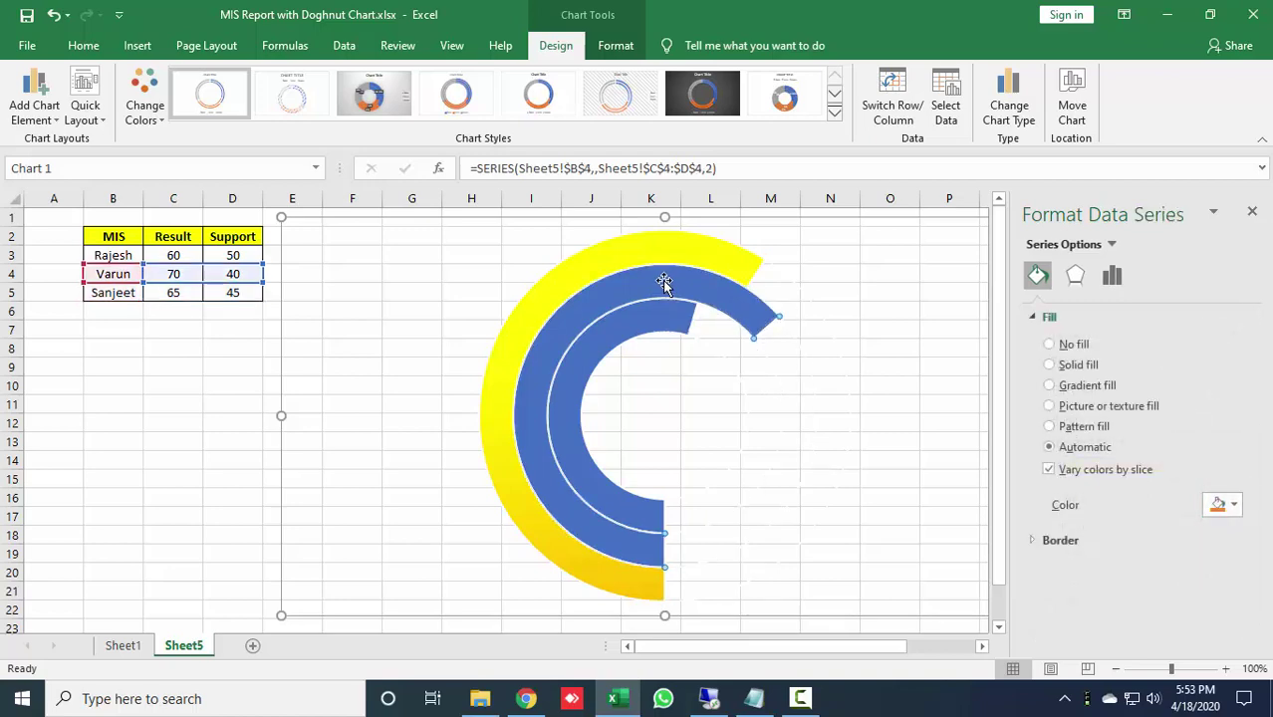
click(666, 280)
click(1081, 391)
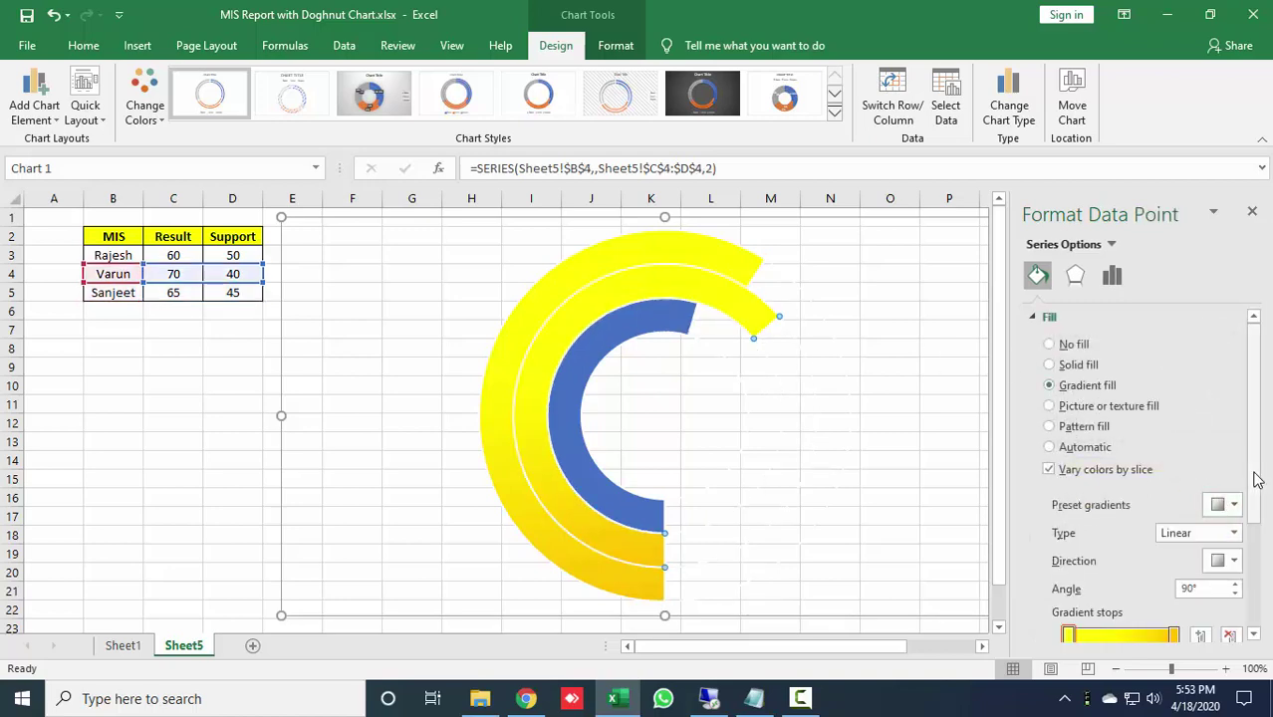
drag(1256, 474, 1254, 558)
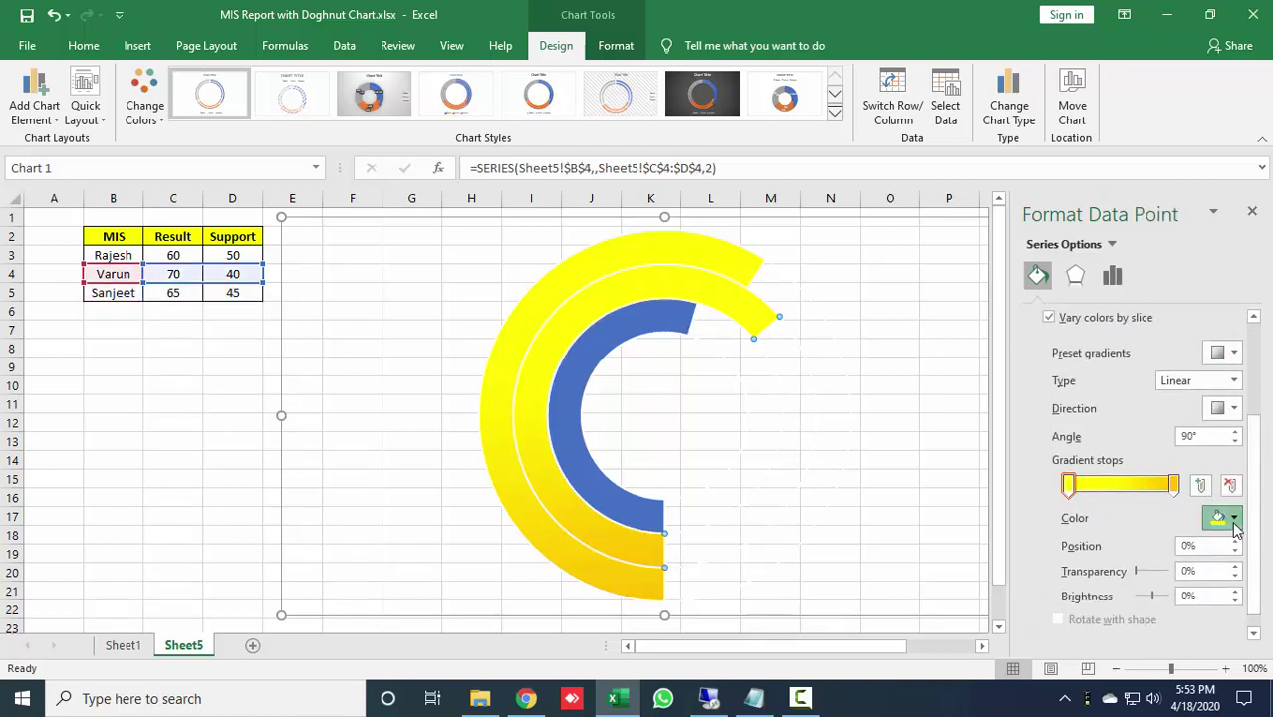
click(1233, 517)
click(1070, 485)
click(1233, 517)
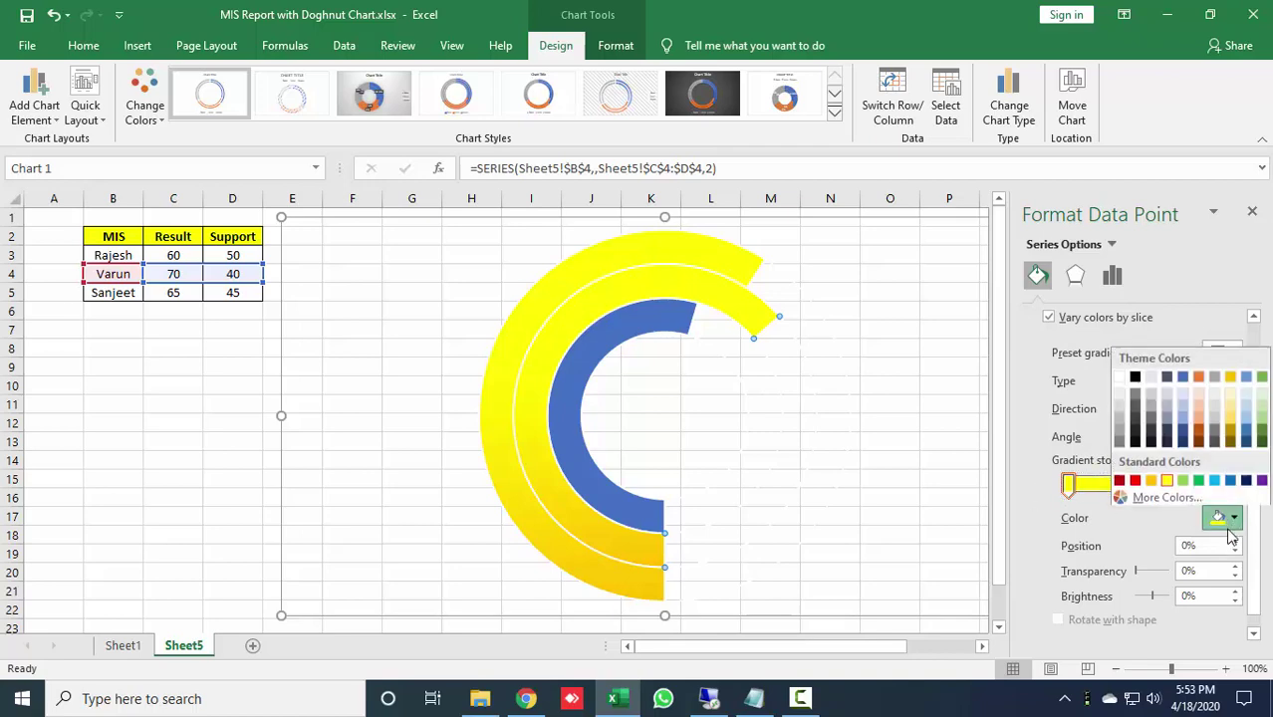
click(1215, 477)
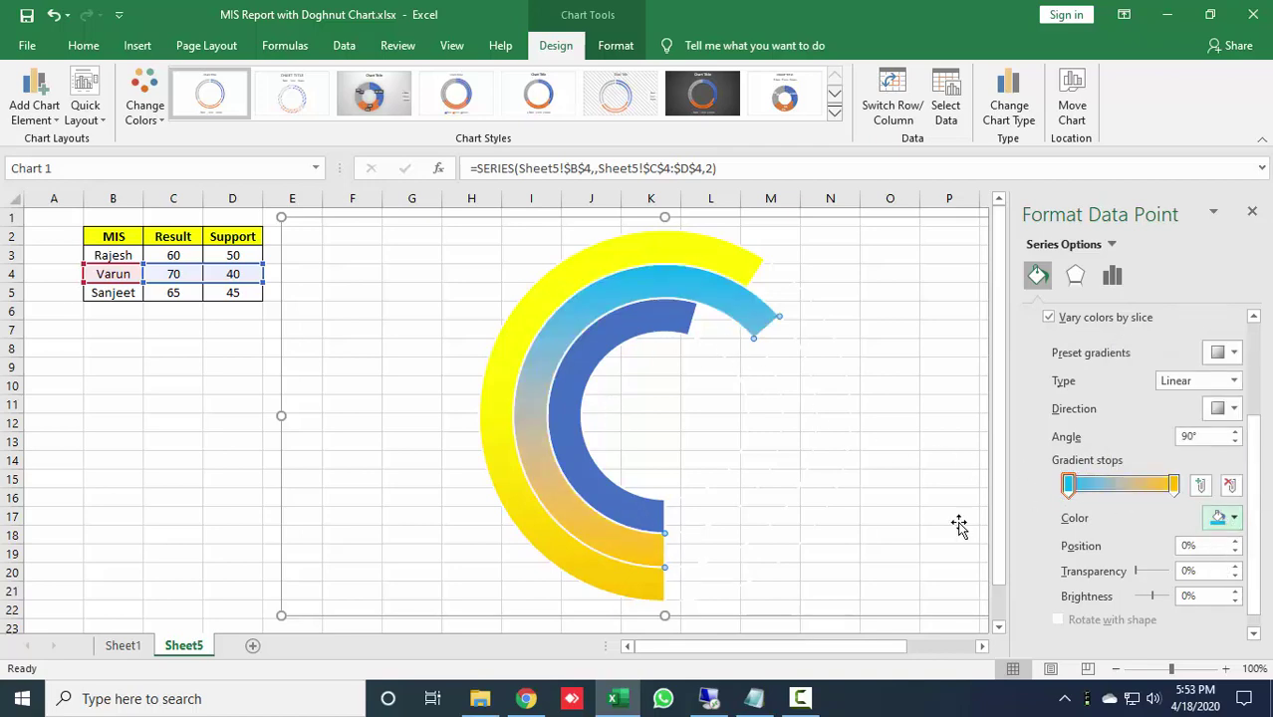
click(1175, 485)
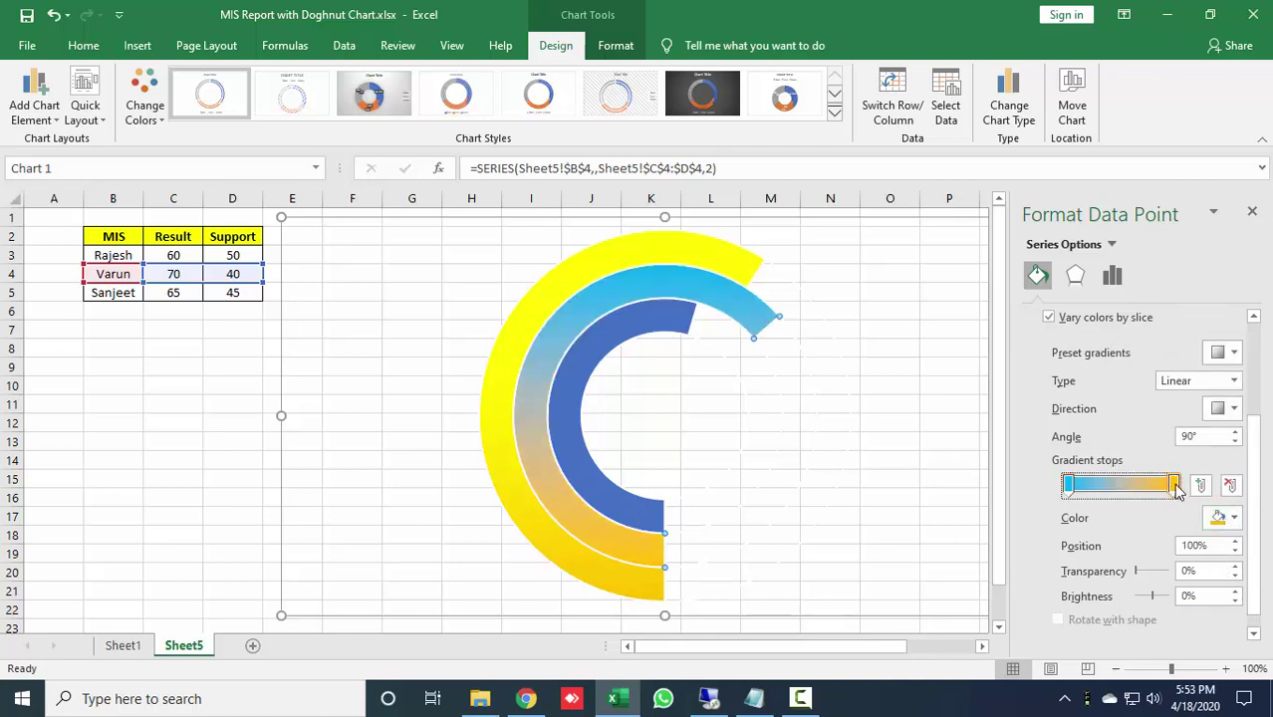
click(1231, 518)
click(1231, 478)
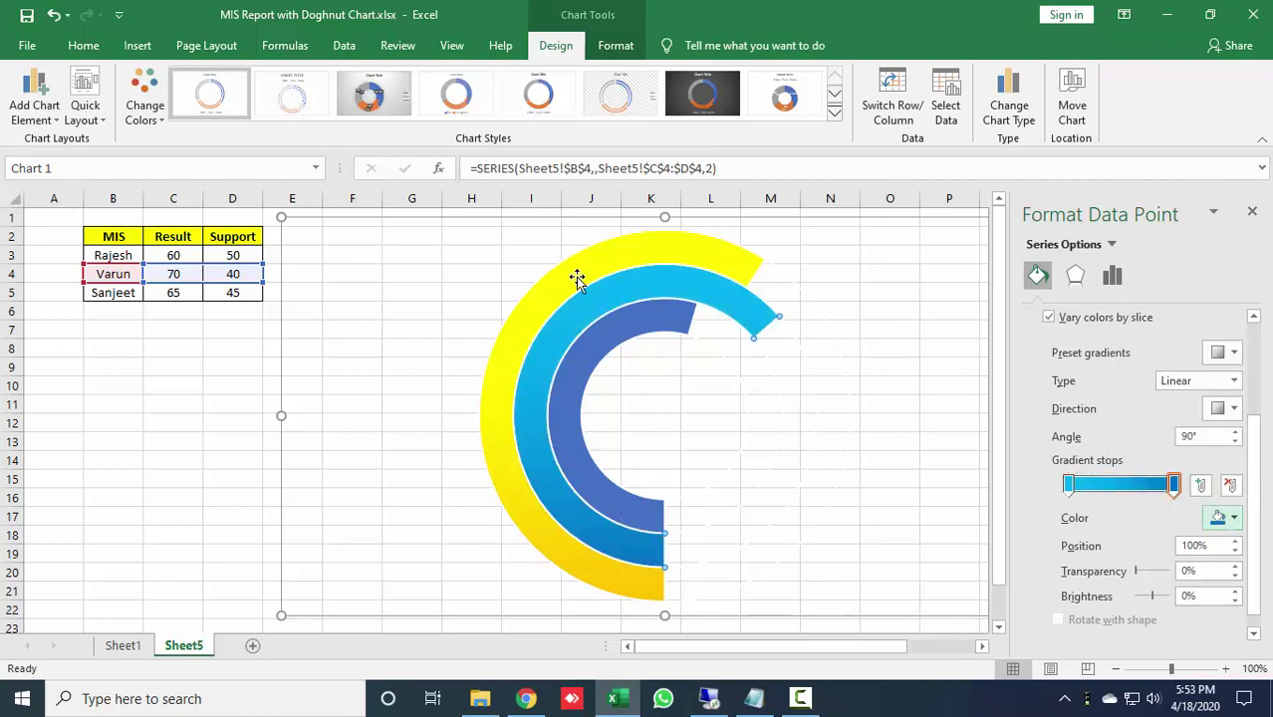
- Give the inner ring's Result slice a gradient fill running from Light Green to Green, and close the formatting options
click(616, 332)
click(616, 332)
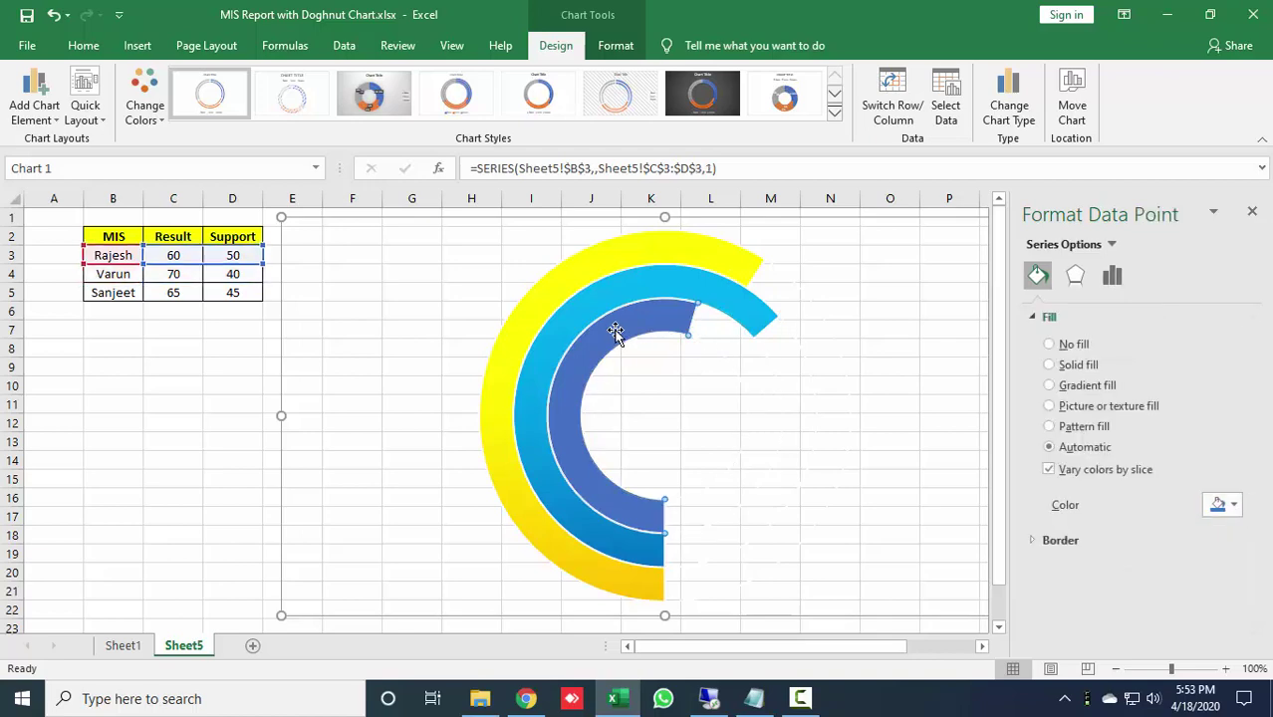
click(1088, 385)
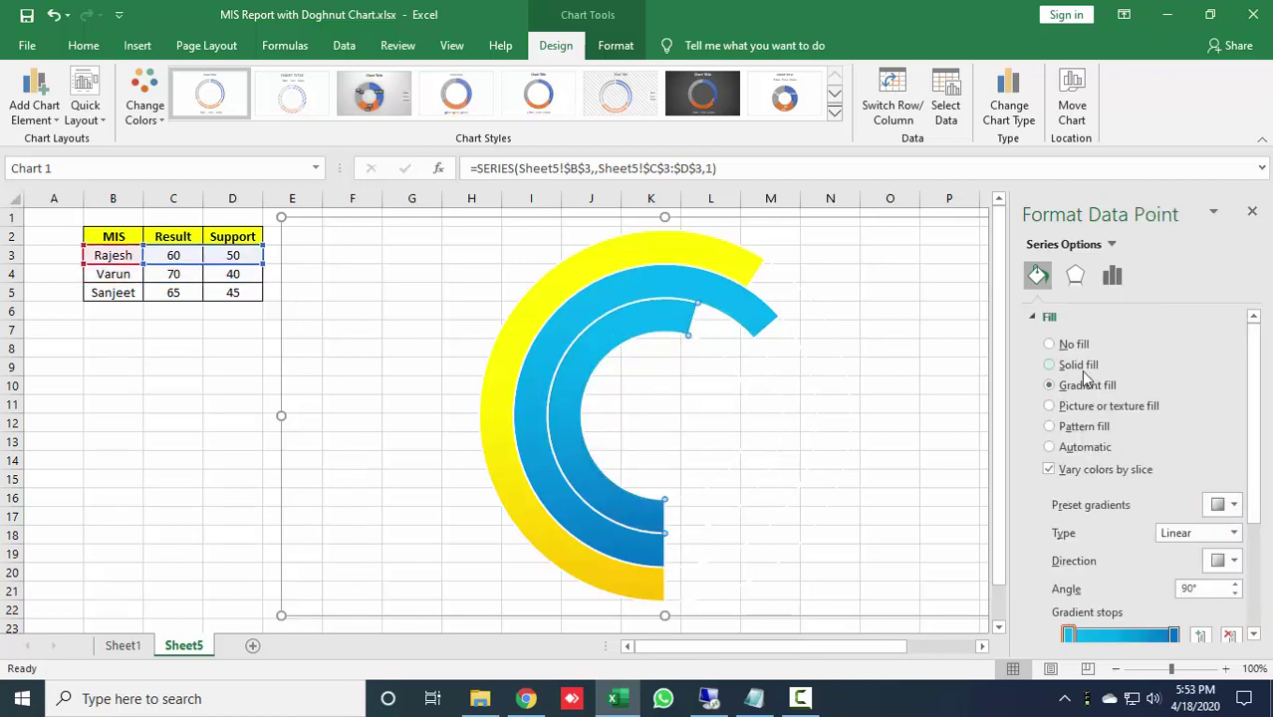
scroll(1041, 500, down, 4)
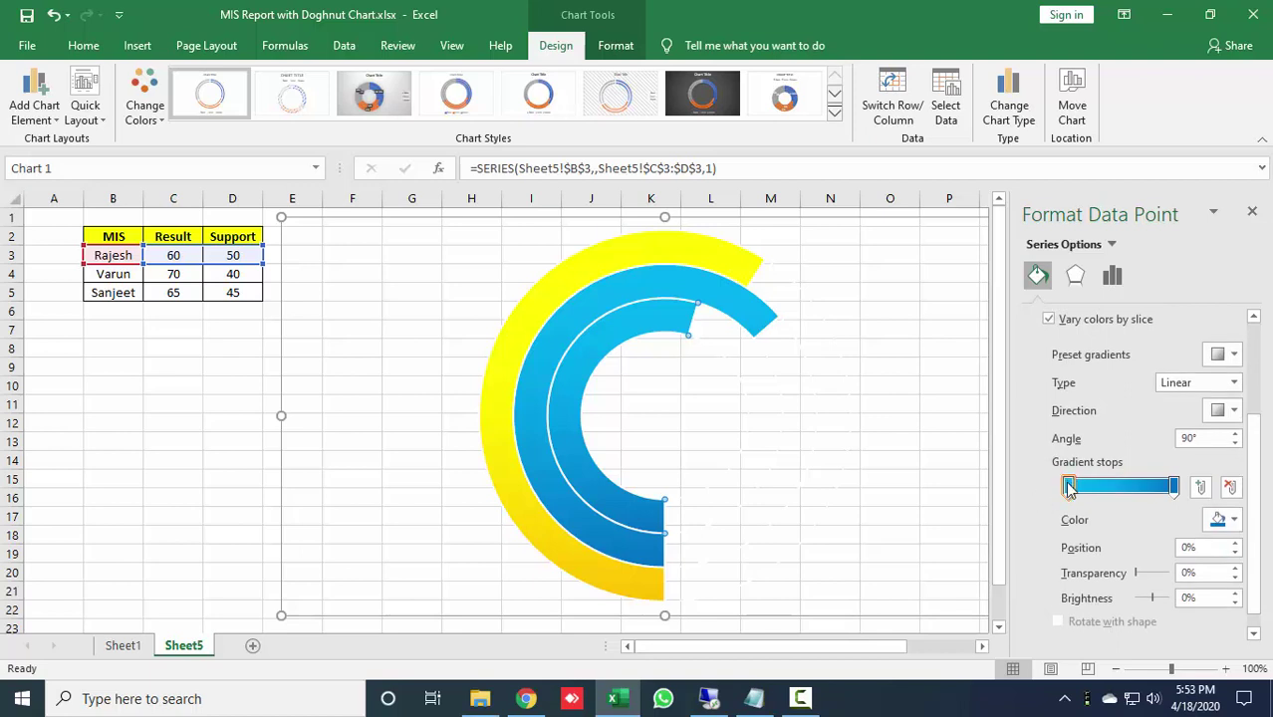
click(1234, 519)
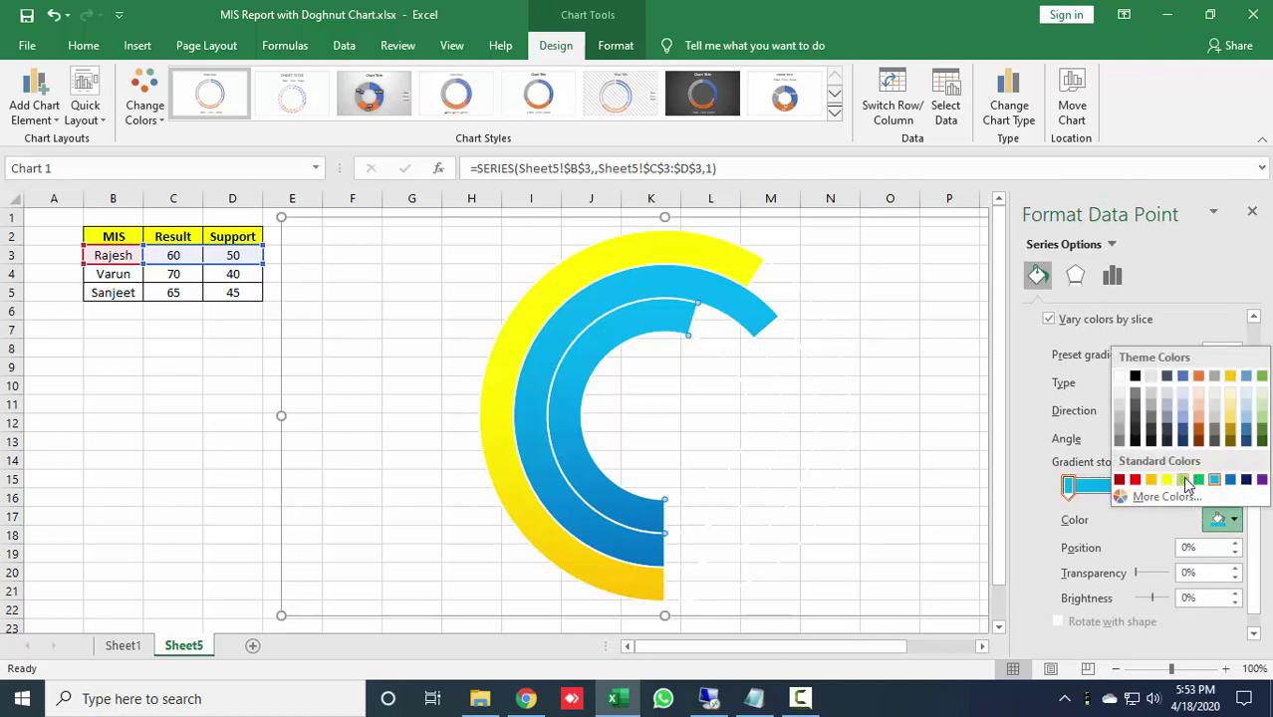
click(1183, 480)
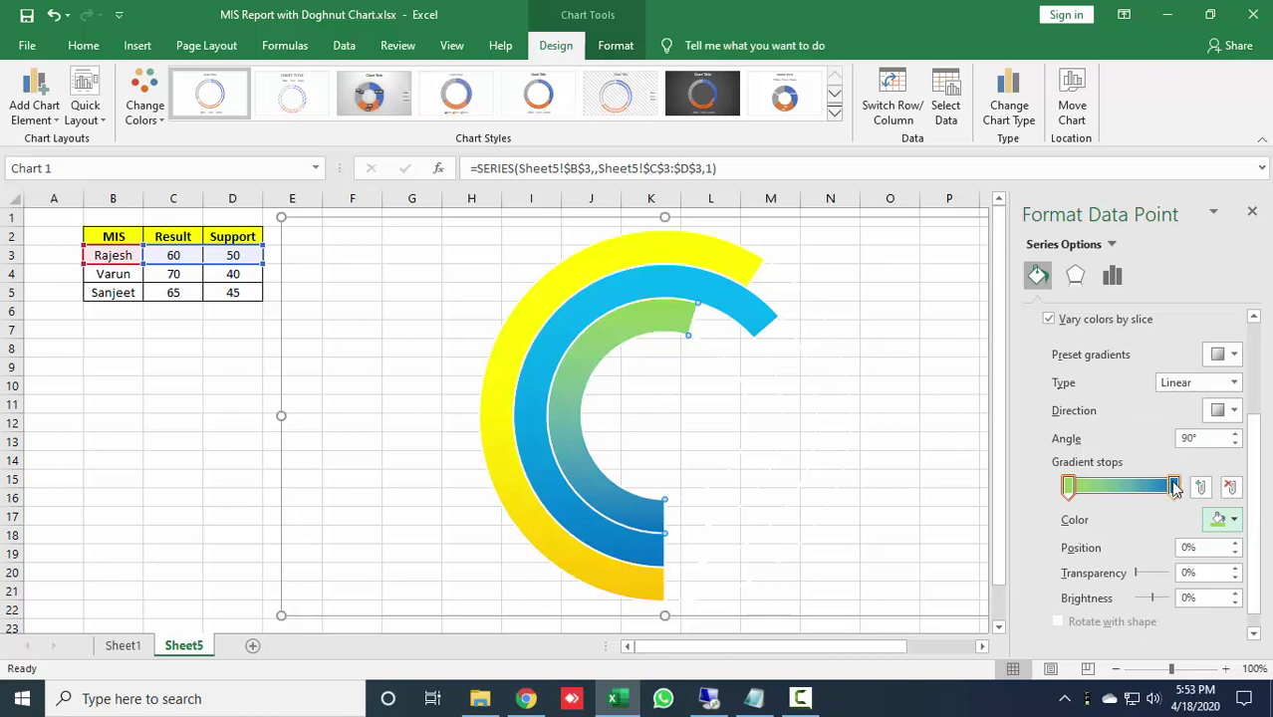
click(1174, 486)
click(1232, 519)
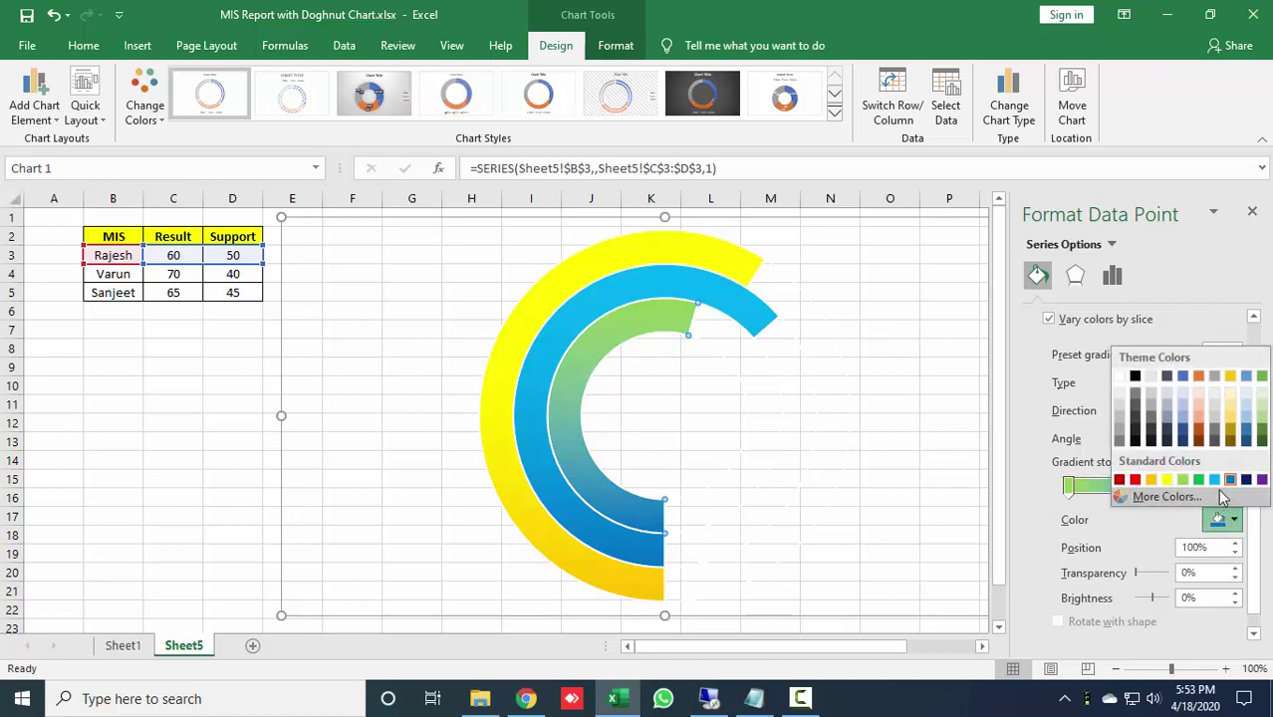
click(1199, 480)
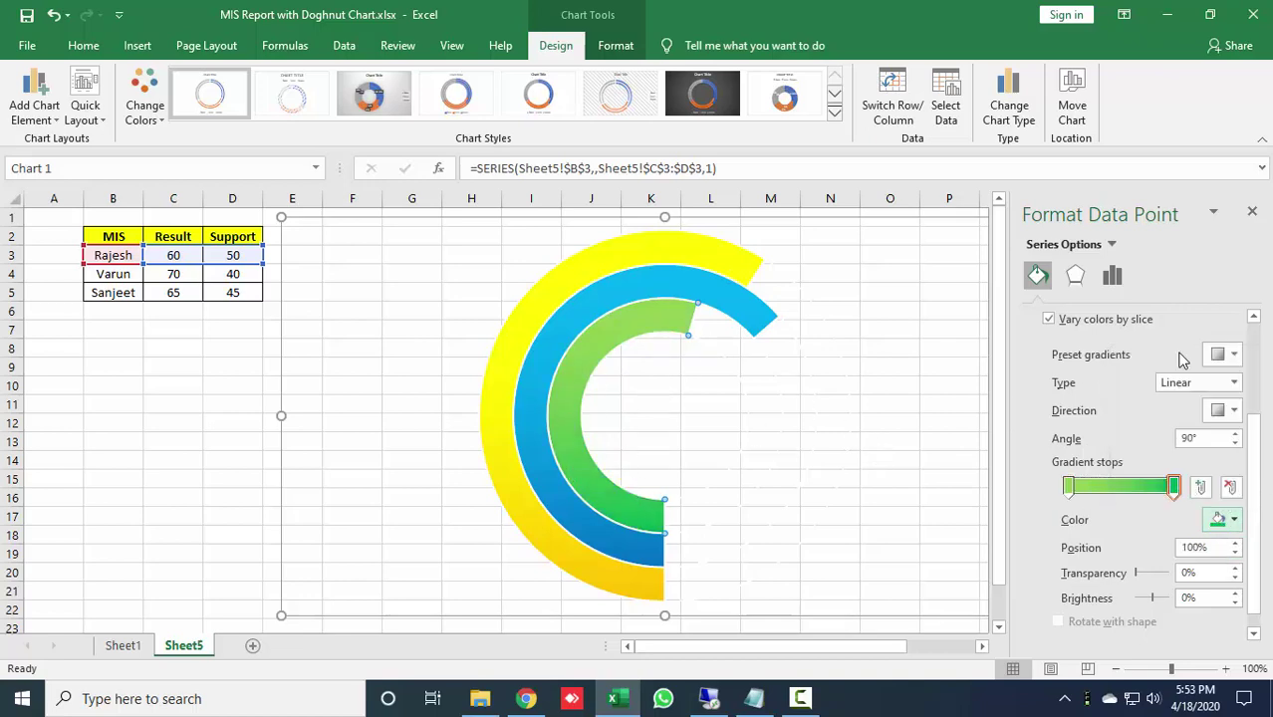
click(1252, 215)
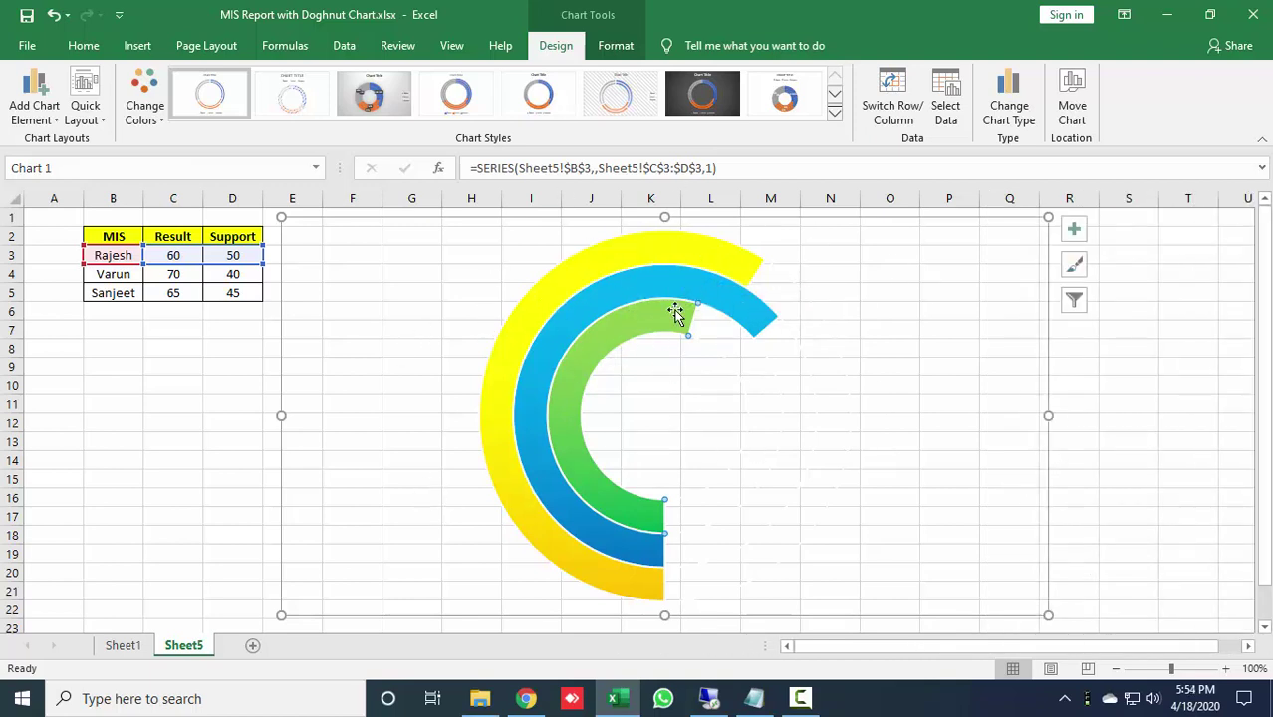
- Remove the outline of the outer yellow ring's Result slice and add an Outer shadow to it
click(649, 254)
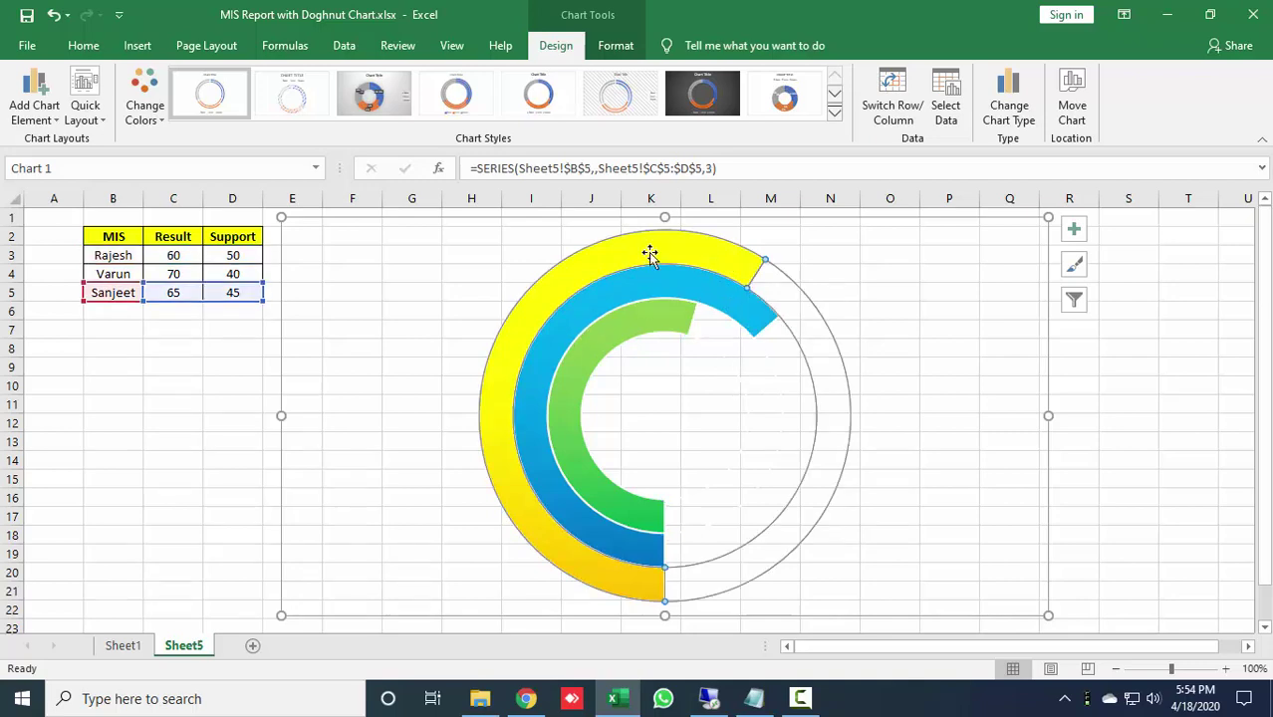
click(649, 254)
click(616, 45)
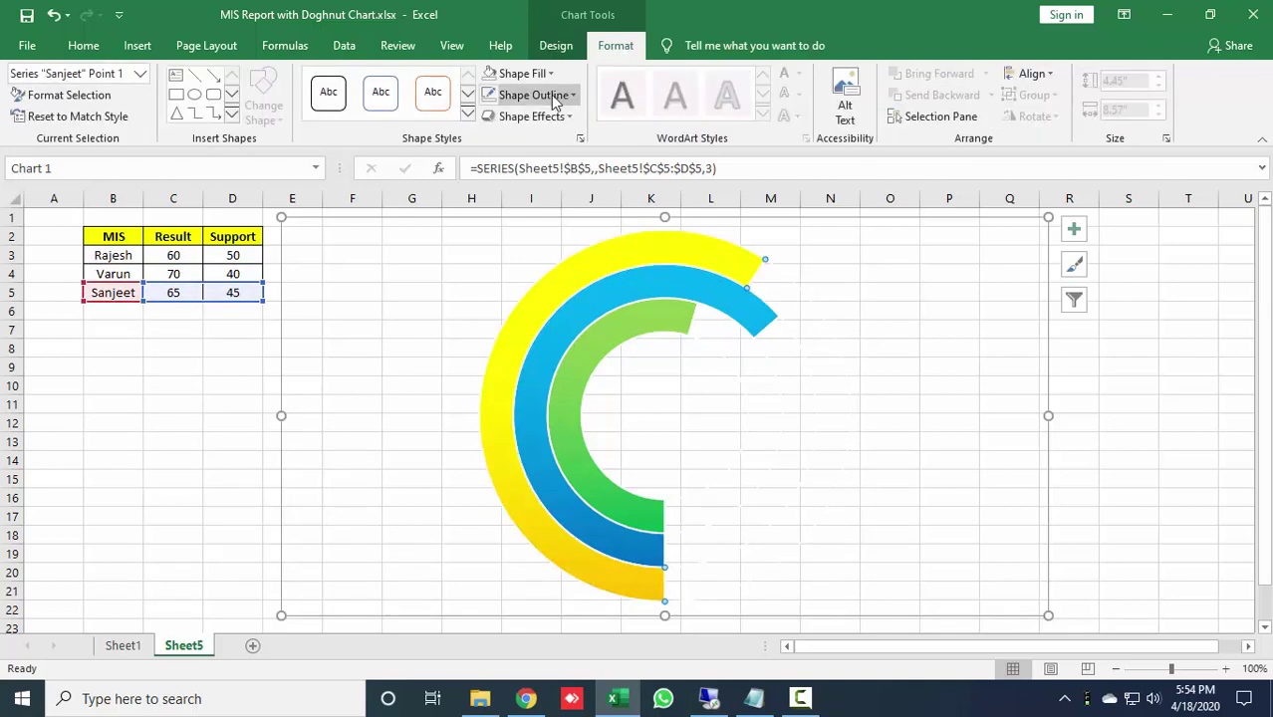
click(555, 103)
click(538, 283)
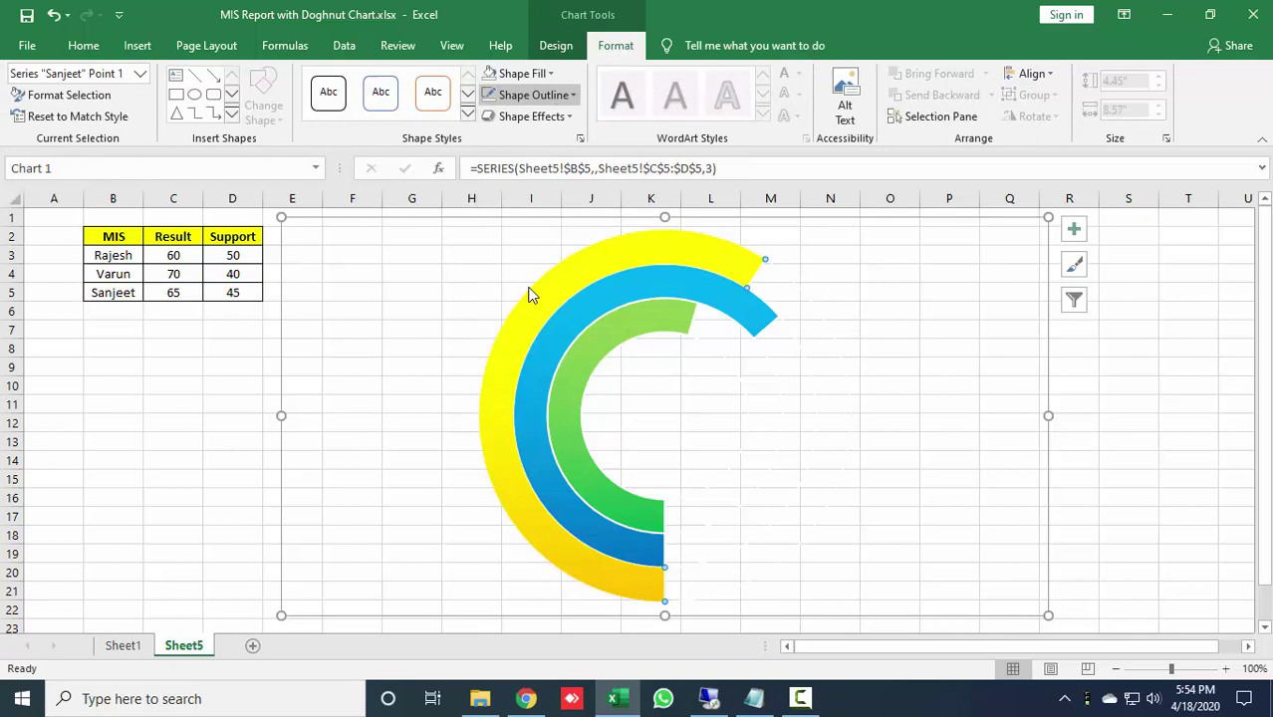
click(573, 117)
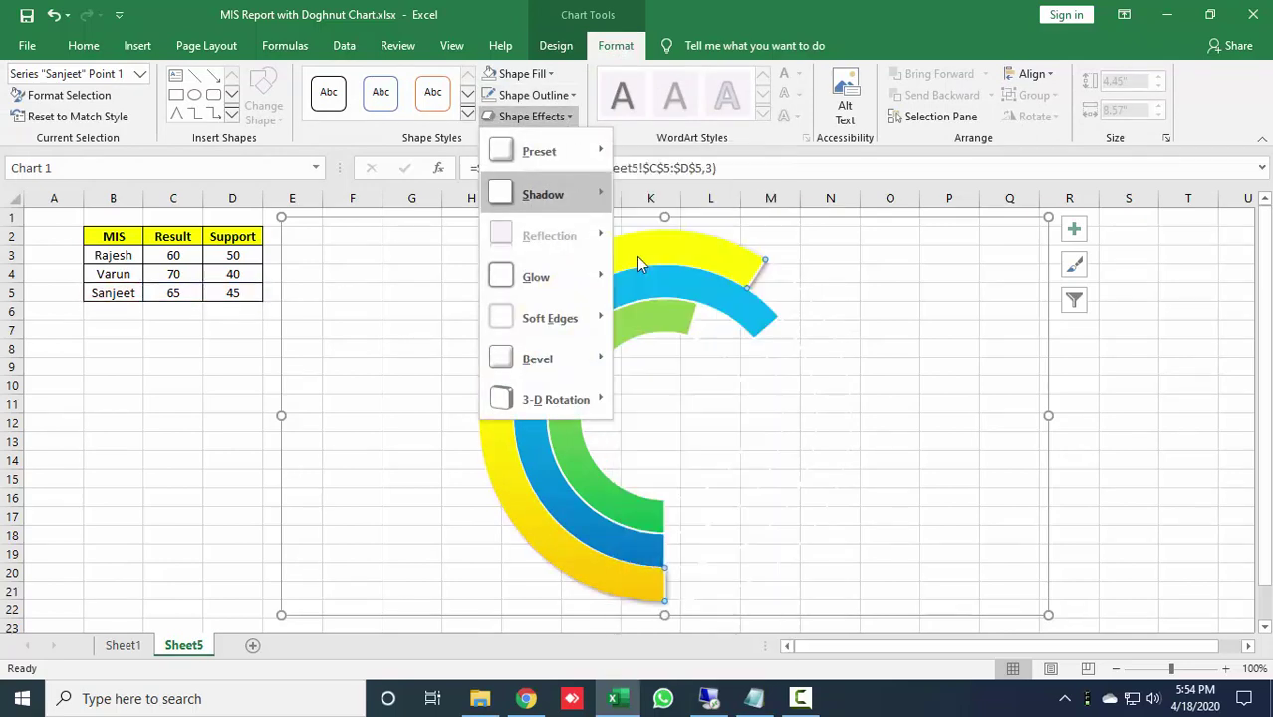
- Remove the outline of the middle blue ring's Result slice and apply the first Outer shadow preset
click(668, 289)
click(667, 286)
click(667, 285)
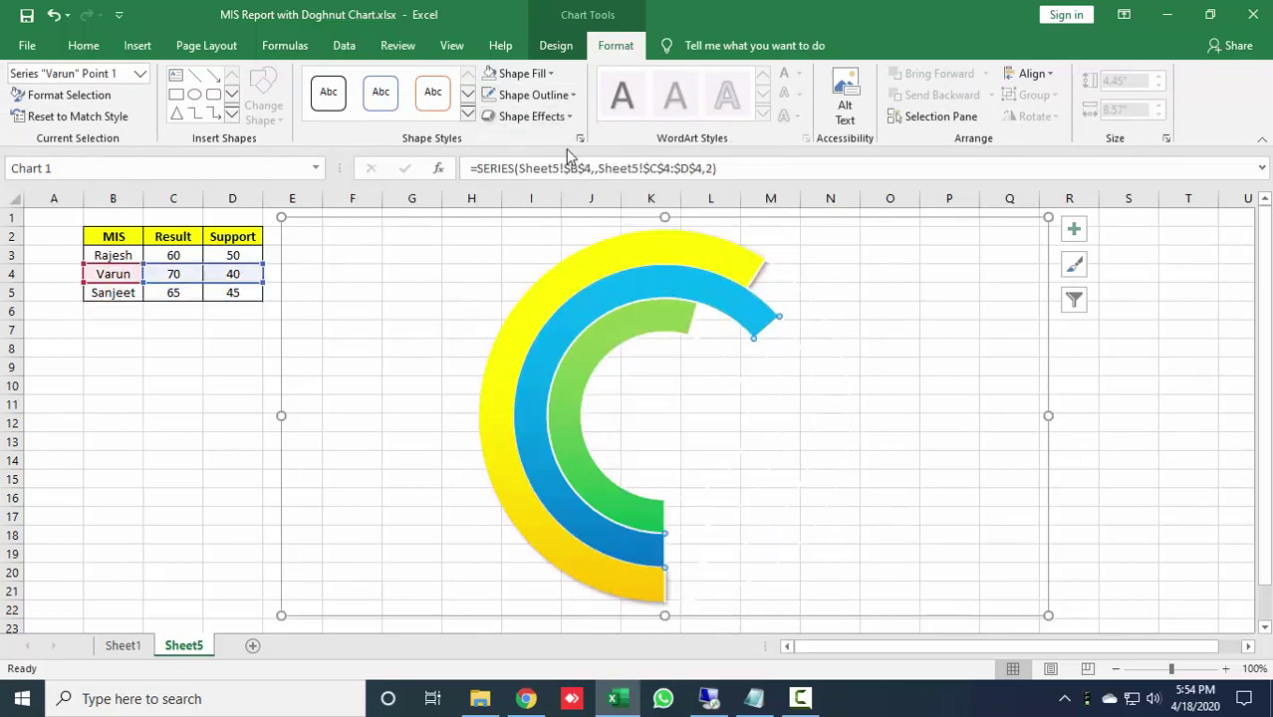
click(558, 95)
click(583, 282)
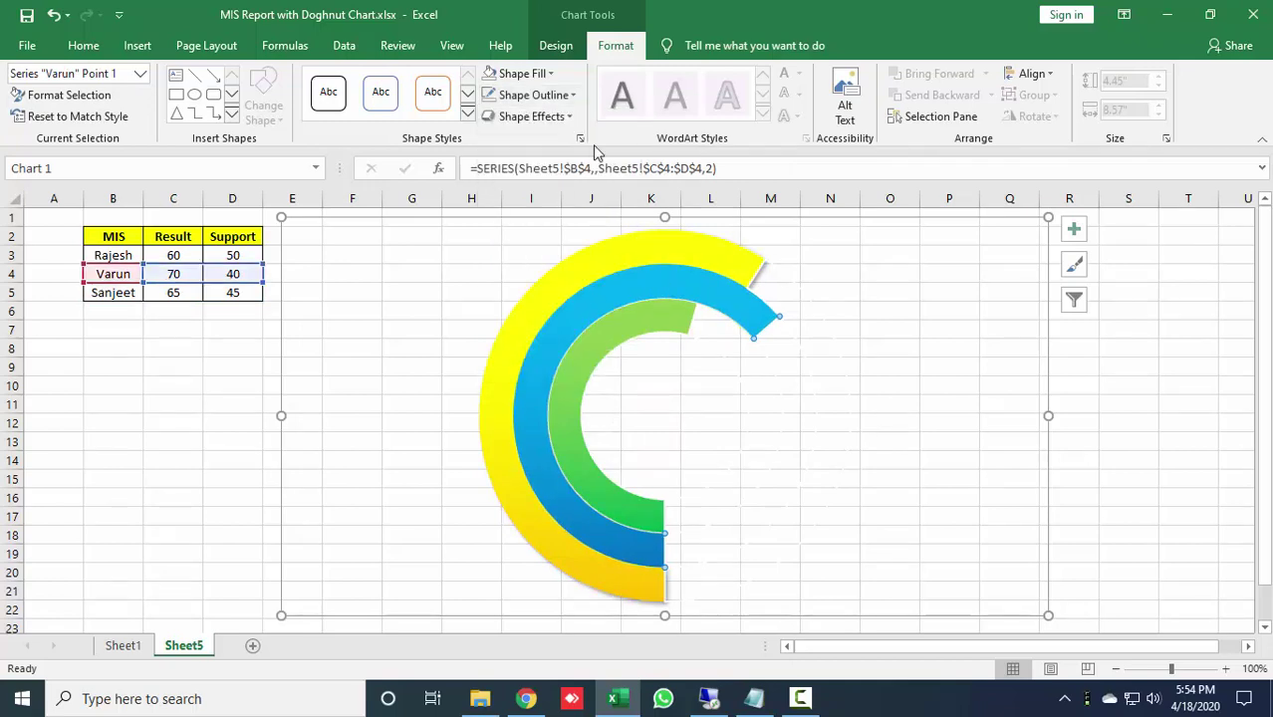
click(559, 115)
mouse_move(575, 199)
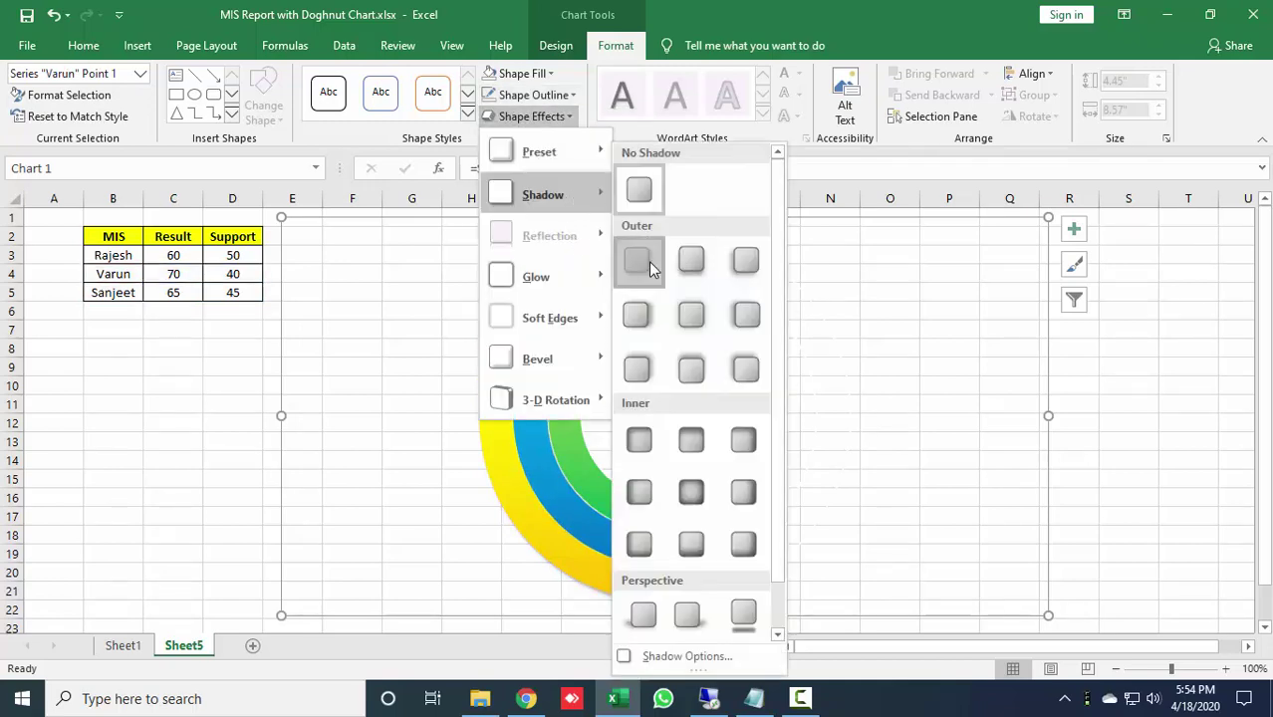
click(650, 269)
- Remove the outline of the inner green ring's Result slice, apply the first Outer shadow preset, and deselect the chart
double_click(659, 318)
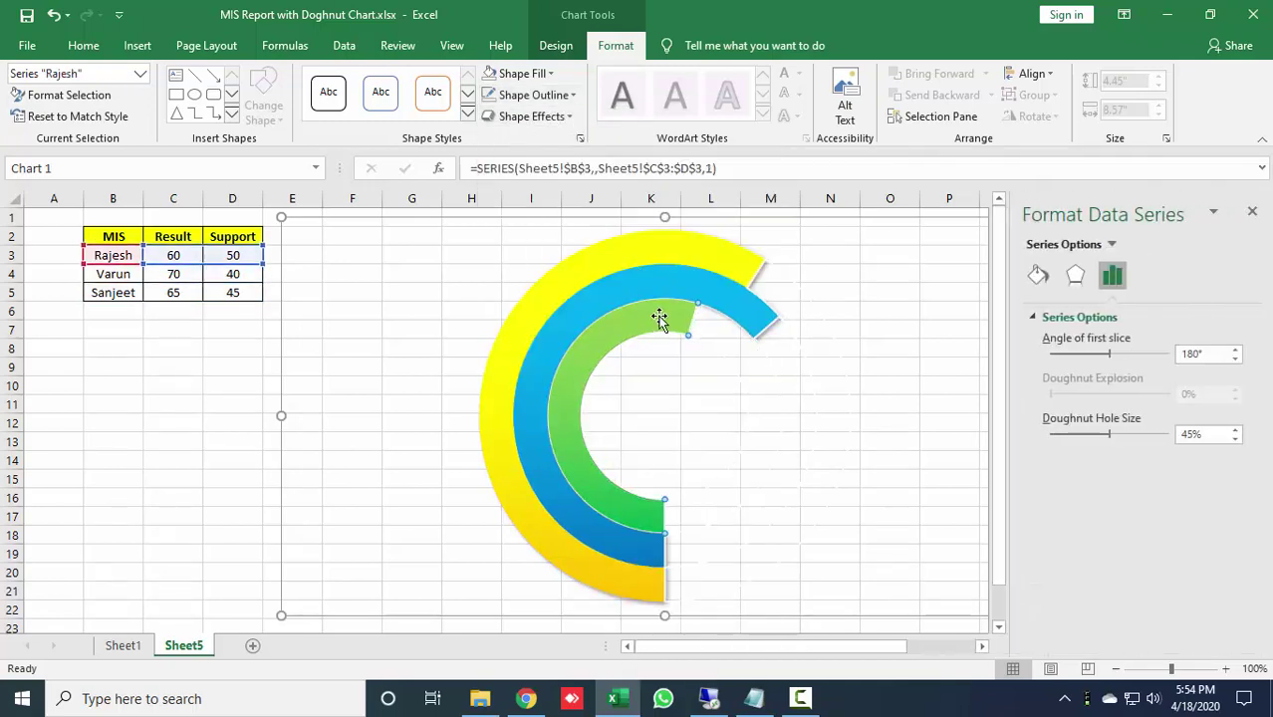
click(660, 319)
click(558, 95)
click(558, 279)
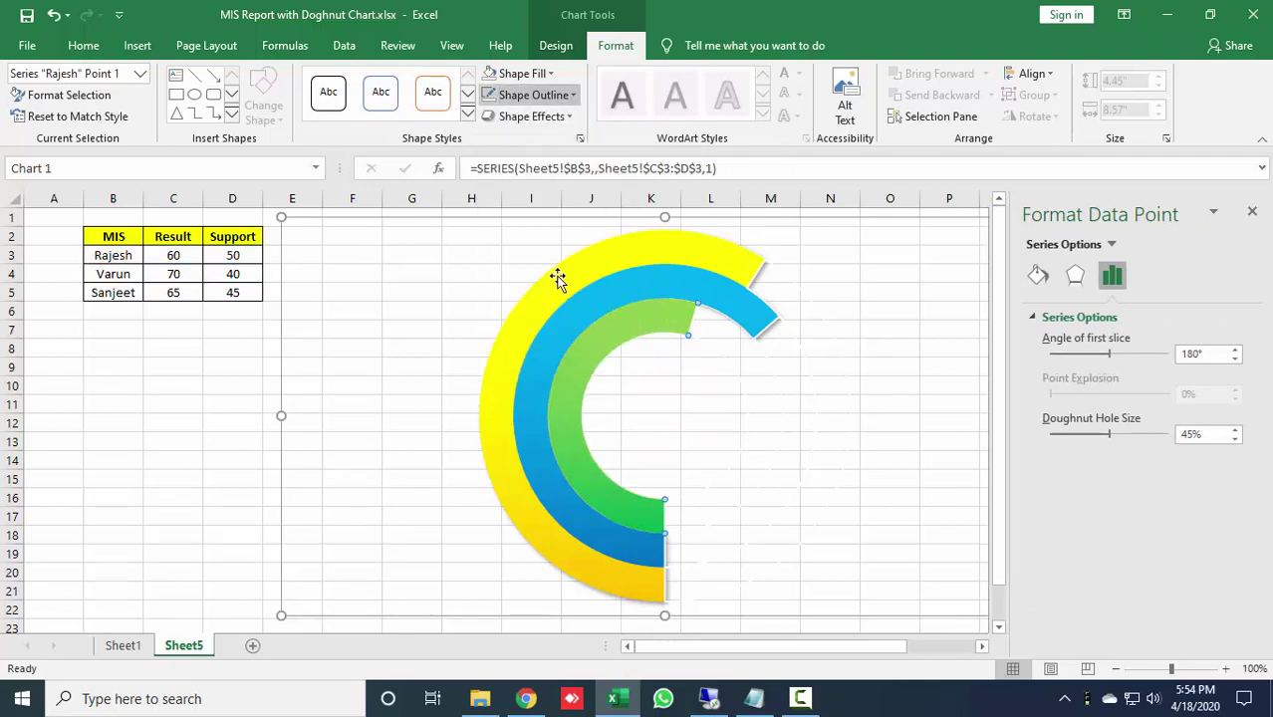
click(538, 115)
mouse_move(554, 195)
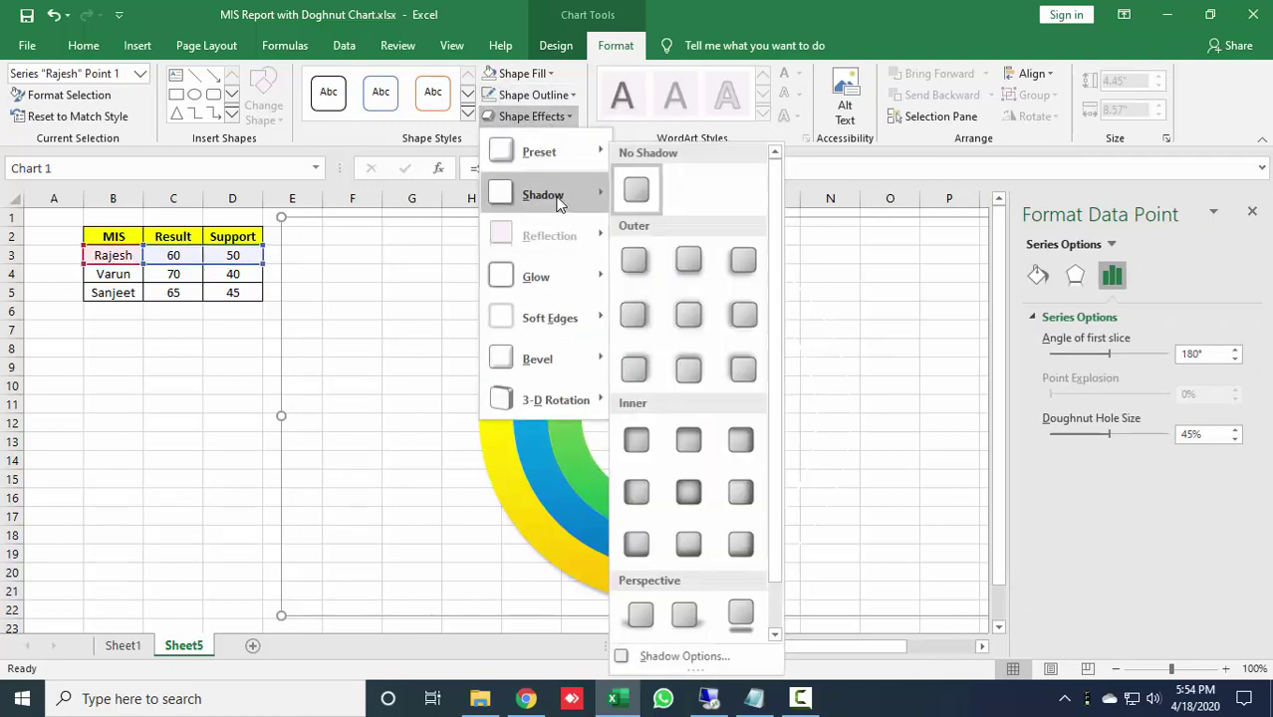
click(663, 261)
click(895, 297)
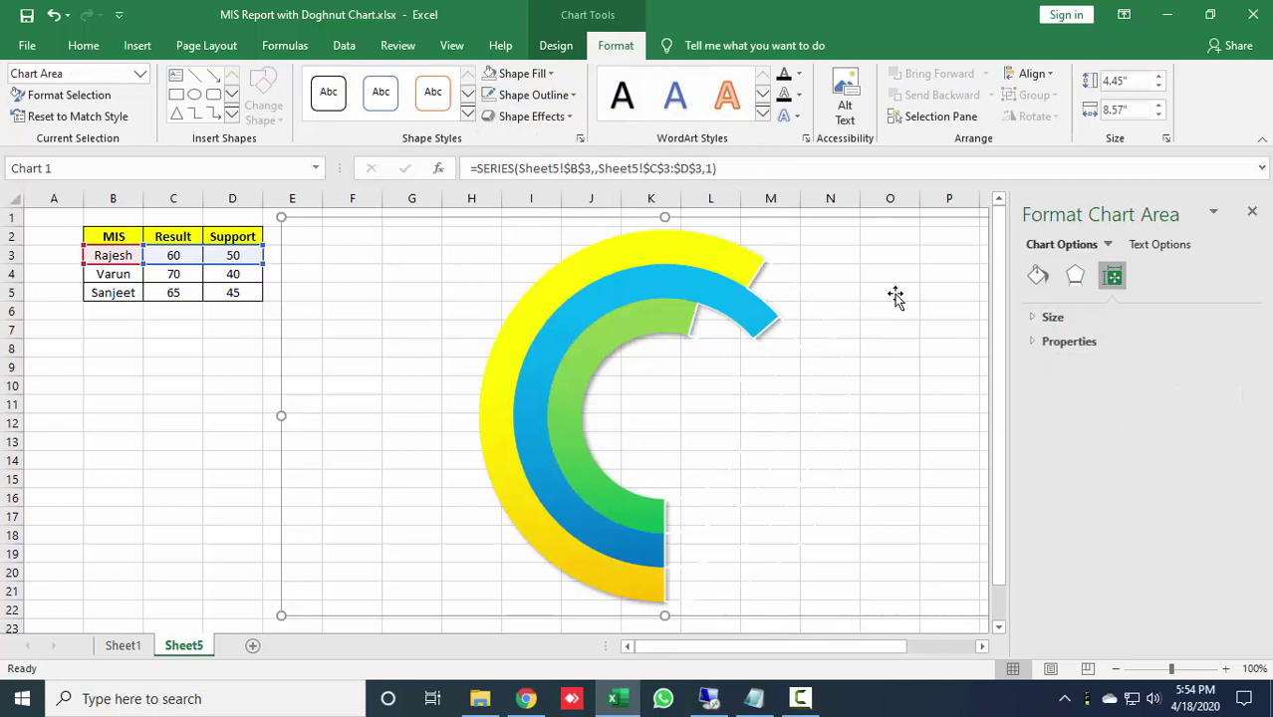
click(1252, 213)
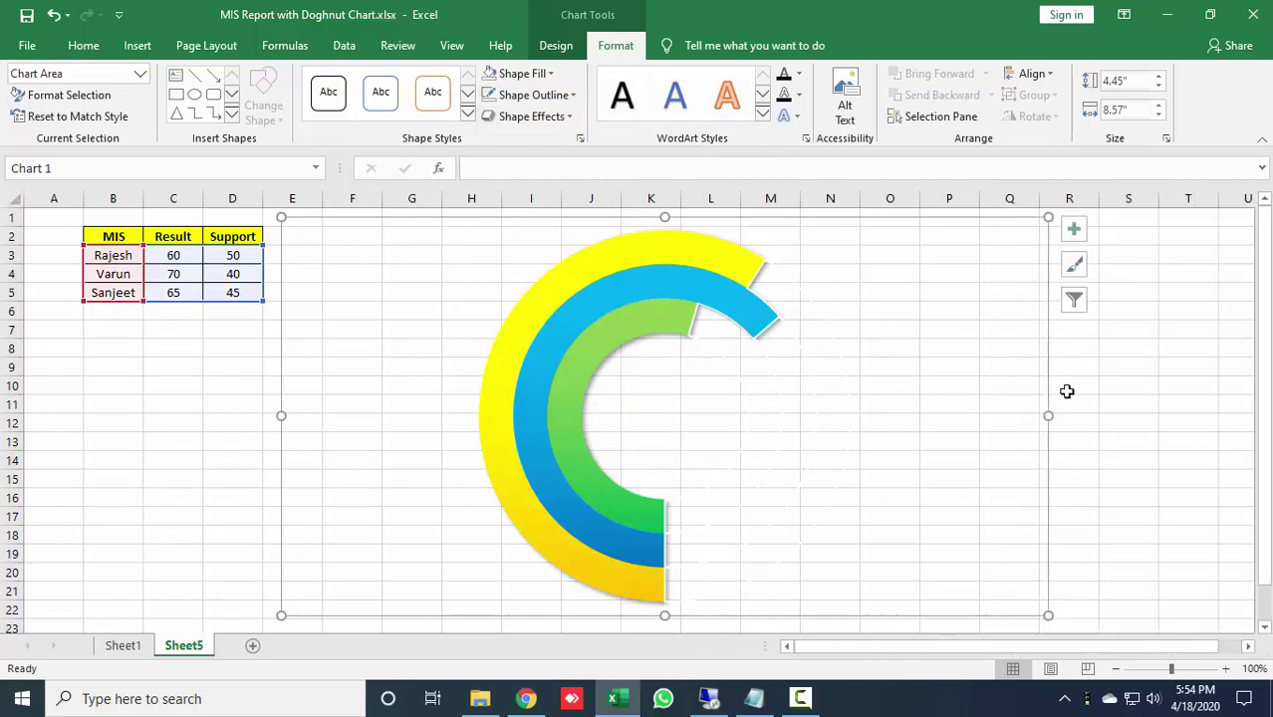
click(1109, 389)
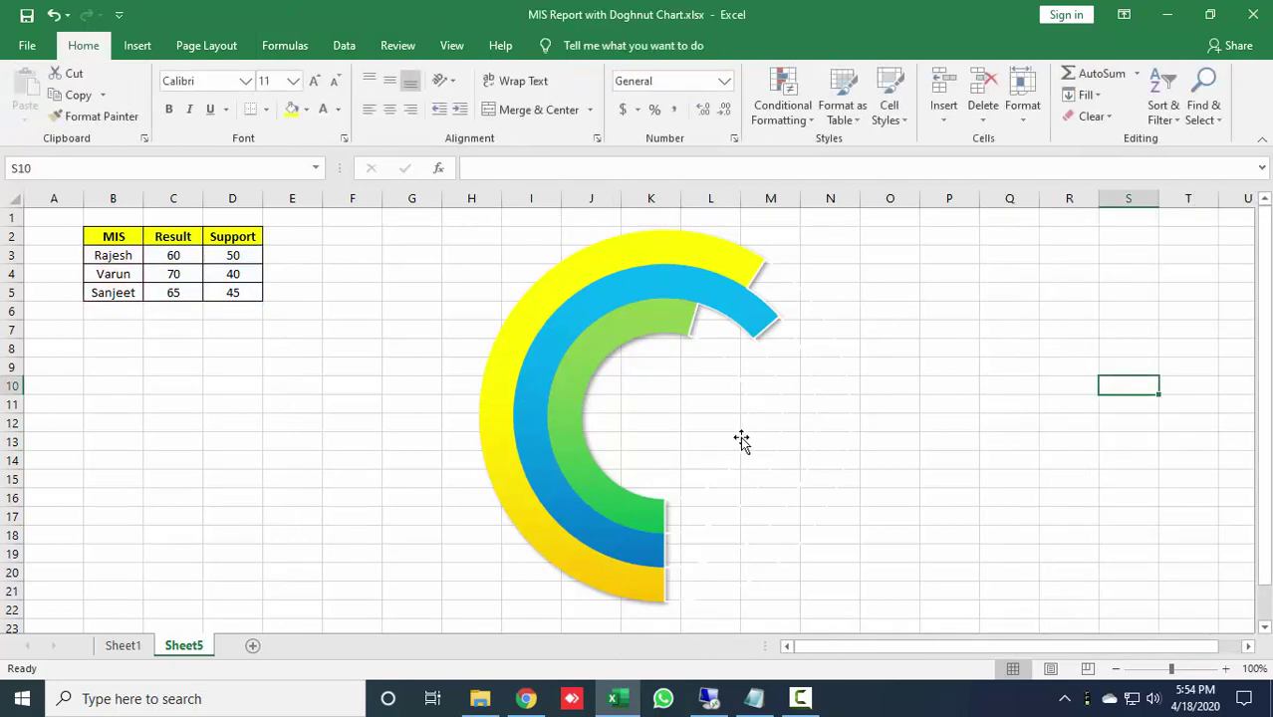
- Check the finished chart on Sheet1, then draw a rectangle about 0.38" high and 2.4" wide on Sheet5
click(125, 647)
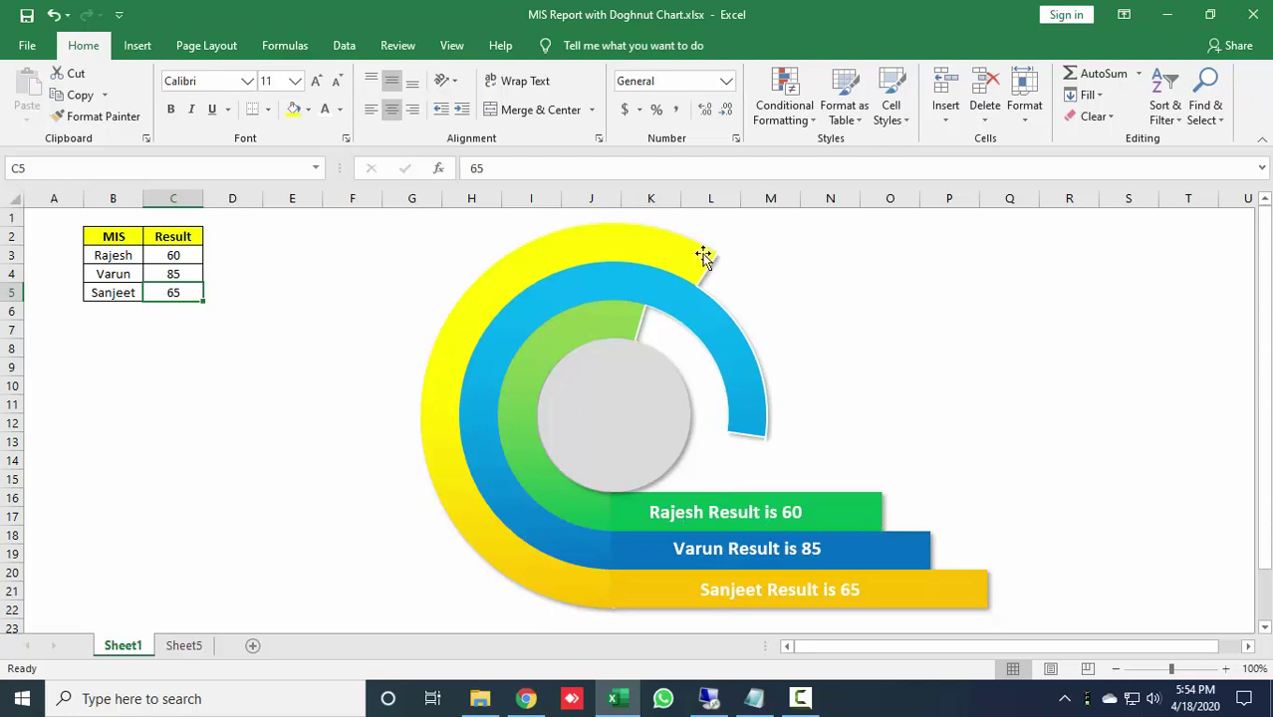
click(185, 648)
click(138, 46)
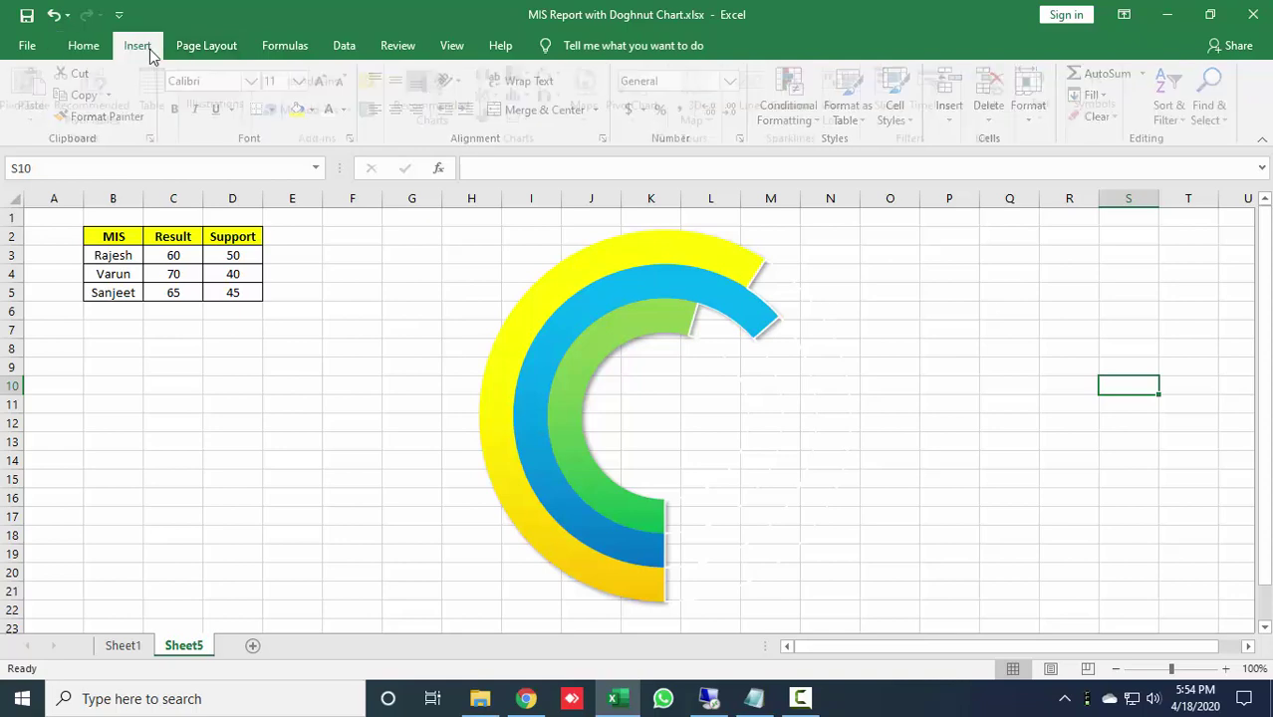
click(229, 122)
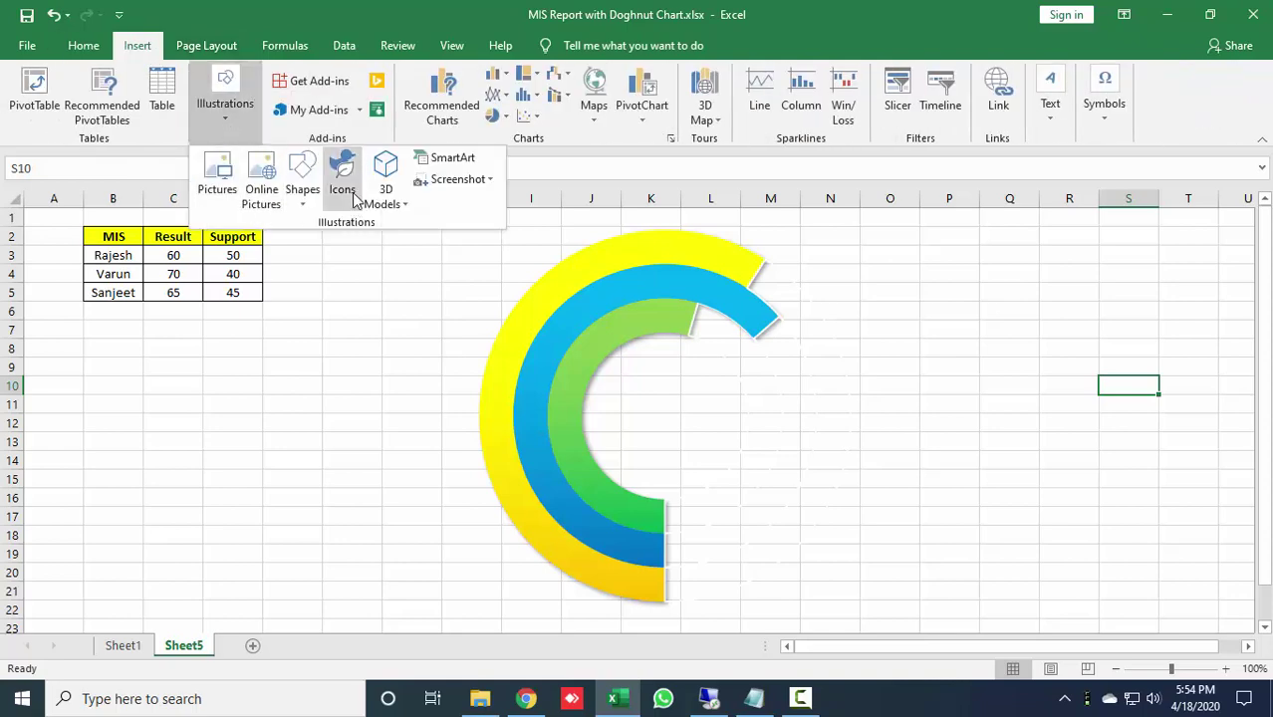
click(303, 205)
click(304, 340)
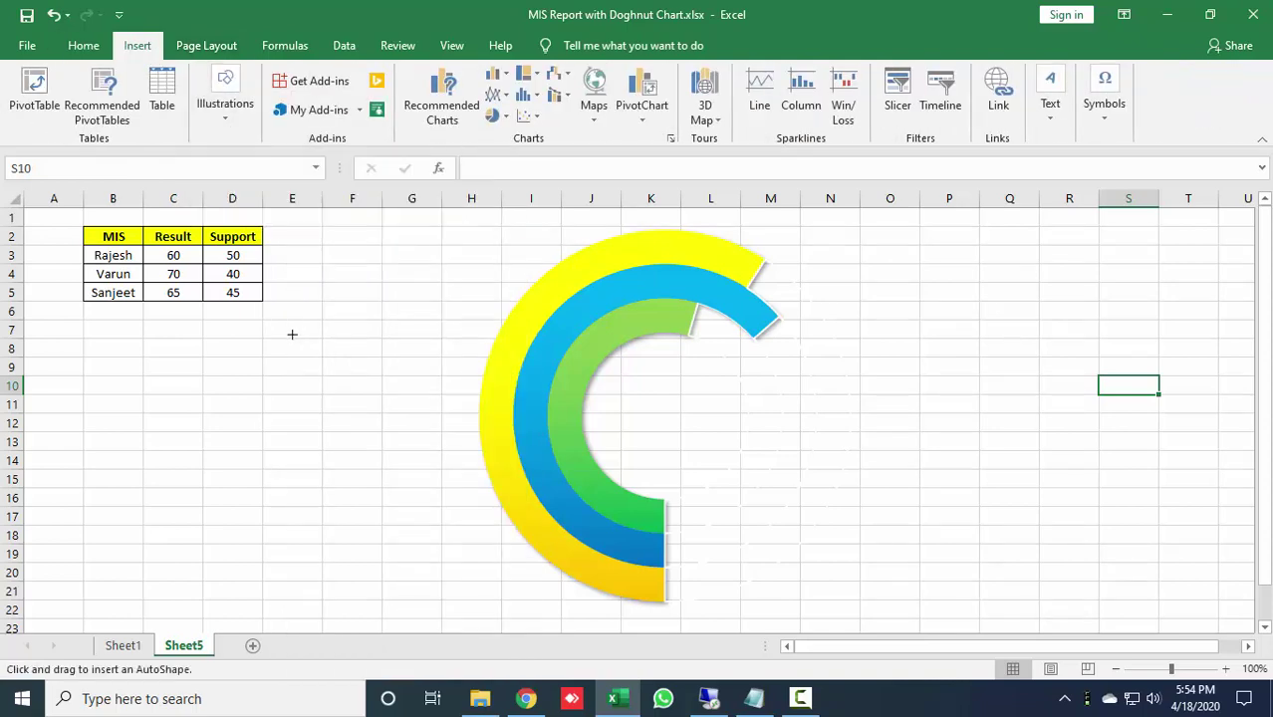
drag(166, 465, 382, 499)
click(207, 566)
- Move the rectangle against the lower end of the inner green ring, nudging it left to slightly overlap the ring, and deselect it
drag(250, 486, 752, 519)
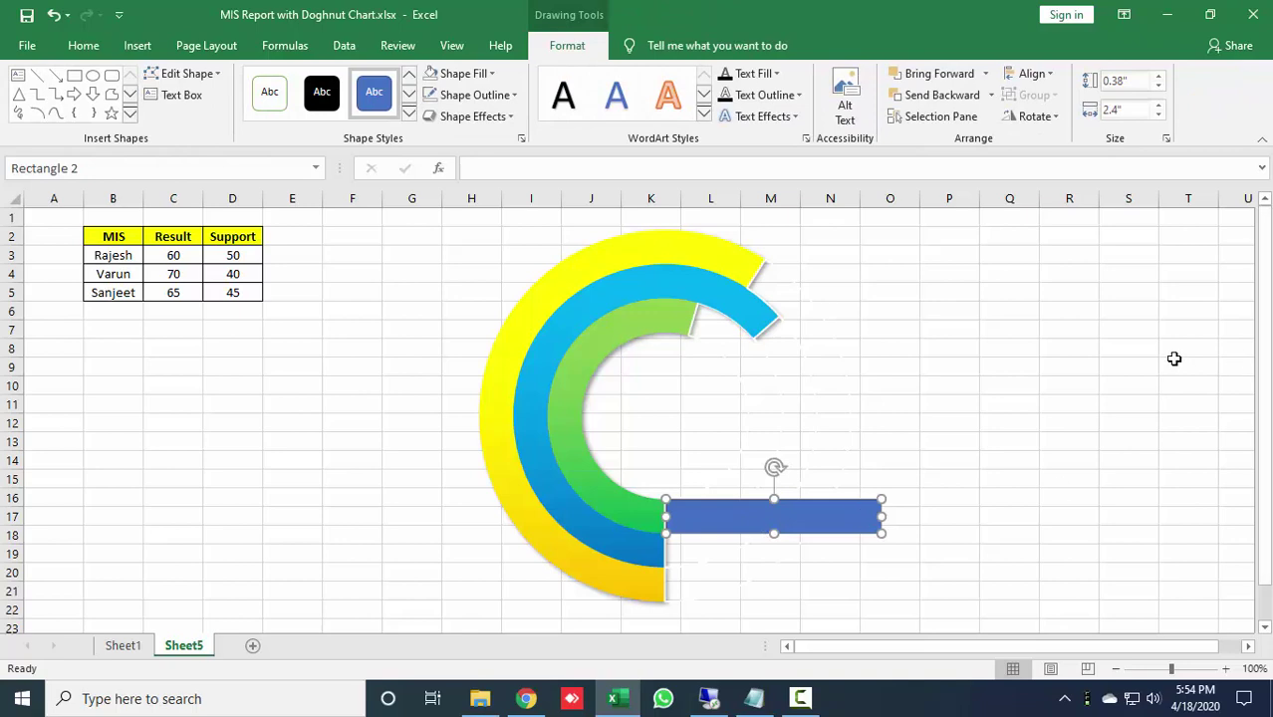
key(Left)
key(Left)
key(Left)
key(Left)
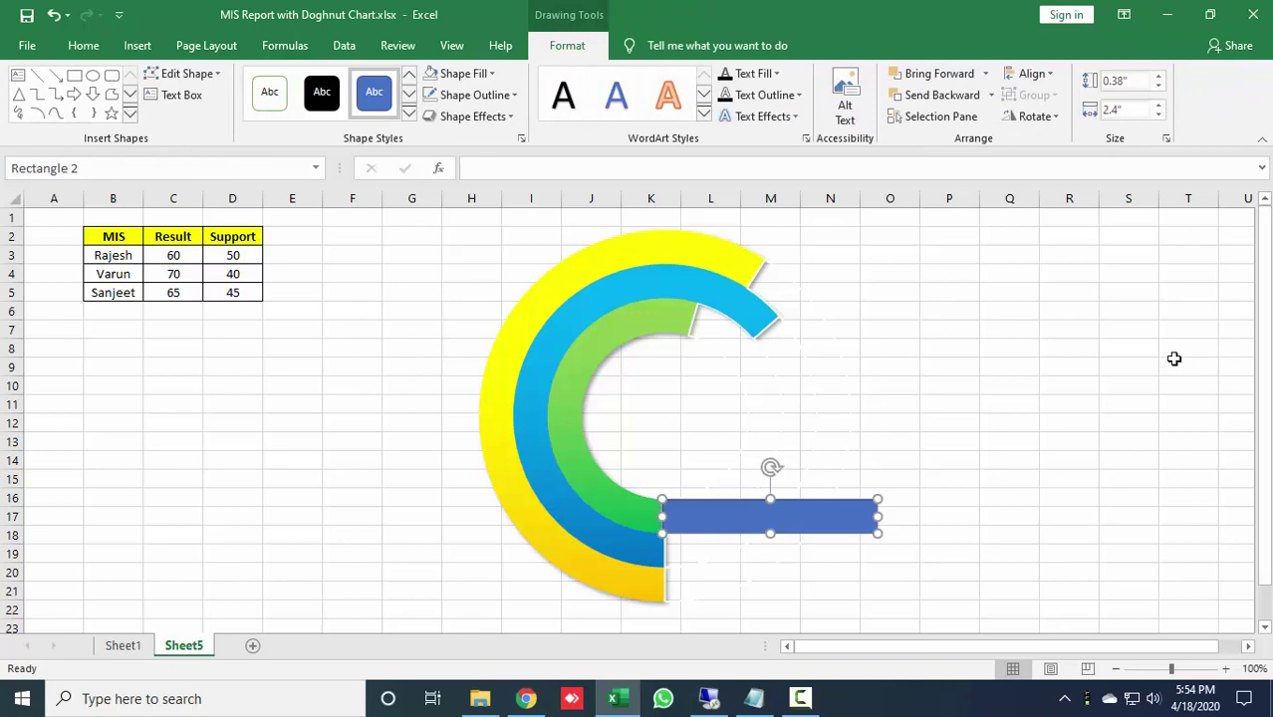
click(997, 531)
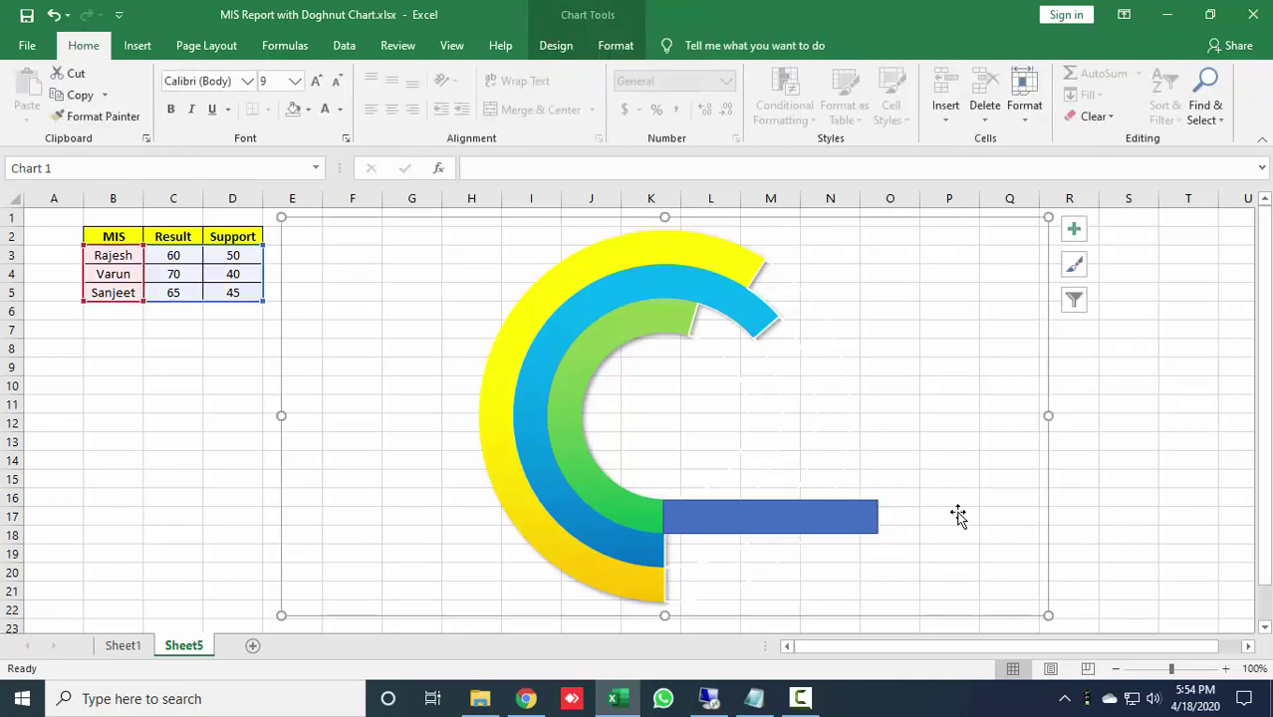
- Reduce the height of the rectangle at the inner green ring's lower end to 0.35" and deselect it
click(799, 520)
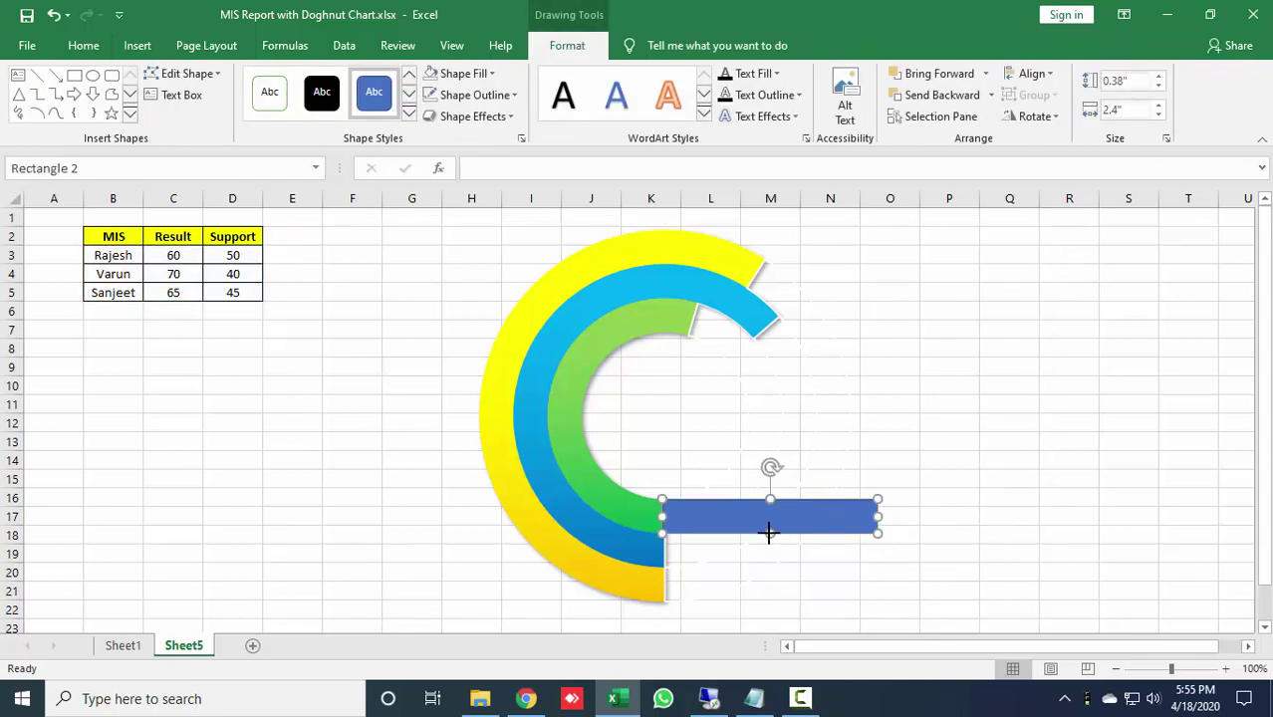
drag(768, 533, 768, 531)
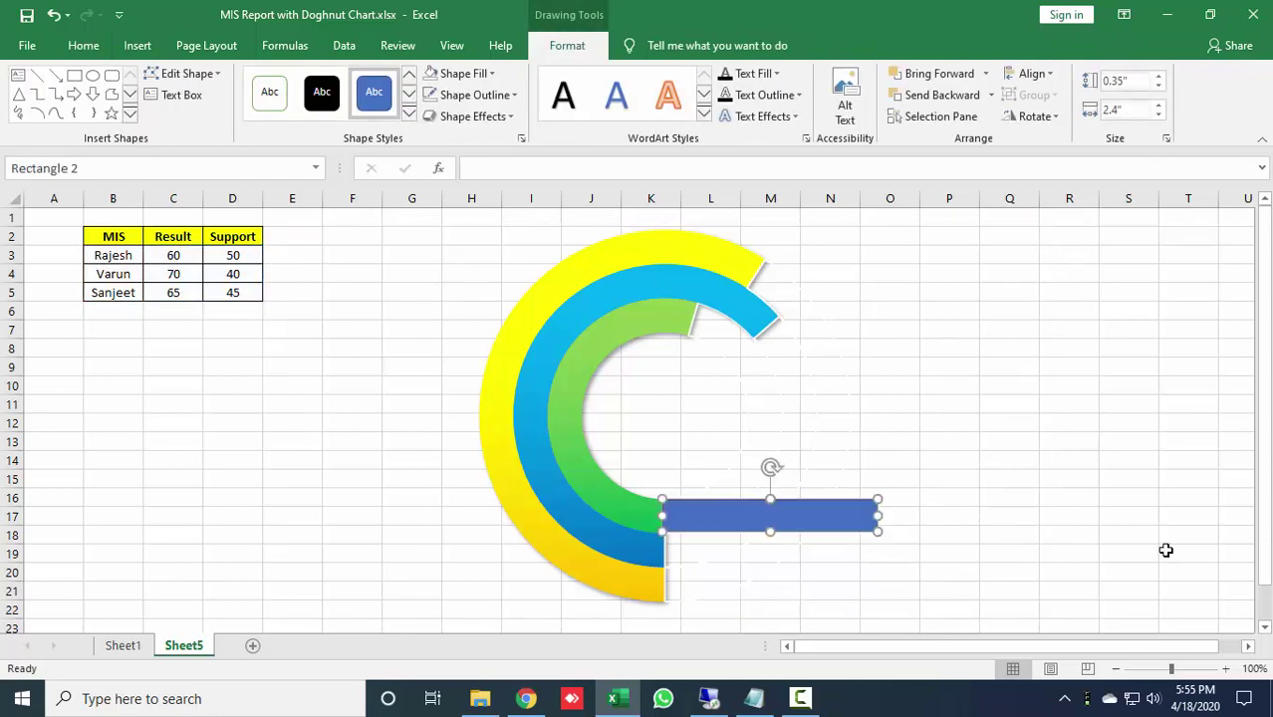
click(1189, 515)
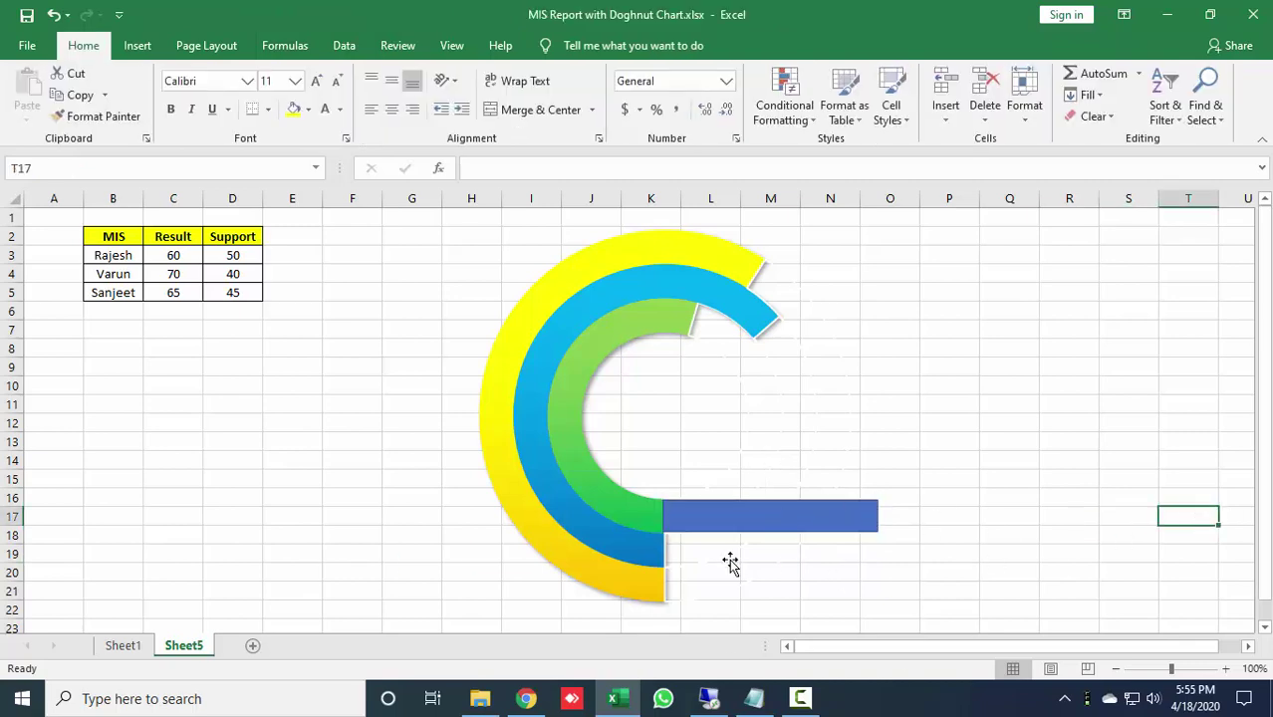
- Fill the rectangle at the inner ring's lower end with standard green and remove its outline
click(739, 514)
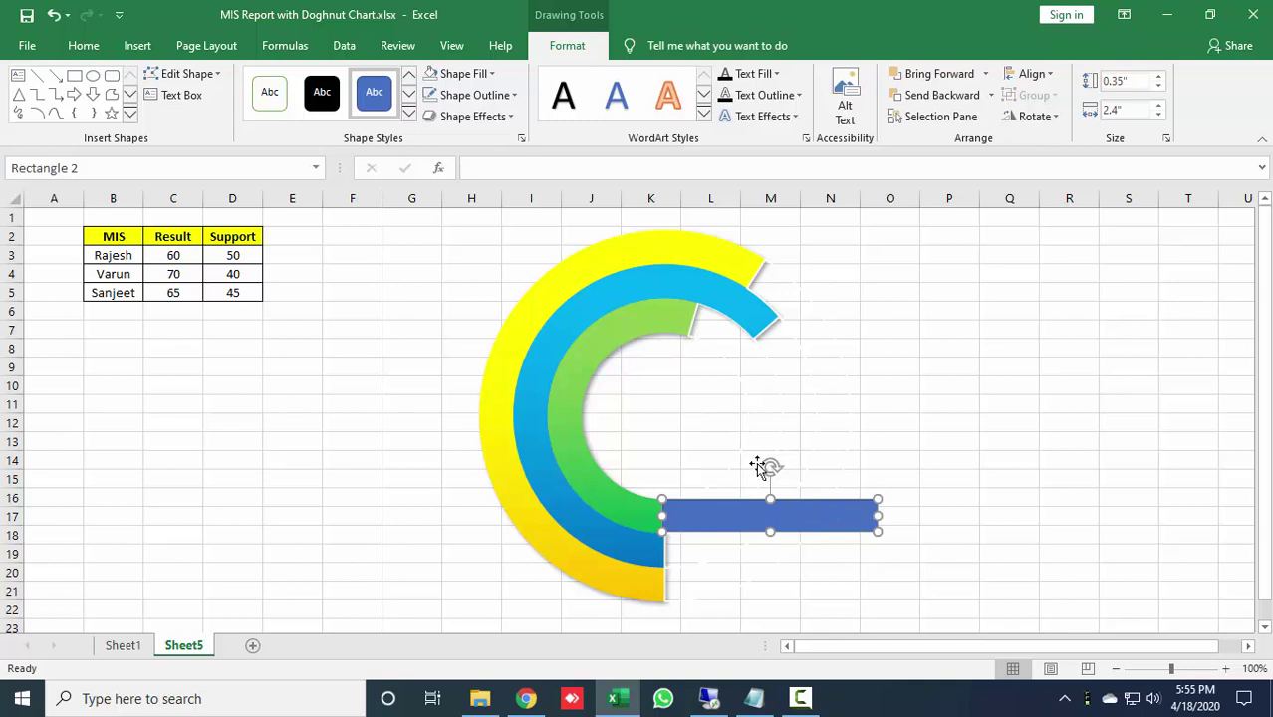
click(491, 74)
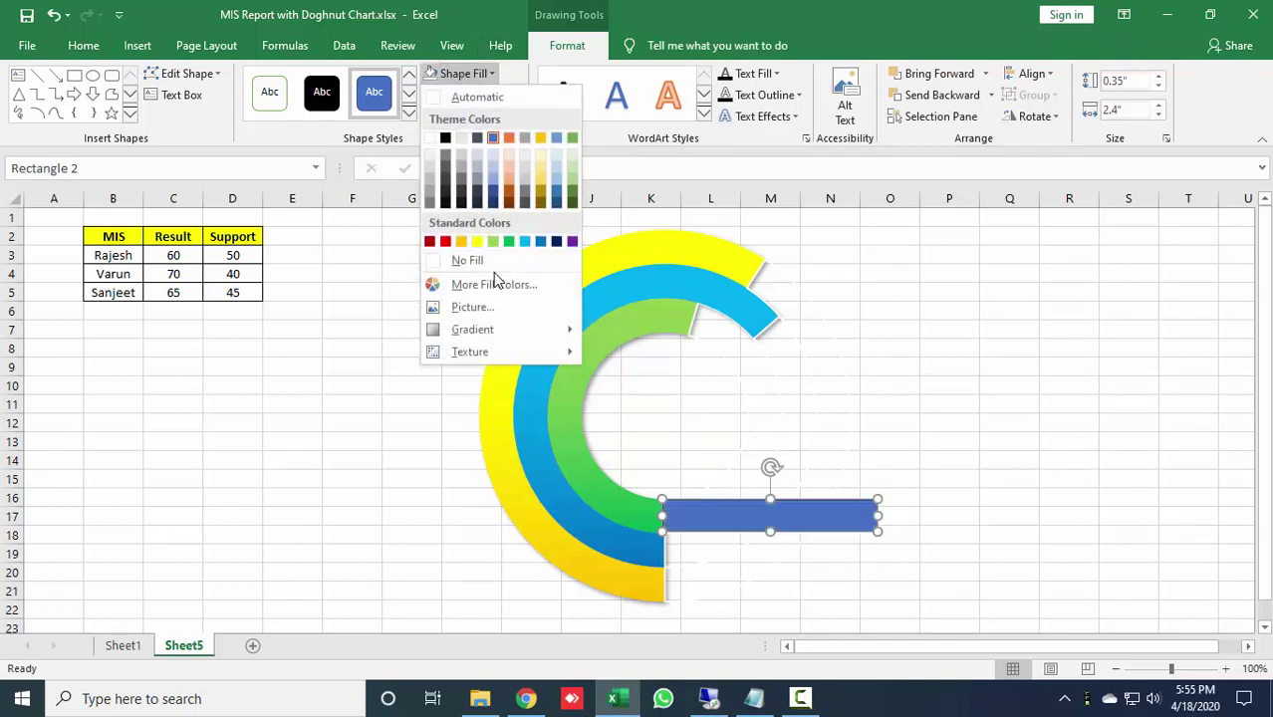
click(508, 242)
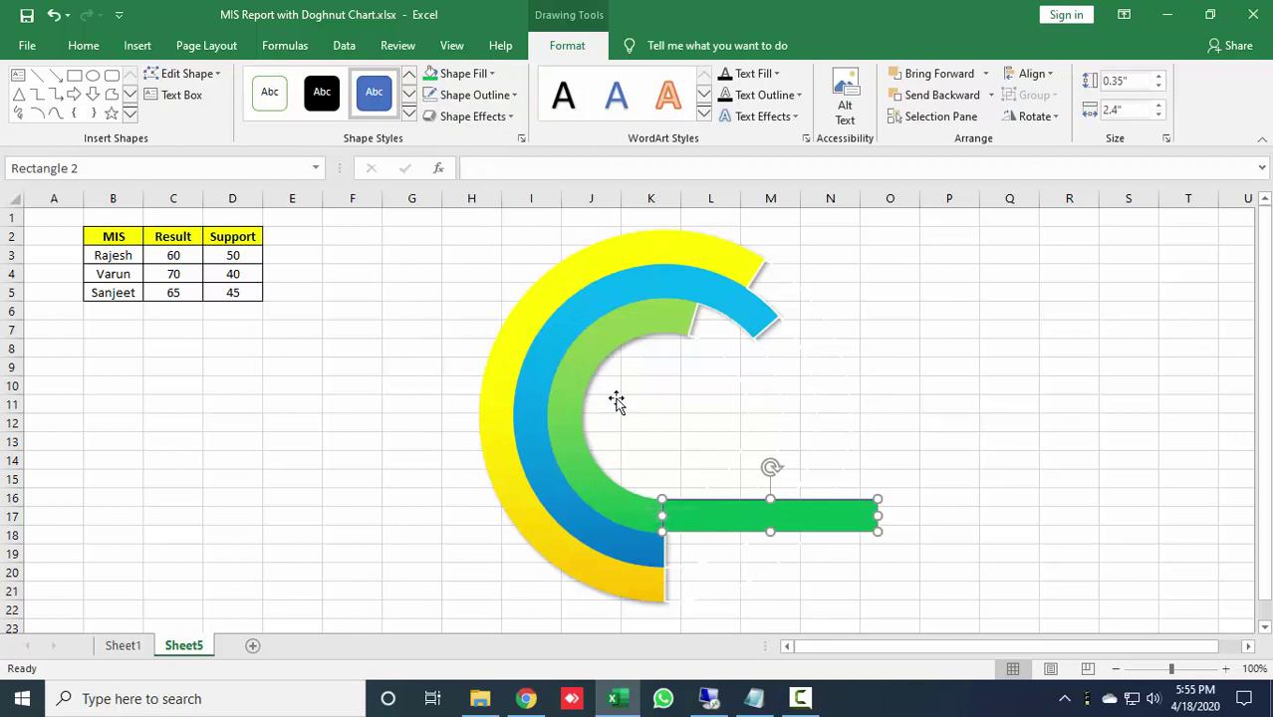
click(468, 94)
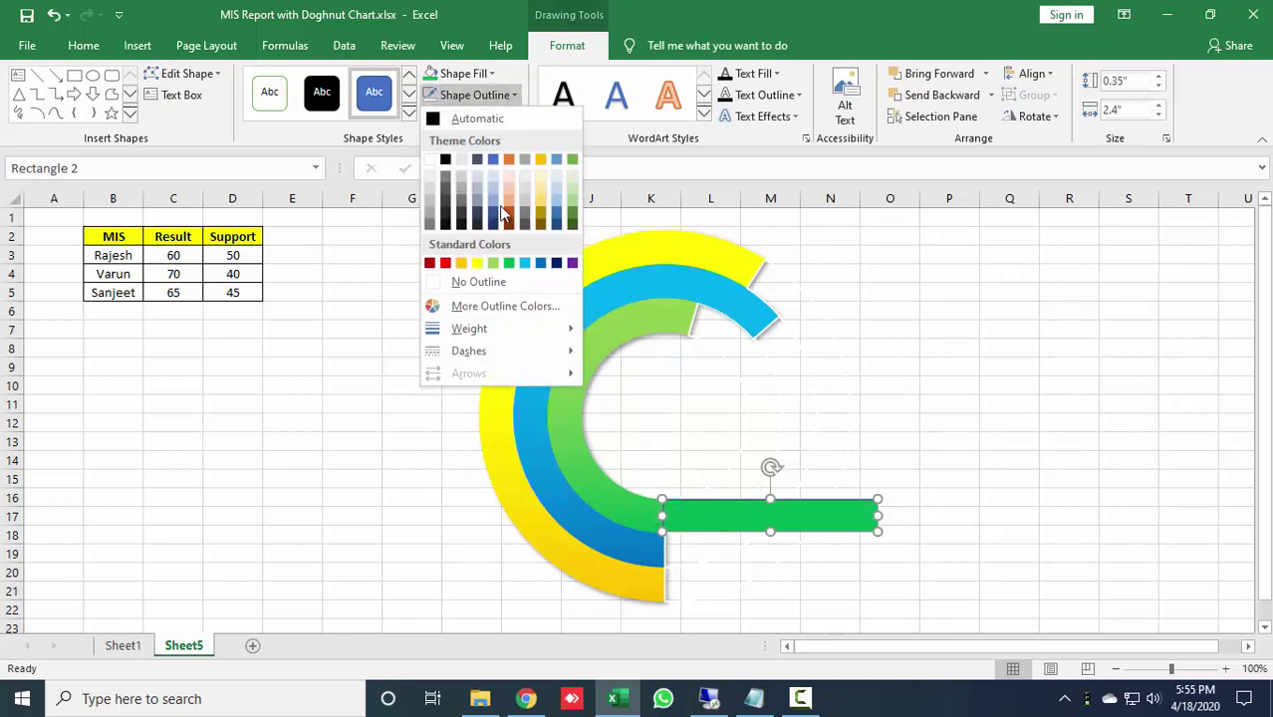
click(493, 283)
- Apply the first Outer shadow preset to the green rectangle and deselect it
click(478, 117)
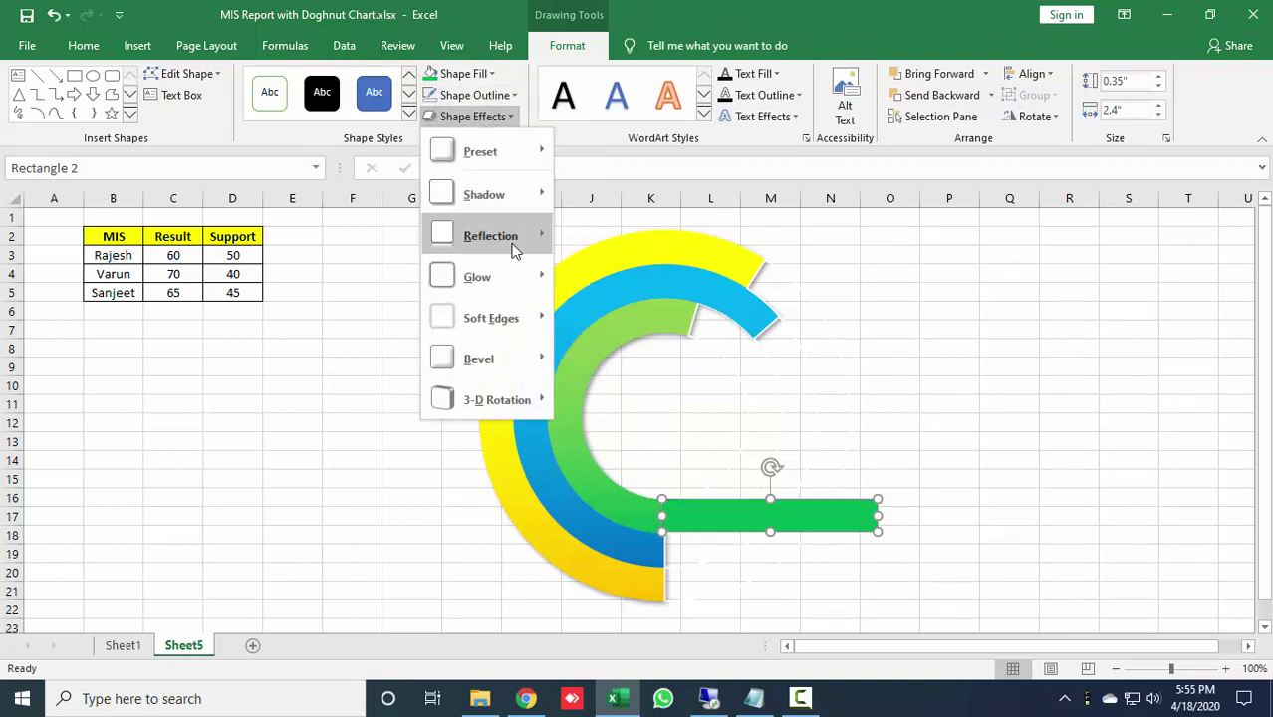
mouse_move(501, 201)
click(576, 262)
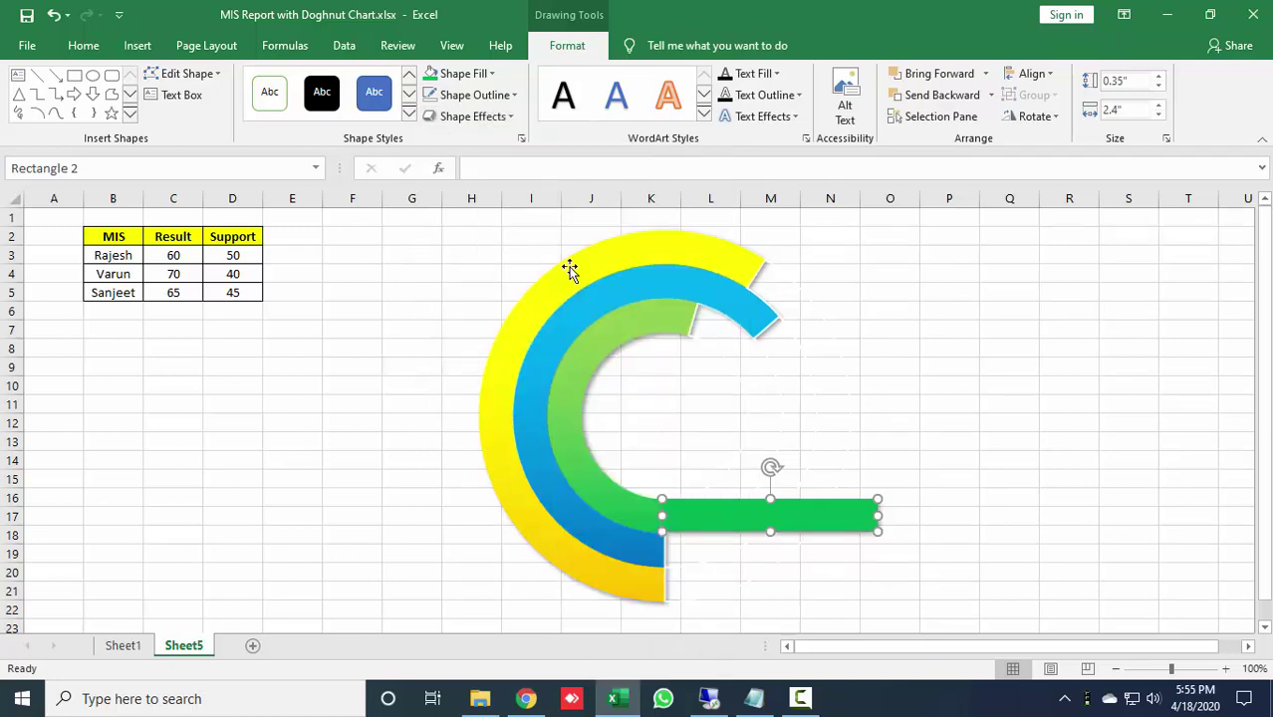
click(980, 500)
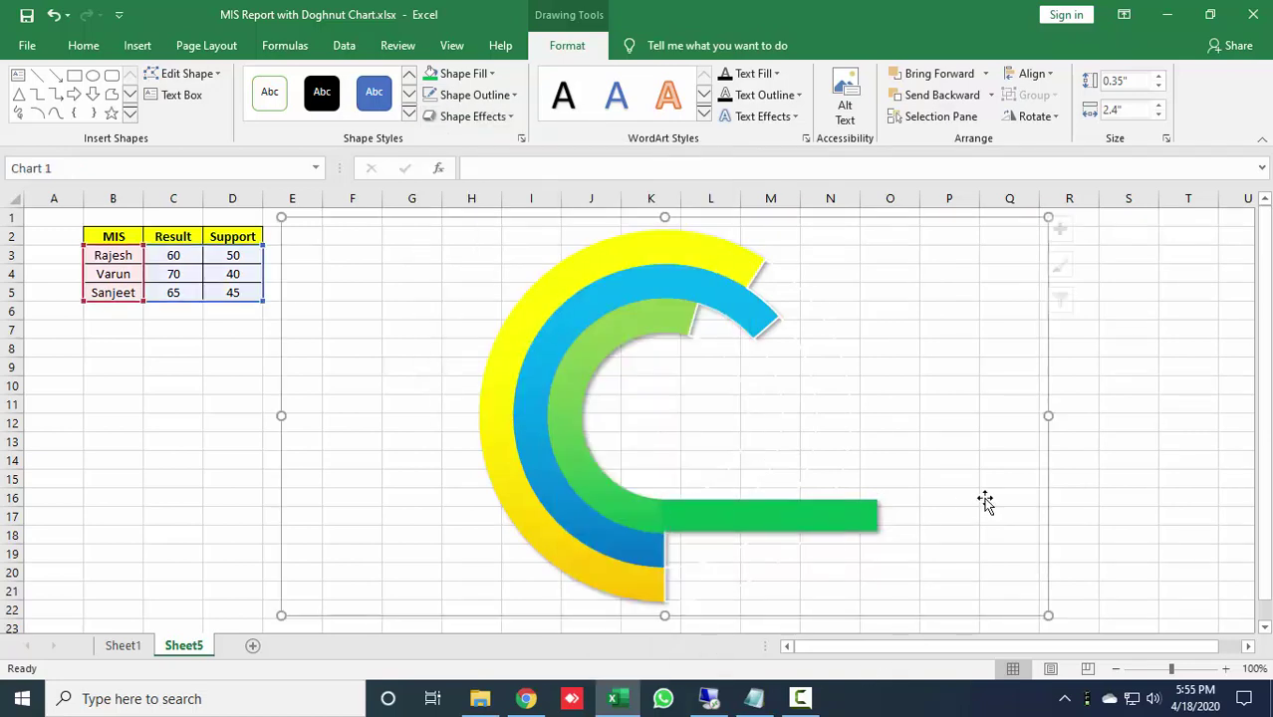
- Duplicate the green rectangle and nudge the copy directly beneath it, against the lower end of the middle blue ring
click(773, 519)
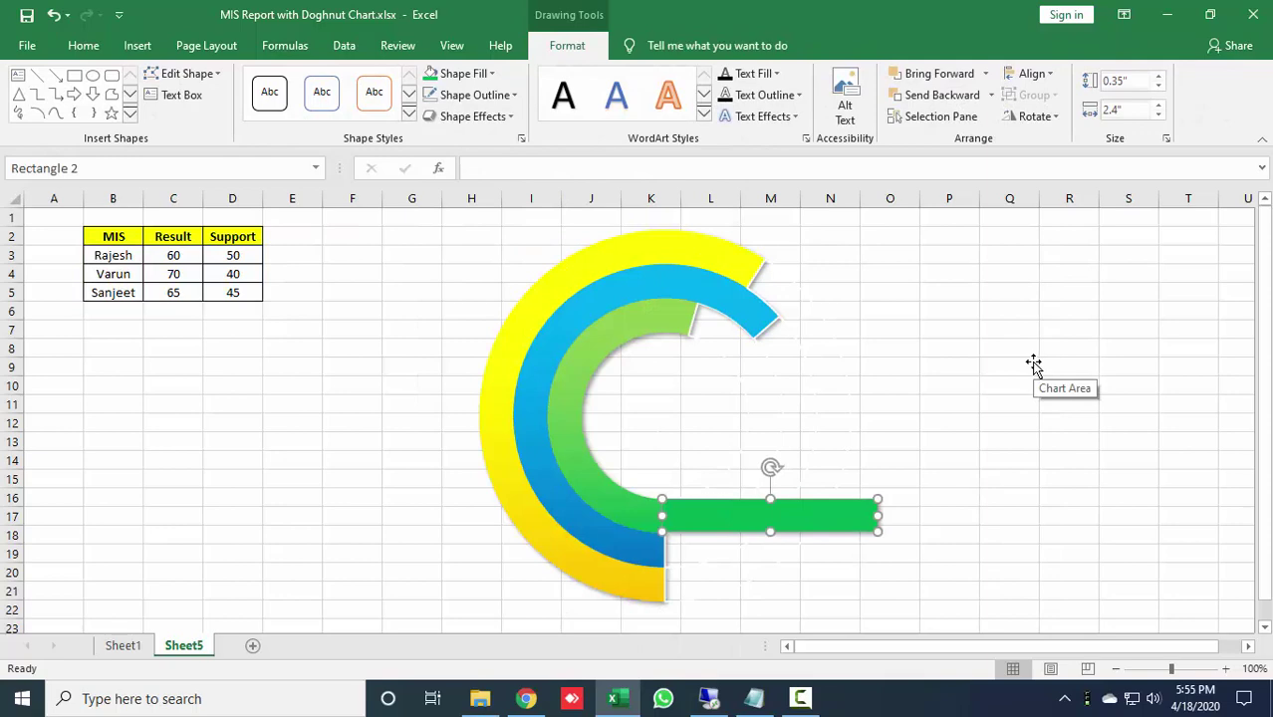
key(ctrl+d)
key(Down)
key(Down)
key(Down)
key(Down)
key(Down)
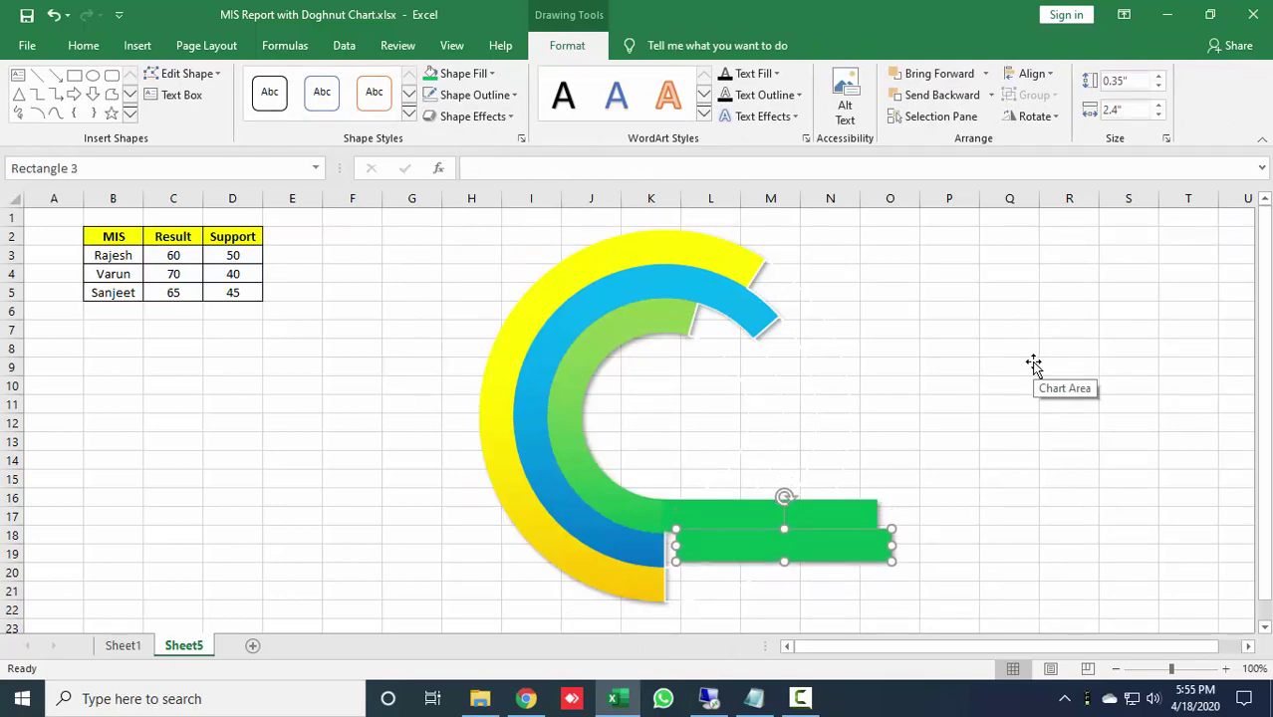
key(Left)
key(Left)
key(Left)
key(Left)
key(Left)
key(Left)
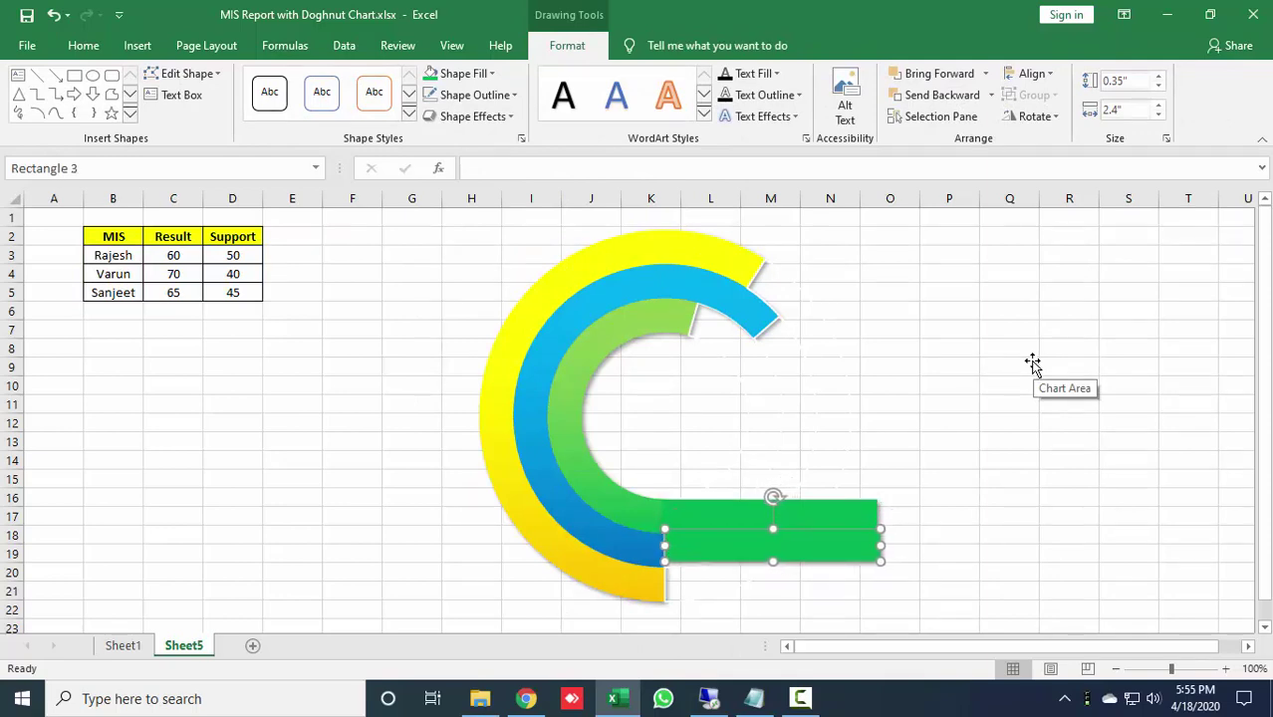
key(Left)
key(Down)
key(Left)
key(Down)
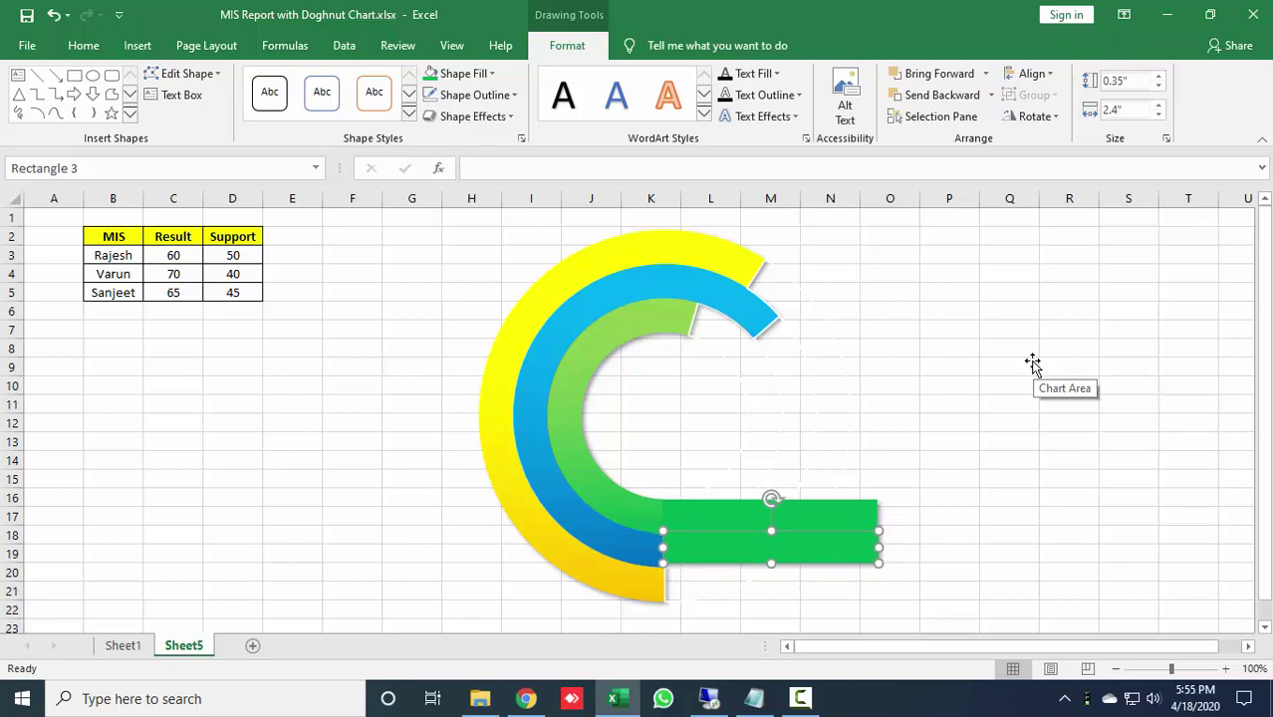
click(1114, 571)
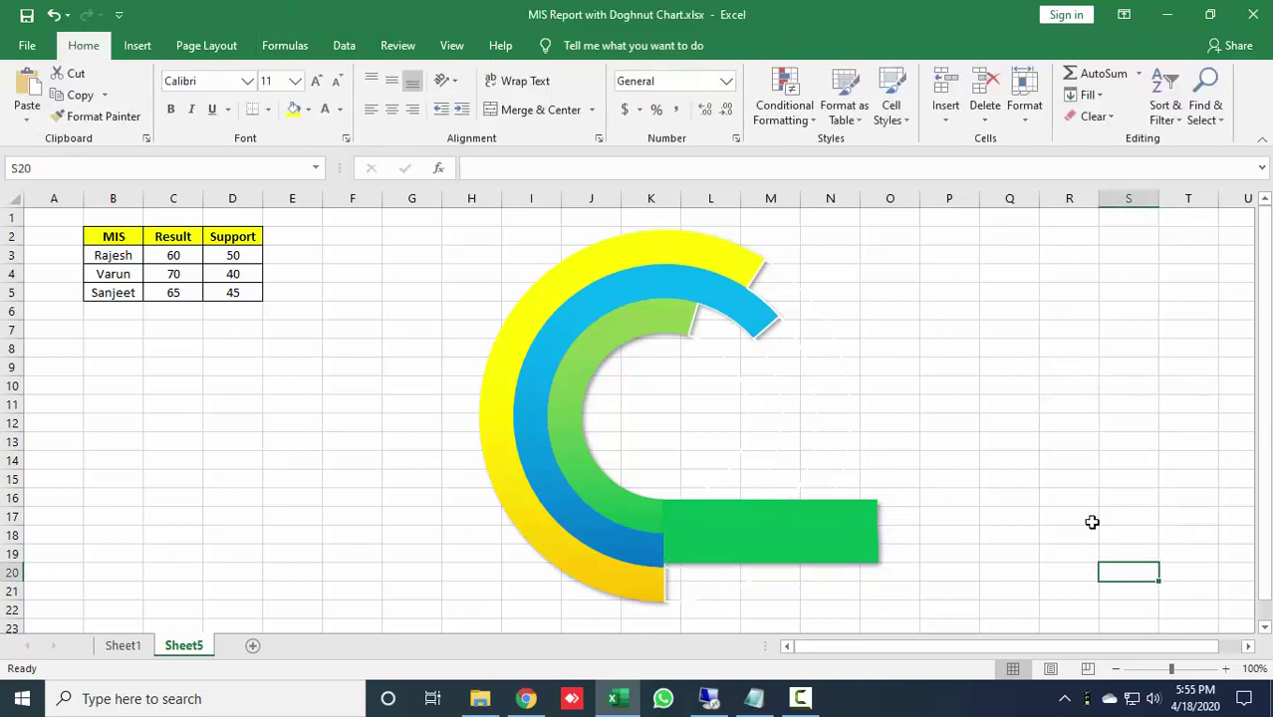
- Adjust the duplicated bar to line up with the middle blue ring, increasing its height to 0.39"
click(747, 549)
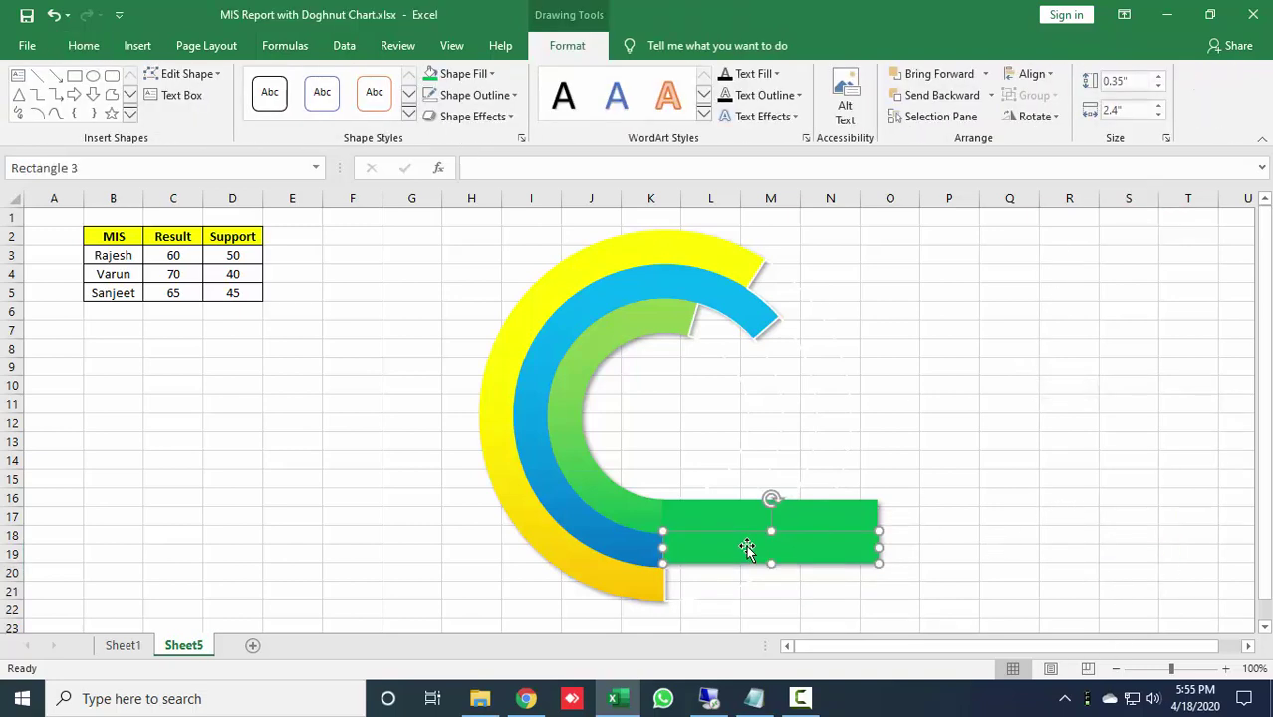
click(1043, 555)
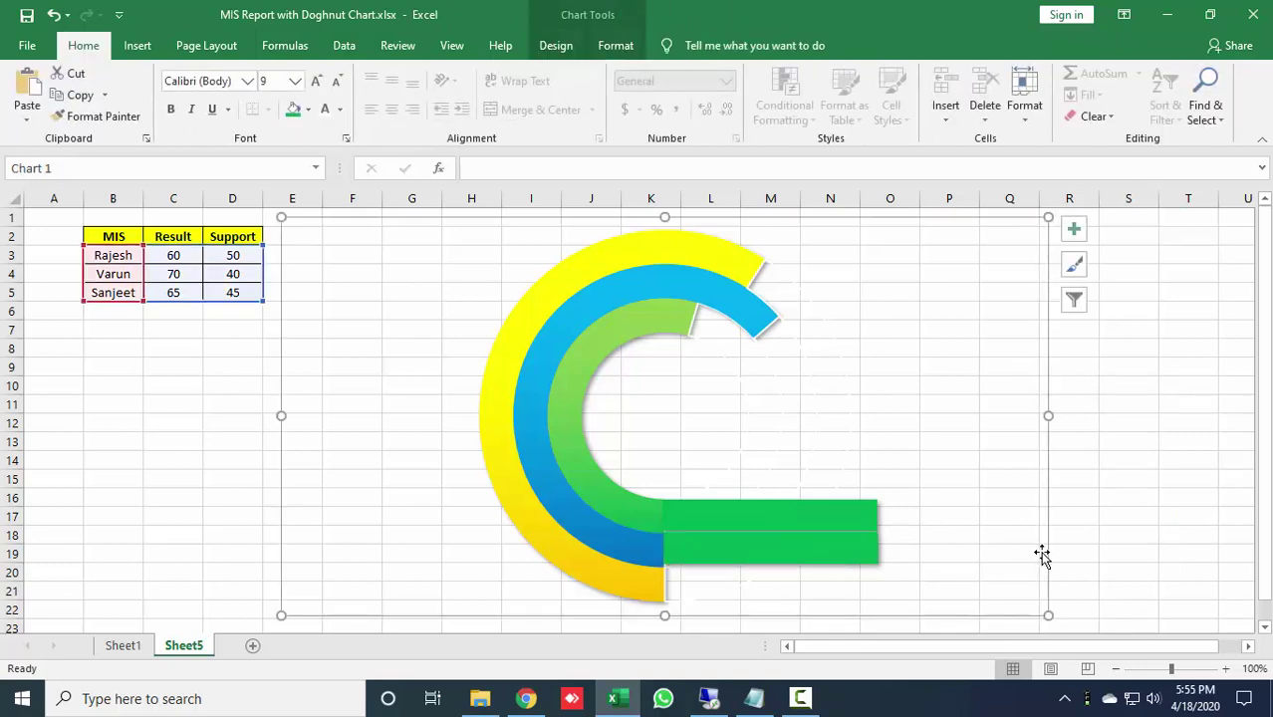
click(758, 535)
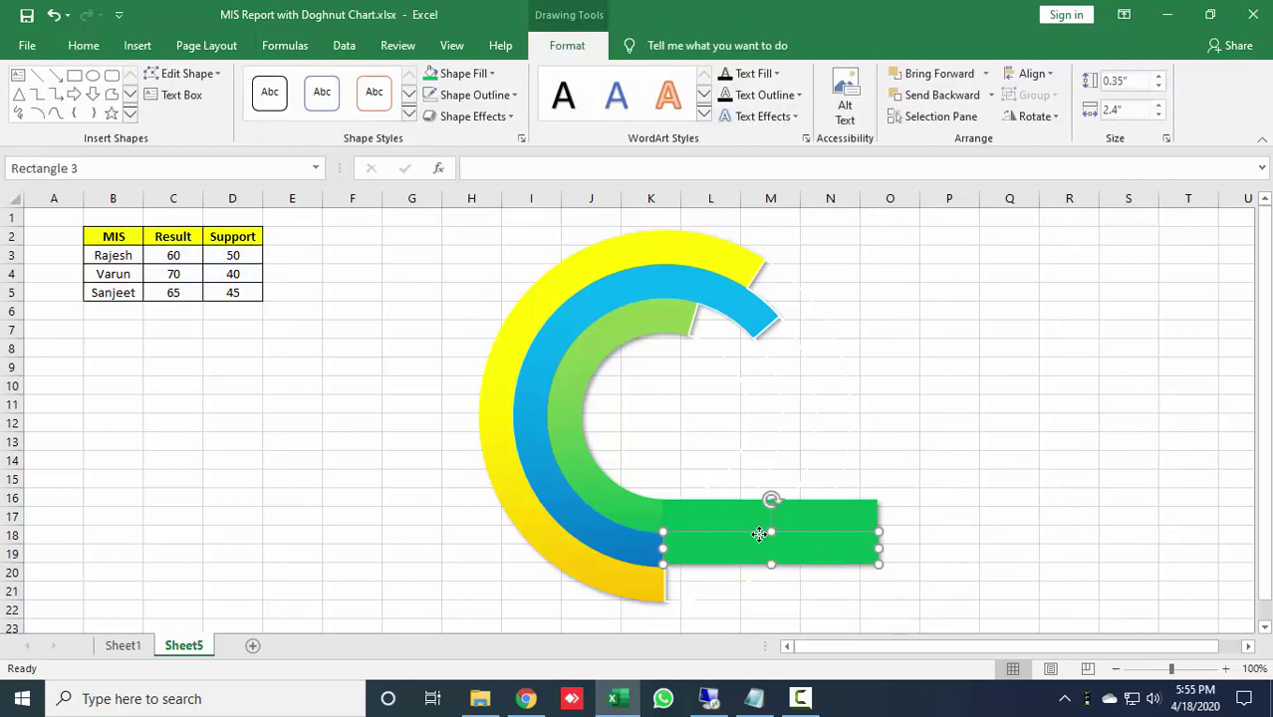
click(1001, 560)
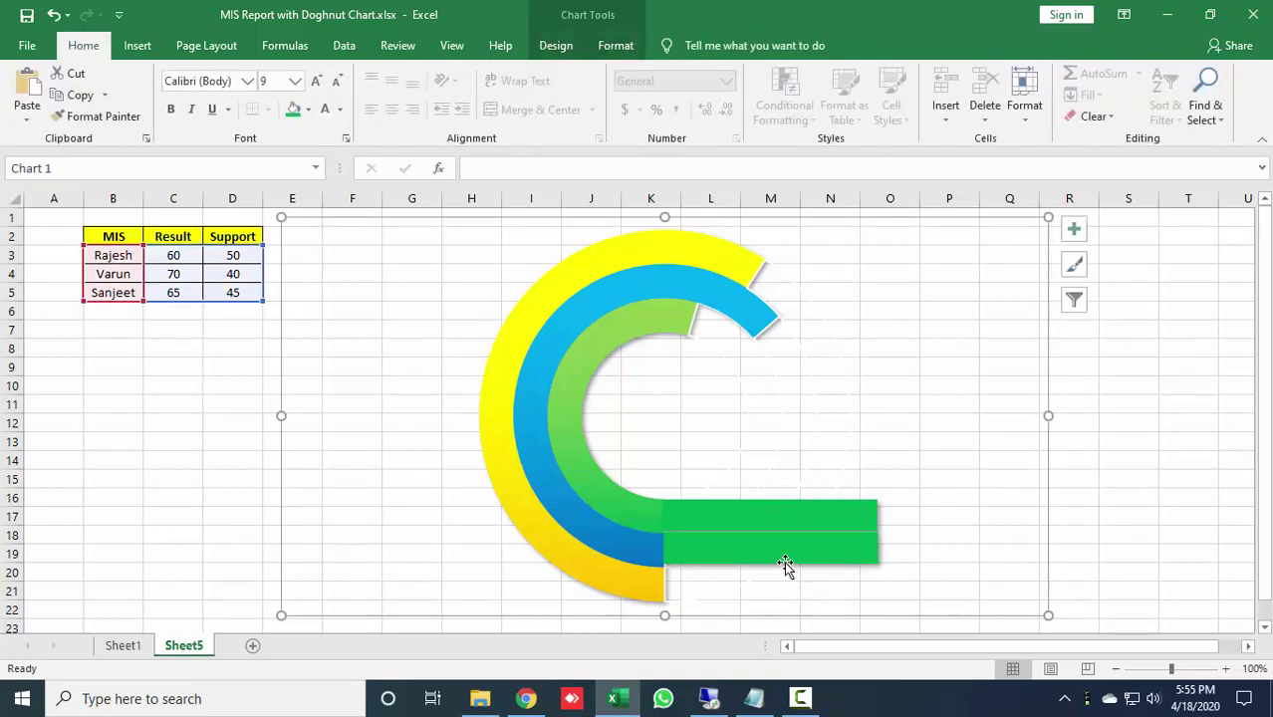
click(765, 561)
drag(771, 567, 770, 534)
click(1021, 541)
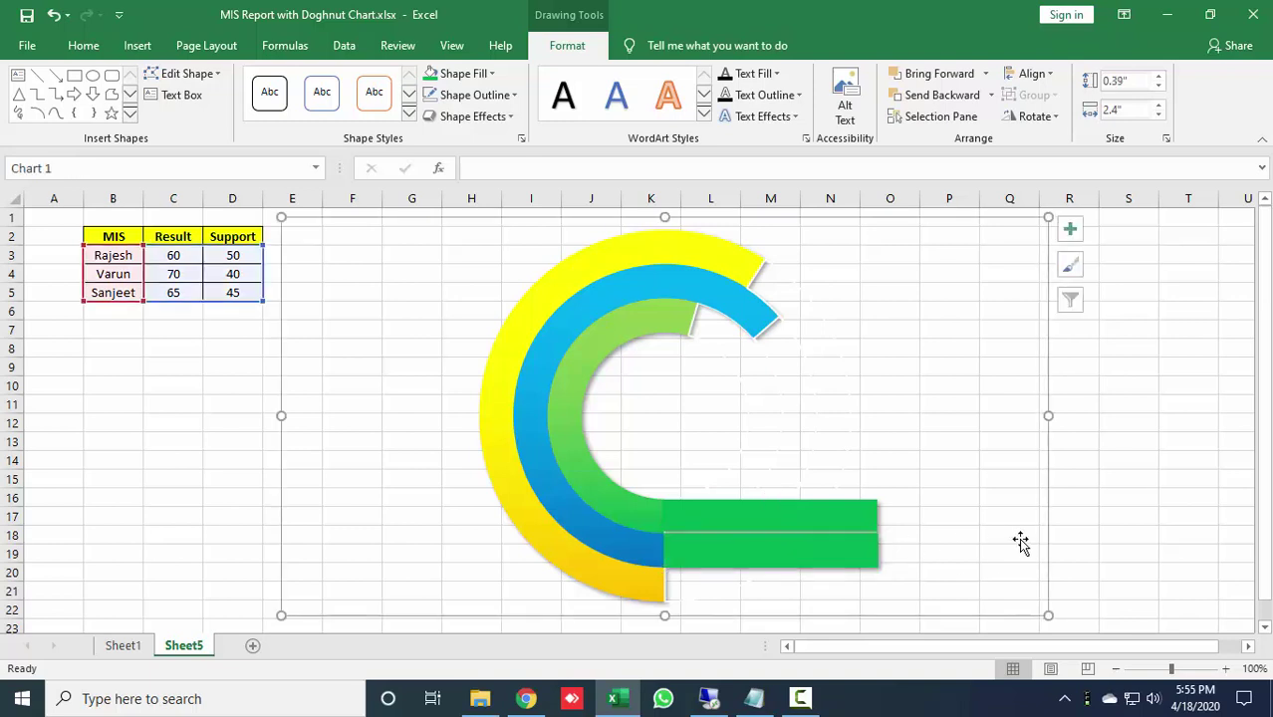
- Increase the upper green bar's height to 0.41" to close the gap above the second bar
click(801, 515)
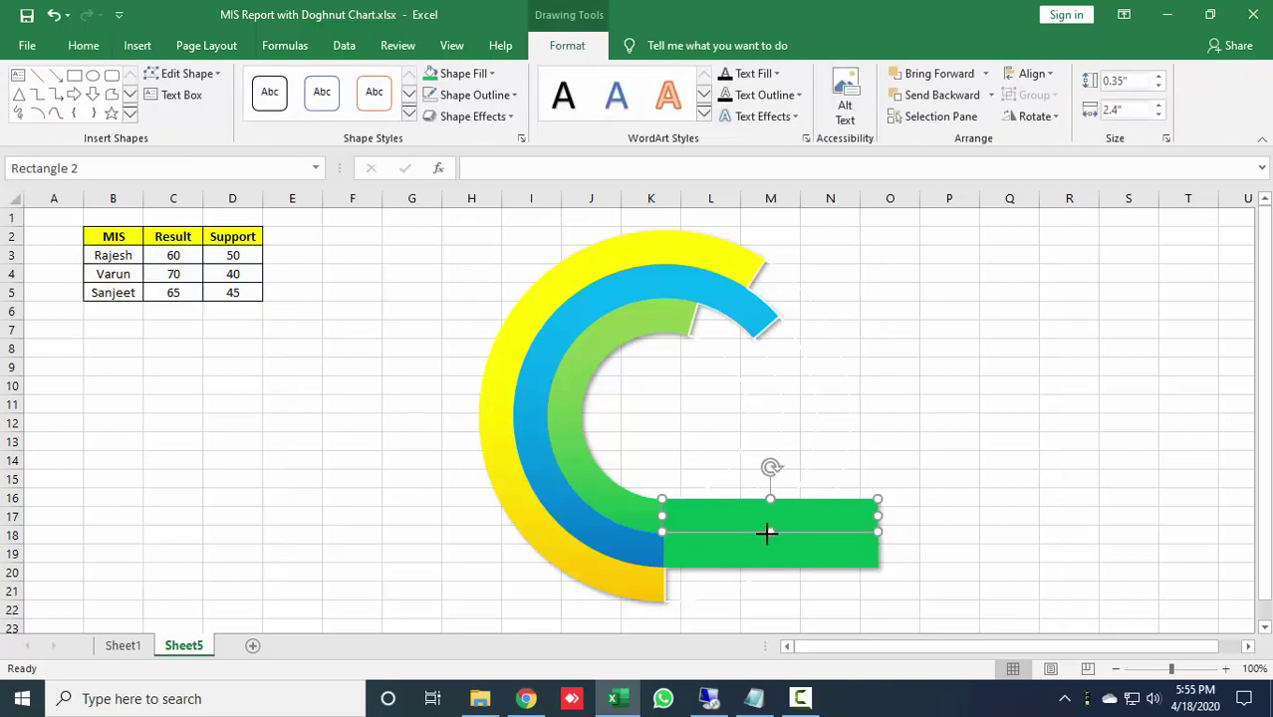
drag(765, 533, 765, 536)
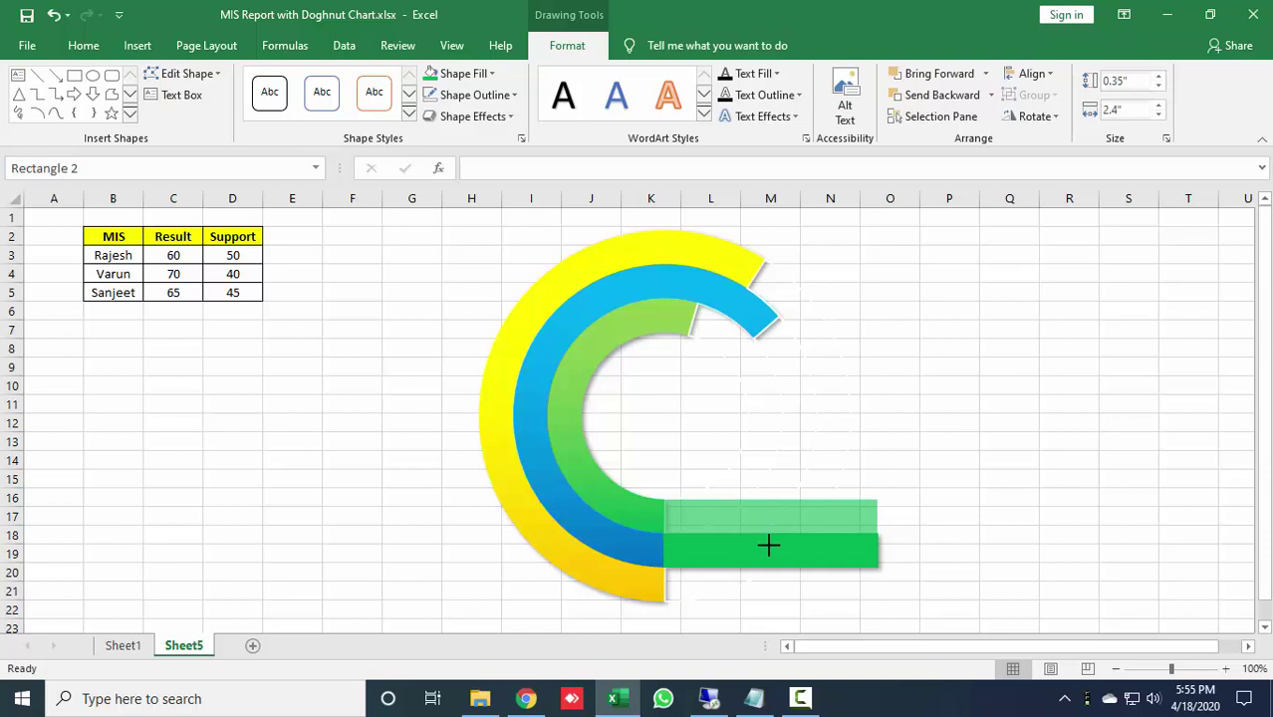
drag(770, 546, 772, 538)
click(1038, 581)
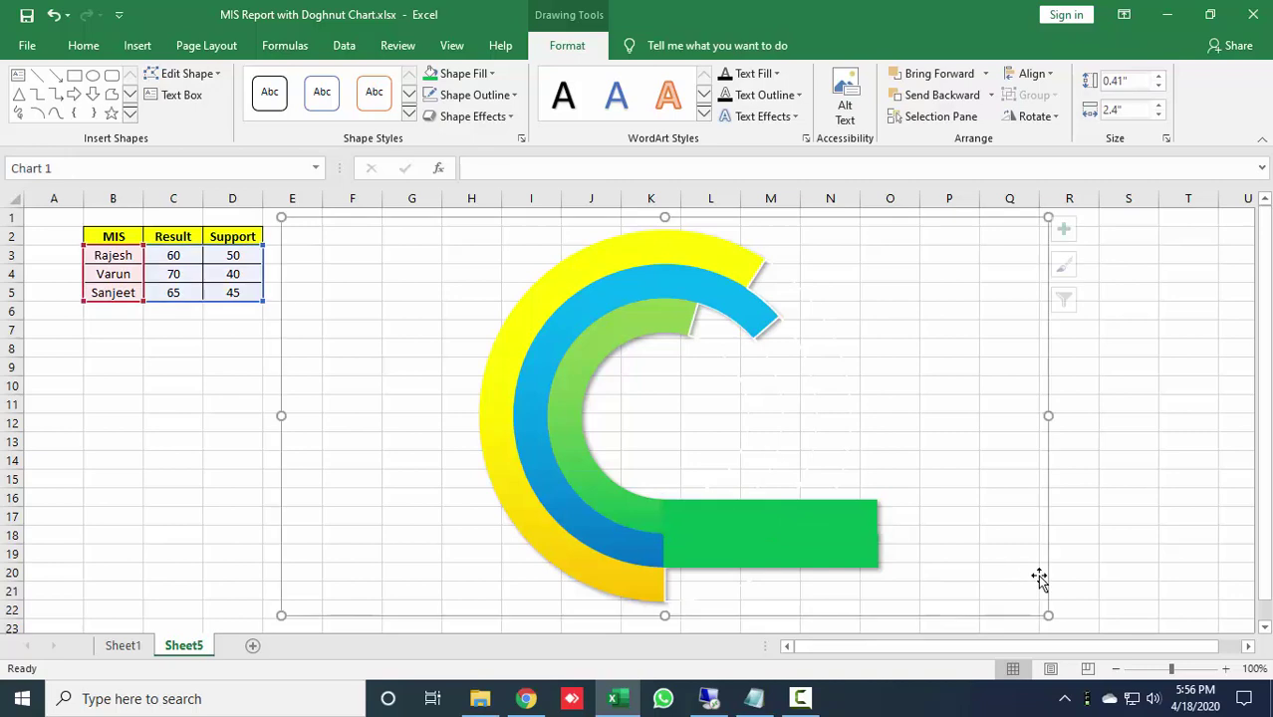
click(746, 515)
click(742, 557)
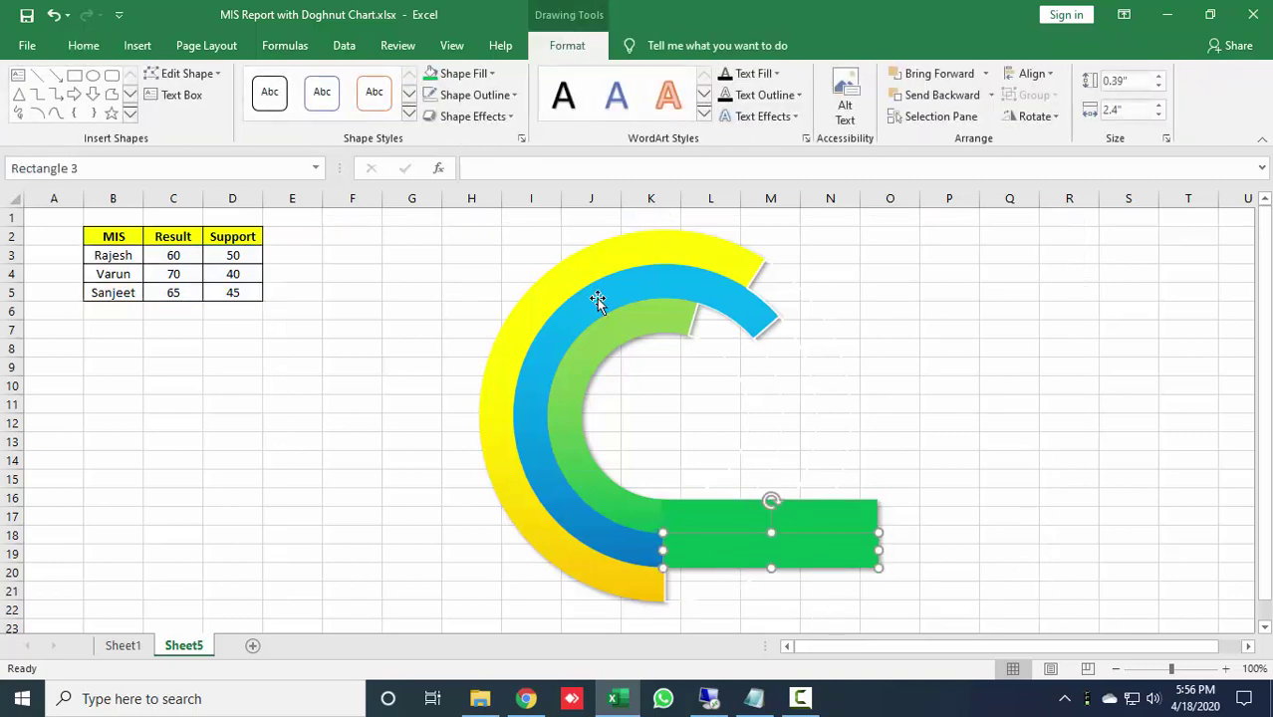
click(505, 97)
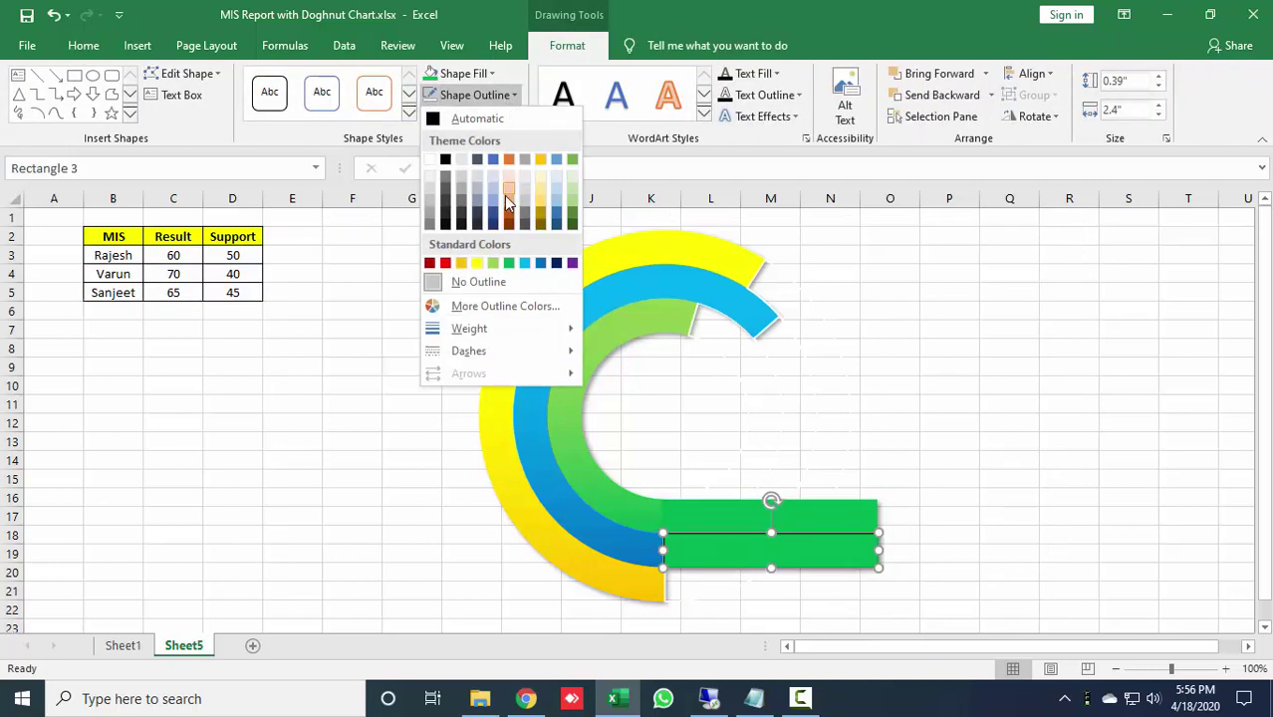
click(541, 263)
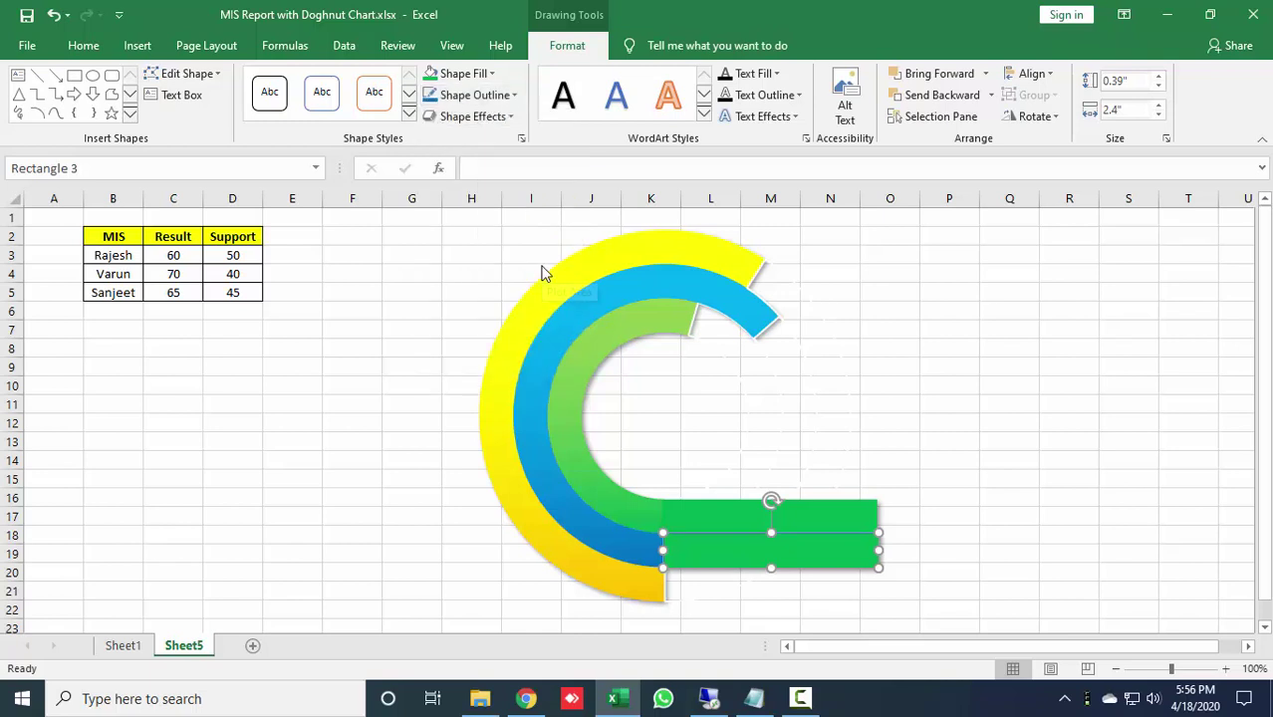
click(505, 96)
click(489, 281)
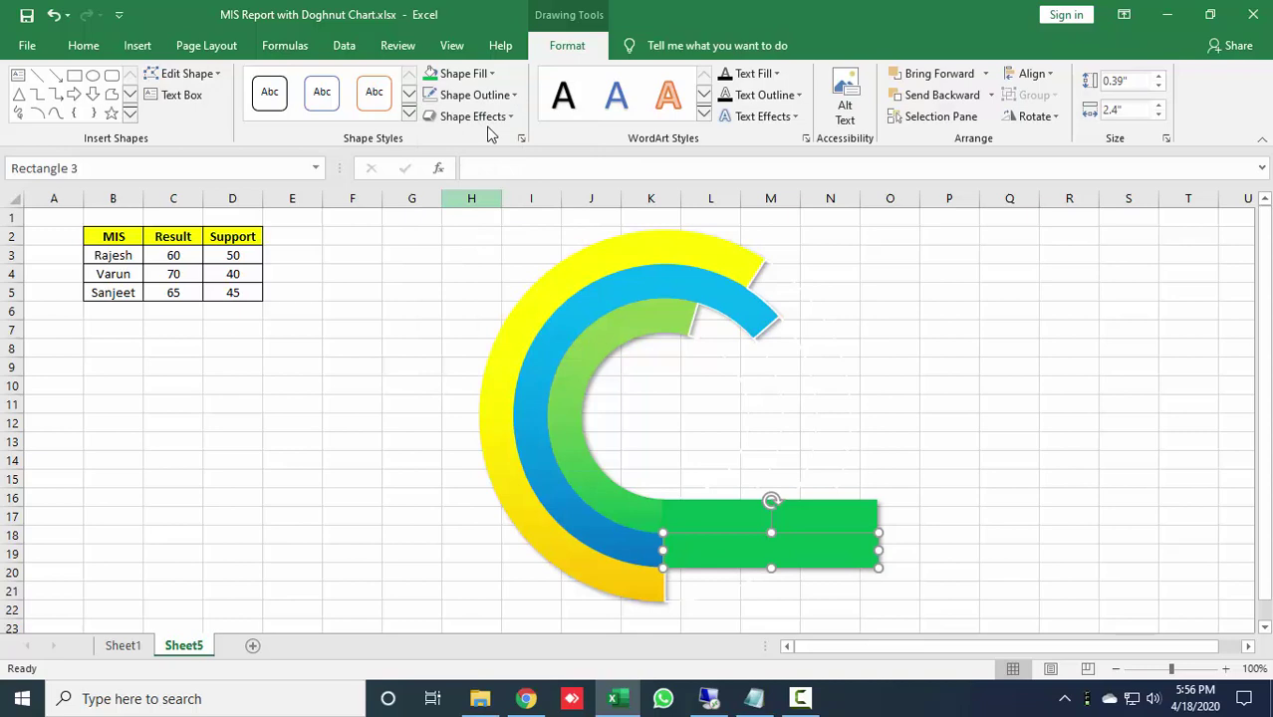
- Fill the bar at the middle ring's lower end with standard blue and deselect it
click(491, 73)
click(541, 249)
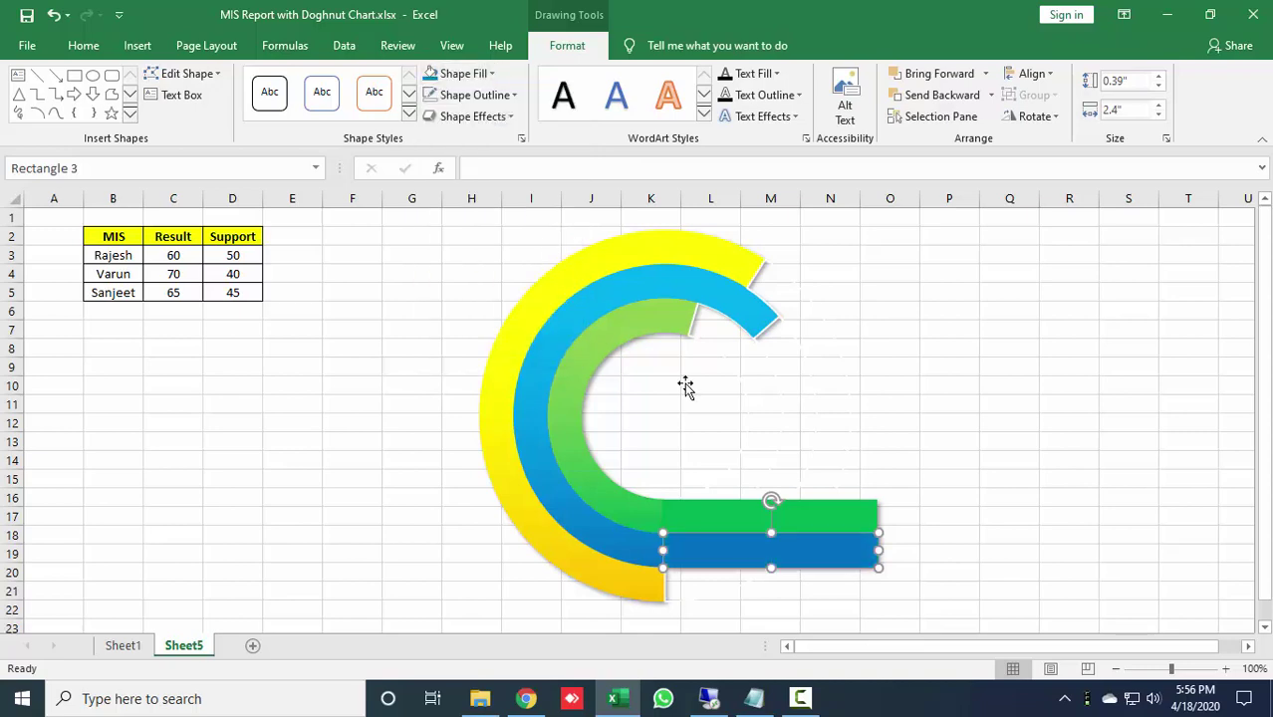
click(1129, 610)
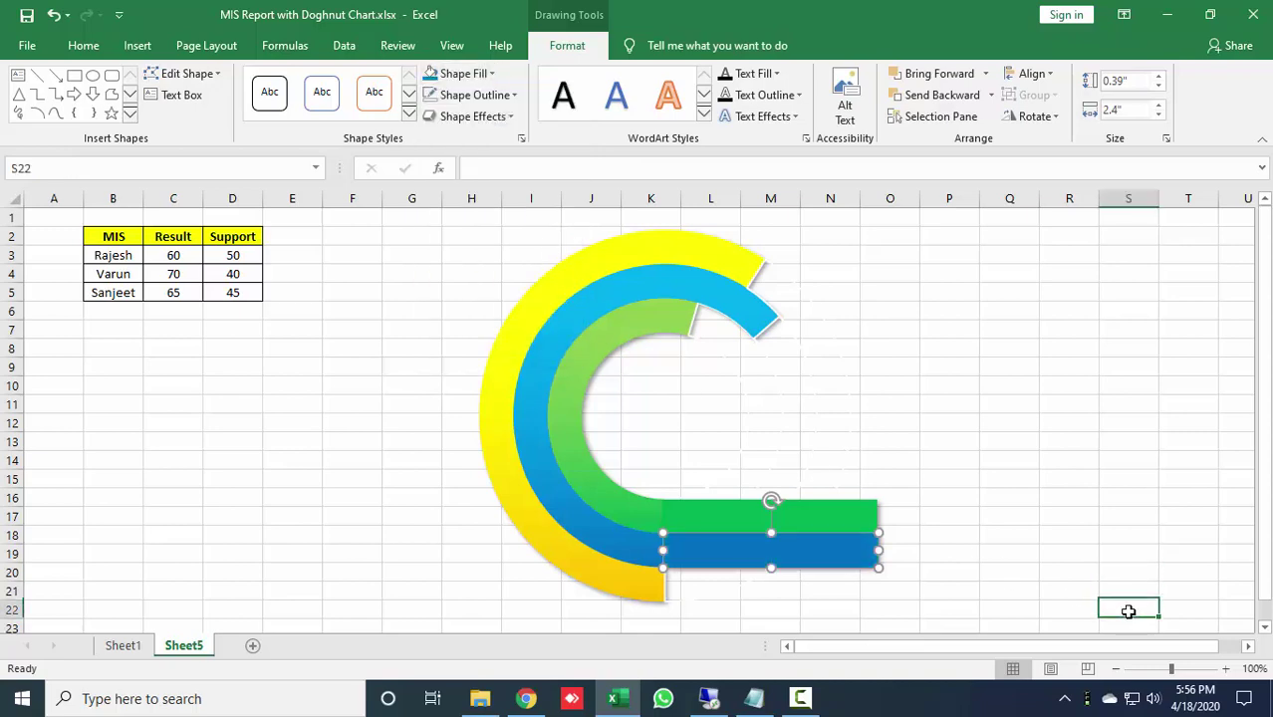
- Duplicate the blue bar and nudge the copy directly beneath it, against the lower end of the outer yellow ring
click(768, 560)
key(ctrl+d)
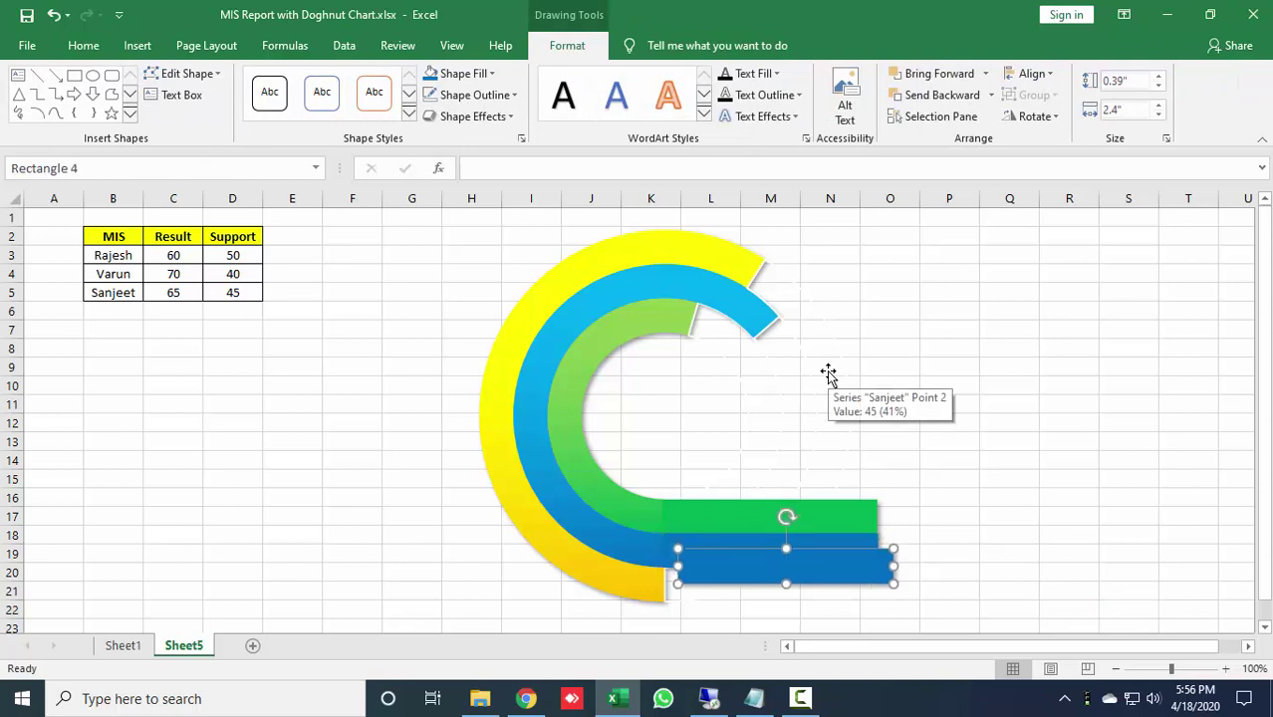
key(Down)
key(Down)
key(Left)
key(Up)
key(Up)
key(Up)
key(Up)
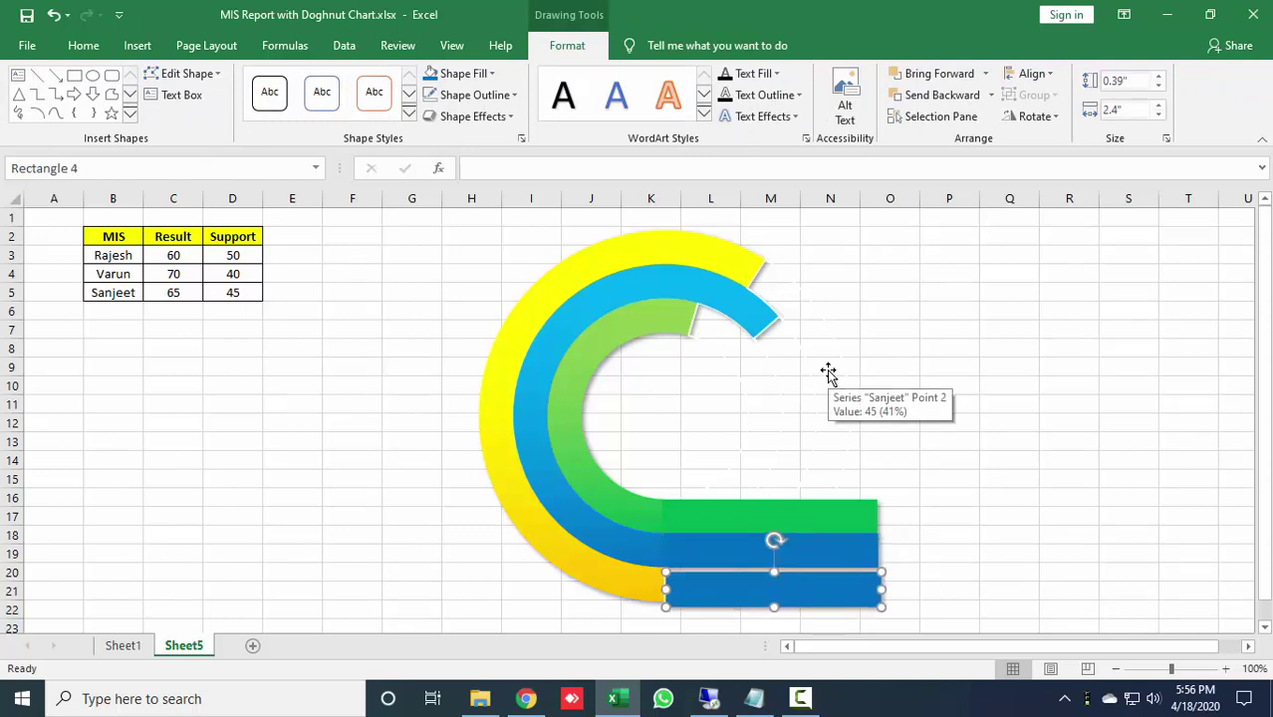
key(Left)
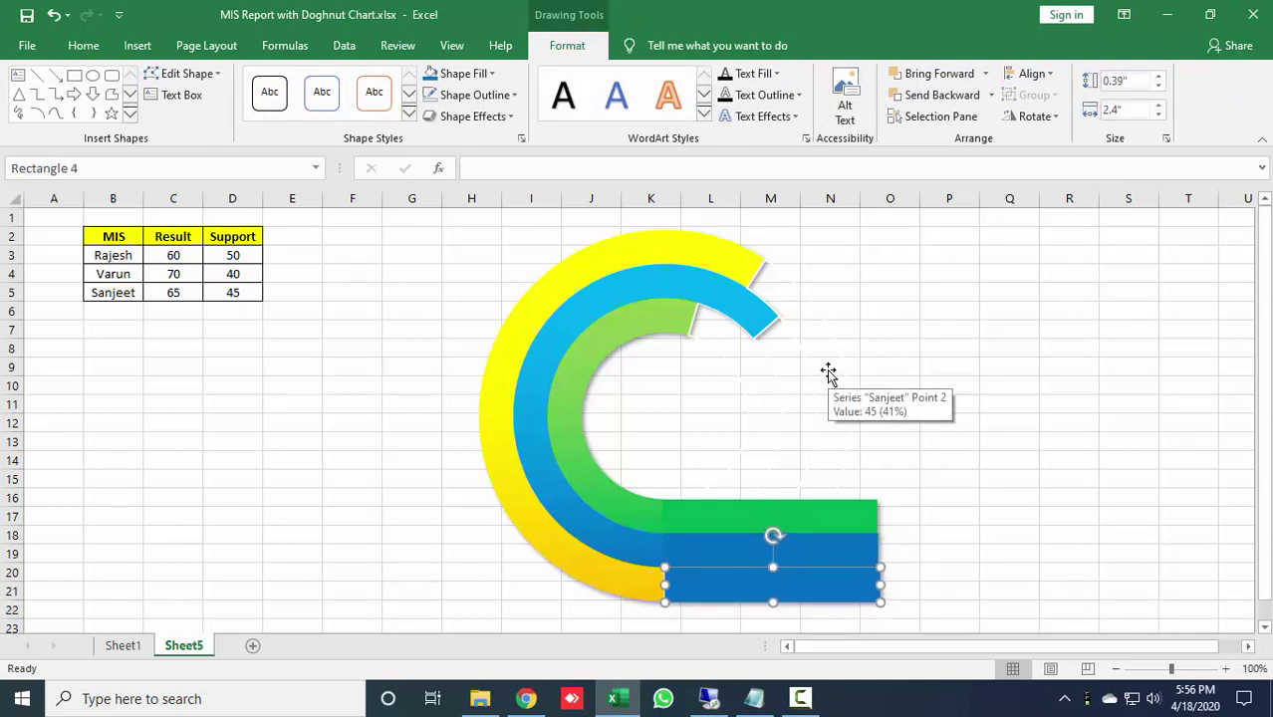
key(Left)
key(Left)
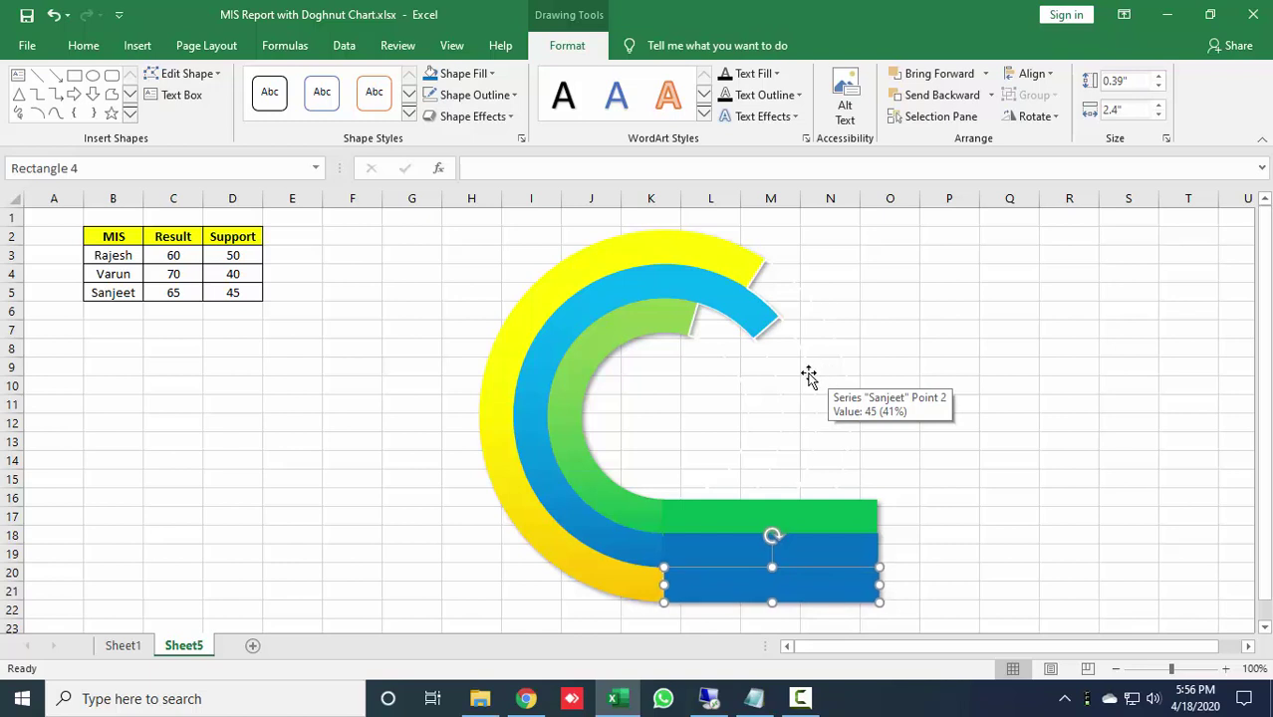
- Fill the bar at the outer ring's lower end with standard orange and deselect it
click(464, 74)
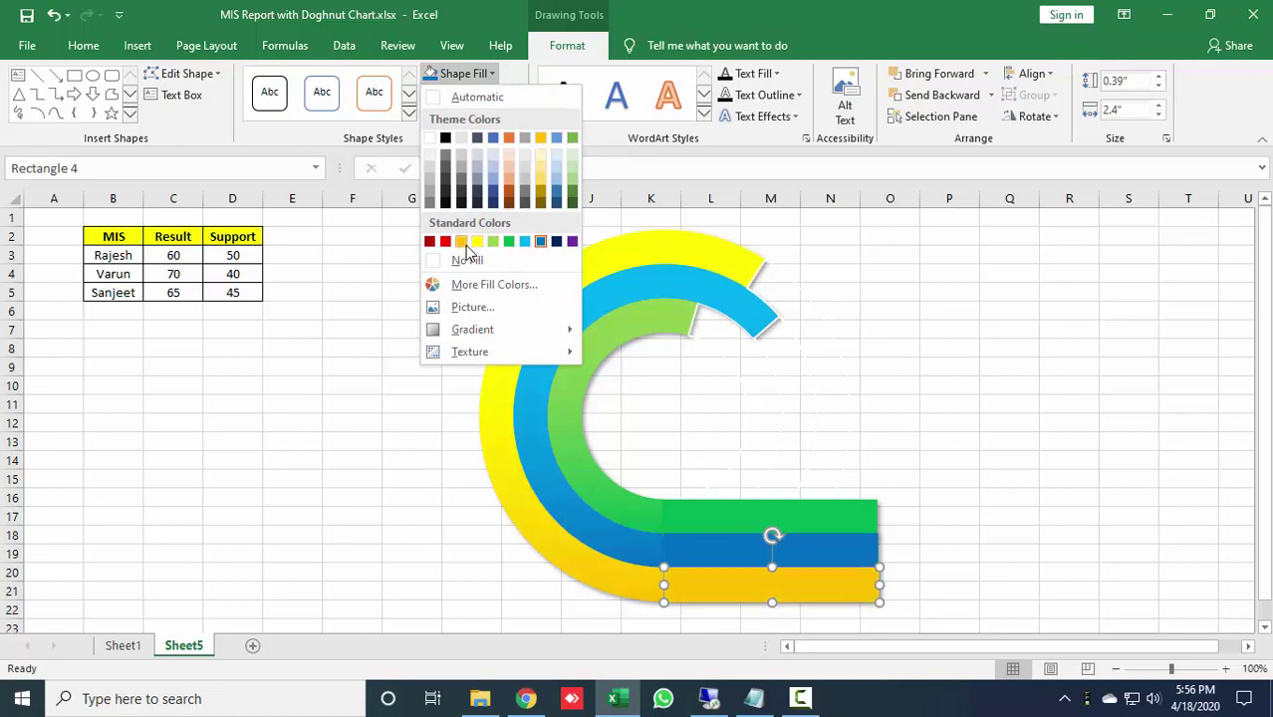
click(461, 242)
click(1044, 471)
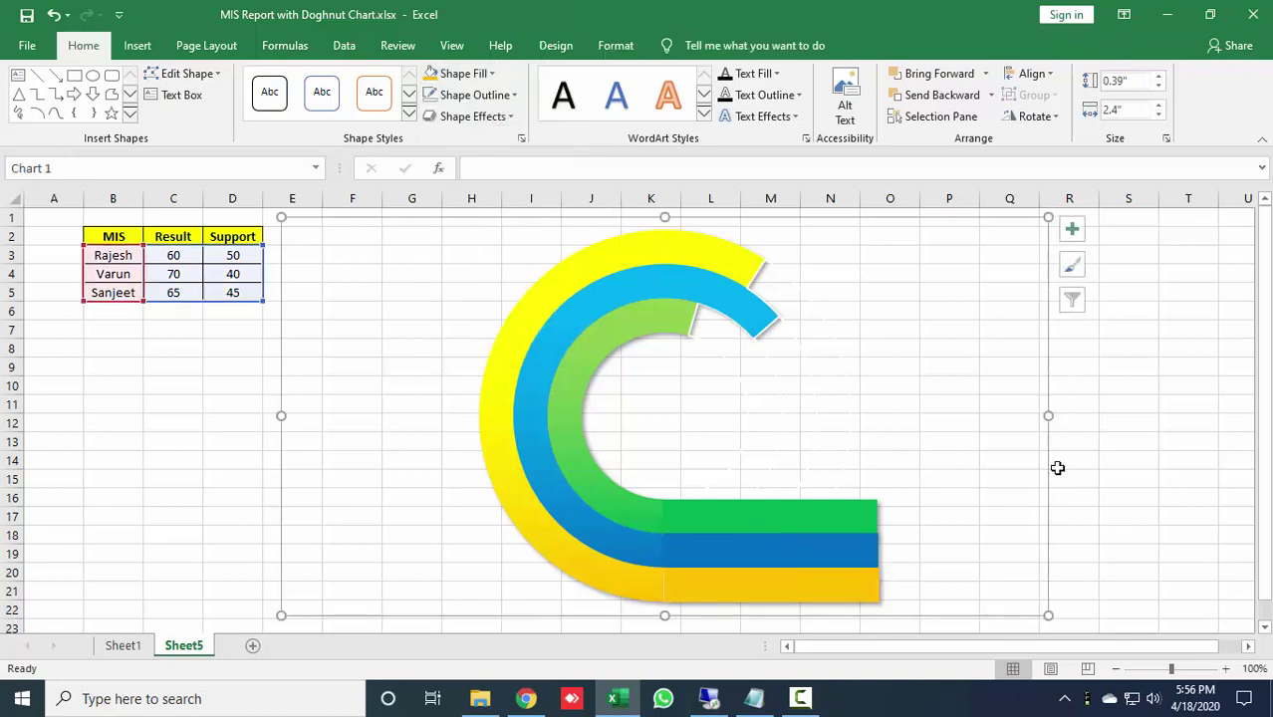
- Lengthen the blue bar to 2.98" and the orange bar to 3.5" in a stepped layout, keeping their starts at the ring ends
click(751, 554)
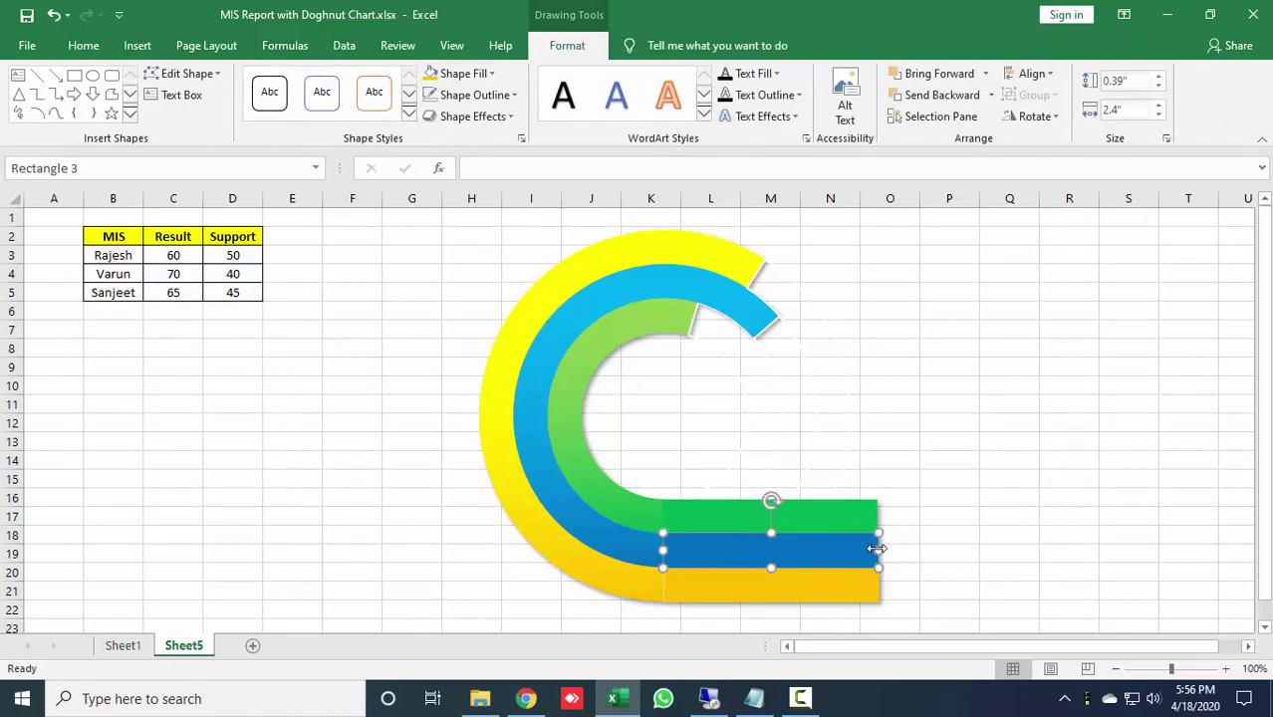
drag(885, 547, 930, 550)
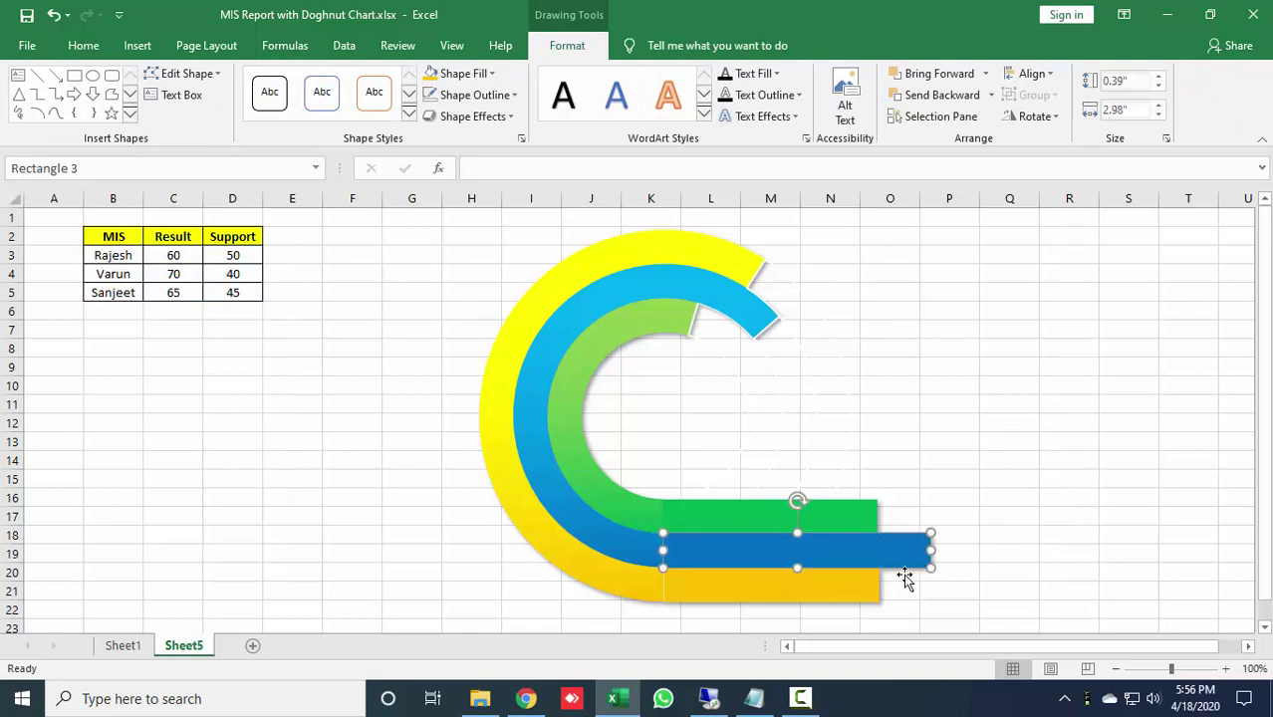
click(835, 585)
drag(835, 584, 985, 588)
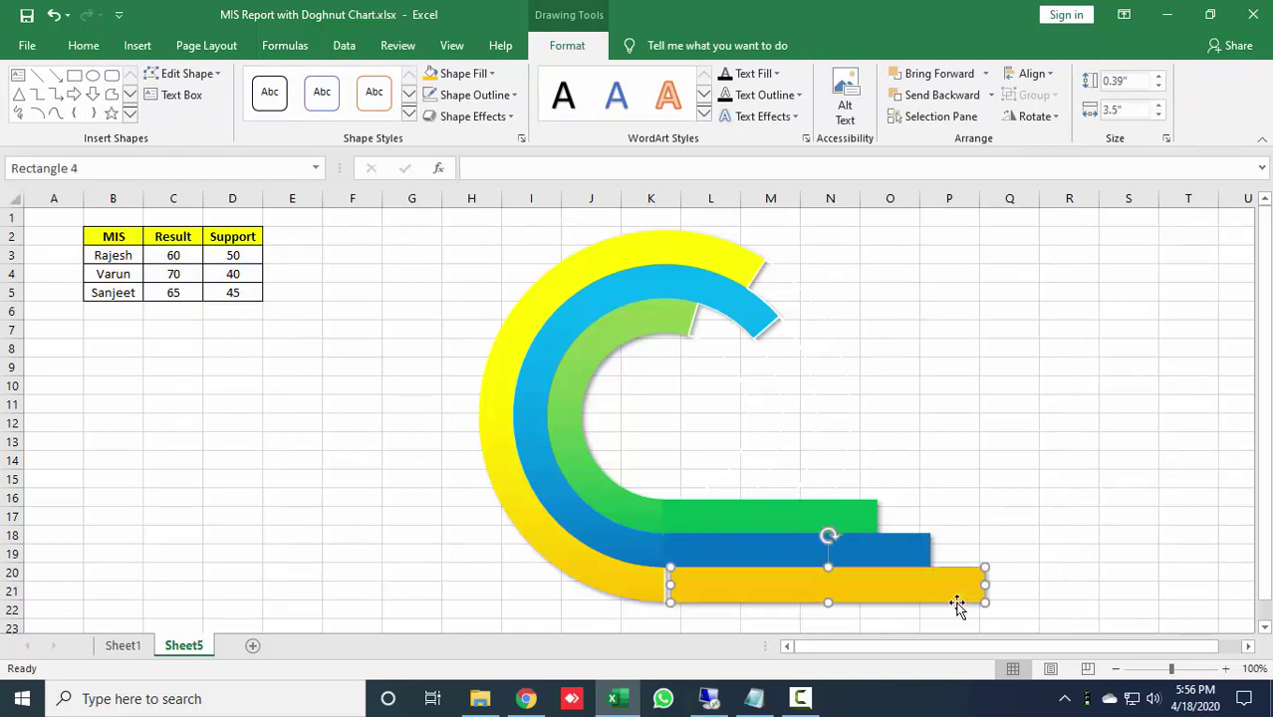
key(Left)
key(Left)
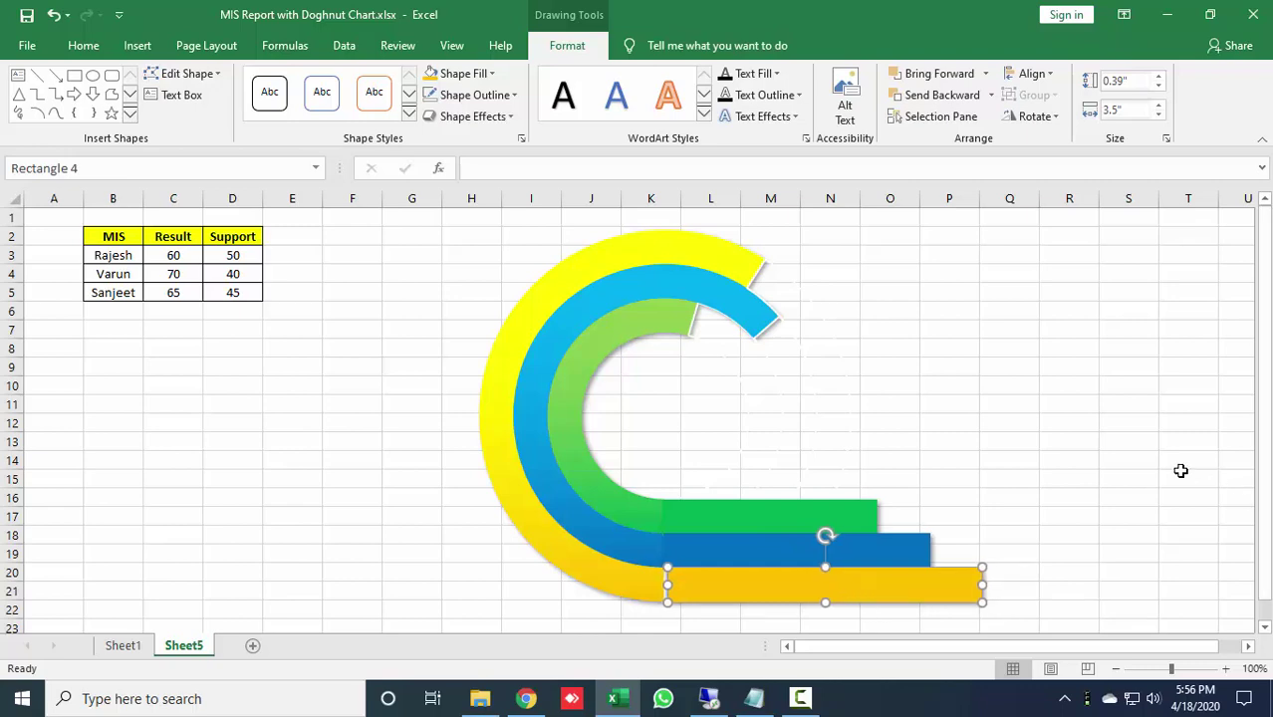
click(1151, 492)
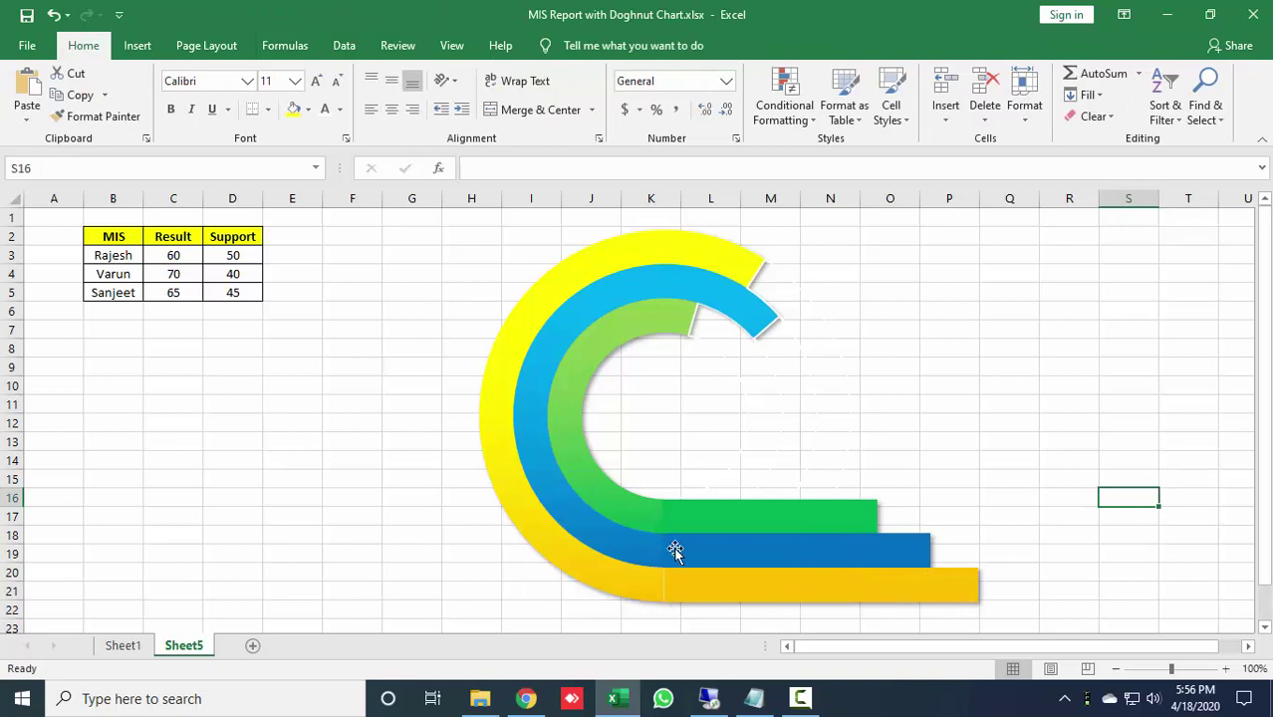
- Nudge the blue and orange bars slightly left to close the seams with their rings, and deselect them
click(676, 551)
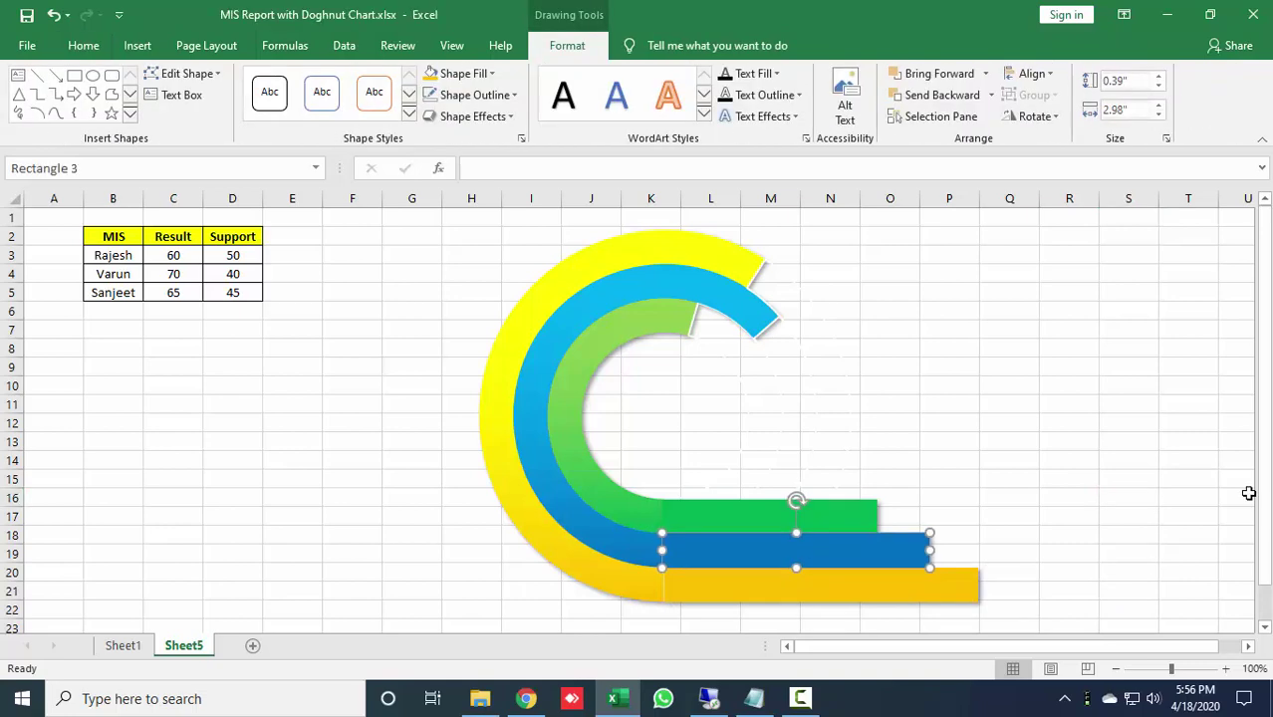
click(1186, 534)
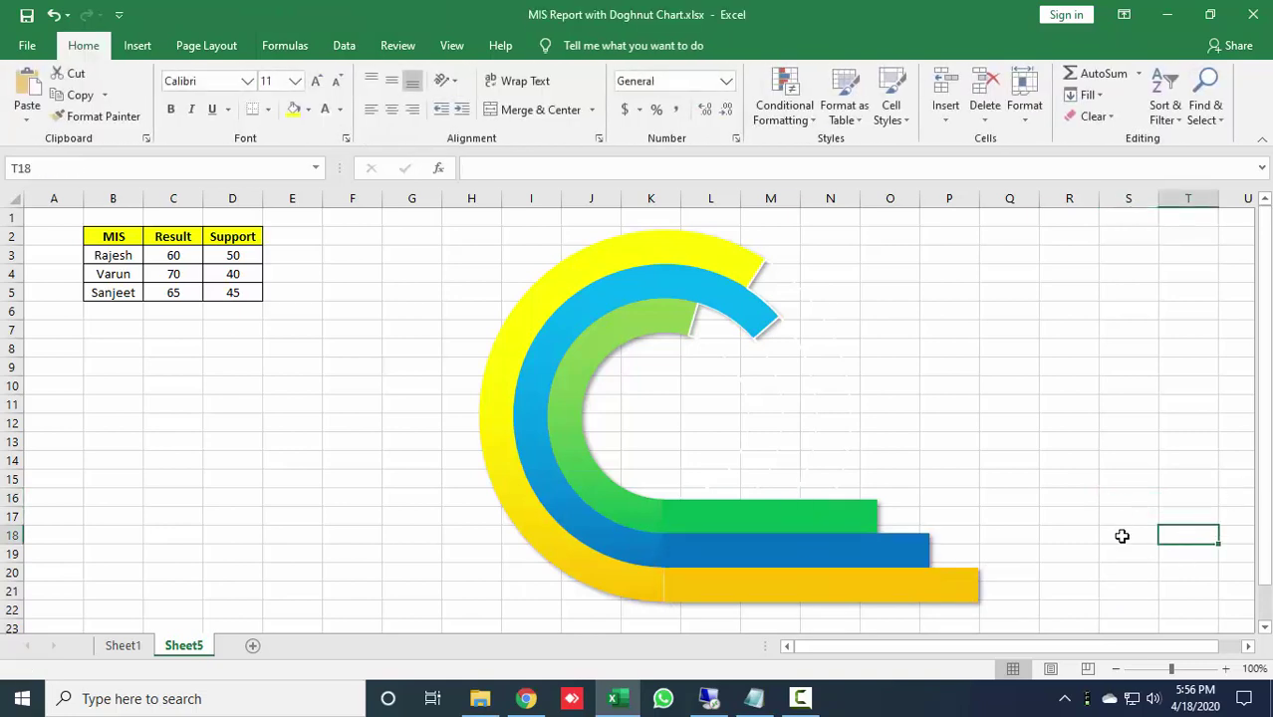
click(762, 577)
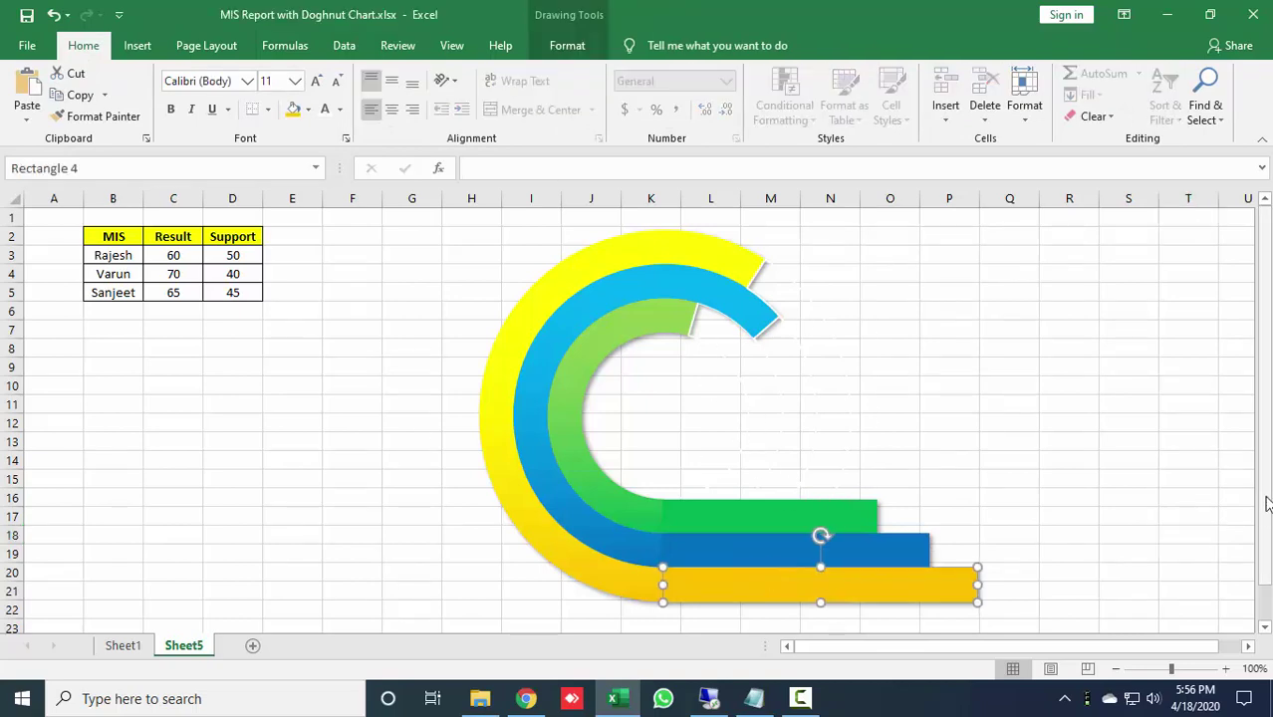
click(1131, 571)
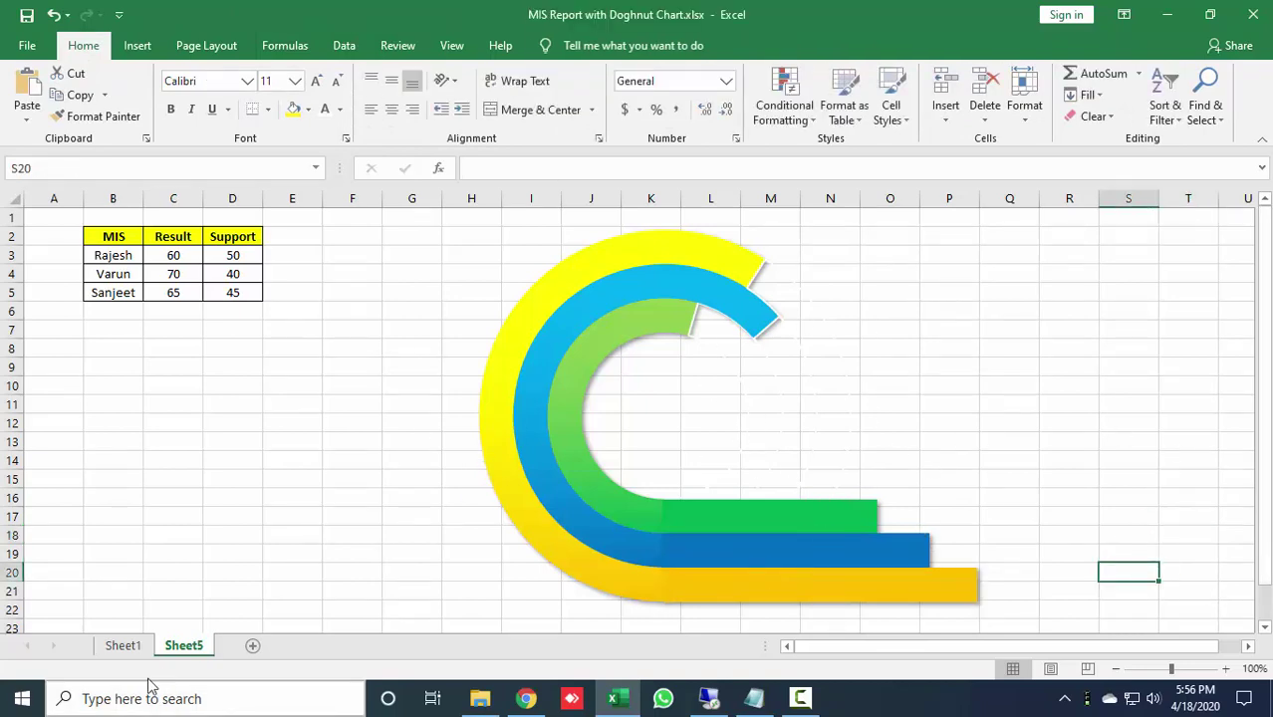
- Check the centre circle on Sheet1's chart, draw an oval about 1.65" by 1.58" on Sheet5 and place it in the doughnut hole
click(124, 647)
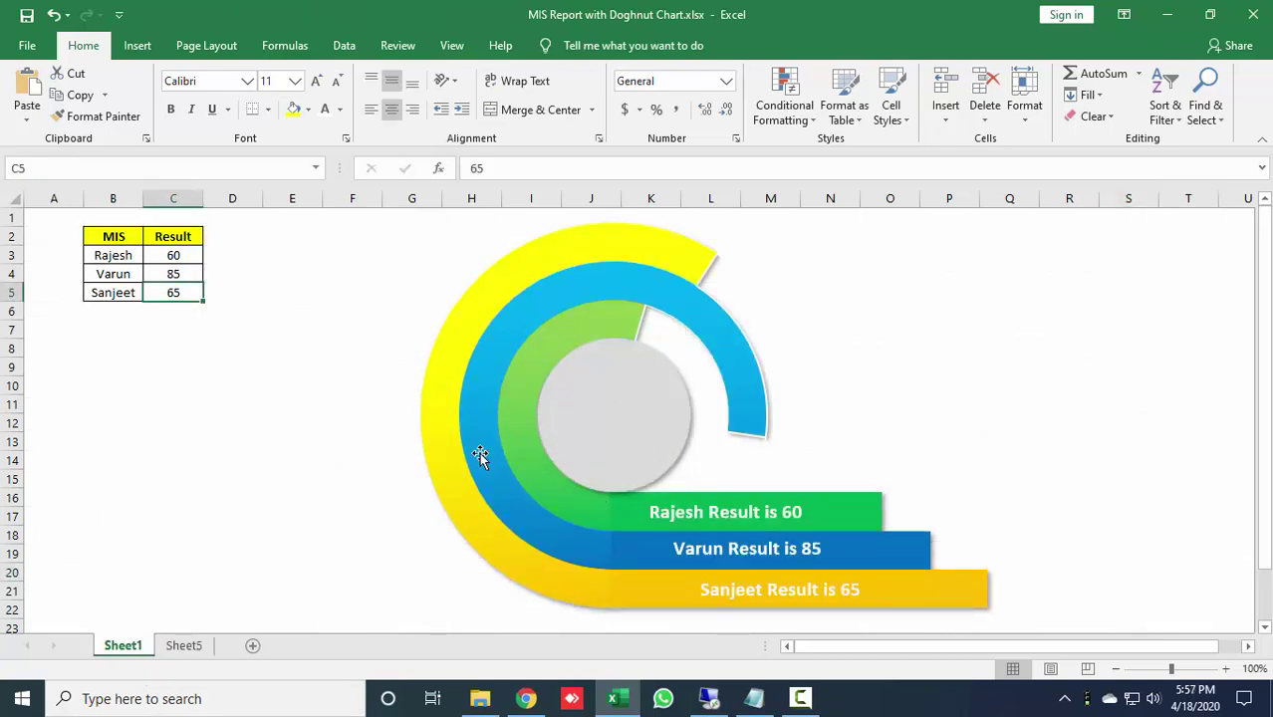
click(185, 647)
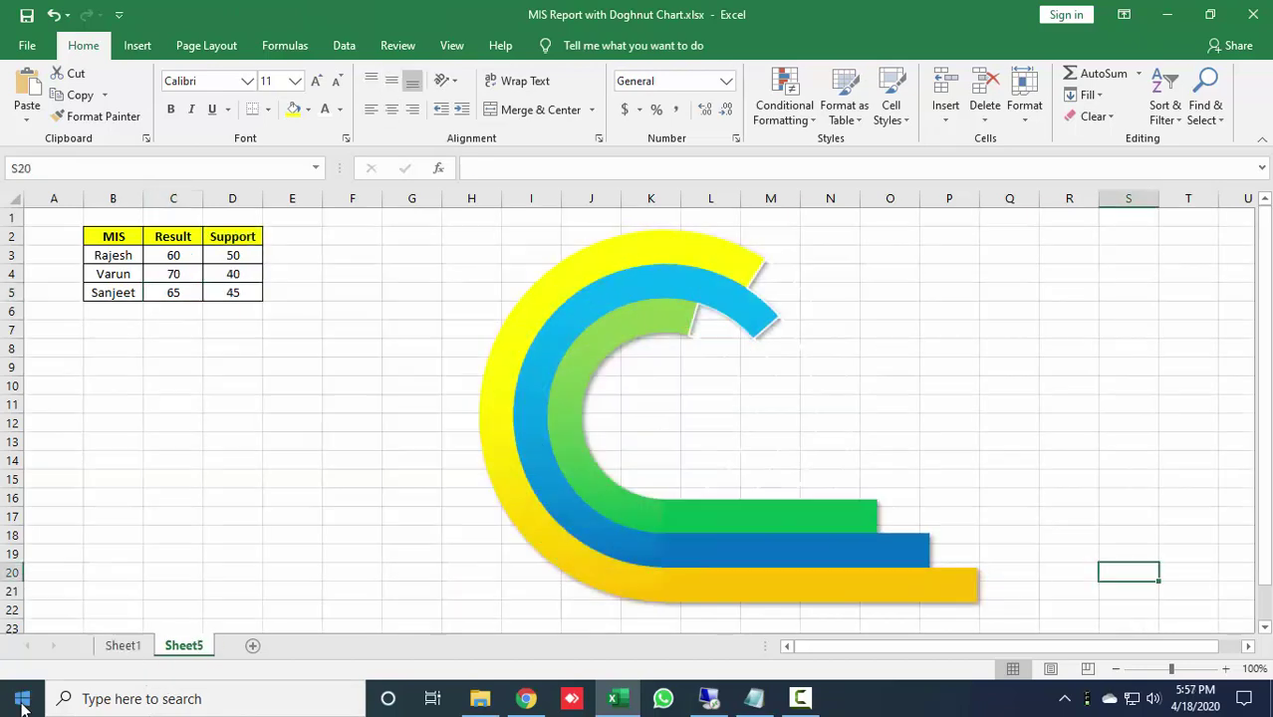
click(145, 48)
click(225, 107)
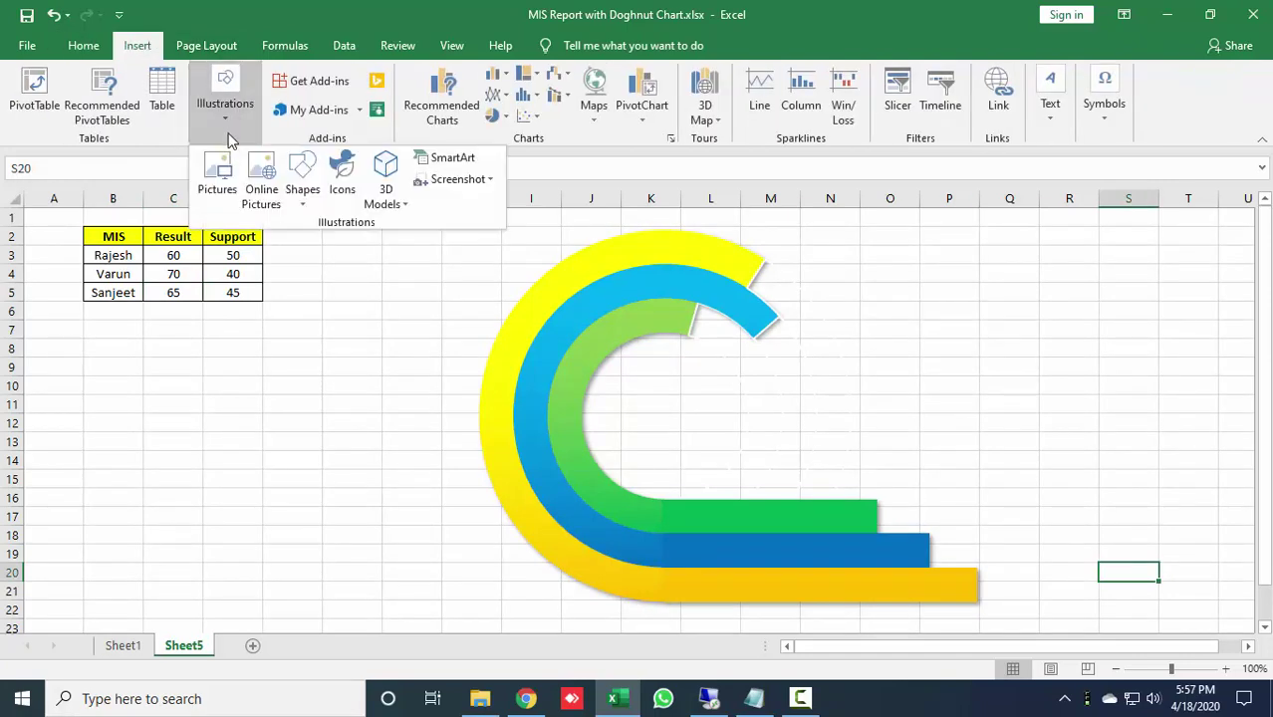
click(303, 189)
click(309, 386)
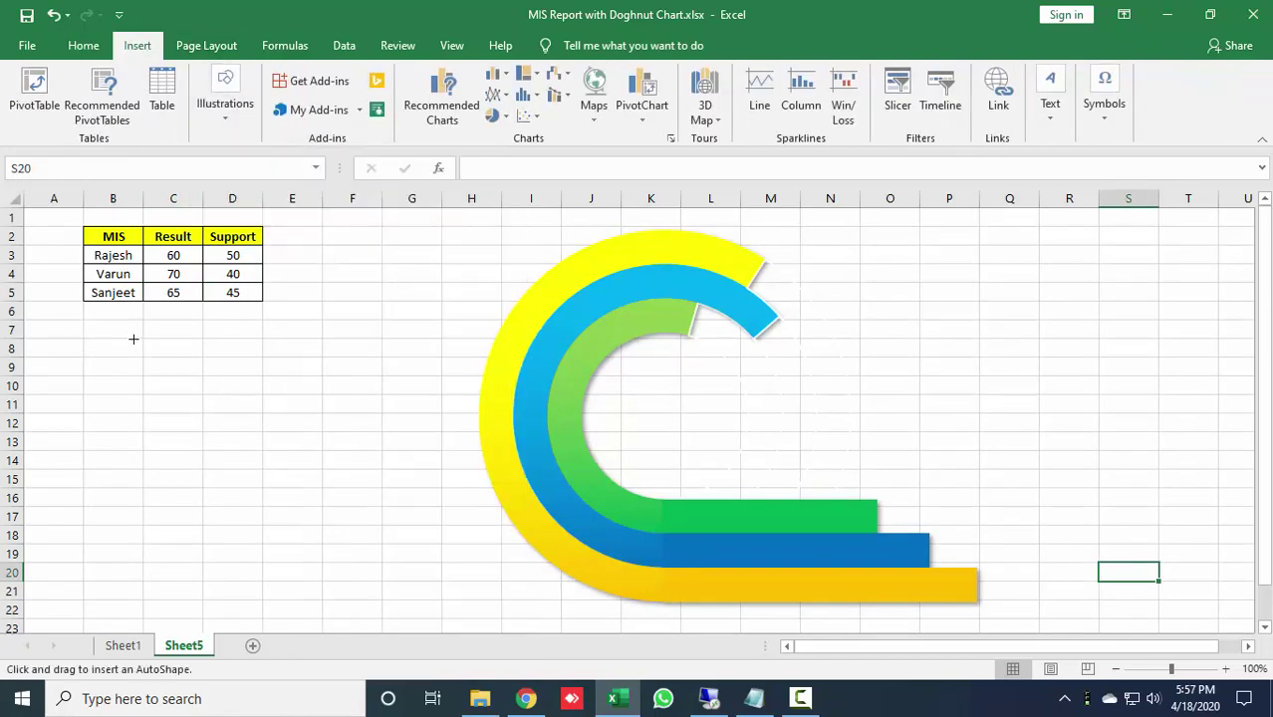
drag(141, 365, 283, 515)
drag(261, 469, 682, 419)
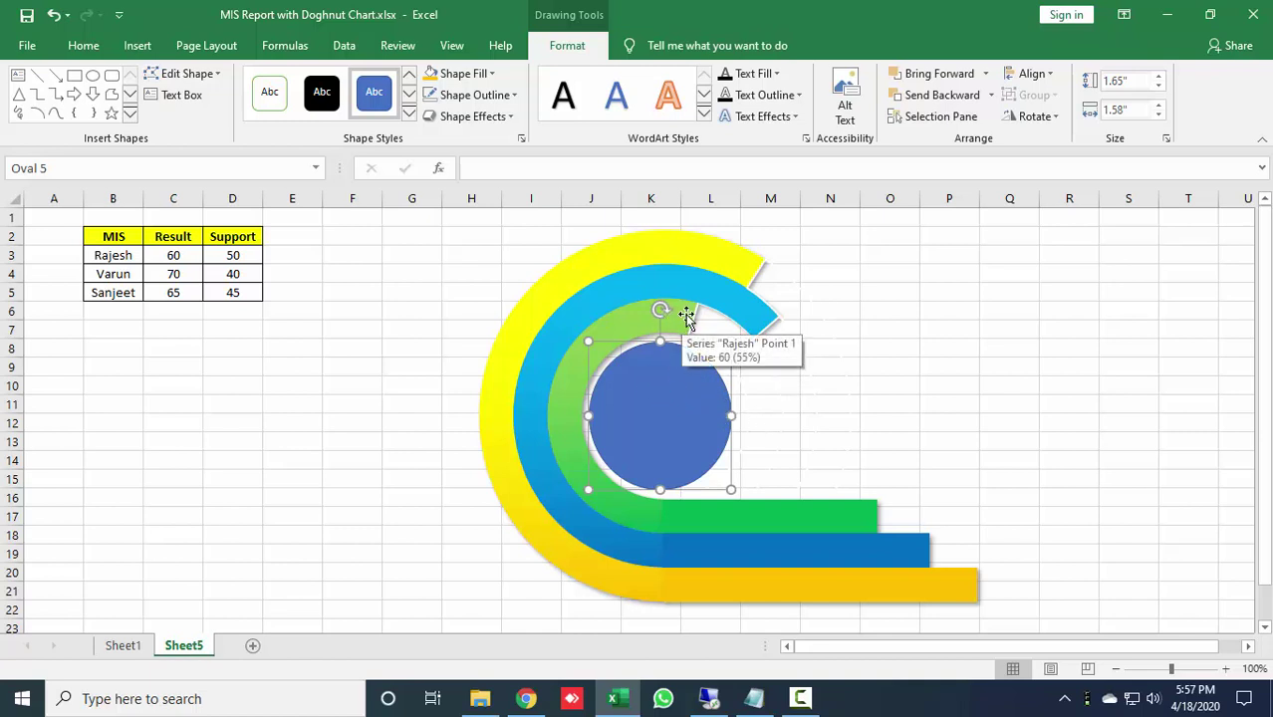
- Change the Result in C3 to 85 and finally to 95 to extend the green inner ring around the circle
click(176, 256)
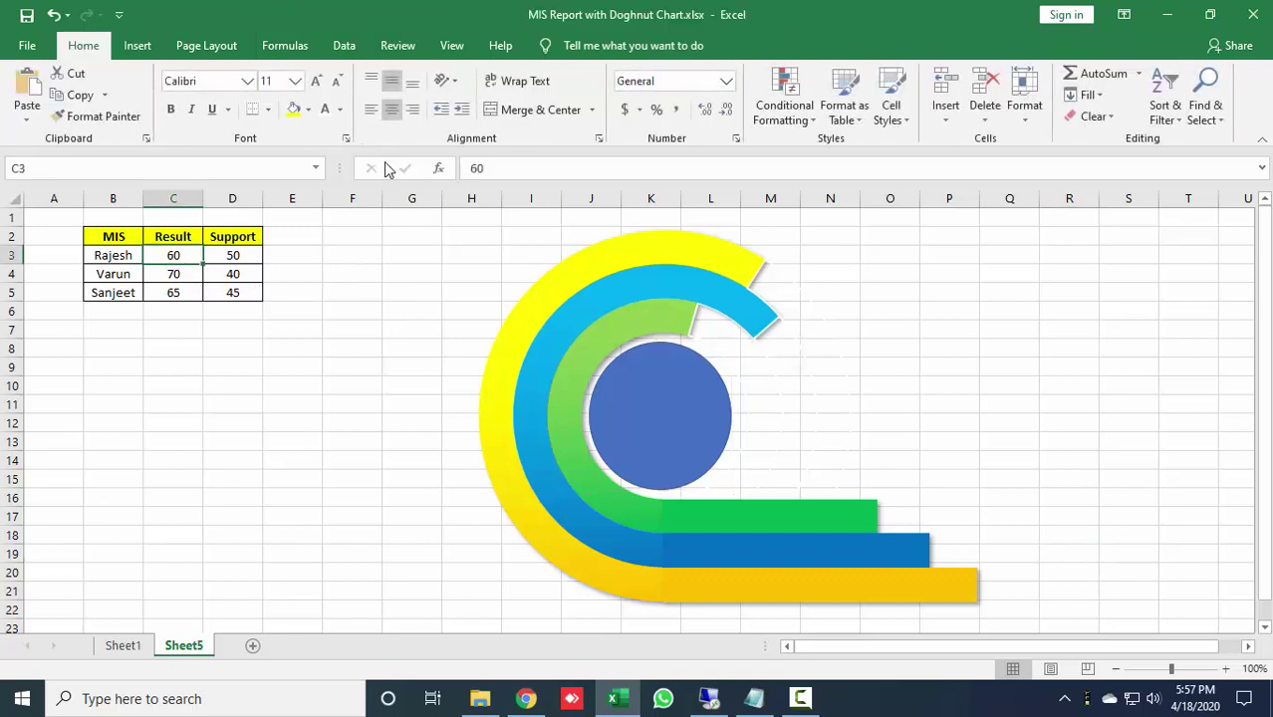
text(85)
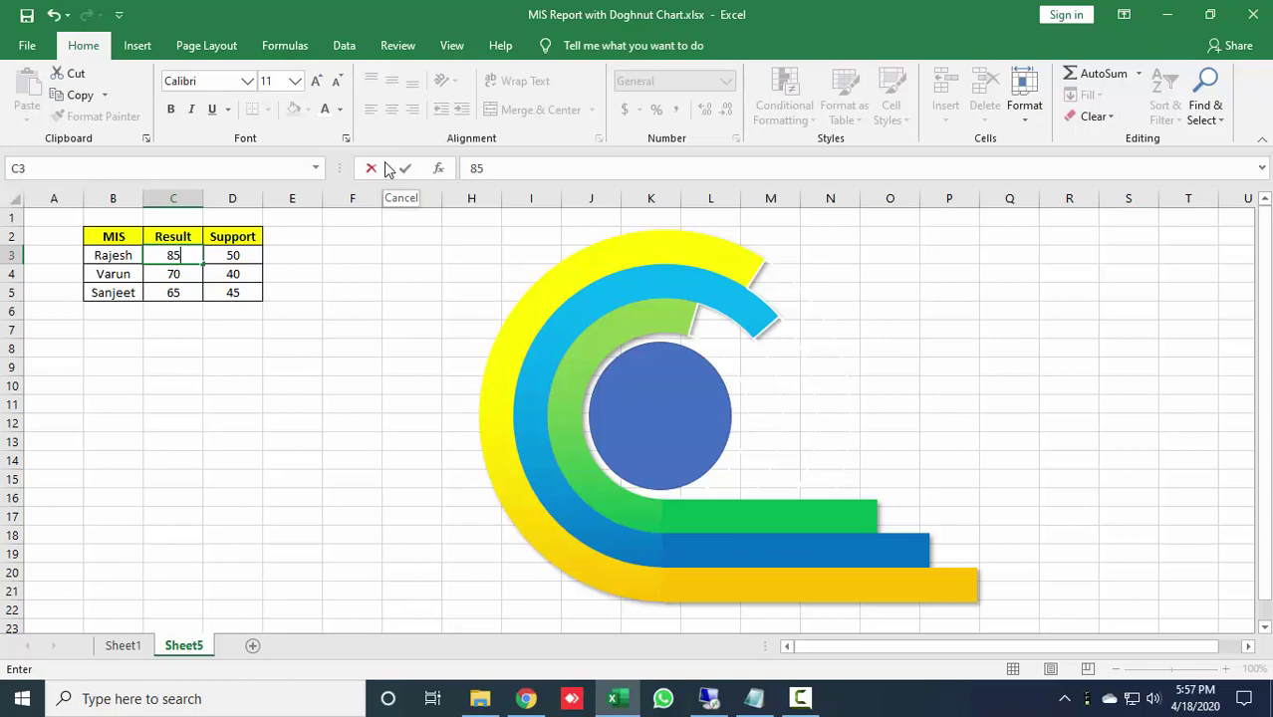
key(Return)
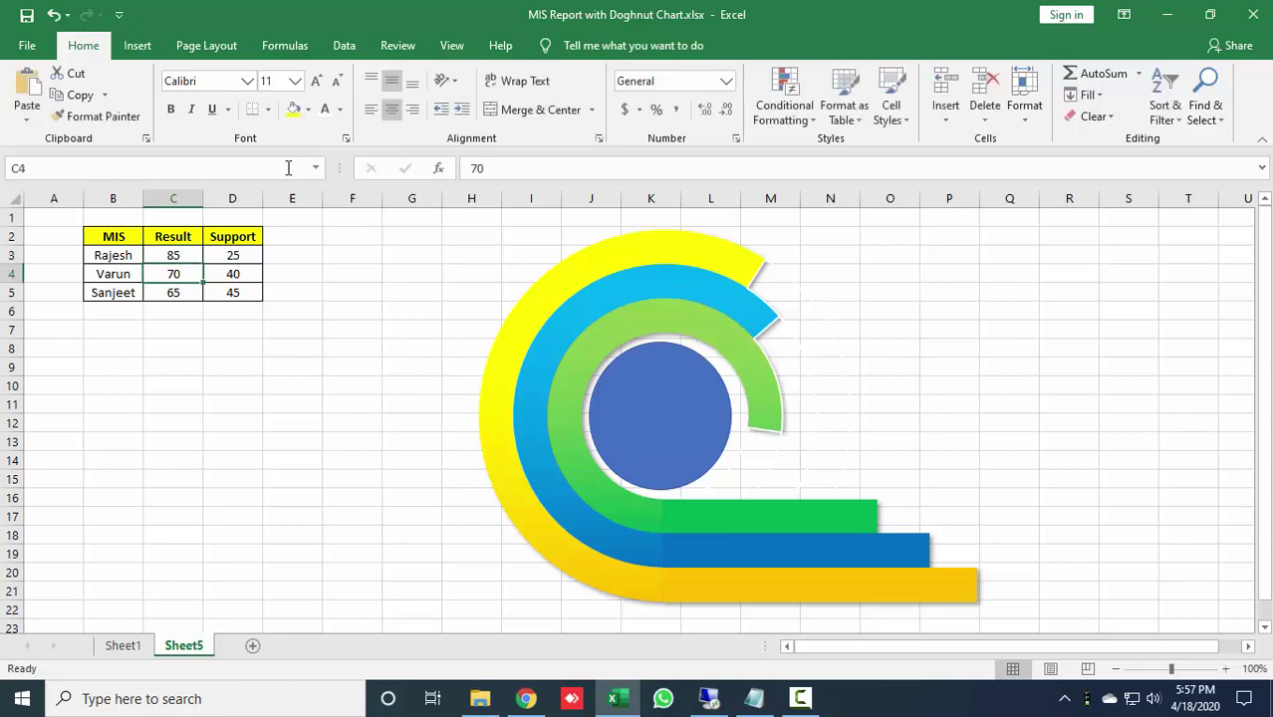
click(178, 256)
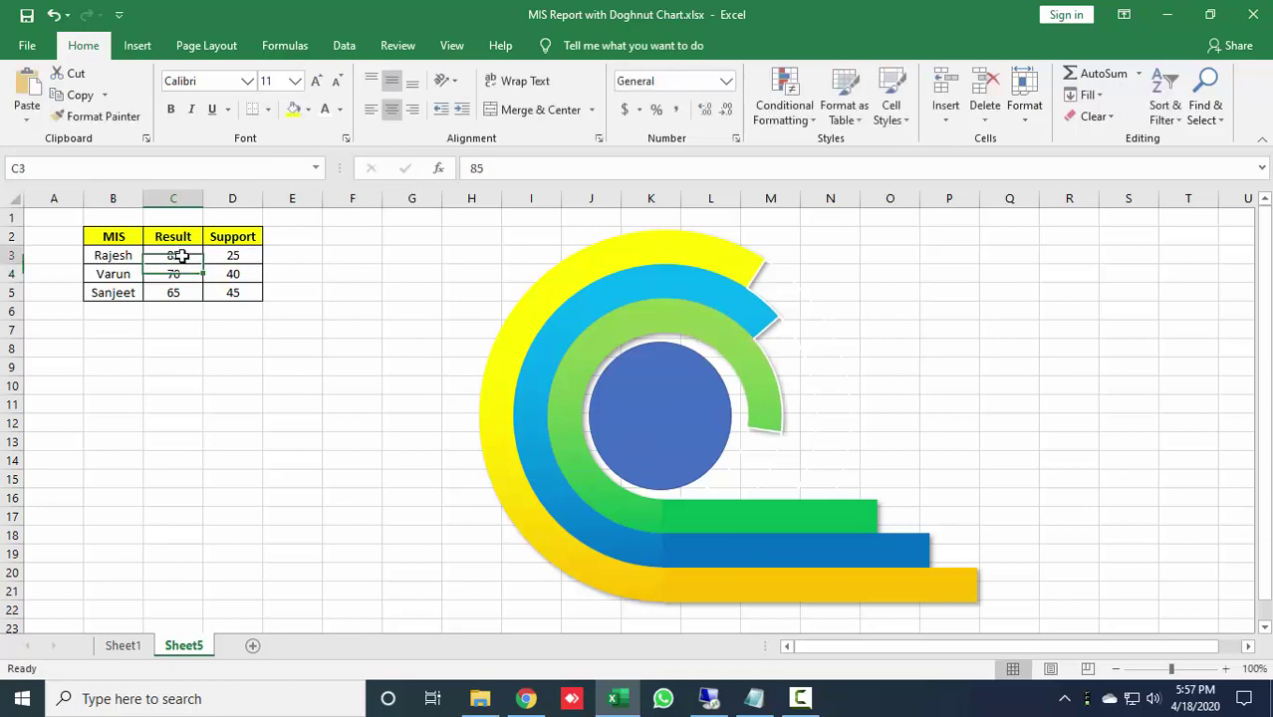
text(95)
key(Return)
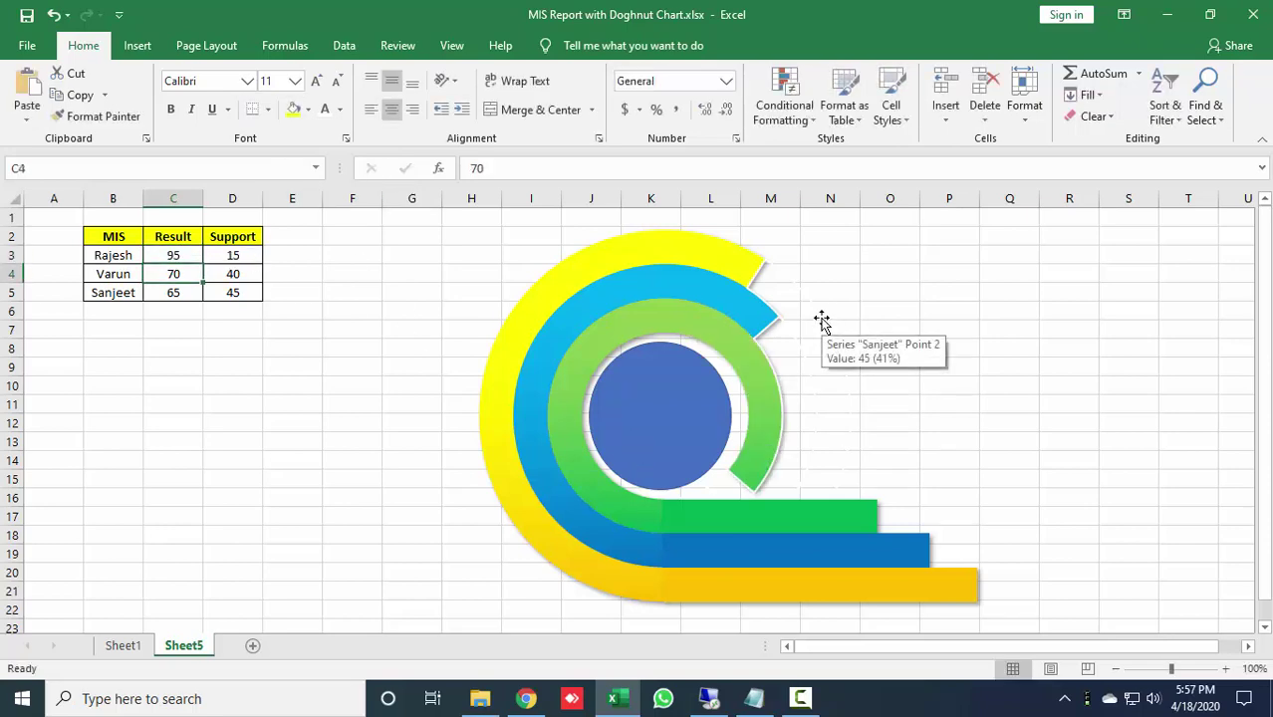
- Enlarge the central oval to about 1.84" by 1.85" so it fills the doughnut hole up to the green ring
click(655, 365)
drag(735, 414, 748, 415)
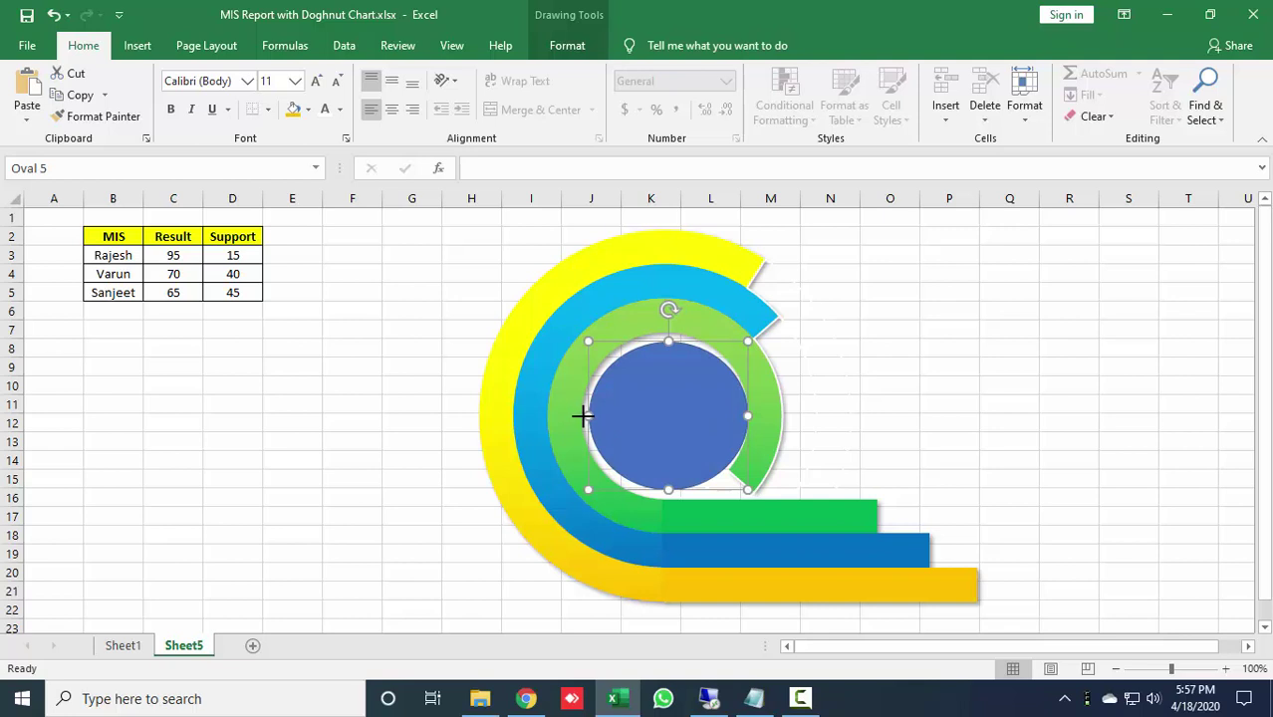
drag(587, 415, 586, 418)
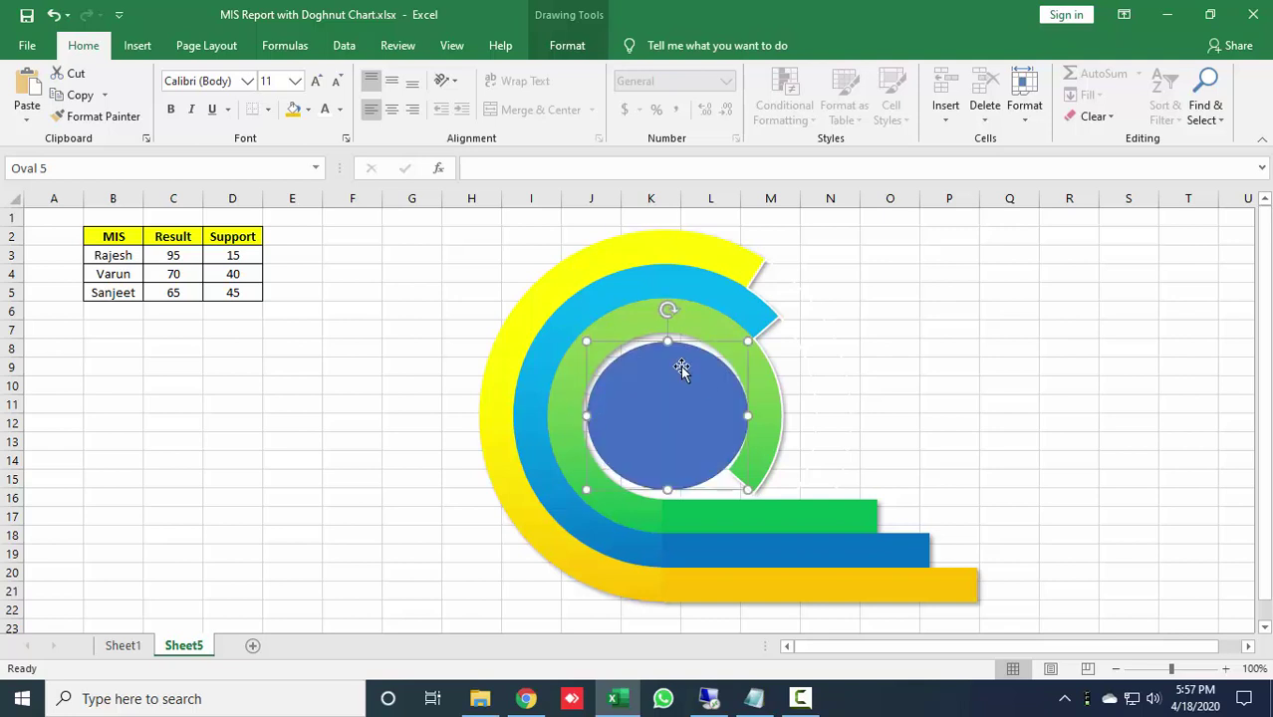
drag(667, 341, 667, 333)
drag(587, 411, 582, 411)
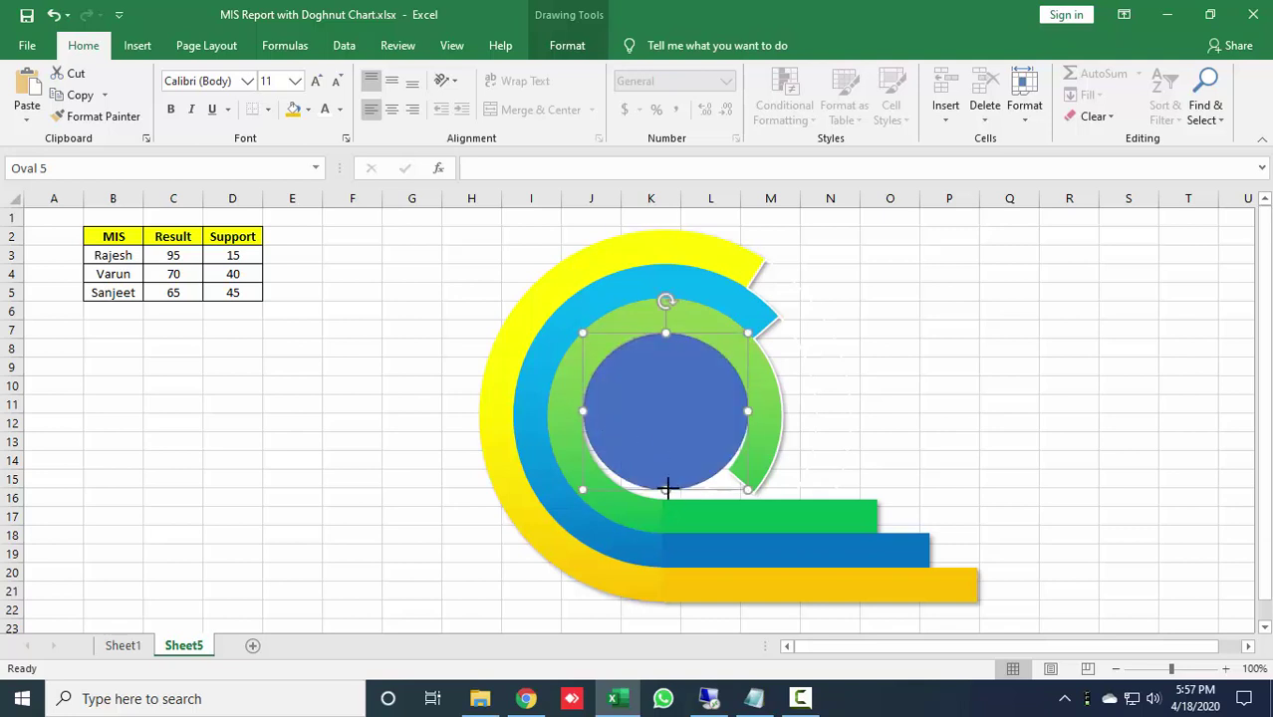
drag(666, 489, 662, 498)
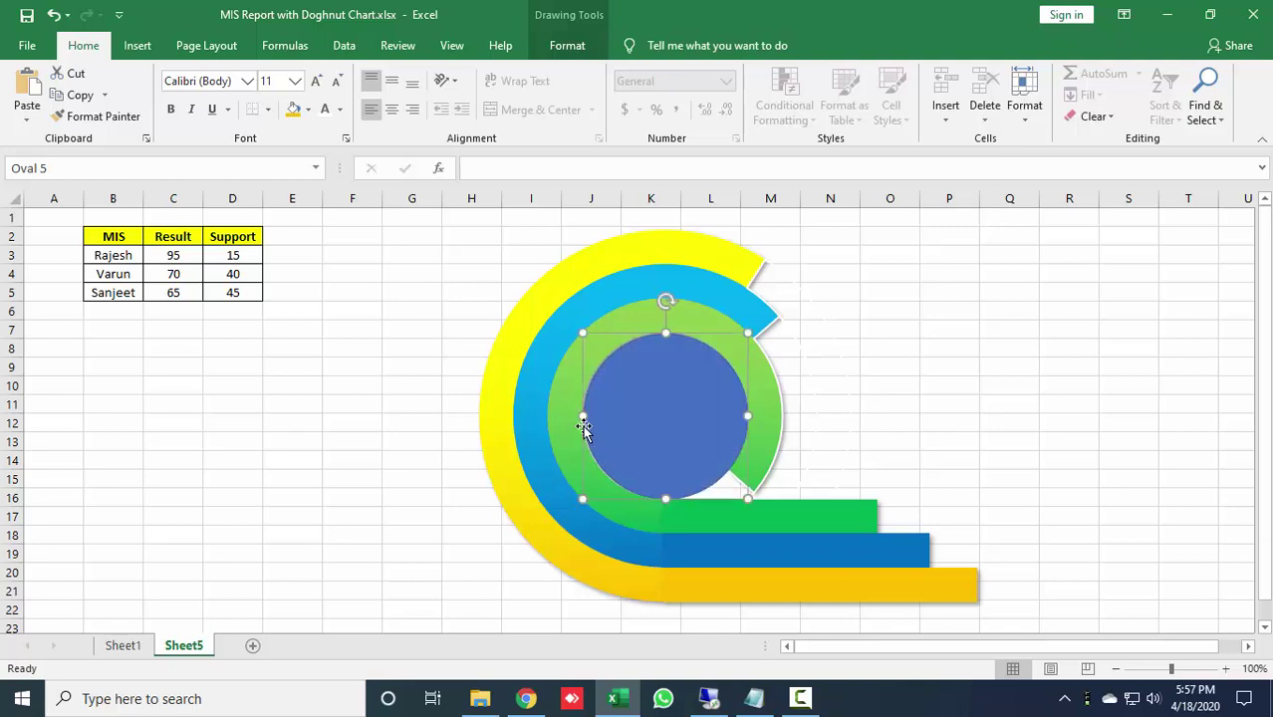
drag(584, 418, 582, 423)
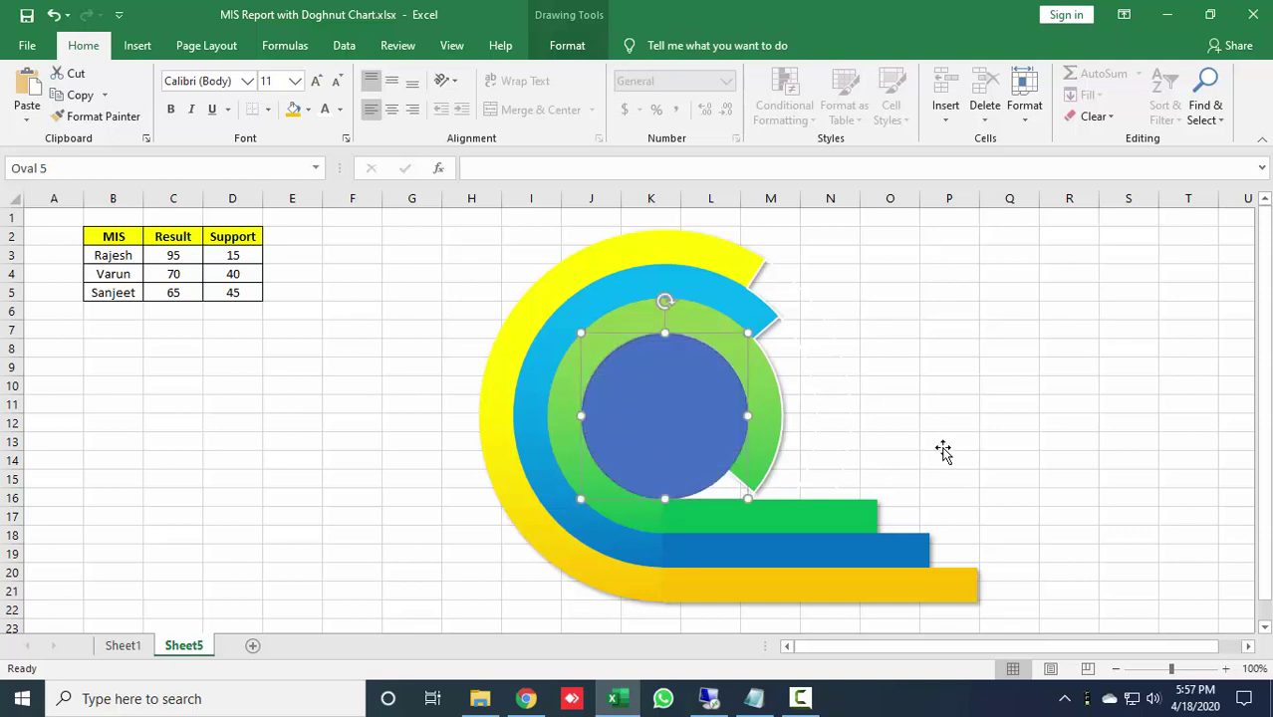
click(1009, 420)
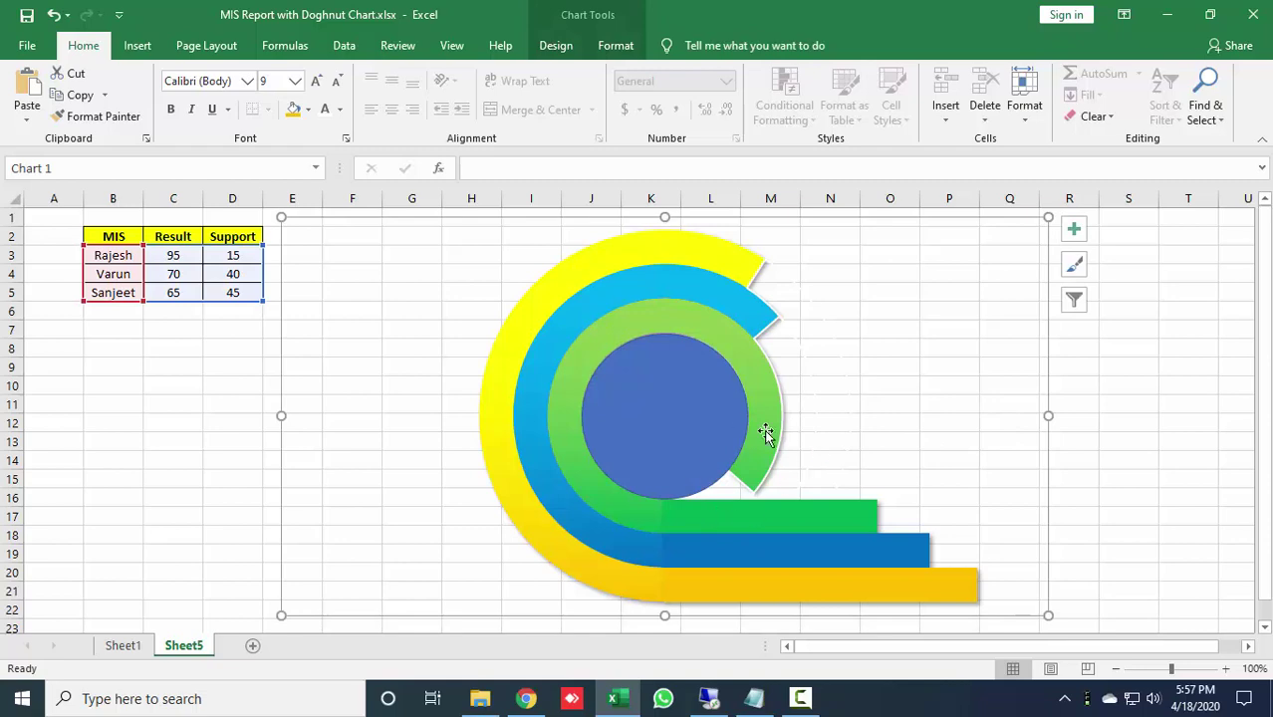
- Fill the central circle with the lightest theme gray and remove its outline
click(698, 424)
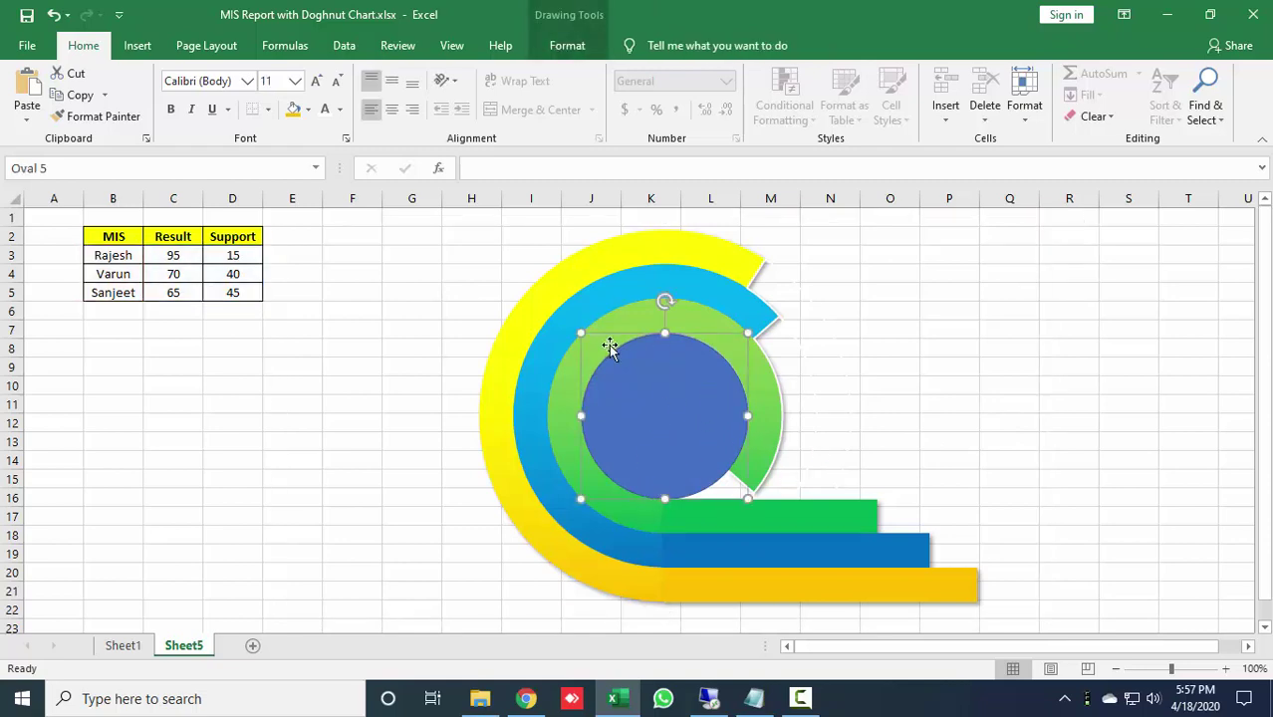
click(567, 46)
click(486, 74)
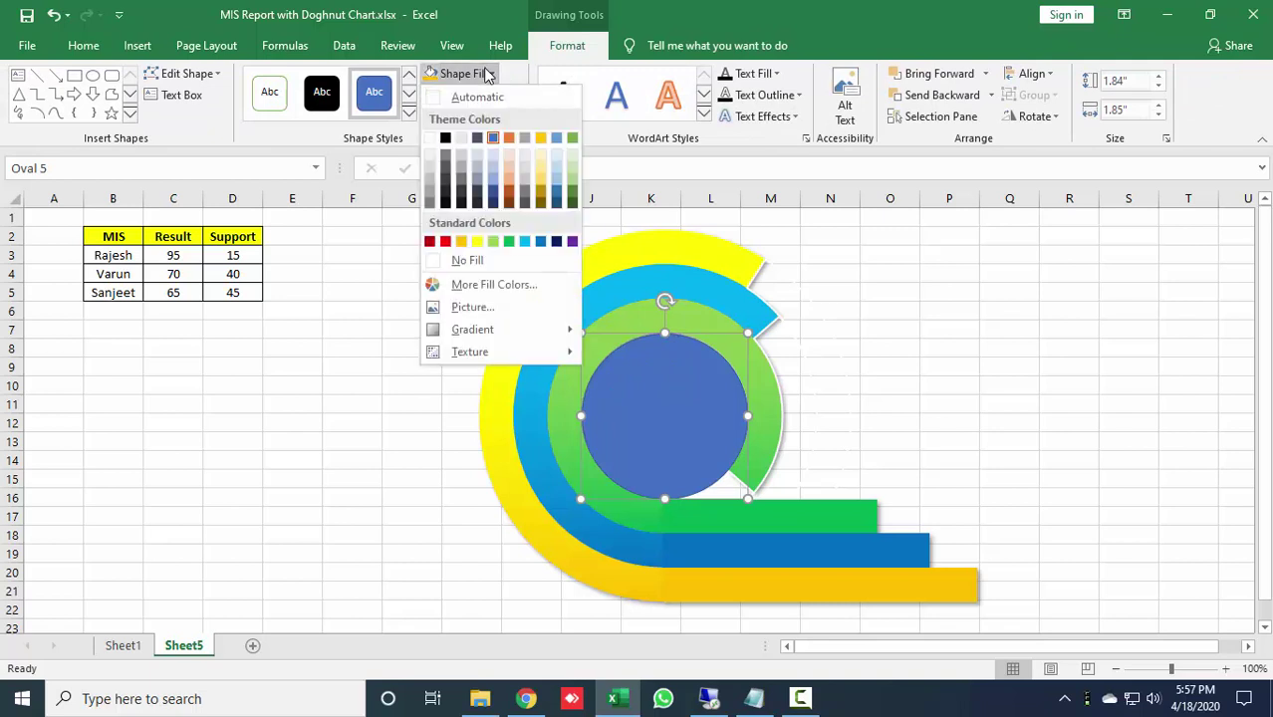
click(527, 162)
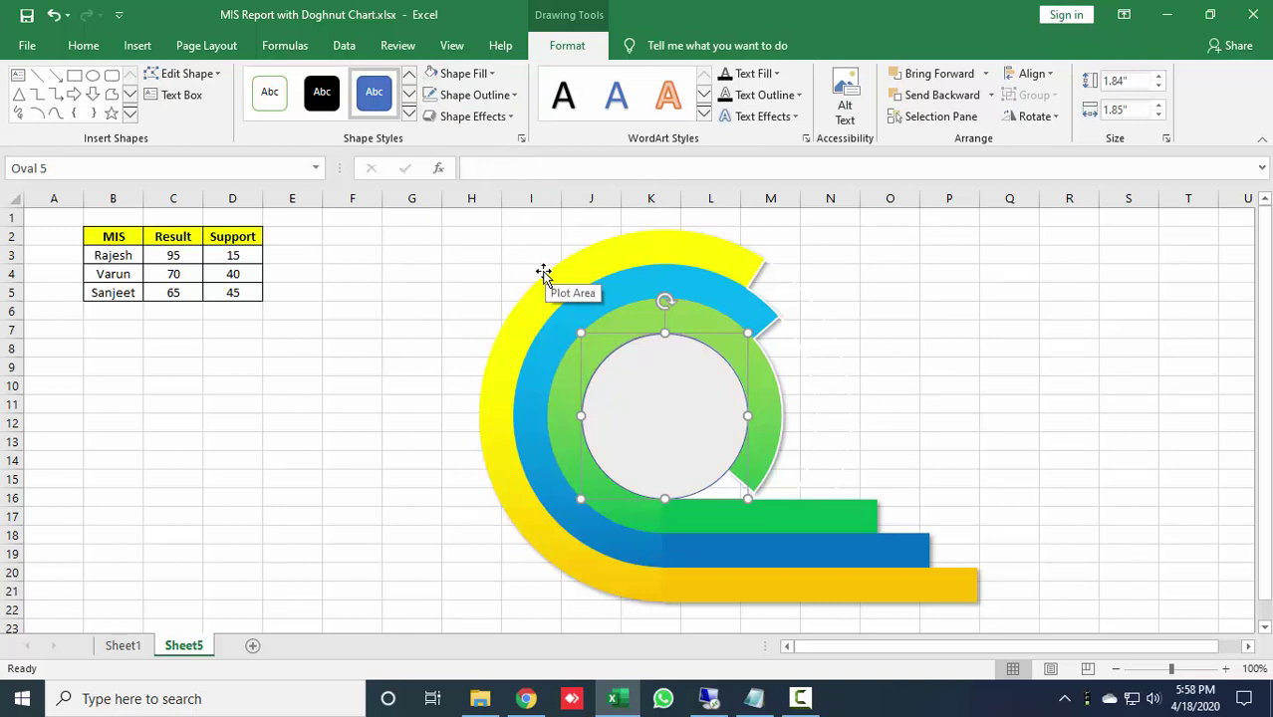
click(474, 95)
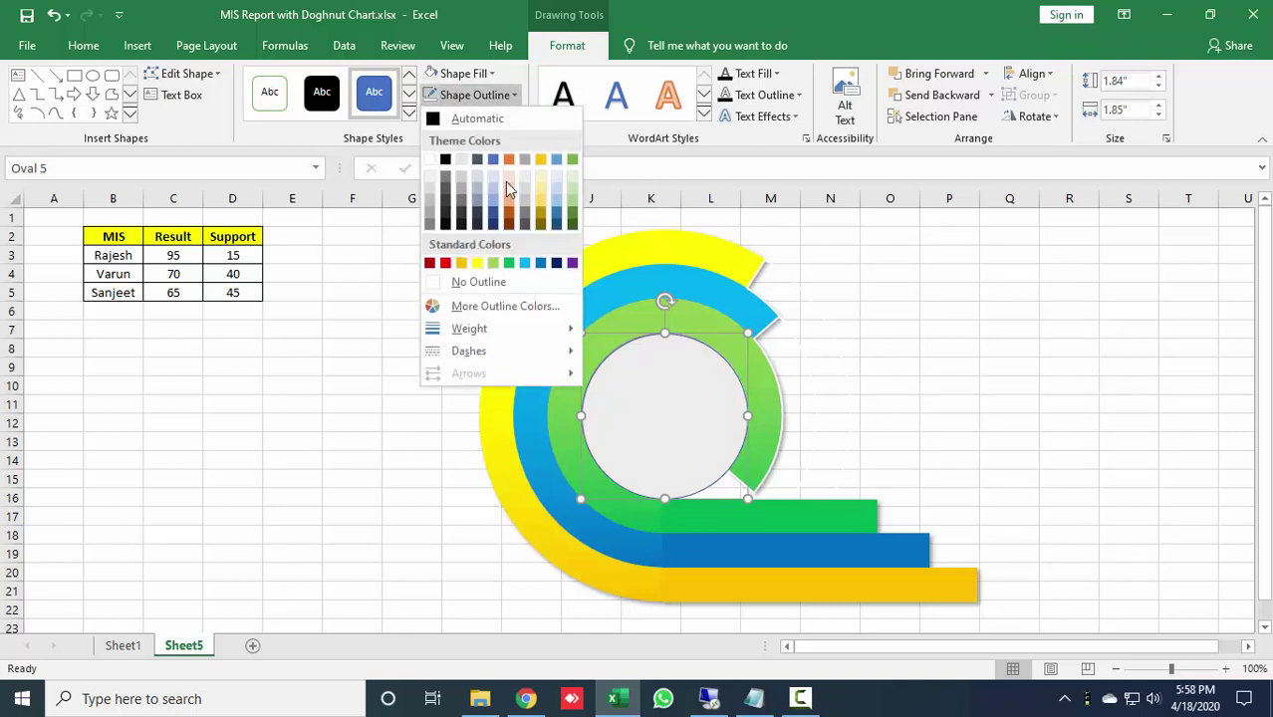
click(501, 281)
- Add an outer shadow to the central circle and deselect it
click(474, 115)
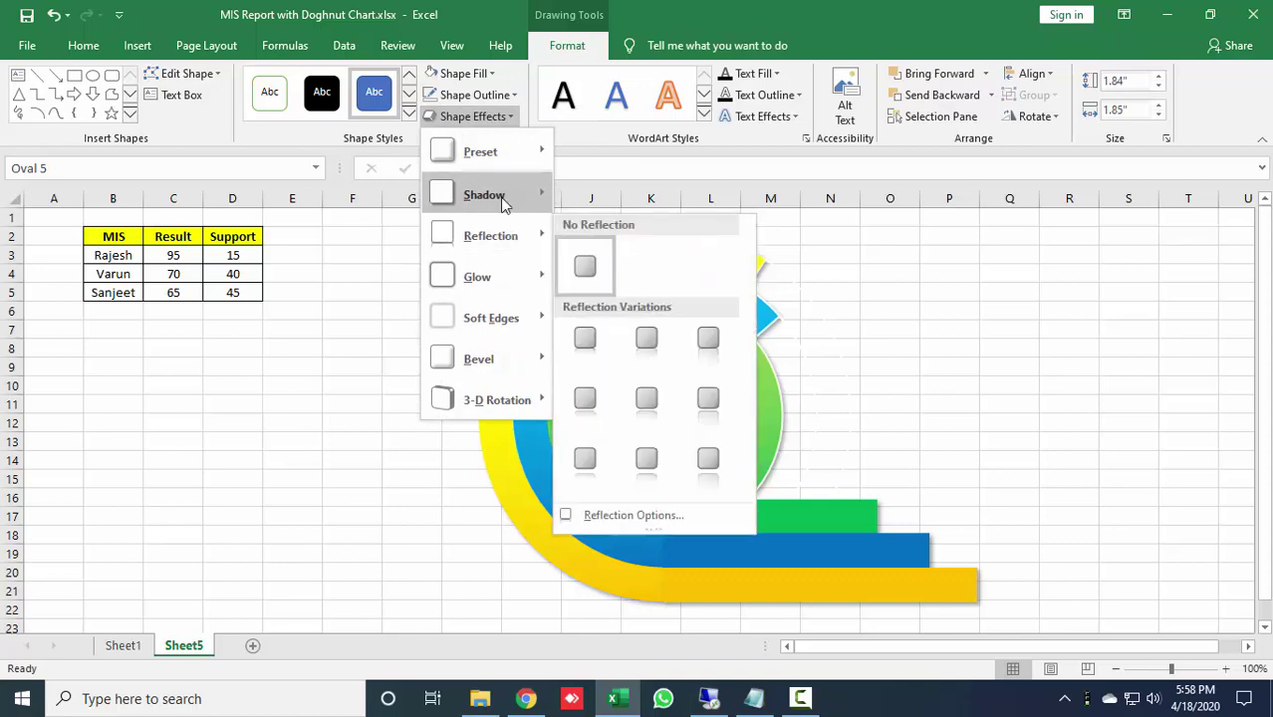
mouse_move(484, 195)
click(586, 277)
click(1058, 400)
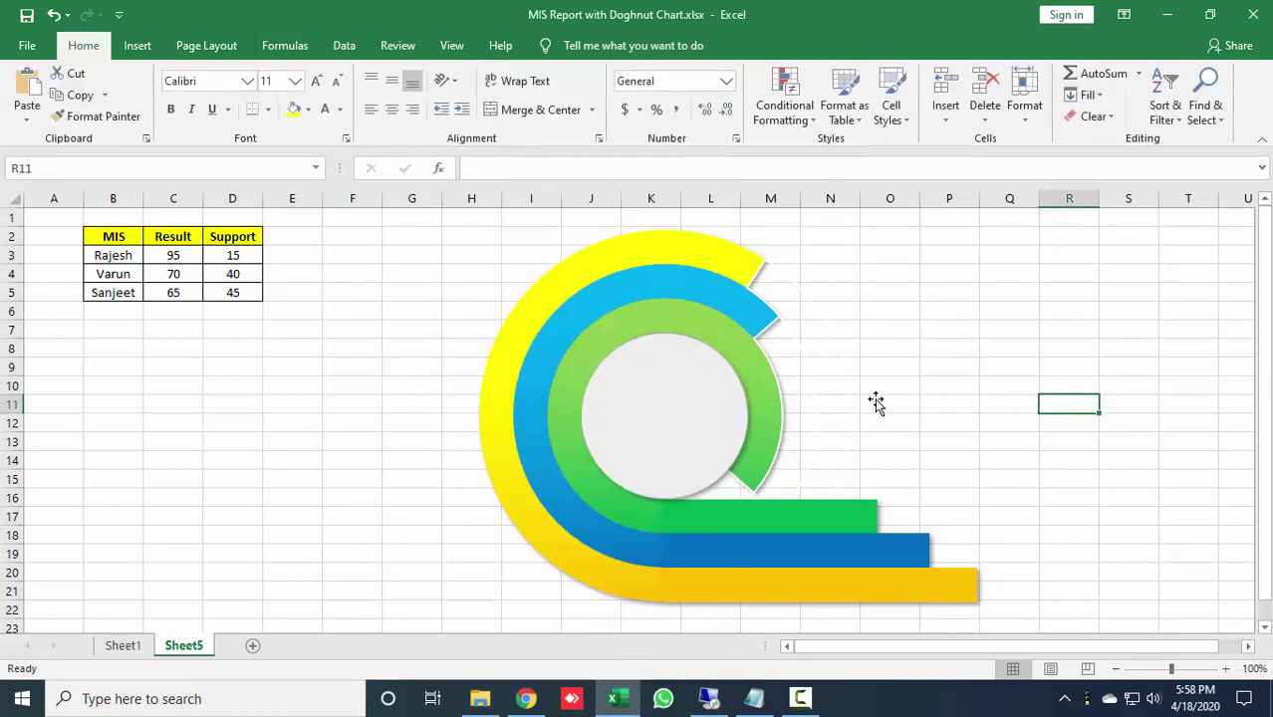
- Examine the text labels on the reference chart's bars in Sheet1 and return to Sheet5
click(294, 480)
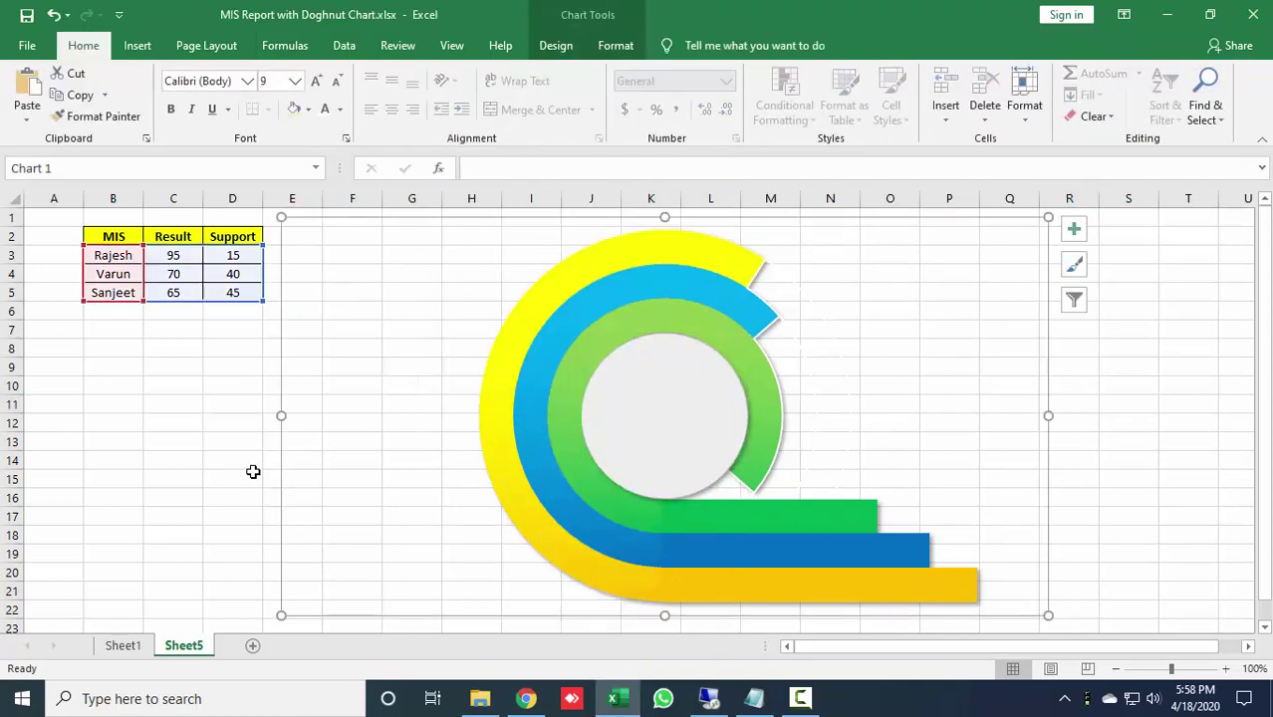
click(199, 439)
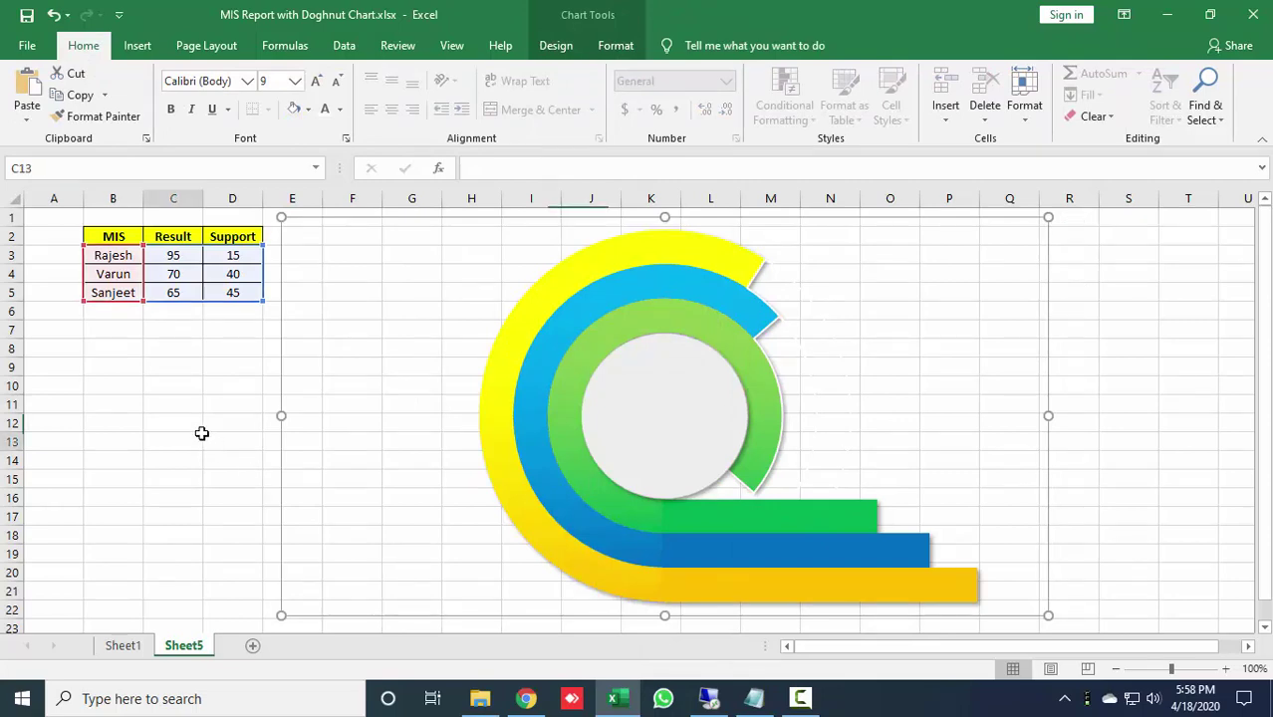
click(136, 648)
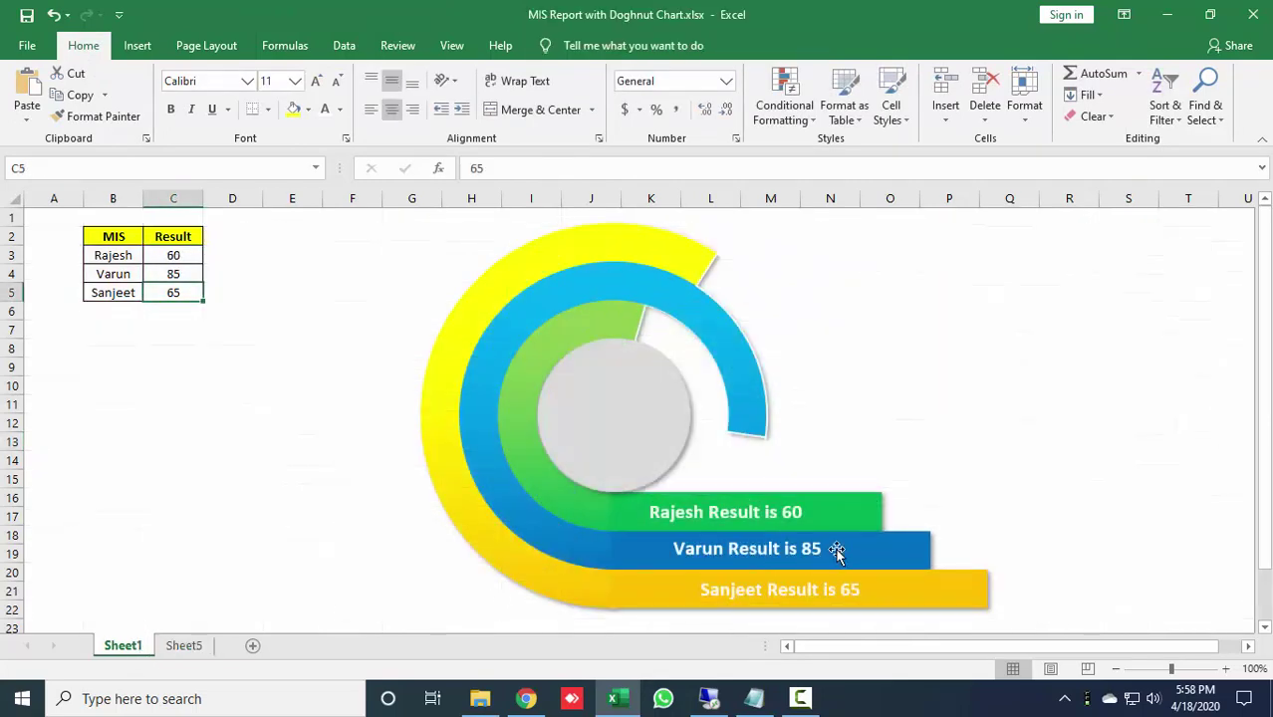
click(177, 647)
click(277, 346)
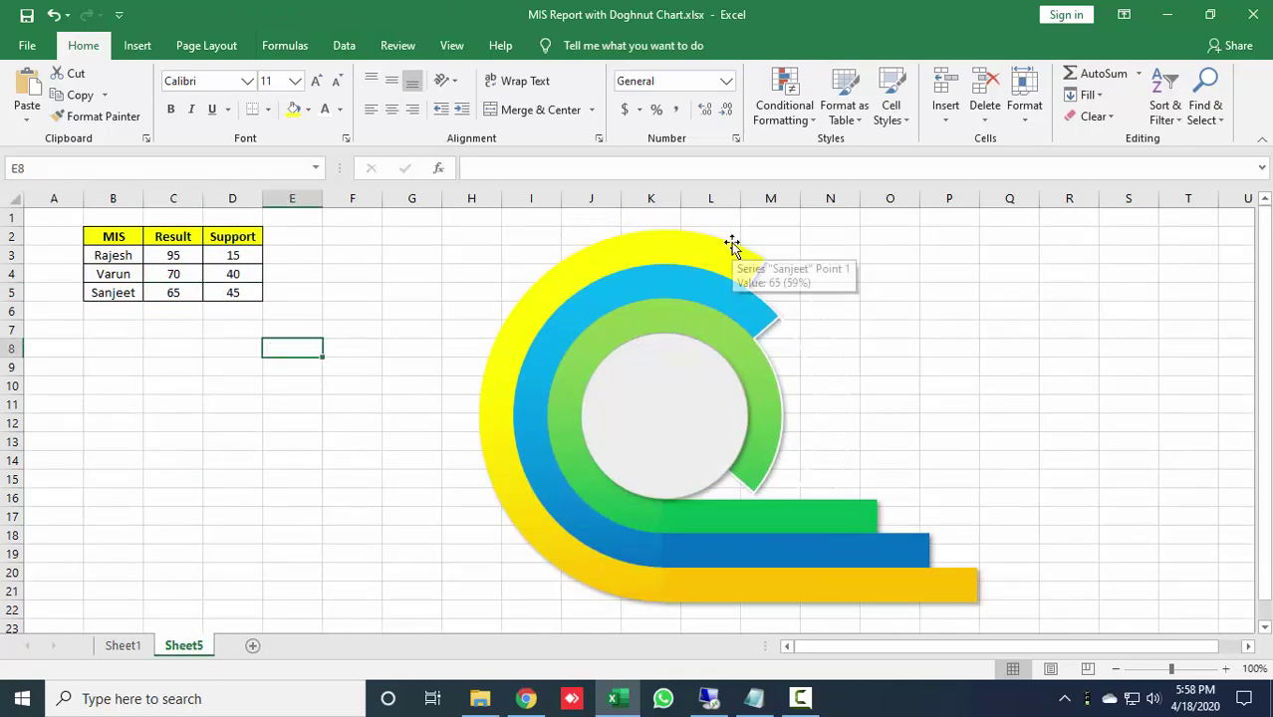
- Enter the formula =B3 & " Result is " & C3 in cell E3
key(Up)
key(Up)
key(Up)
key(Up)
key(Up)
key(Up)
key(Down)
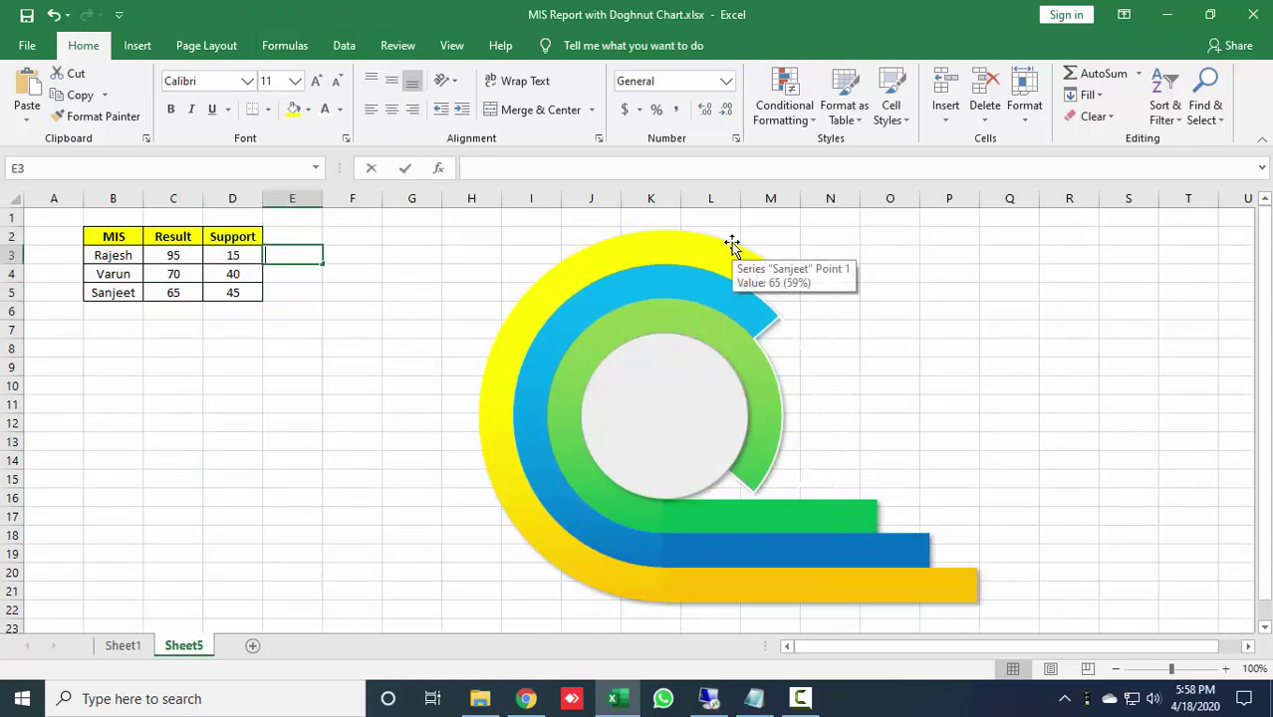
text(=)
key(Left)
key(Left)
key(Left)
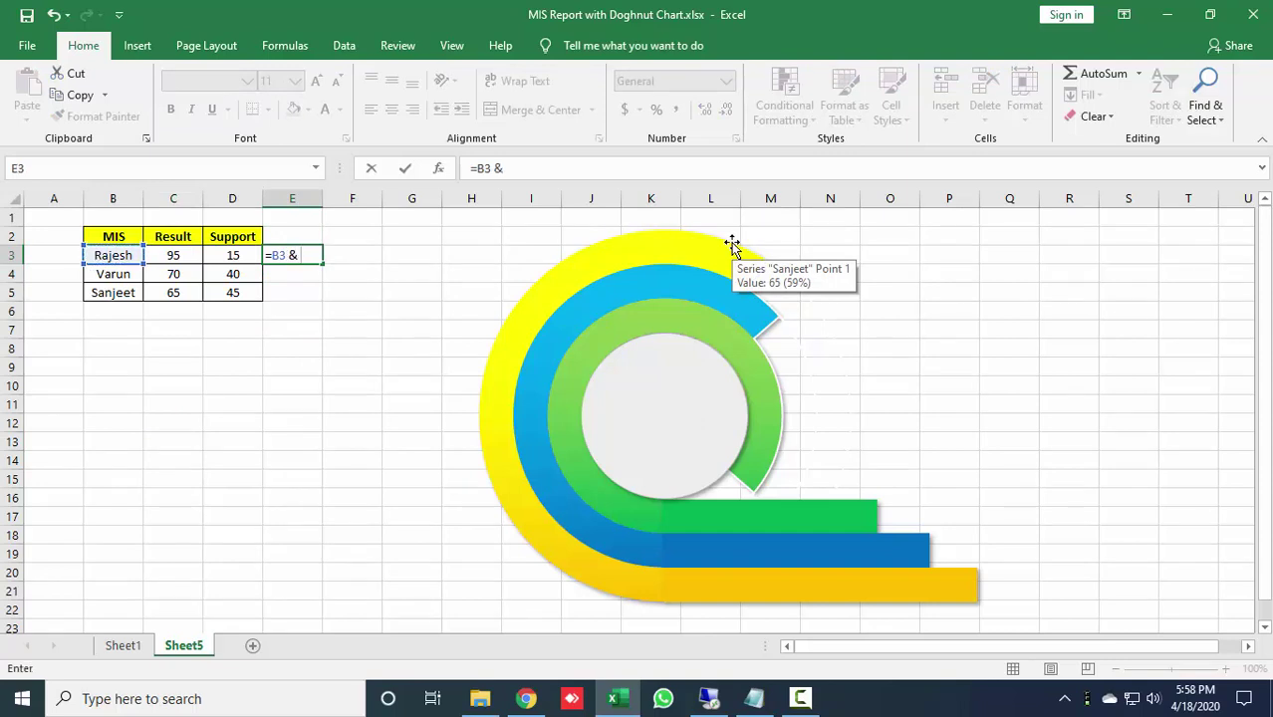
text(& " Result is " &)
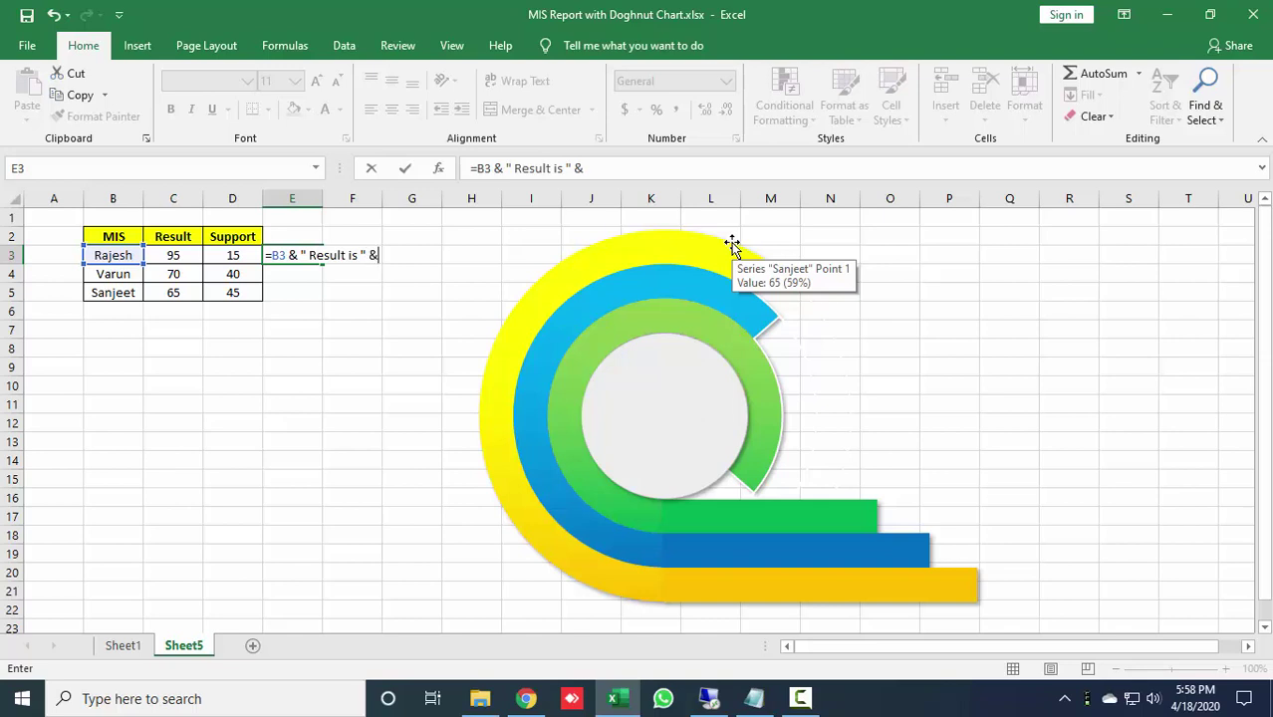
key(Left)
key(Left)
key(Left)
key(Right)
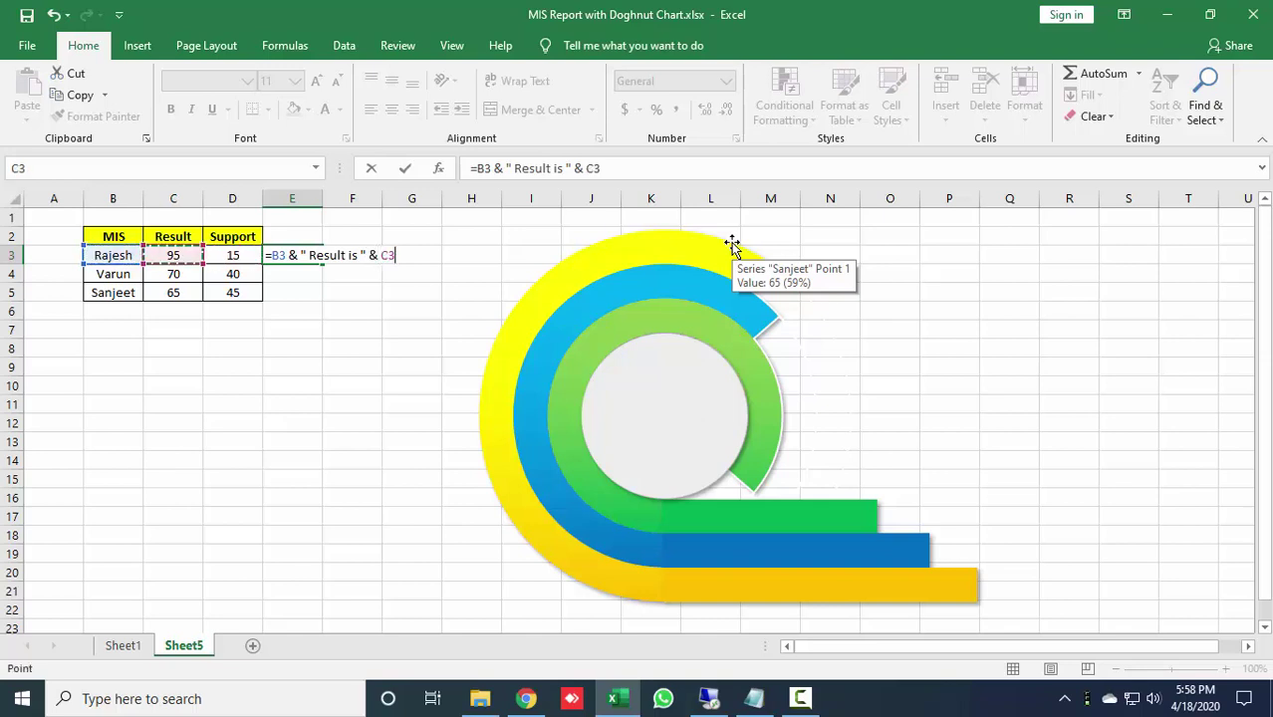
key(Return)
key(Up)
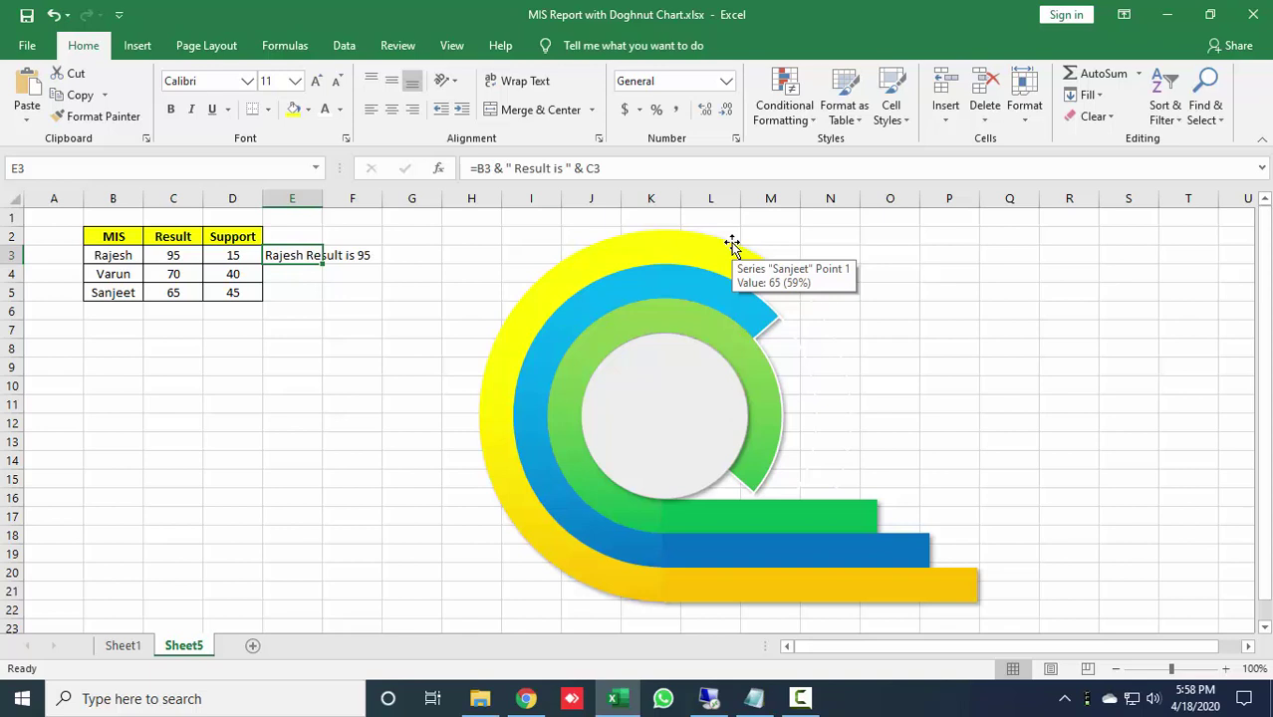
- Copy the label formula from E3 down through E5 and deselect the range
key(ctrl+c)
key(shift+Down)
key(shift+Down)
key(Return)
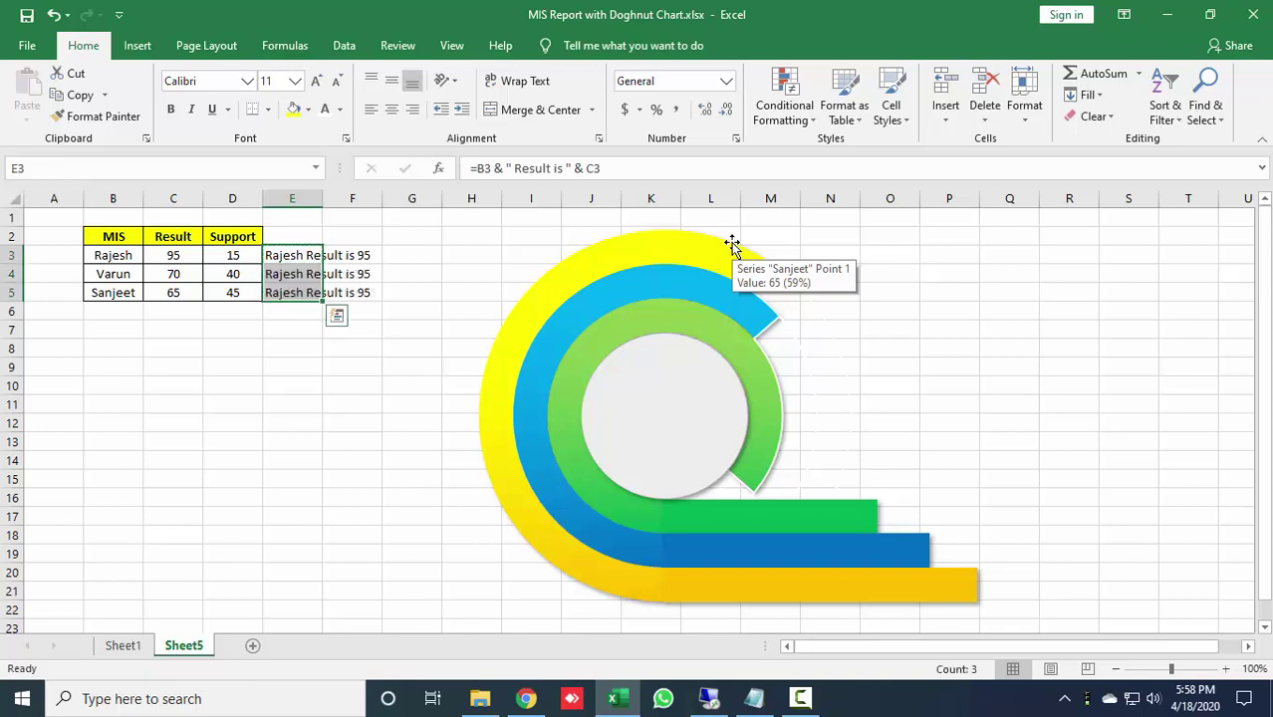
click(281, 319)
click(176, 334)
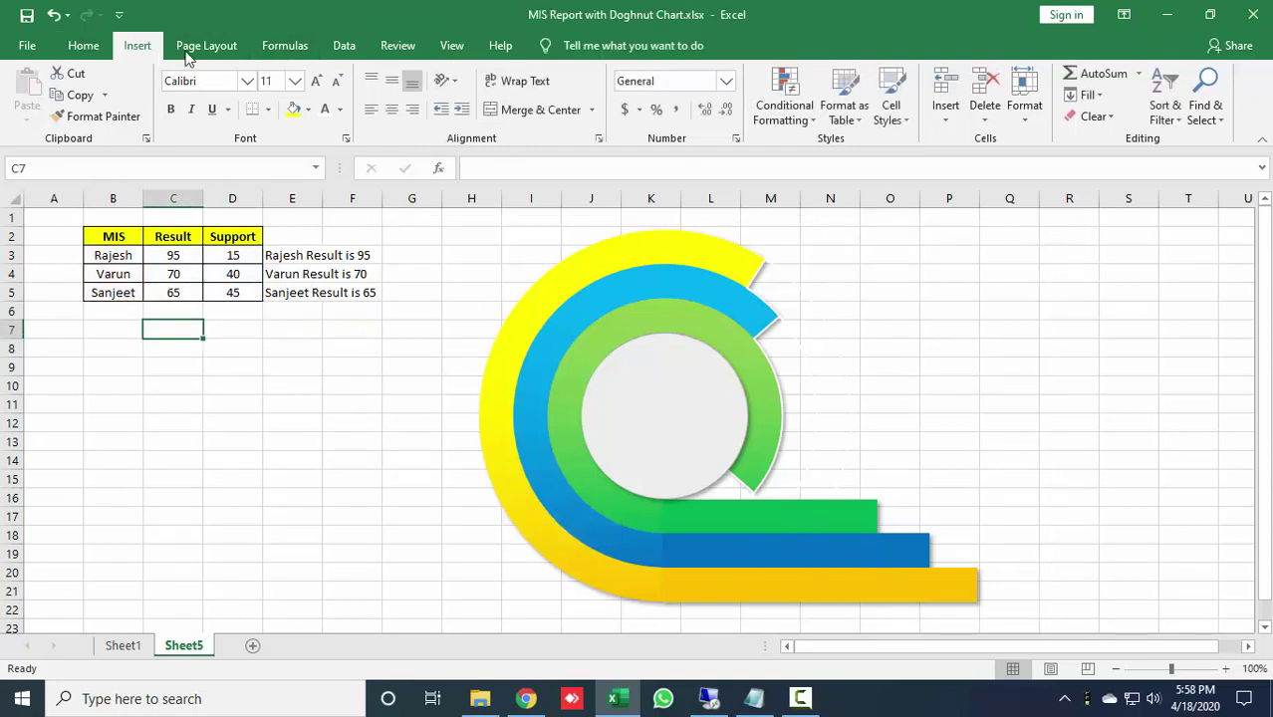
- Insert a text box in the empty area right of the chart and link its text to cell E3
click(137, 44)
click(1051, 100)
click(1053, 179)
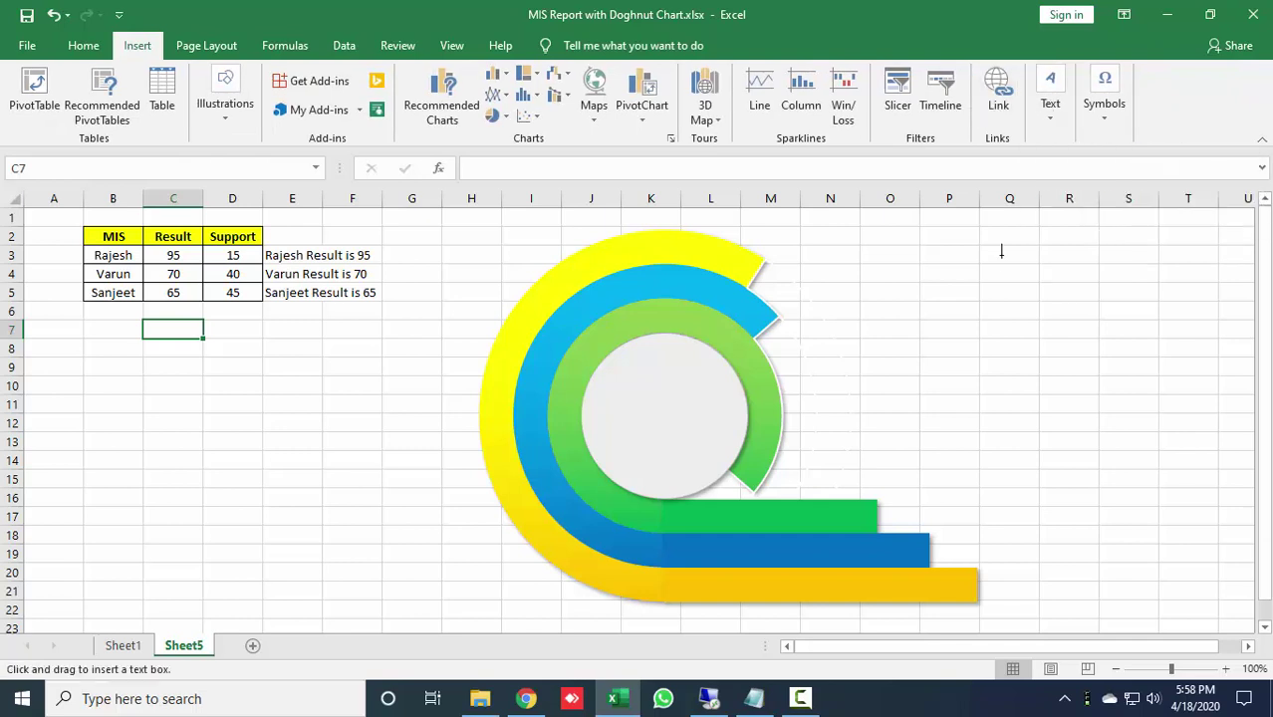
mouse_move(997, 262)
mouse_down()
mouse_move(1089, 308)
mouse_move(1182, 295)
mouse_move(1153, 291)
mouse_up()
click(677, 168)
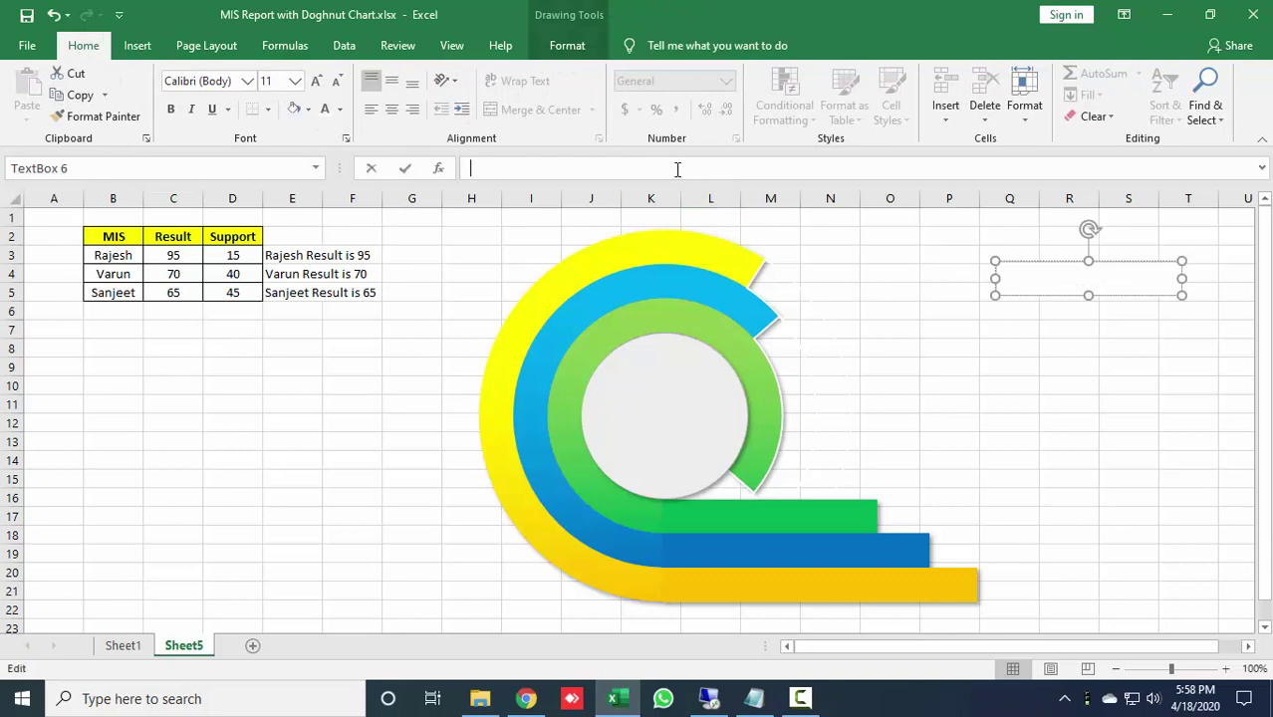
text(=)
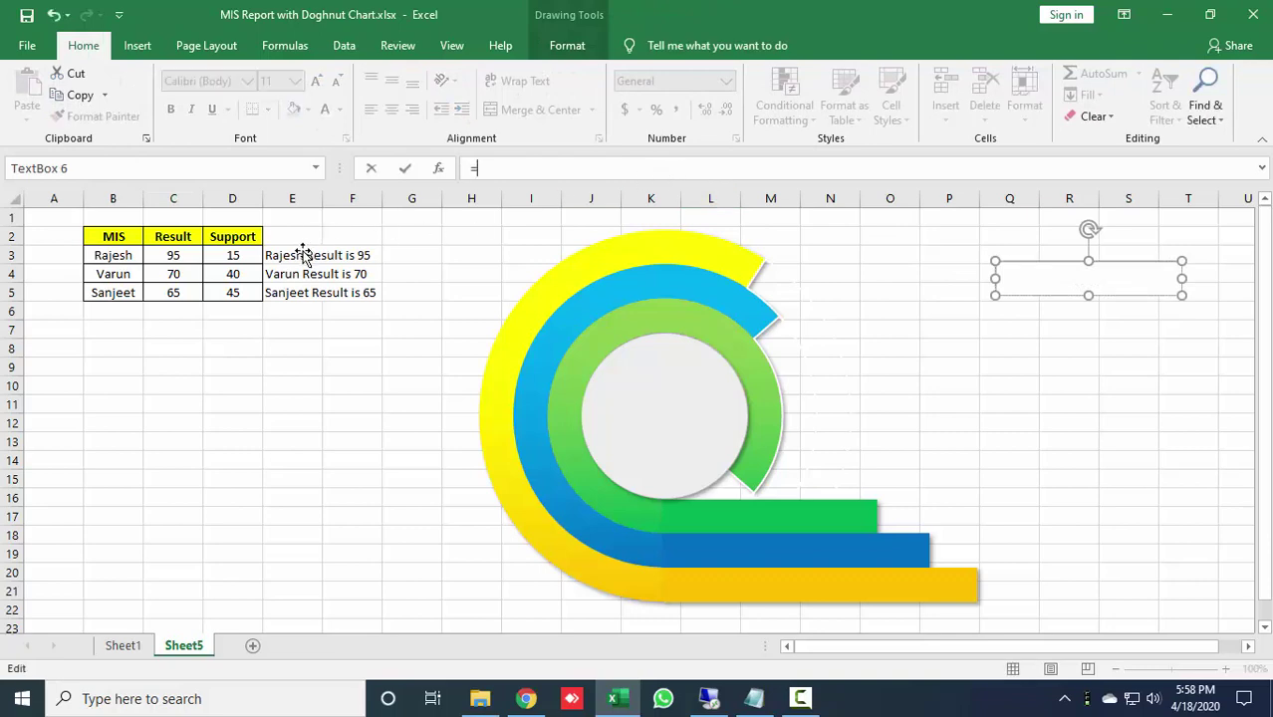
click(270, 256)
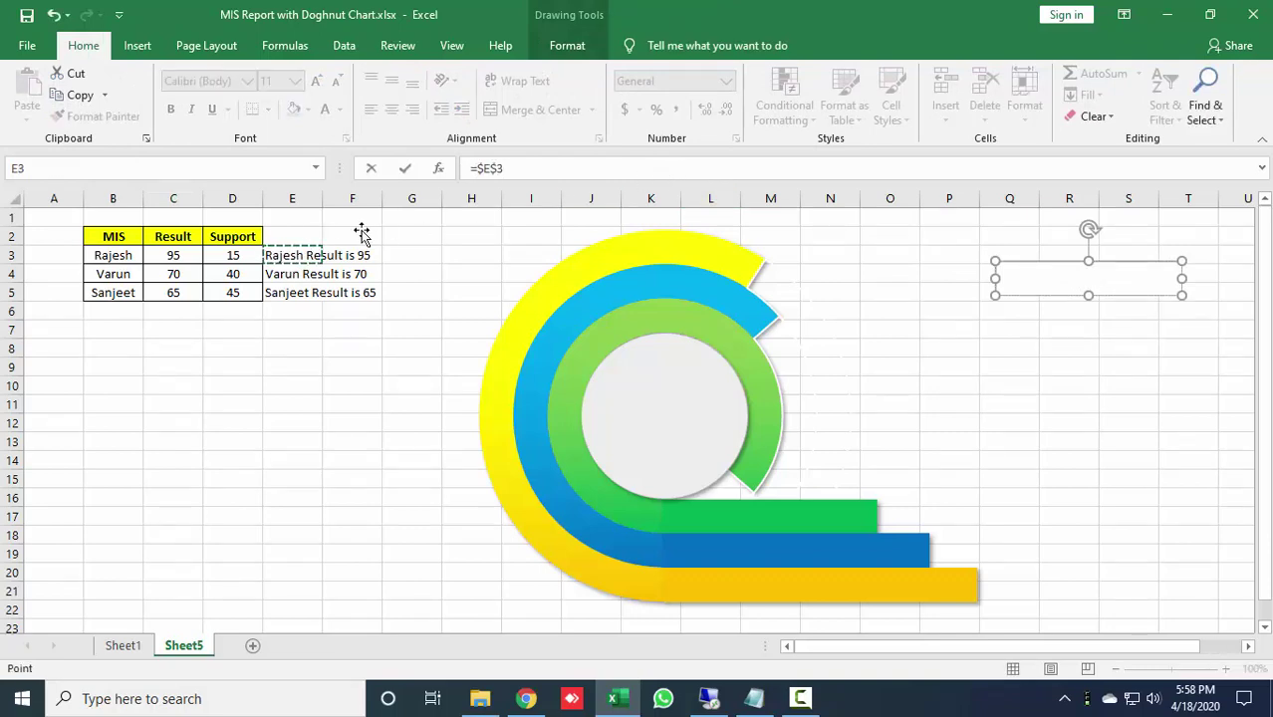
key(Return)
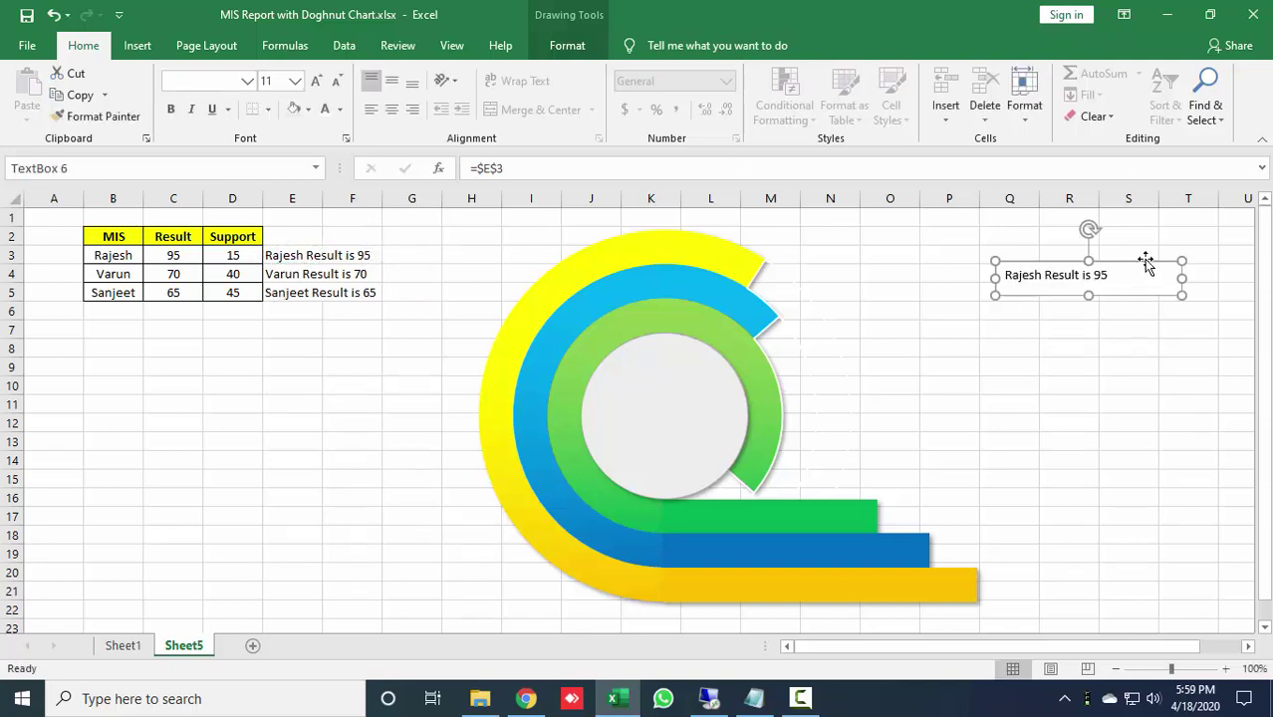
- Make the linked text bold at 14 pt, resize its box to about 0.29" by 1.73", and place it on the green bar
drag(1089, 296, 1092, 288)
drag(1184, 275, 1126, 278)
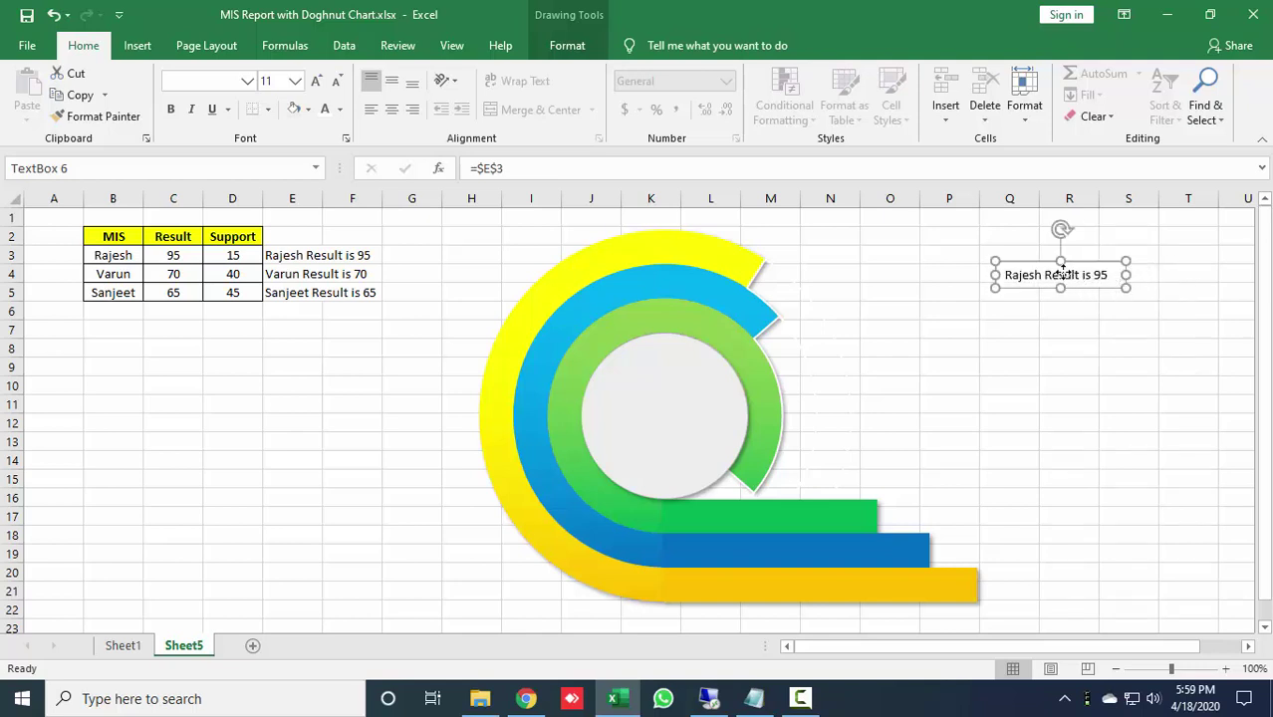
triple_click(1063, 275)
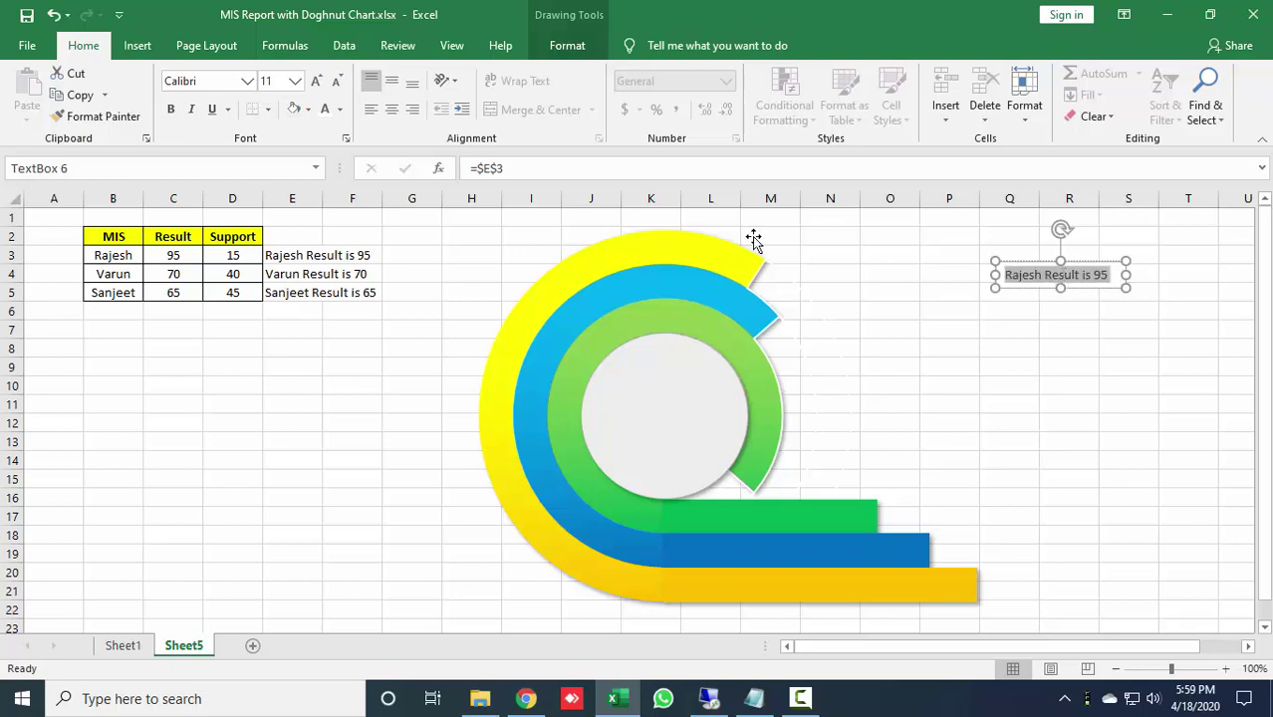
click(171, 109)
click(316, 80)
click(316, 80)
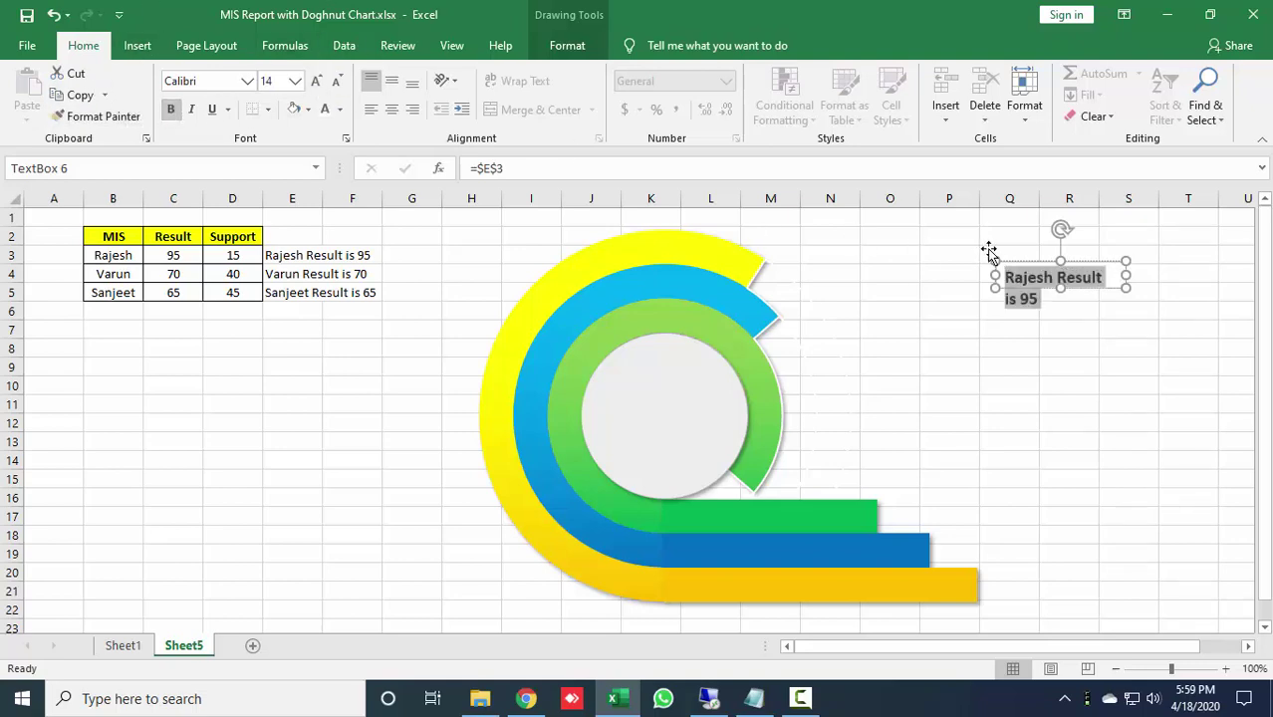
drag(1126, 277, 1151, 277)
drag(1072, 269, 800, 511)
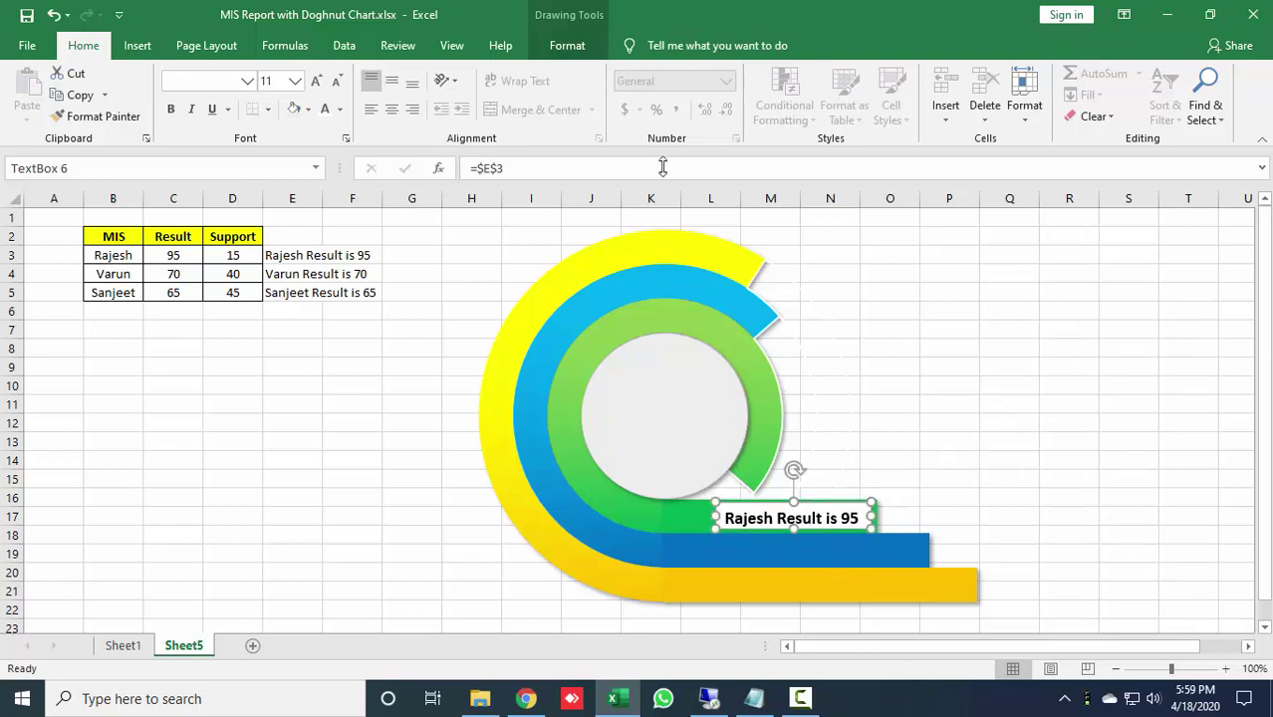
- Remove the fill and outline of the green bar's text box and apply the first outer shadow preset
click(575, 46)
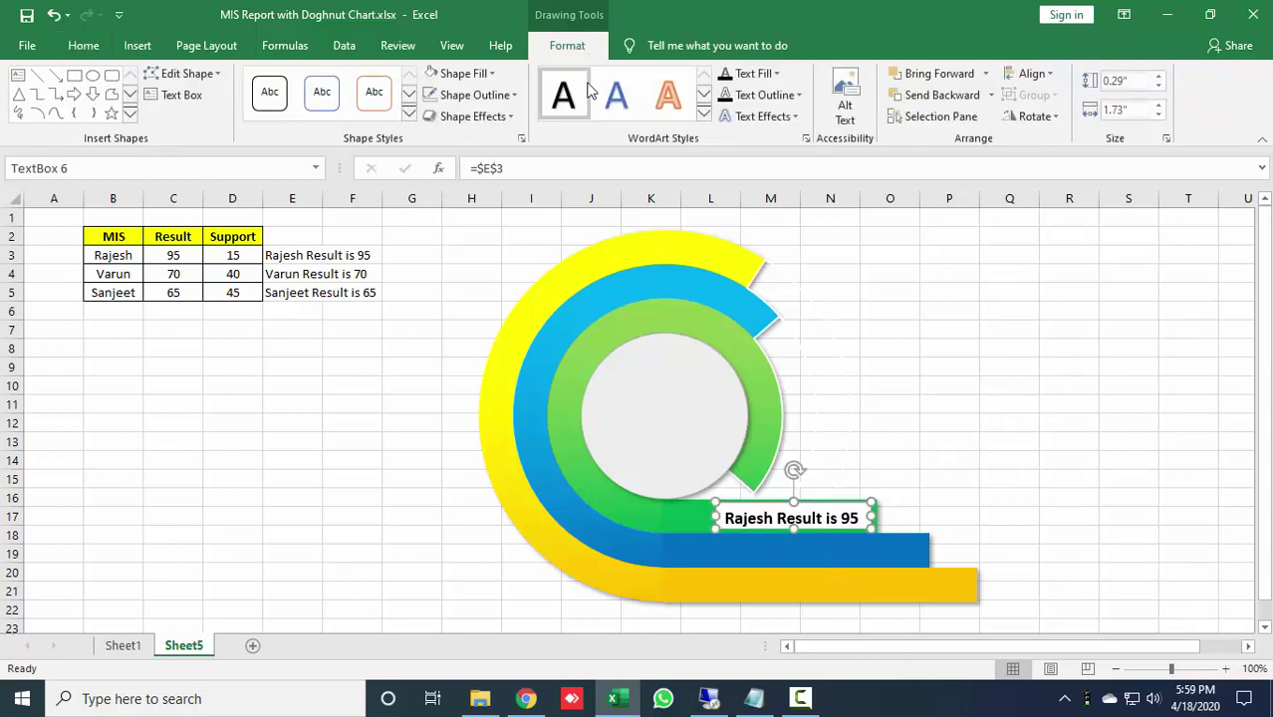
click(492, 76)
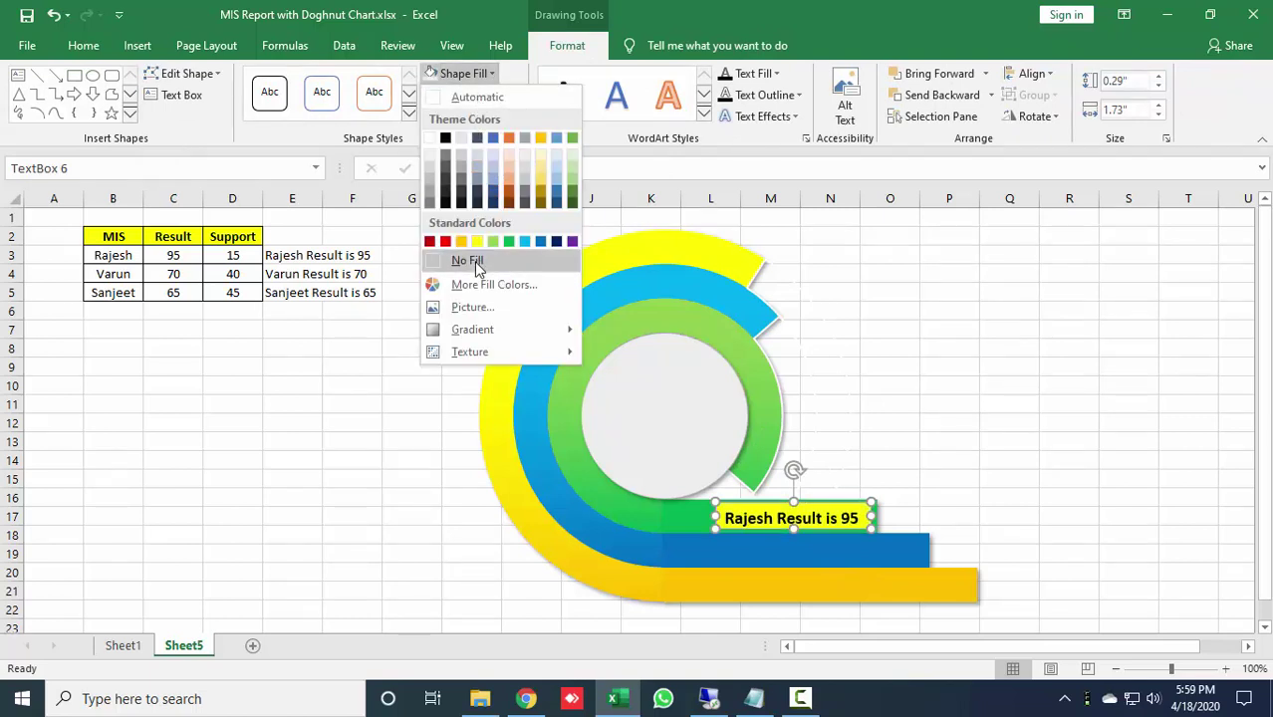
click(474, 261)
click(475, 94)
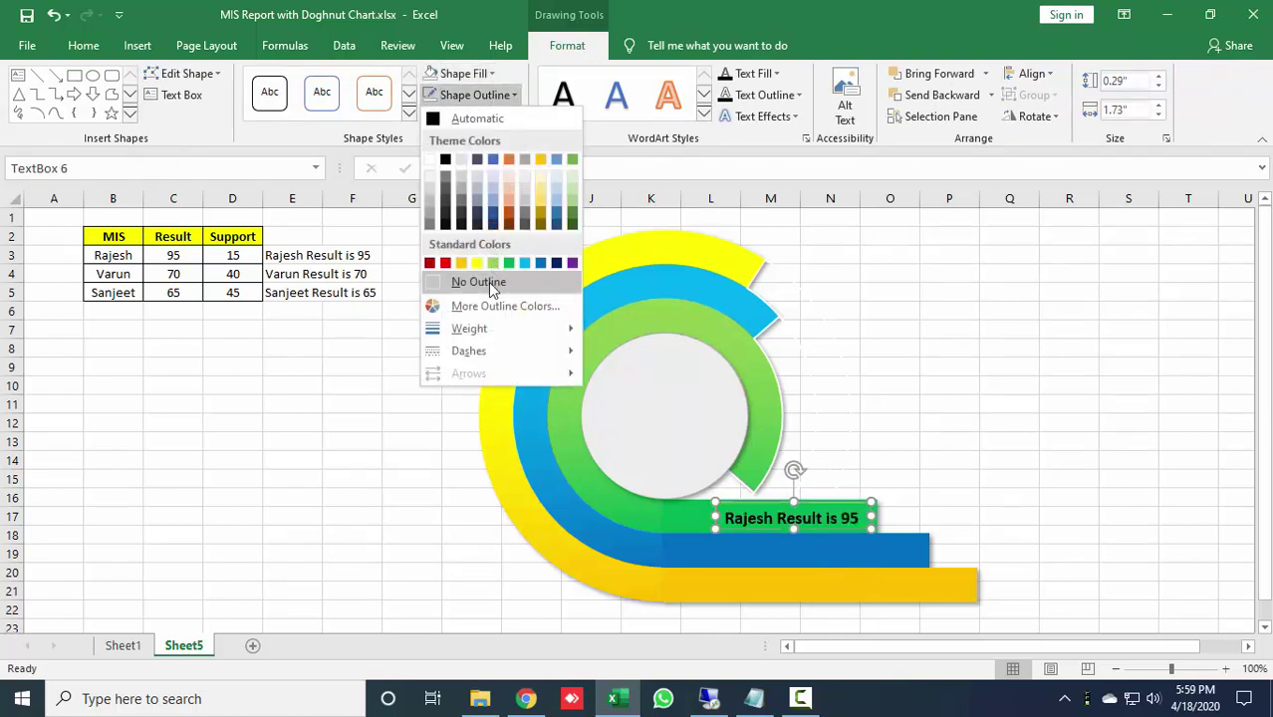
click(488, 282)
click(473, 117)
mouse_move(503, 204)
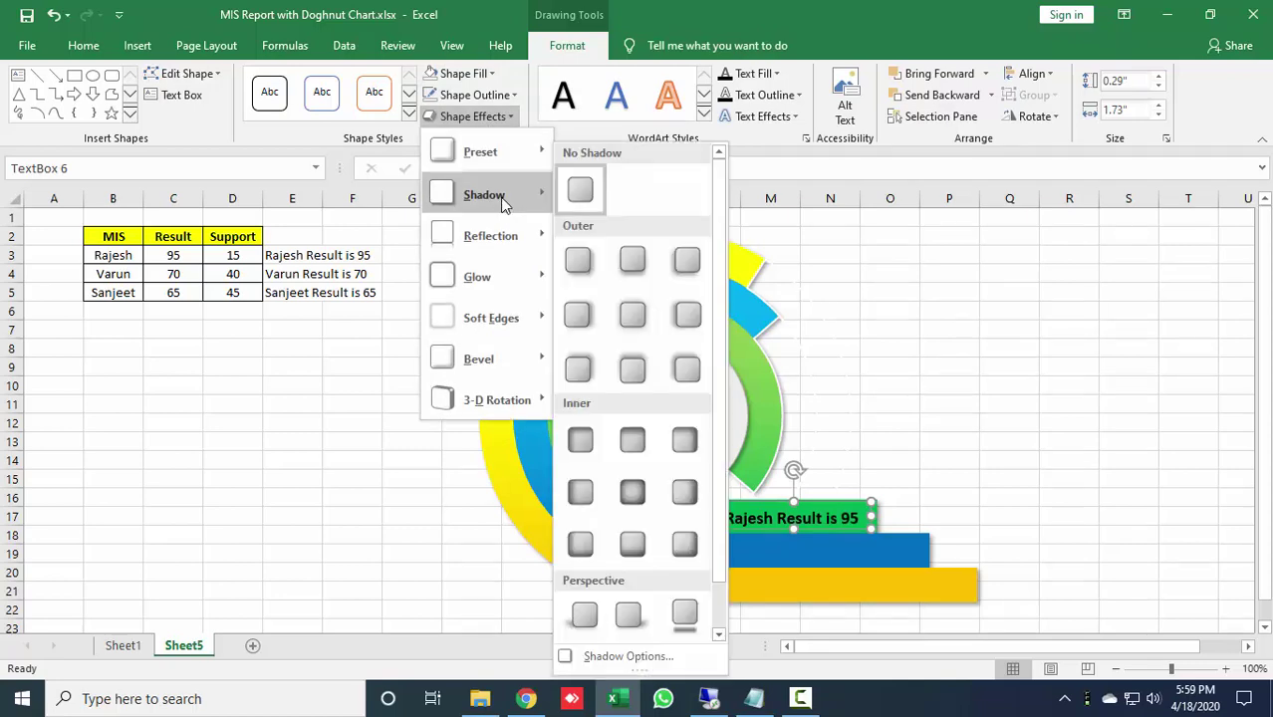
click(586, 267)
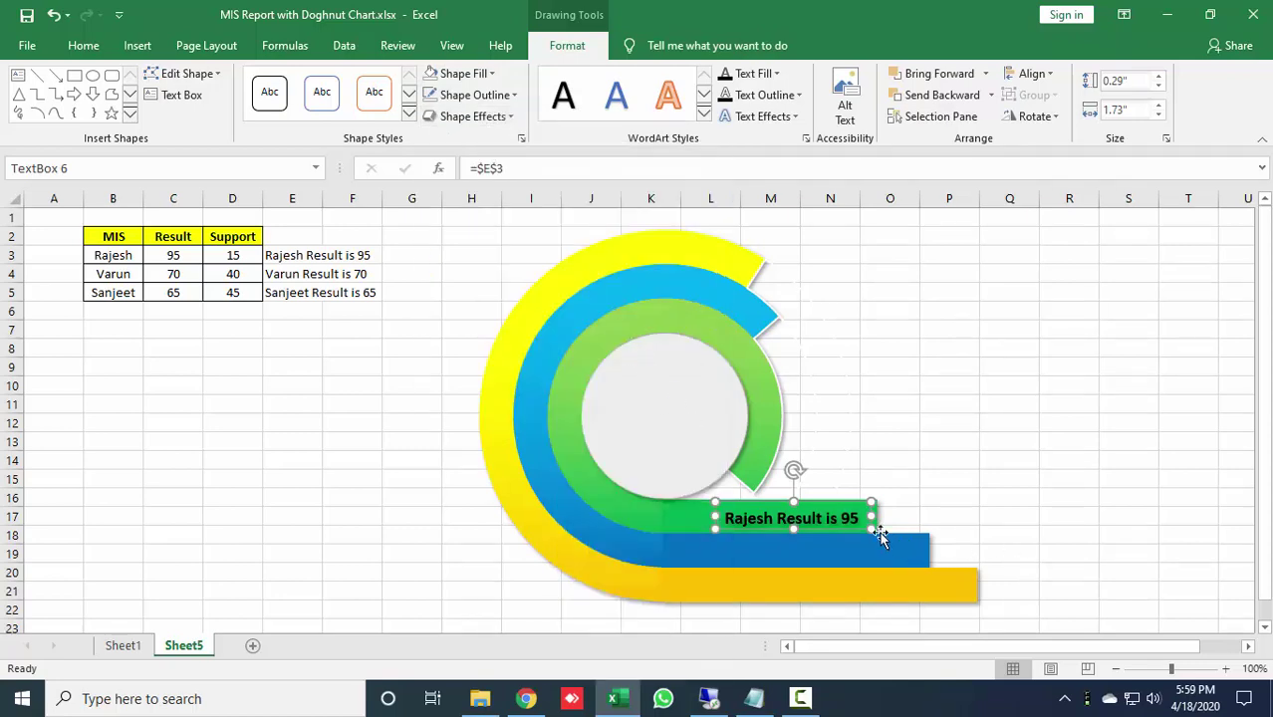
- Duplicate the green bar's label onto the blue bar and link the copy to cell E4
key(ctrl+d)
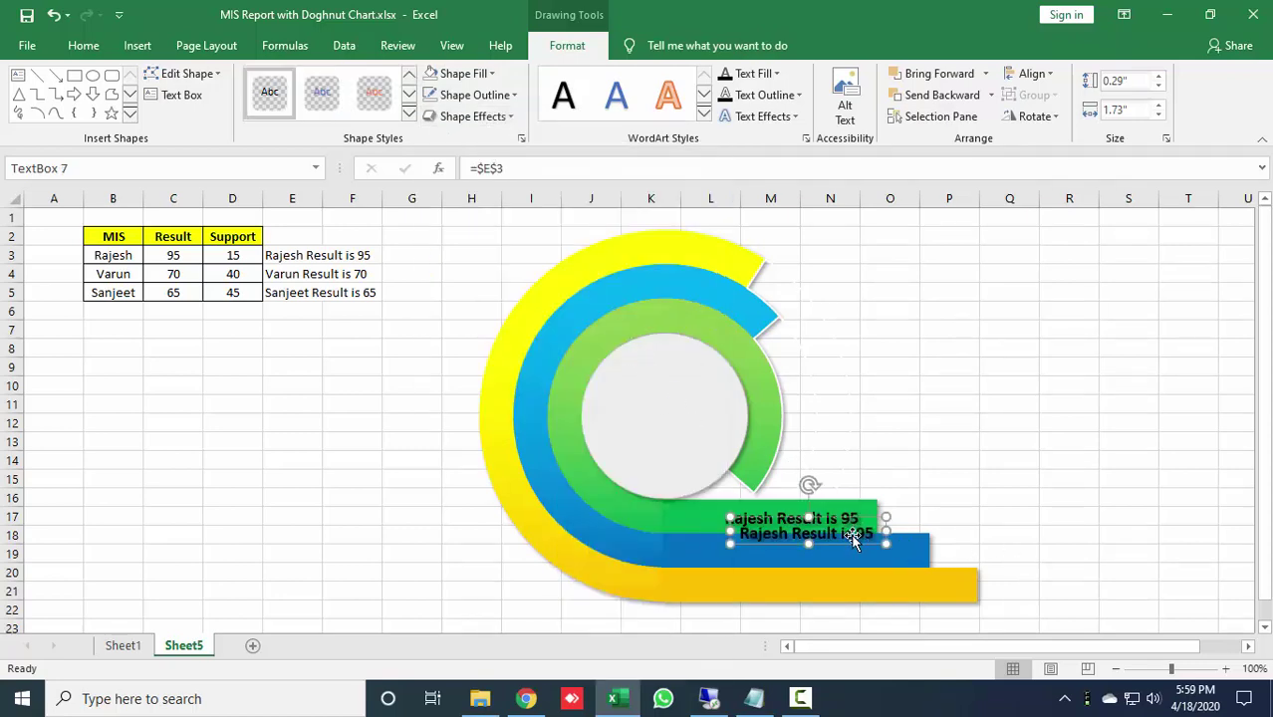
drag(831, 538, 834, 554)
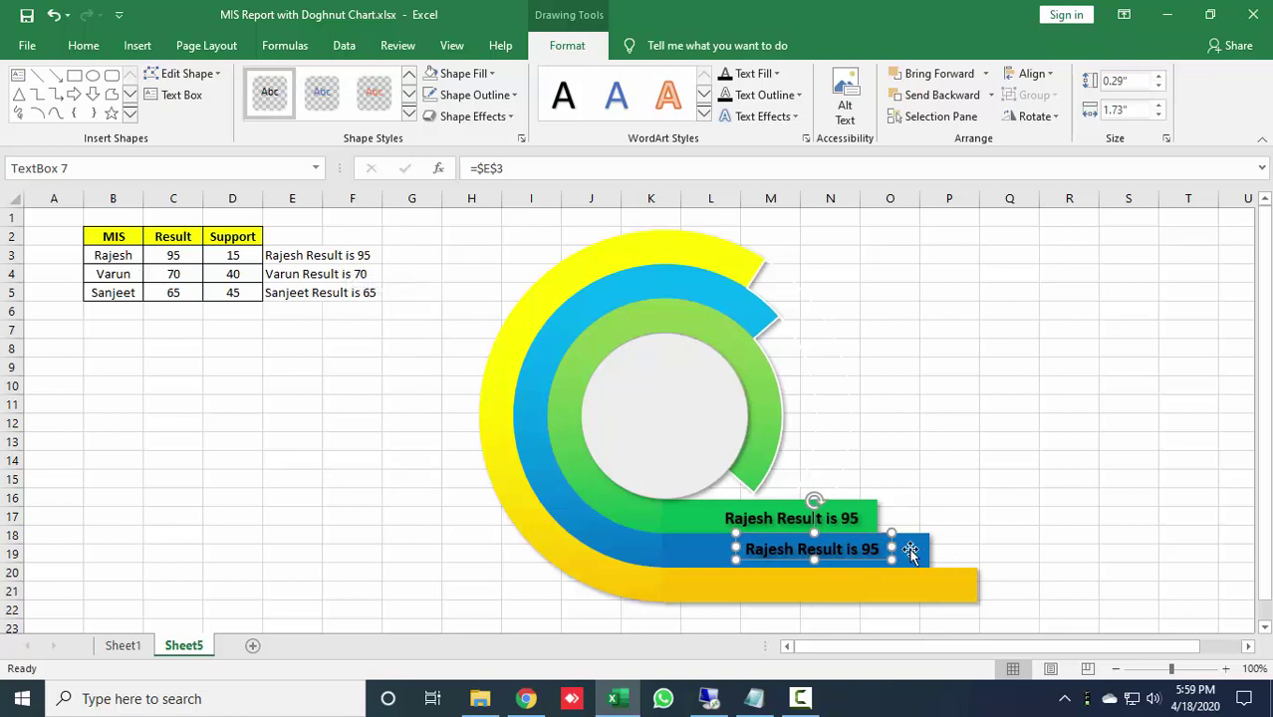
click(523, 170)
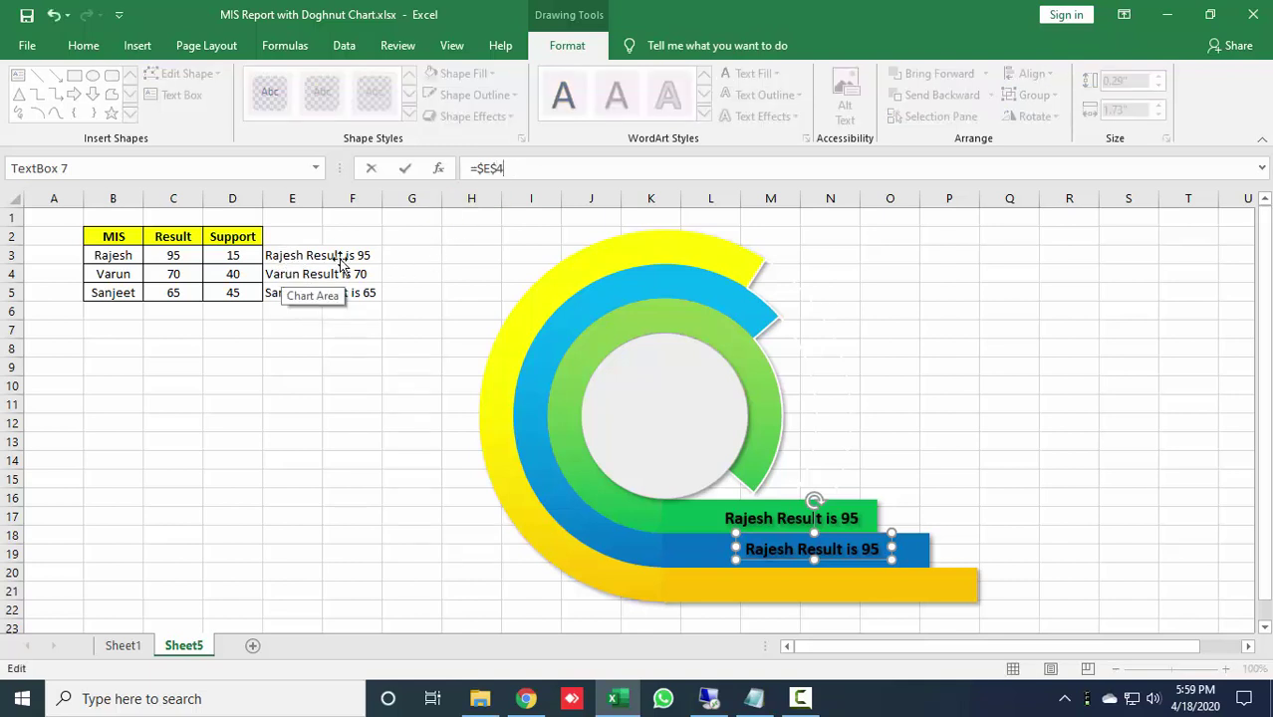
key(Return)
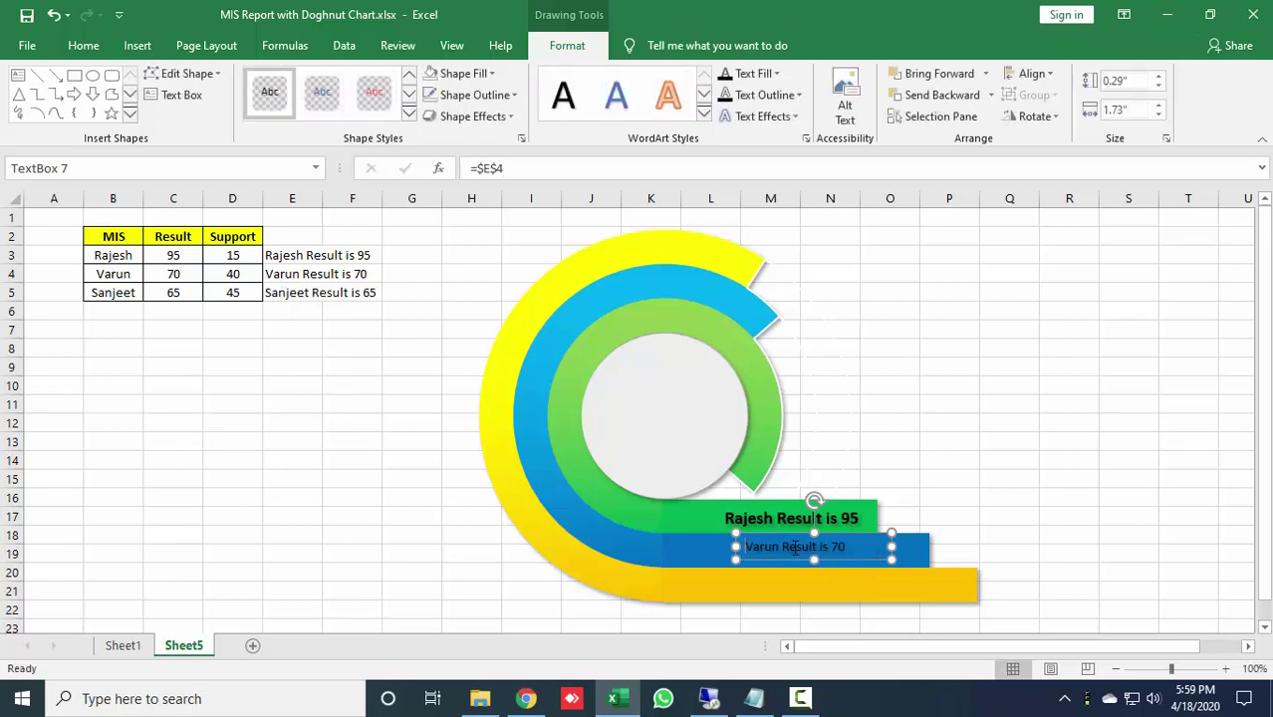
- Format the blue bar's label as bold 14 pt text and deselect it
drag(743, 547, 846, 547)
click(82, 45)
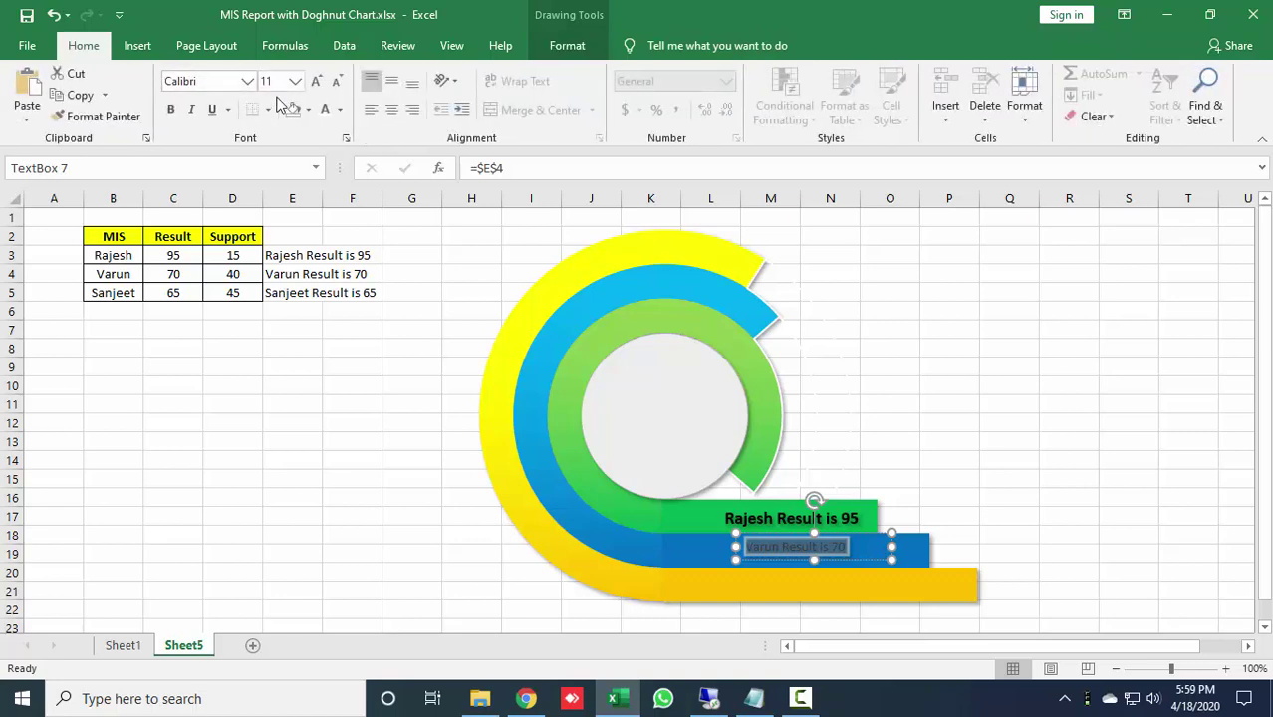
click(316, 80)
click(315, 80)
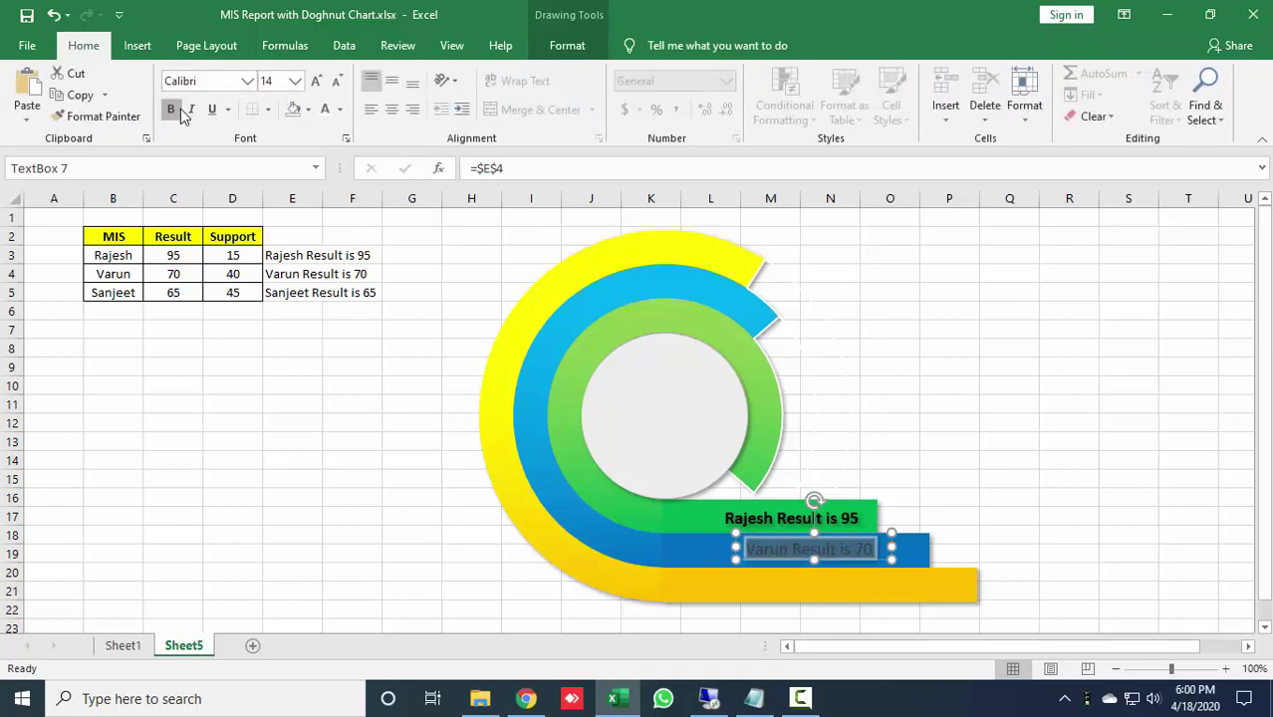
click(179, 111)
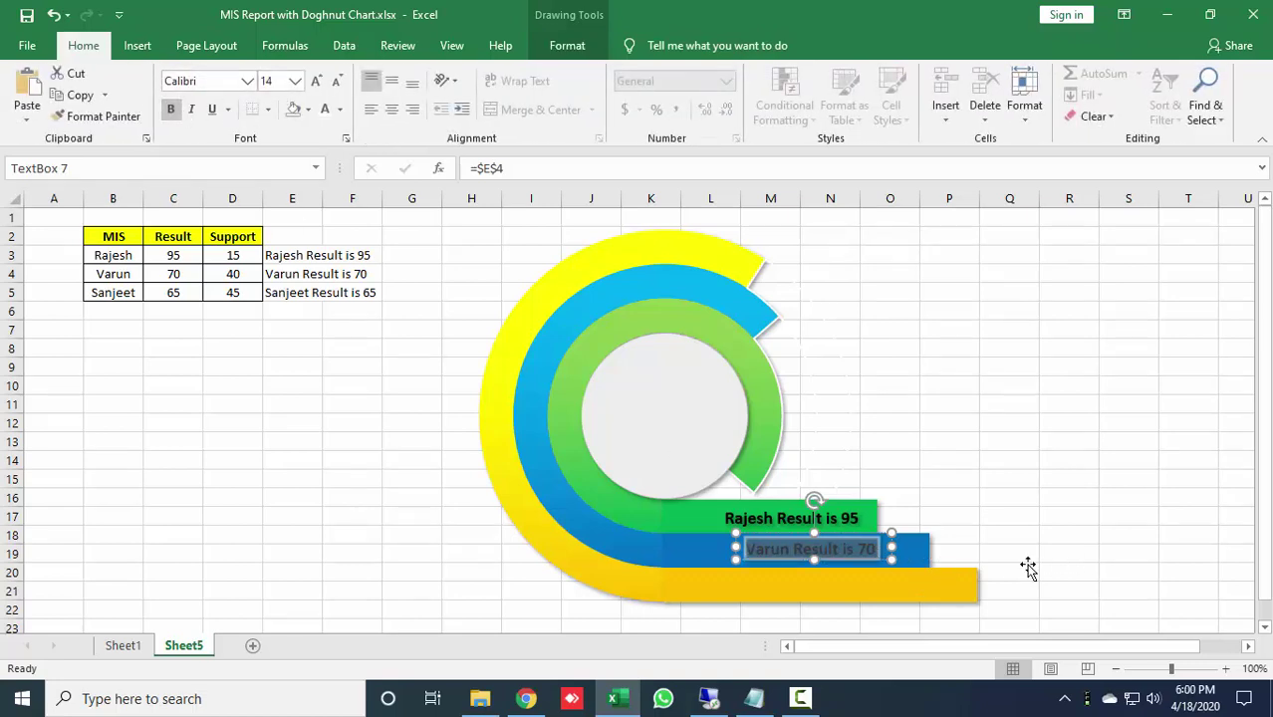
click(1117, 543)
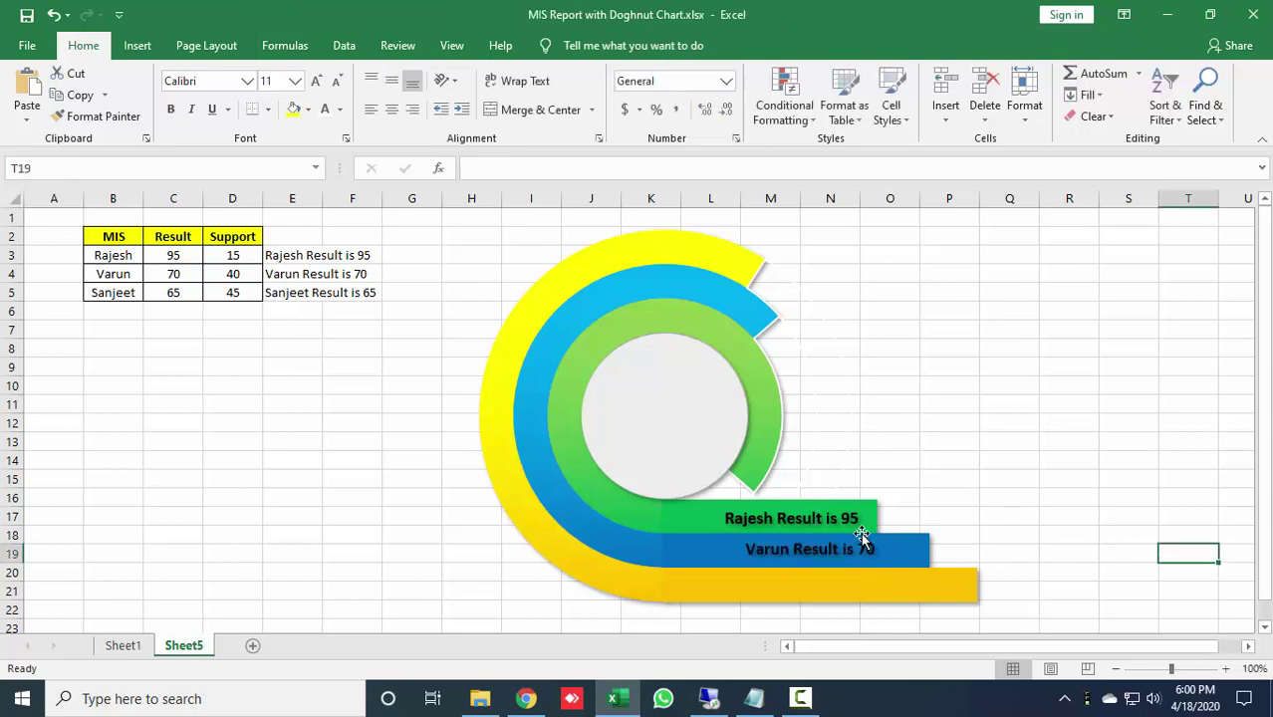
- Copy the blue bar's label onto the orange bar and link the copy to cell E5
click(861, 543)
ctrl+drag(861, 543, 878, 589)
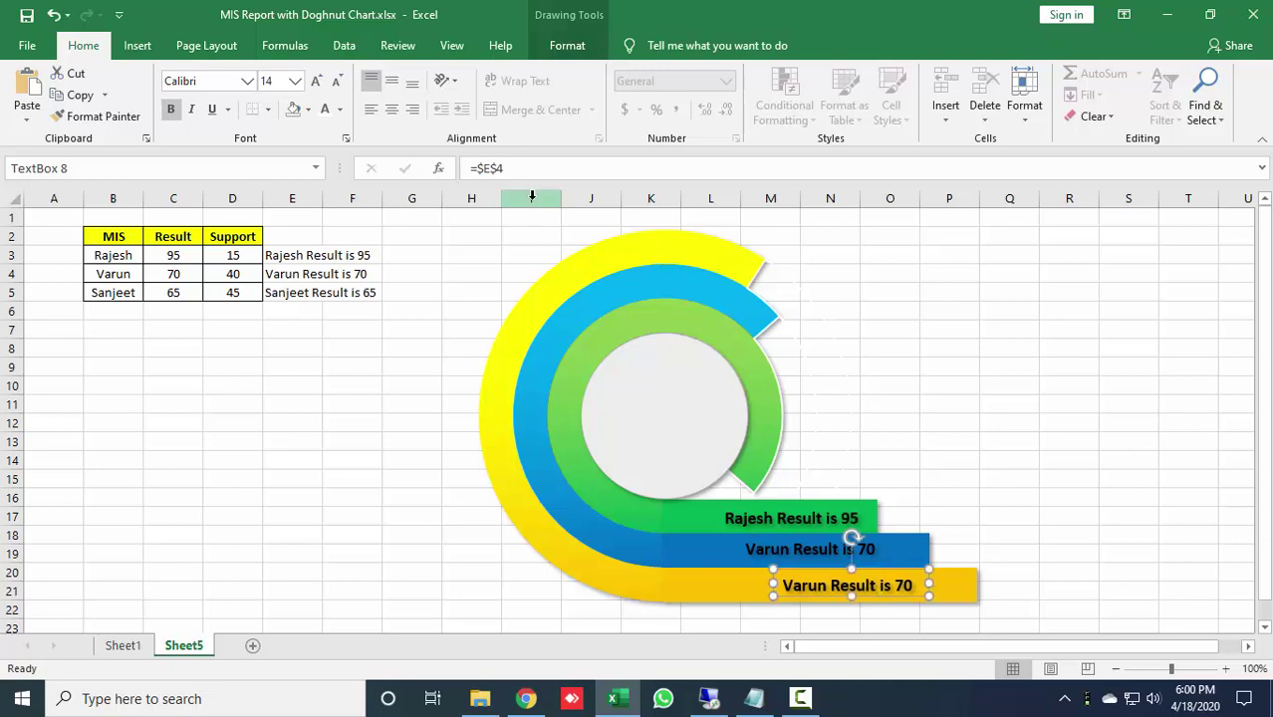
click(567, 170)
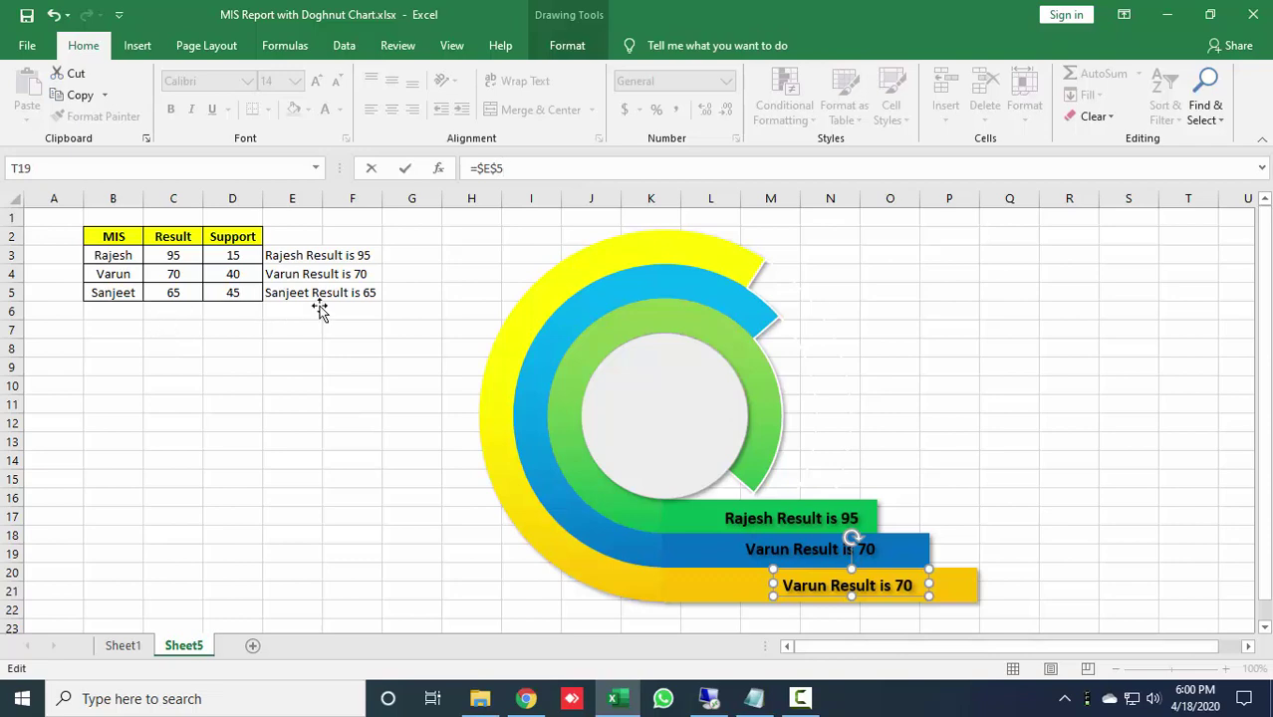
key(Return)
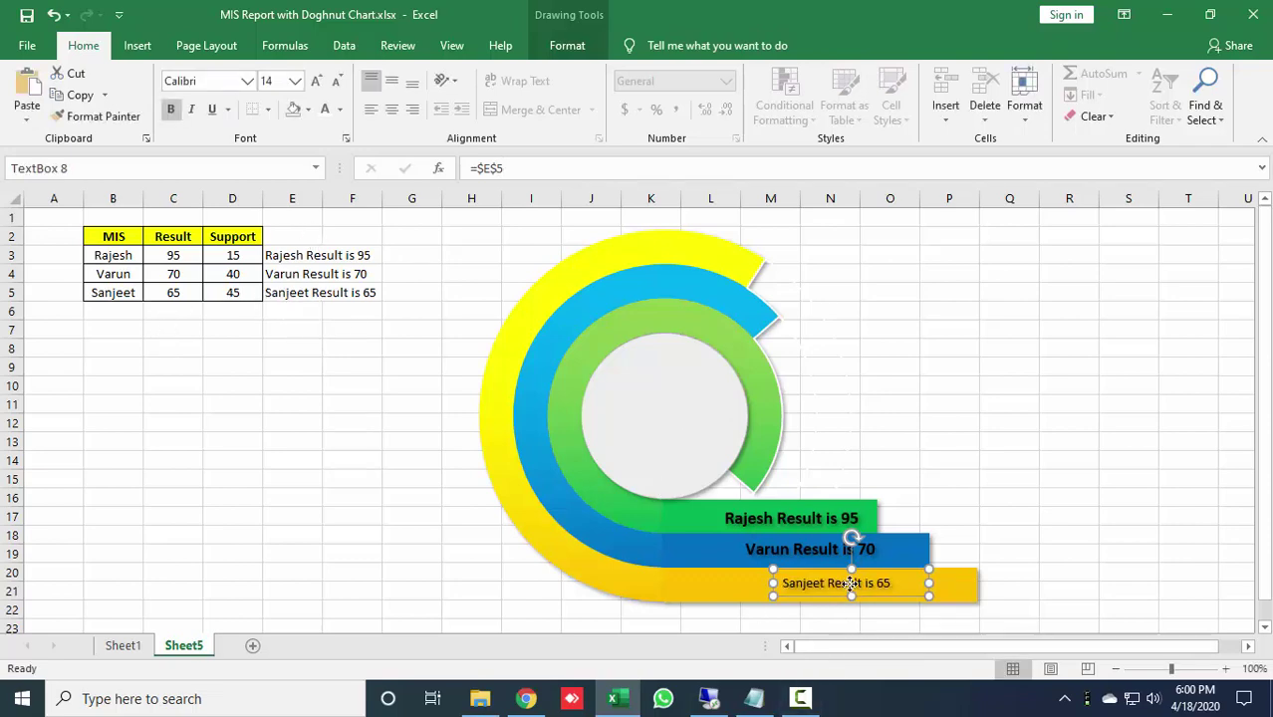
- Format the orange bar's label as bold 12 pt text so it fits on one line
key(ctrl+a)
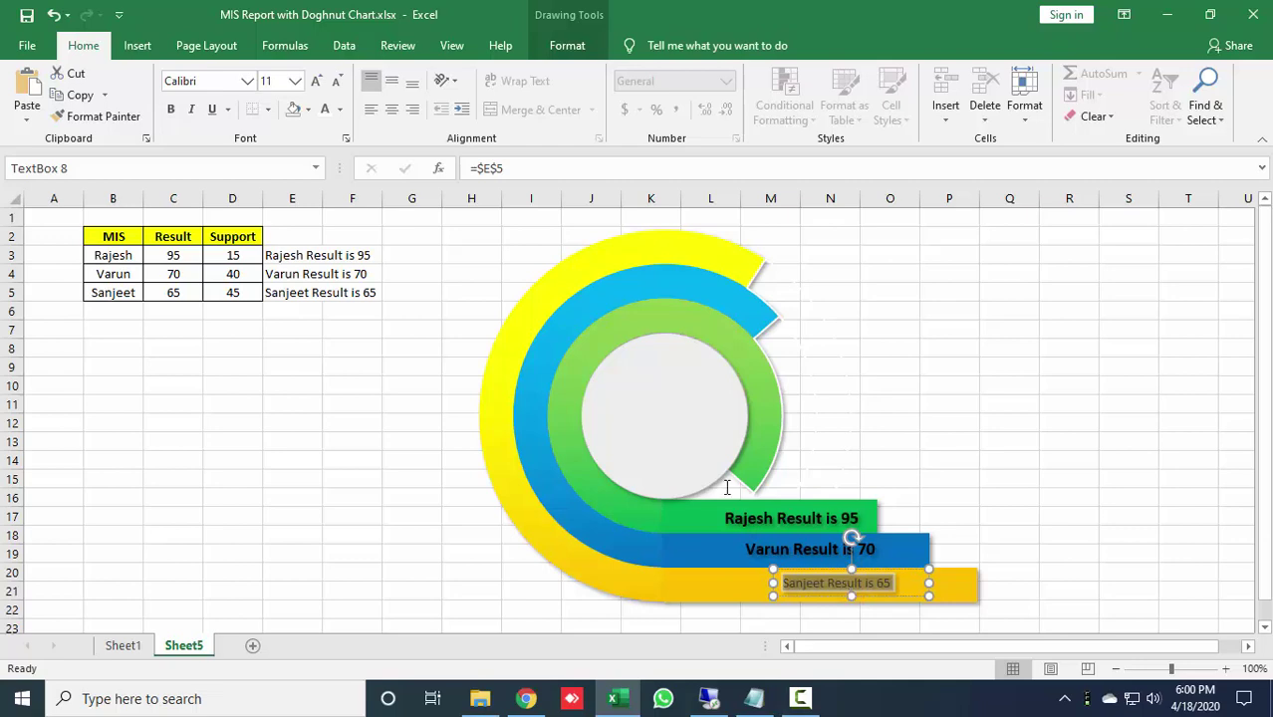
click(170, 110)
click(316, 80)
click(316, 81)
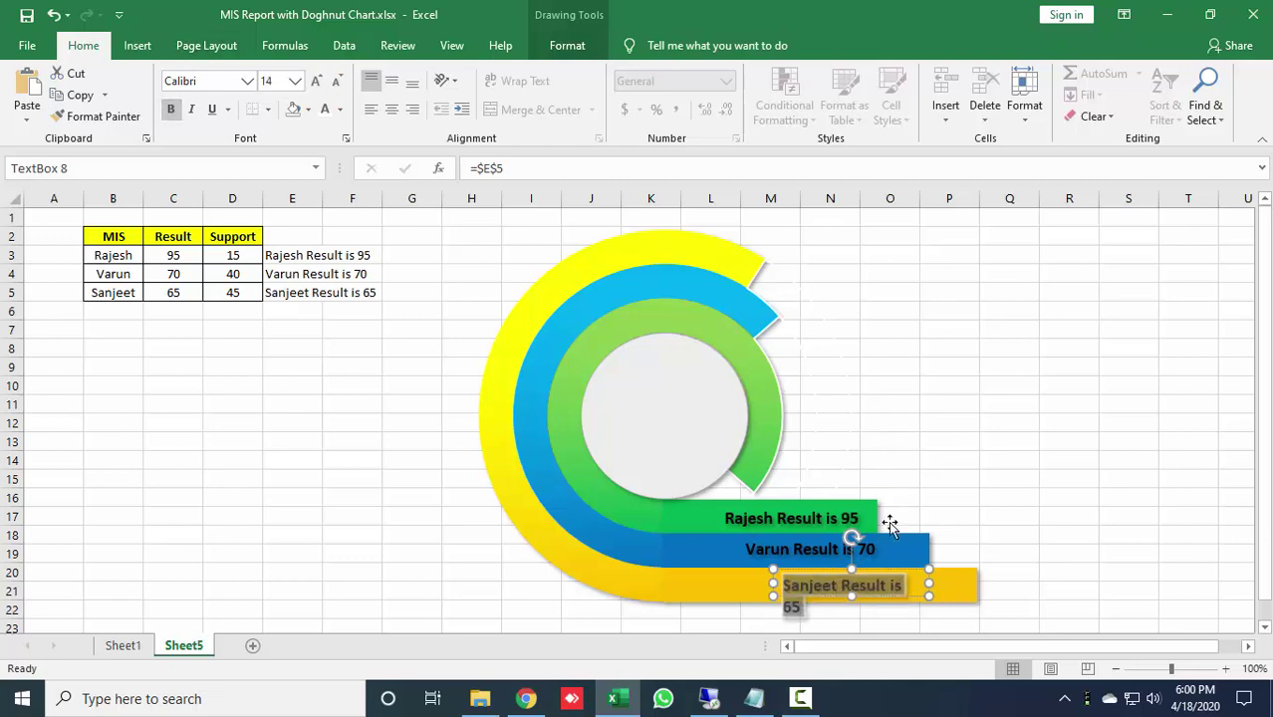
click(338, 81)
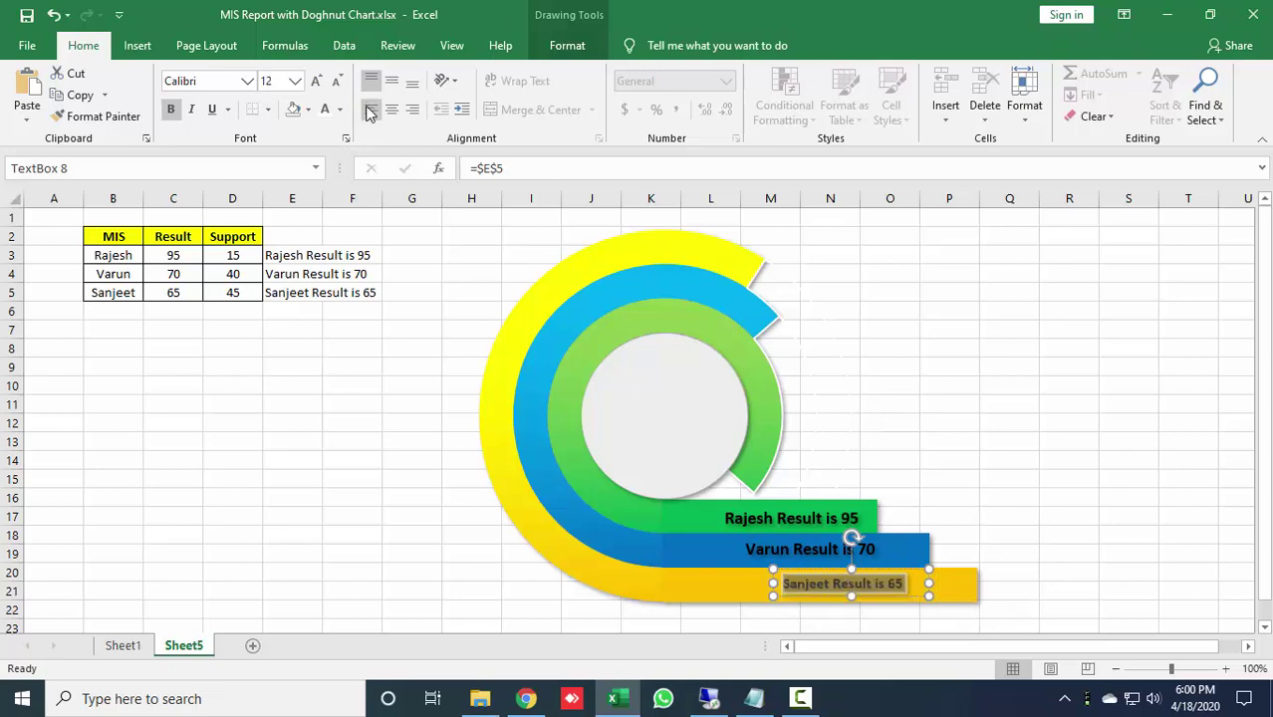
- Enlarge the orange bar's label to 14 pt and widen its text box so the whole result fits on one line
click(316, 81)
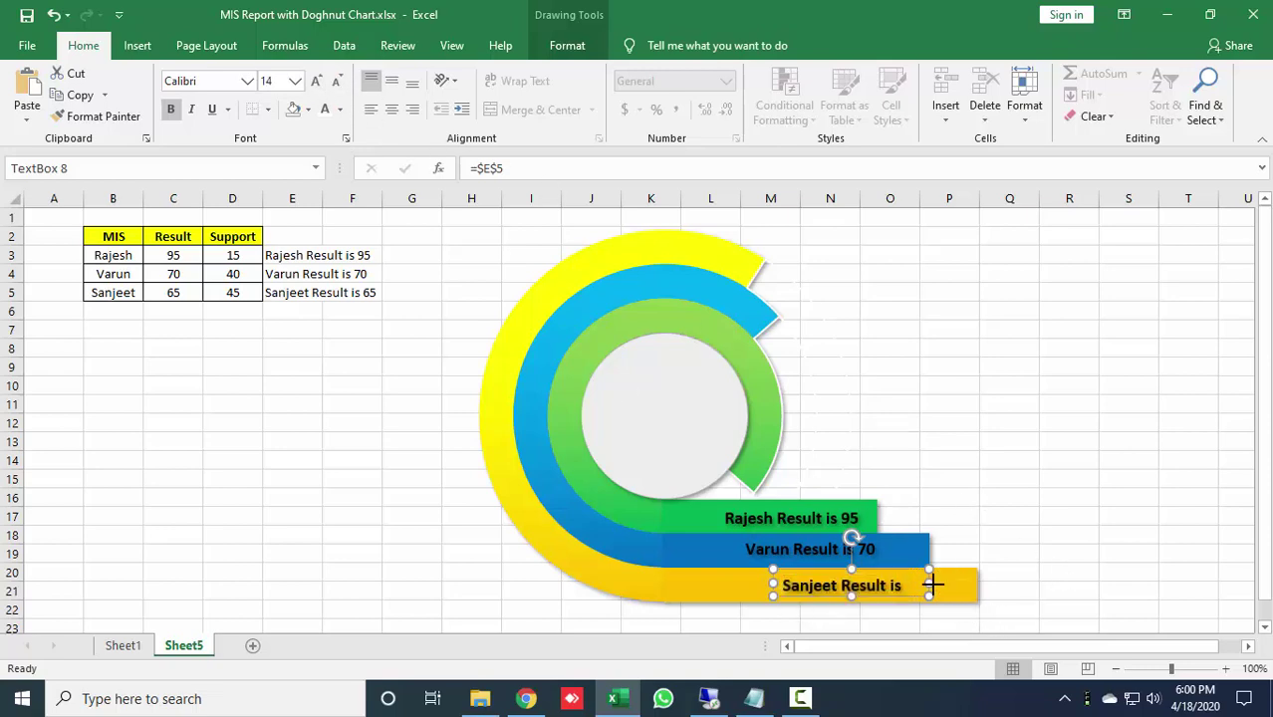
drag(933, 586, 936, 583)
click(1151, 568)
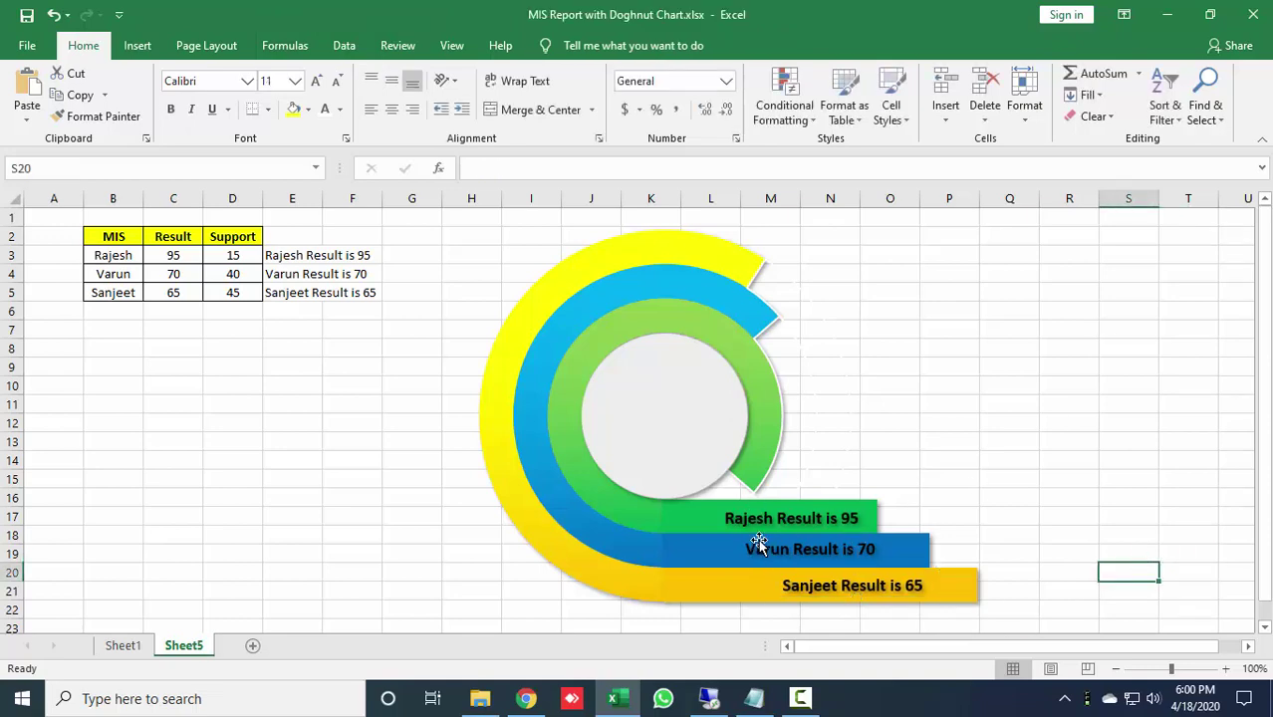
- Change the font colour of the green, blue and orange bars' labels to white and deselect them
click(785, 523)
shift+click(802, 551)
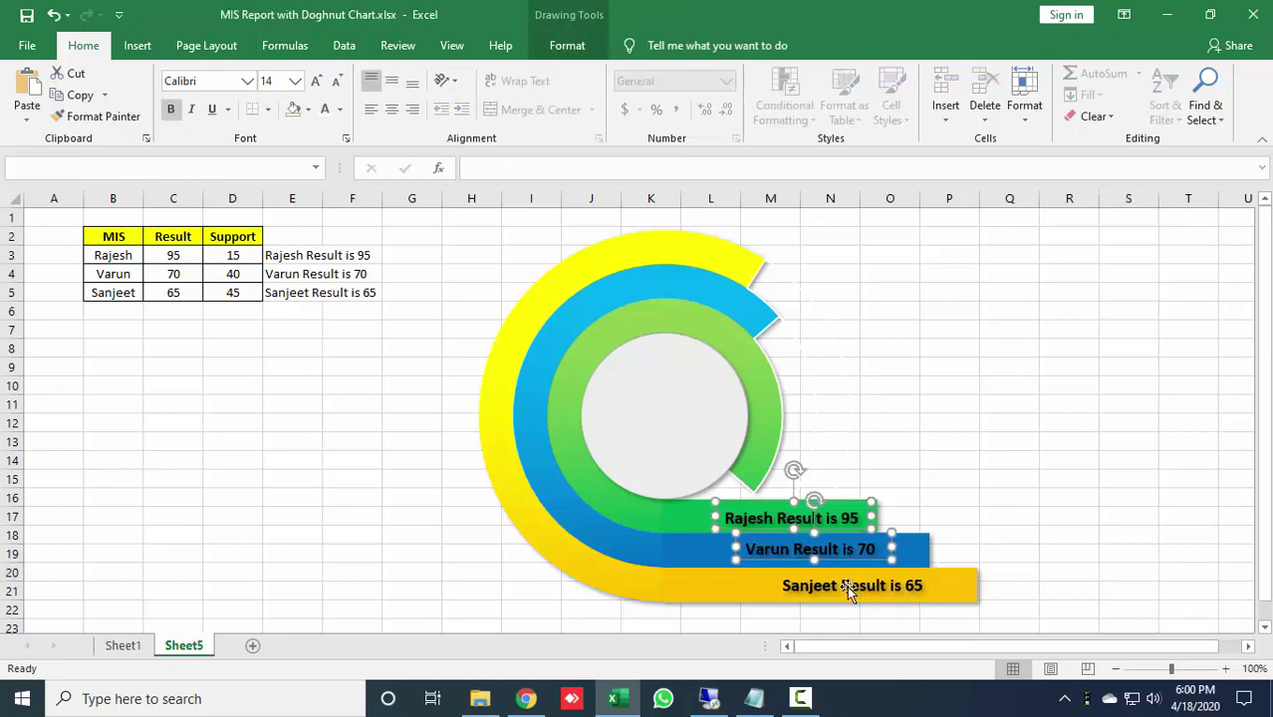
shift+click(852, 588)
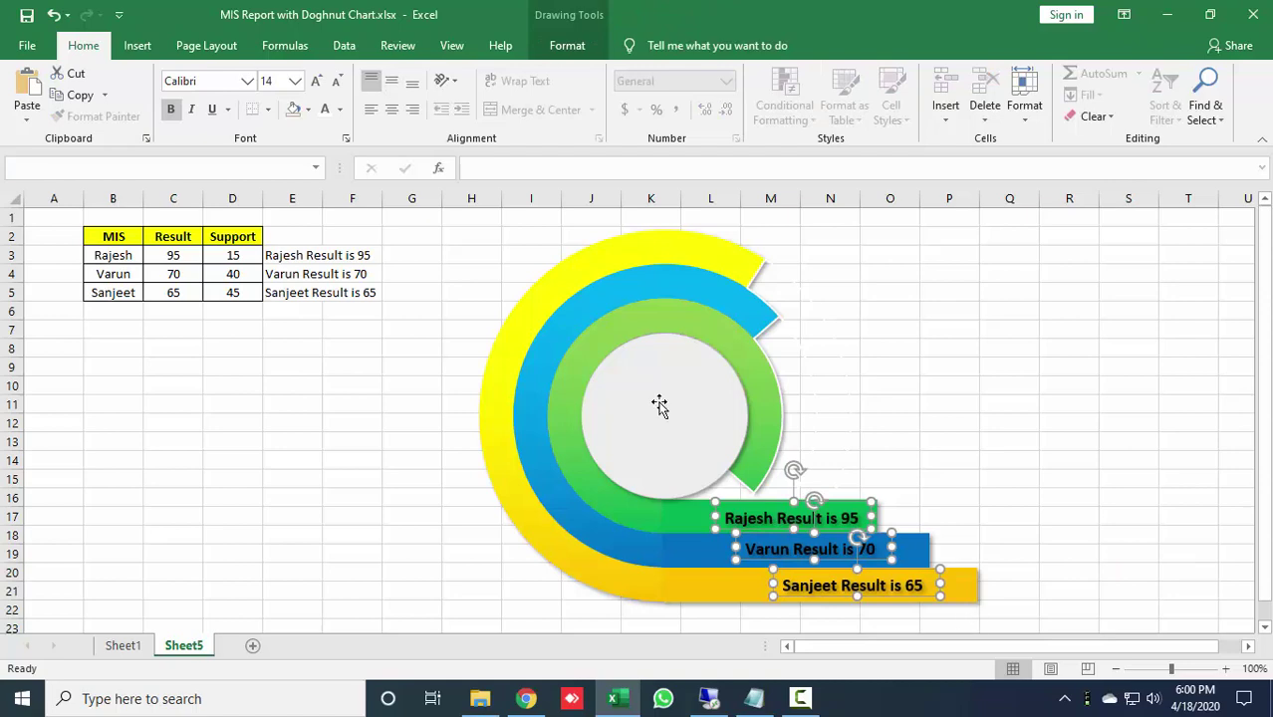
click(339, 114)
click(332, 176)
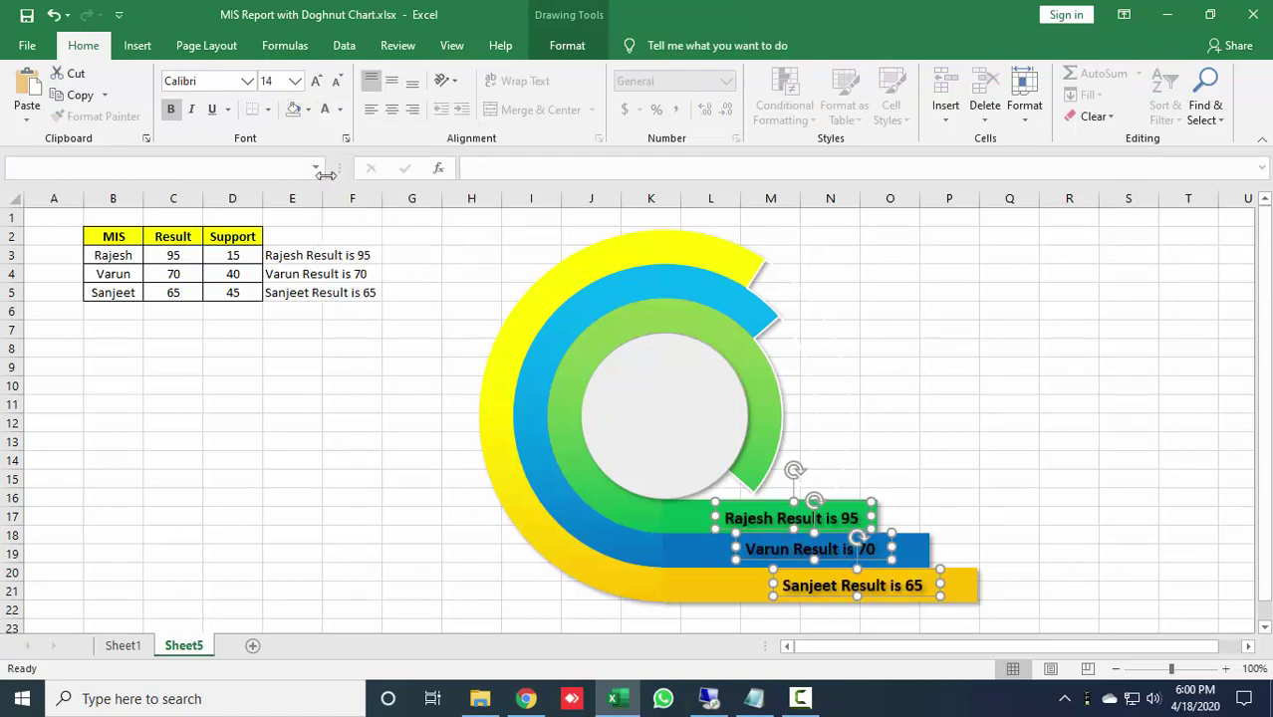
click(231, 394)
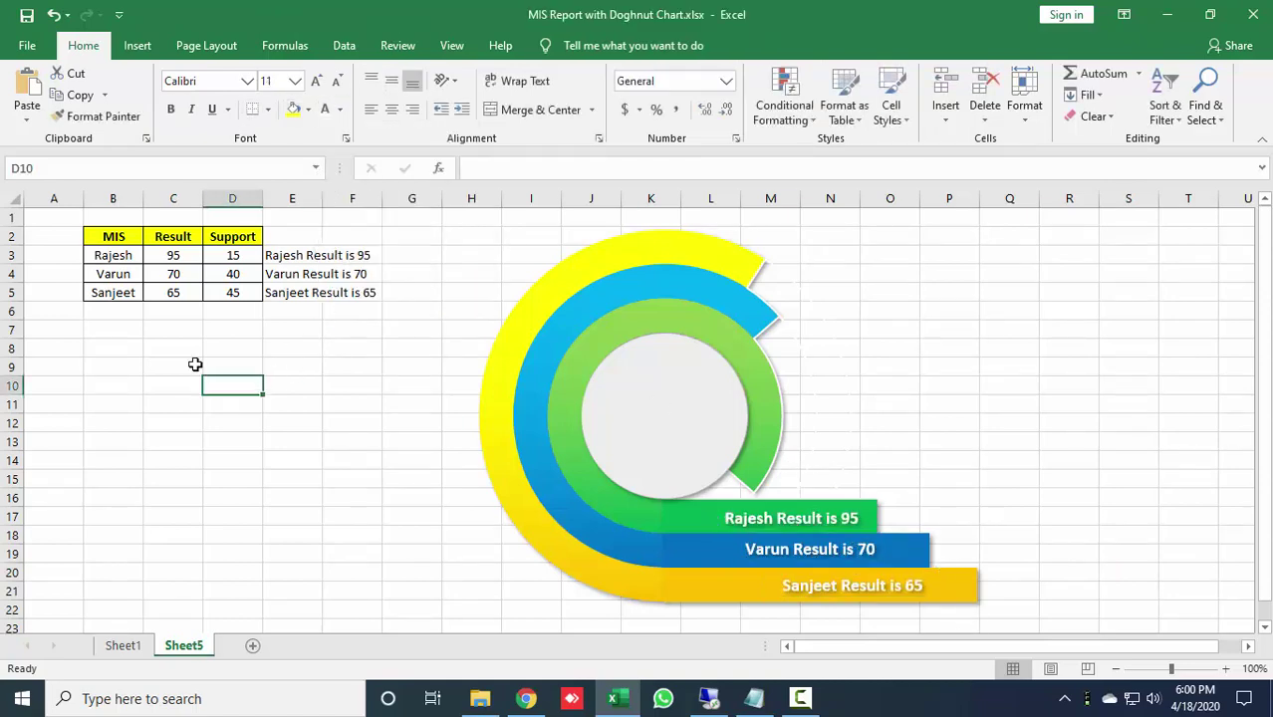
- Lengthen the green, blue and orange bars in steps, with right ends near the start of columns P, Q and R
click(867, 519)
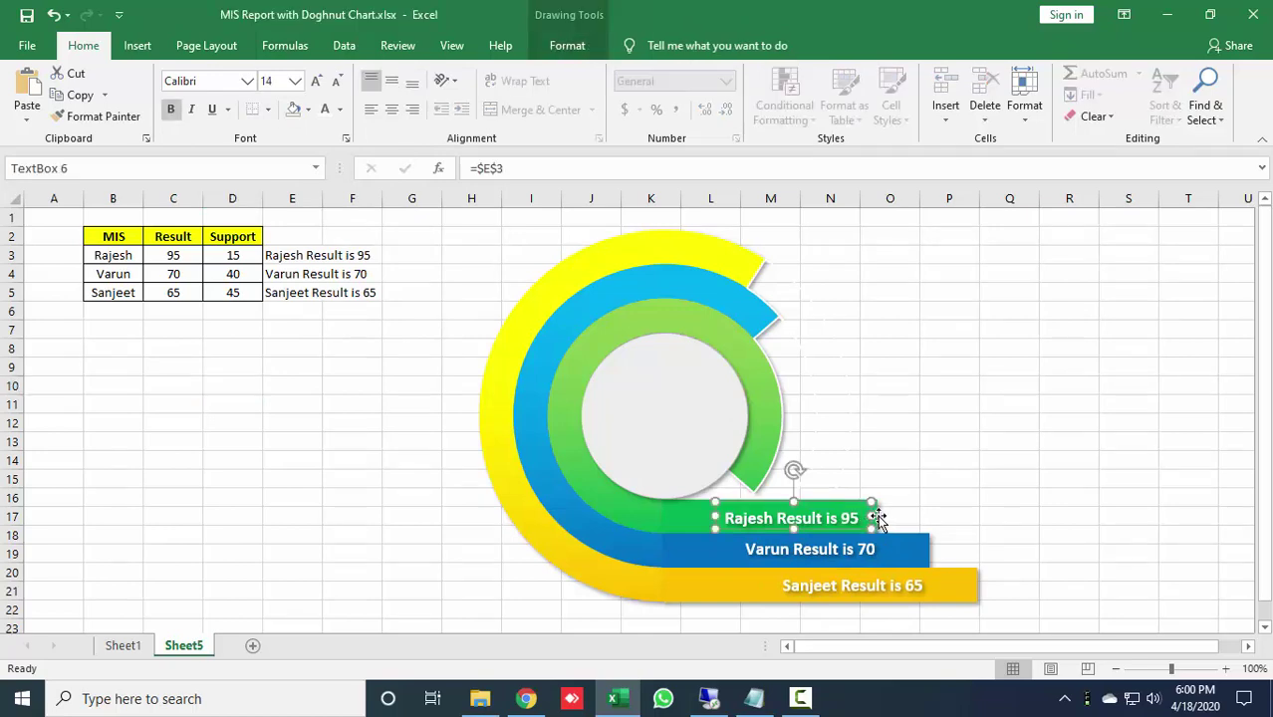
drag(877, 518, 924, 519)
click(922, 515)
click(877, 515)
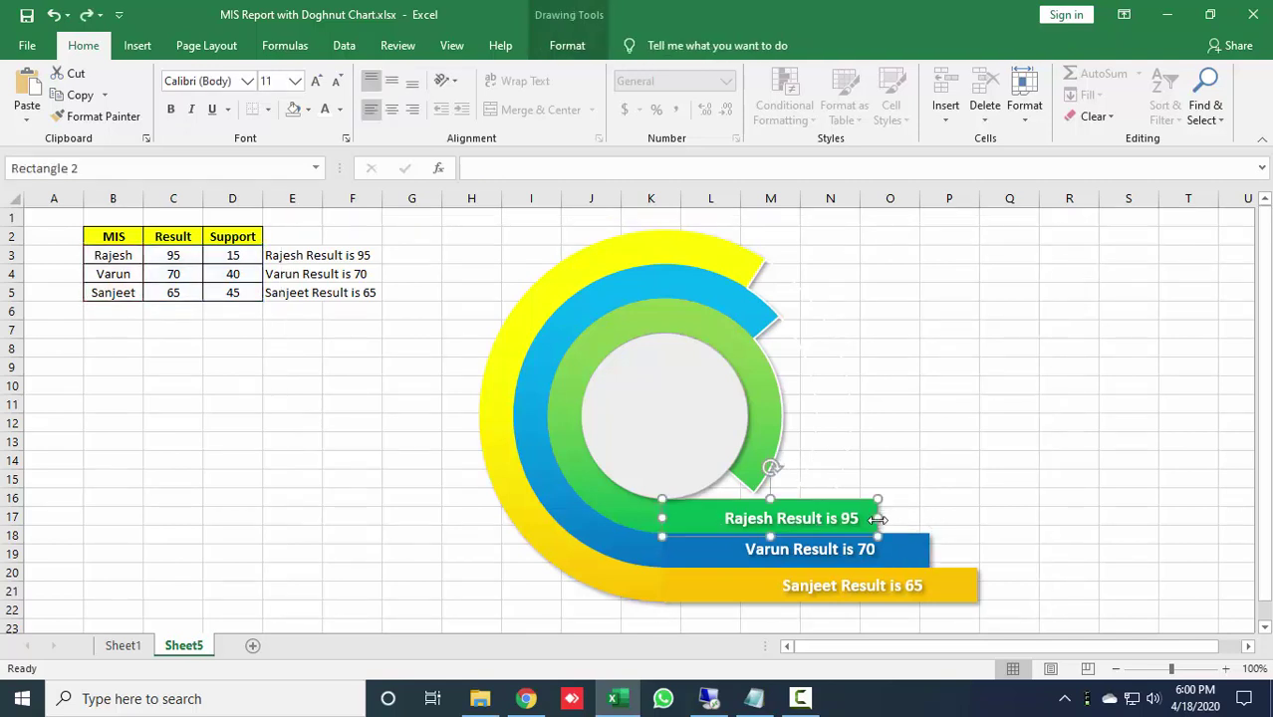
mouse_move(878, 517)
mouse_down()
mouse_move(934, 520)
mouse_move(1039, 588)
mouse_up()
click(920, 551)
click(967, 591)
click(1076, 541)
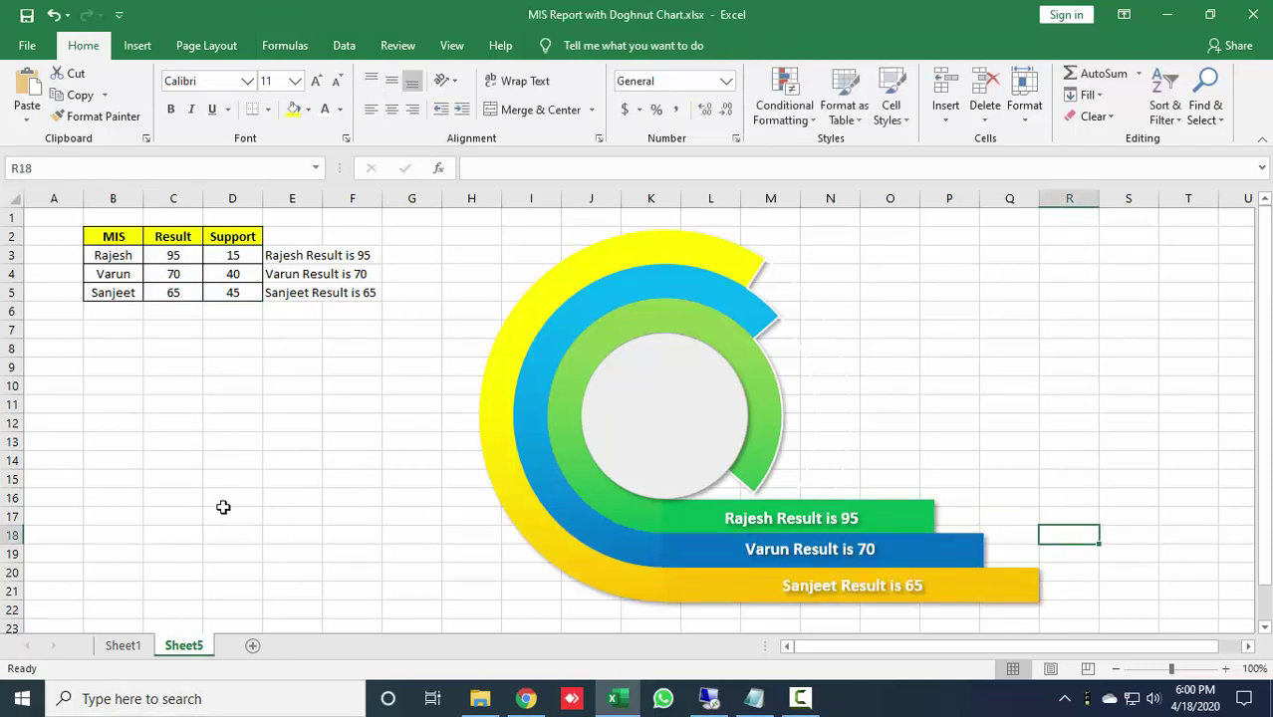
- Hide the gridlines on Sheet5
click(219, 439)
click(452, 44)
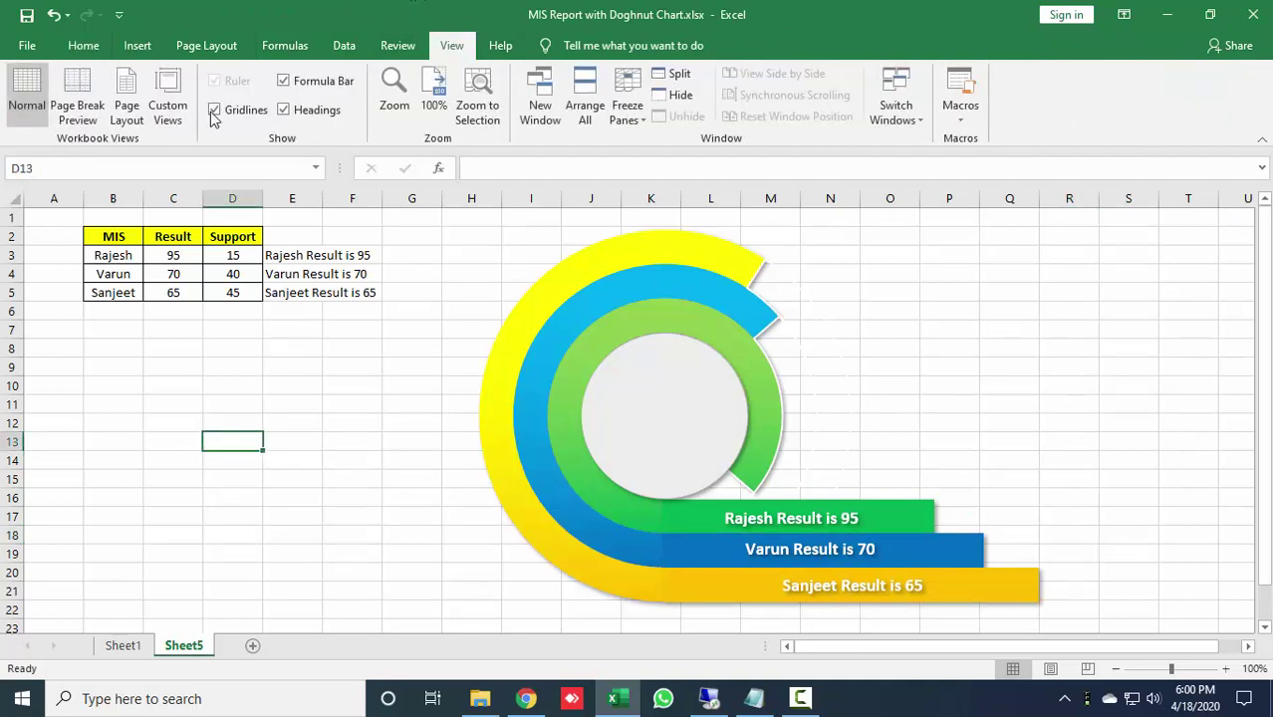
click(214, 109)
click(232, 292)
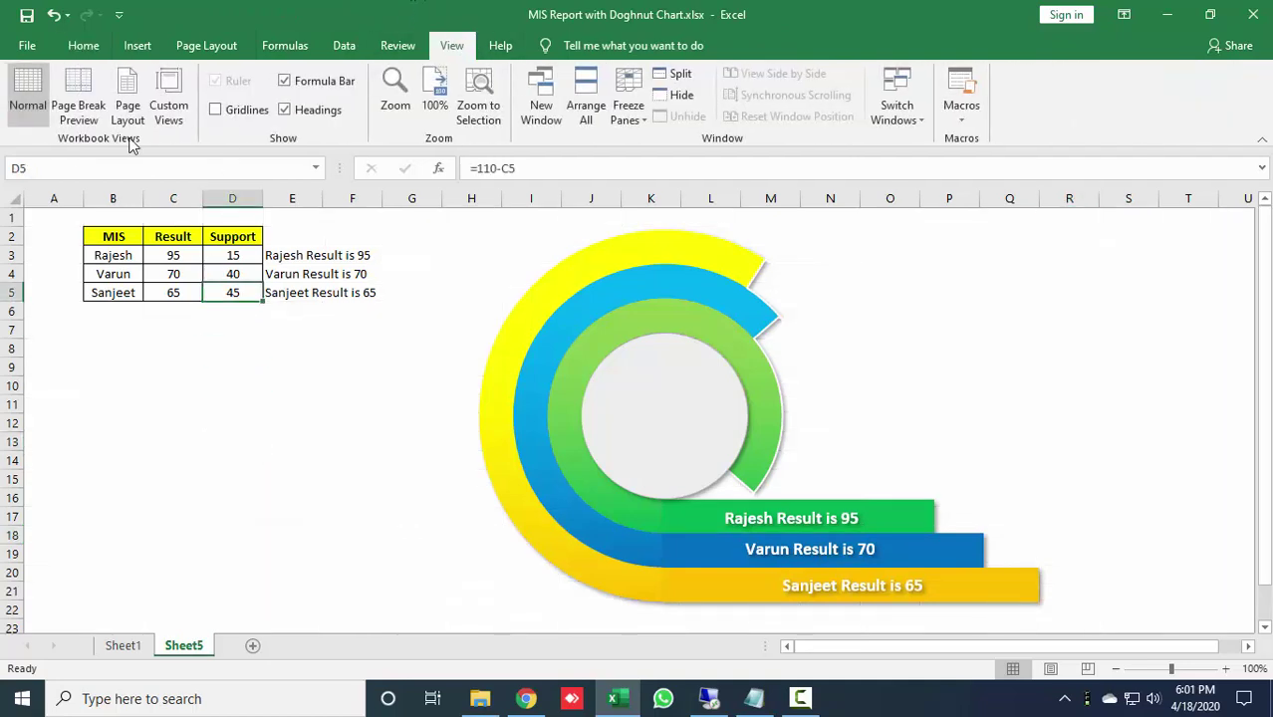
- Set the font colour of D1:E8 to white to hide the Support values and the helper label text
click(83, 45)
click(248, 375)
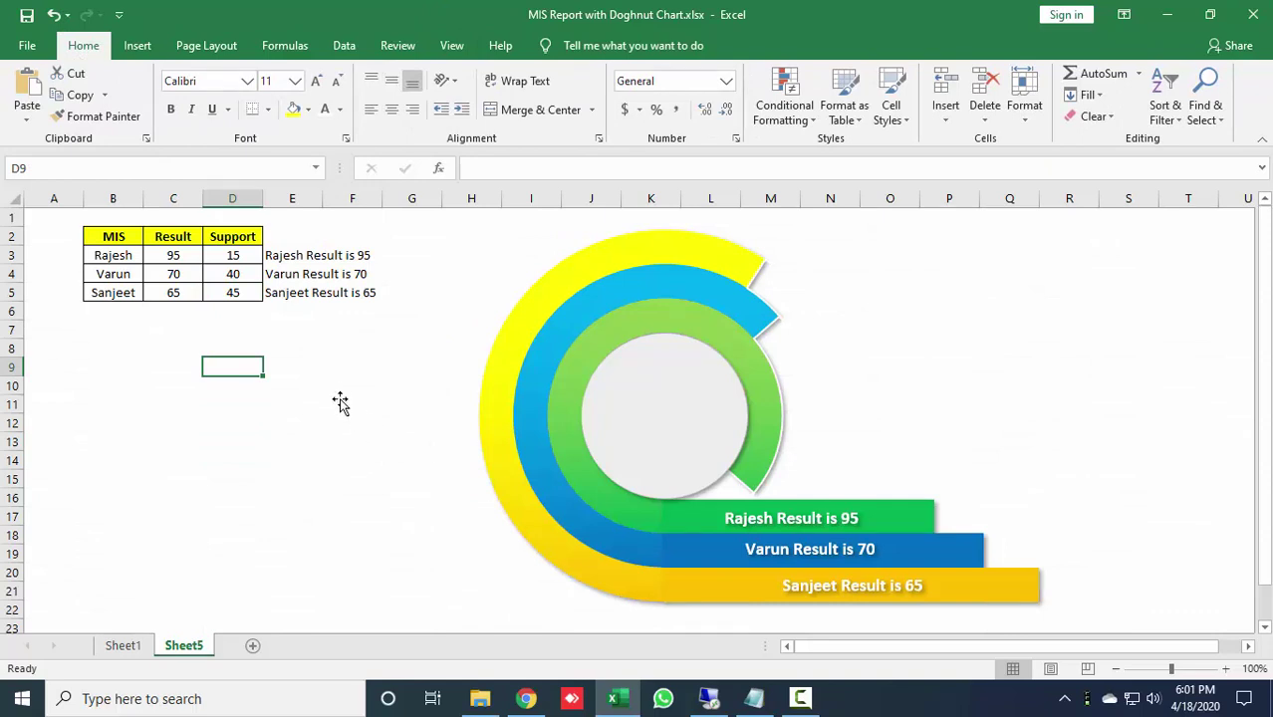
click(248, 380)
drag(239, 344, 301, 226)
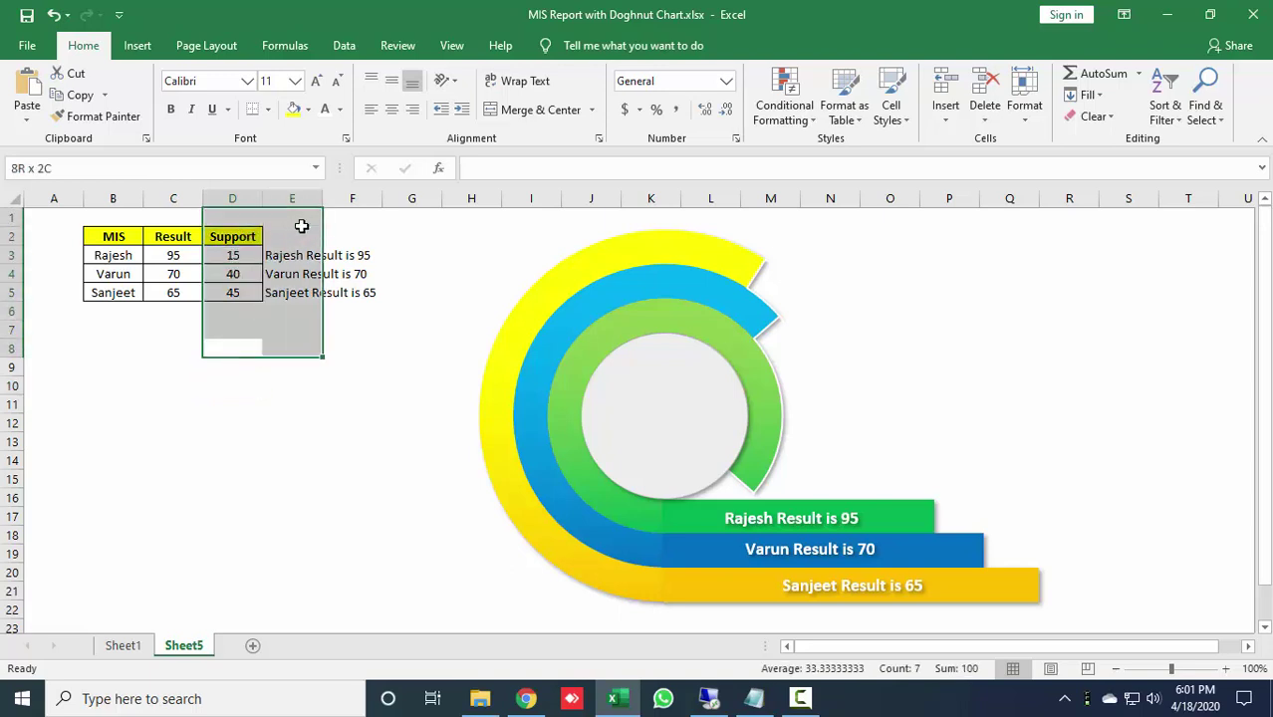
click(340, 109)
click(330, 176)
click(197, 417)
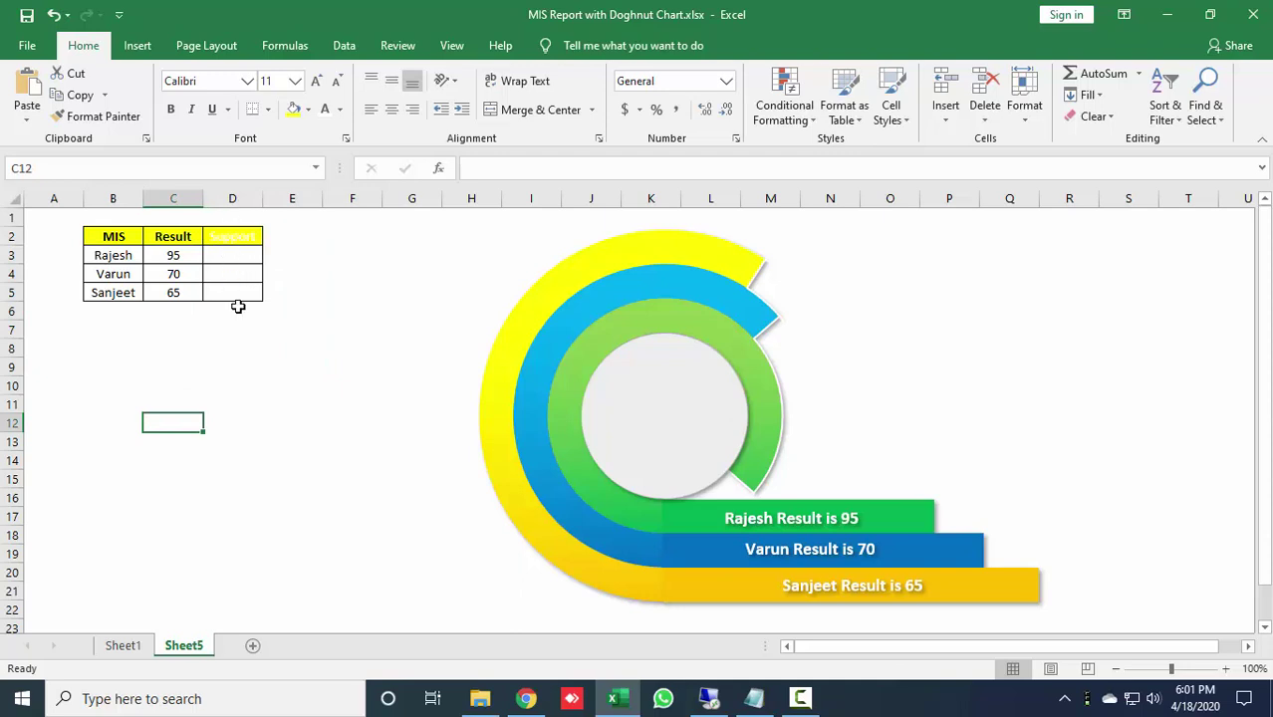
- Copy the formatting of blank cell D8 onto D2:D5 to remove the Support column's yellow fill and borders
click(232, 345)
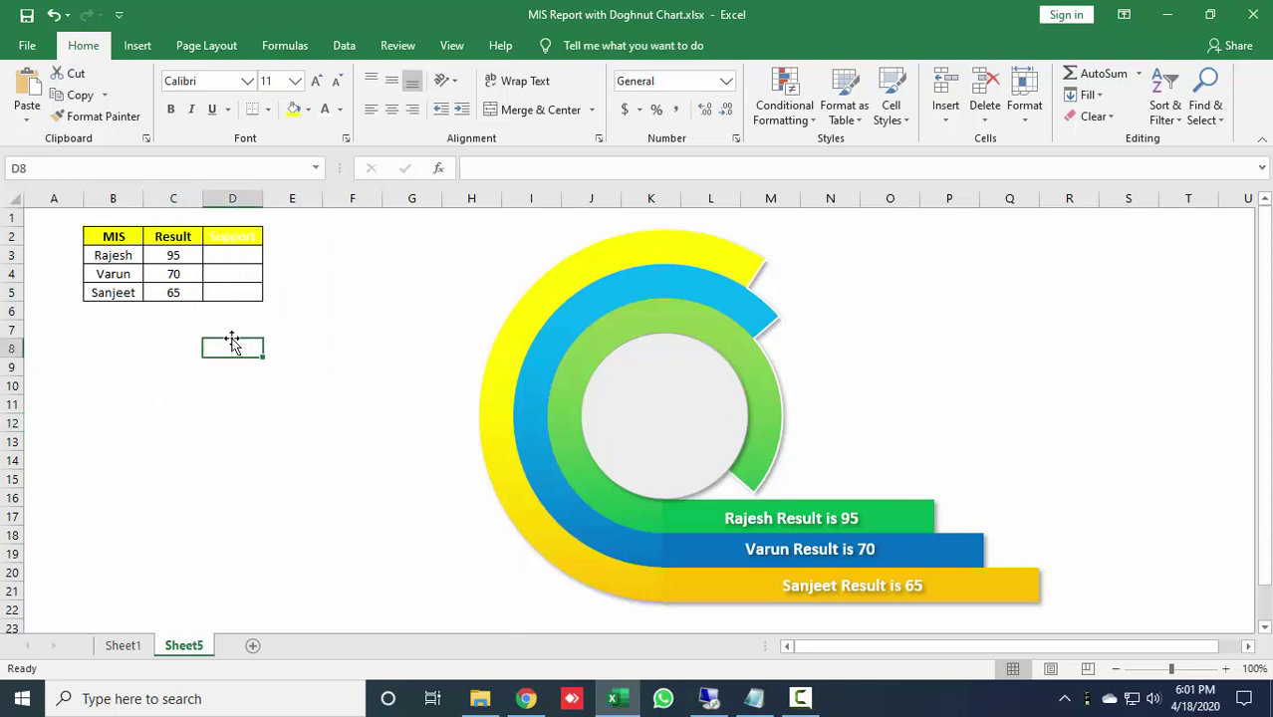
click(99, 116)
drag(233, 236, 239, 299)
click(221, 343)
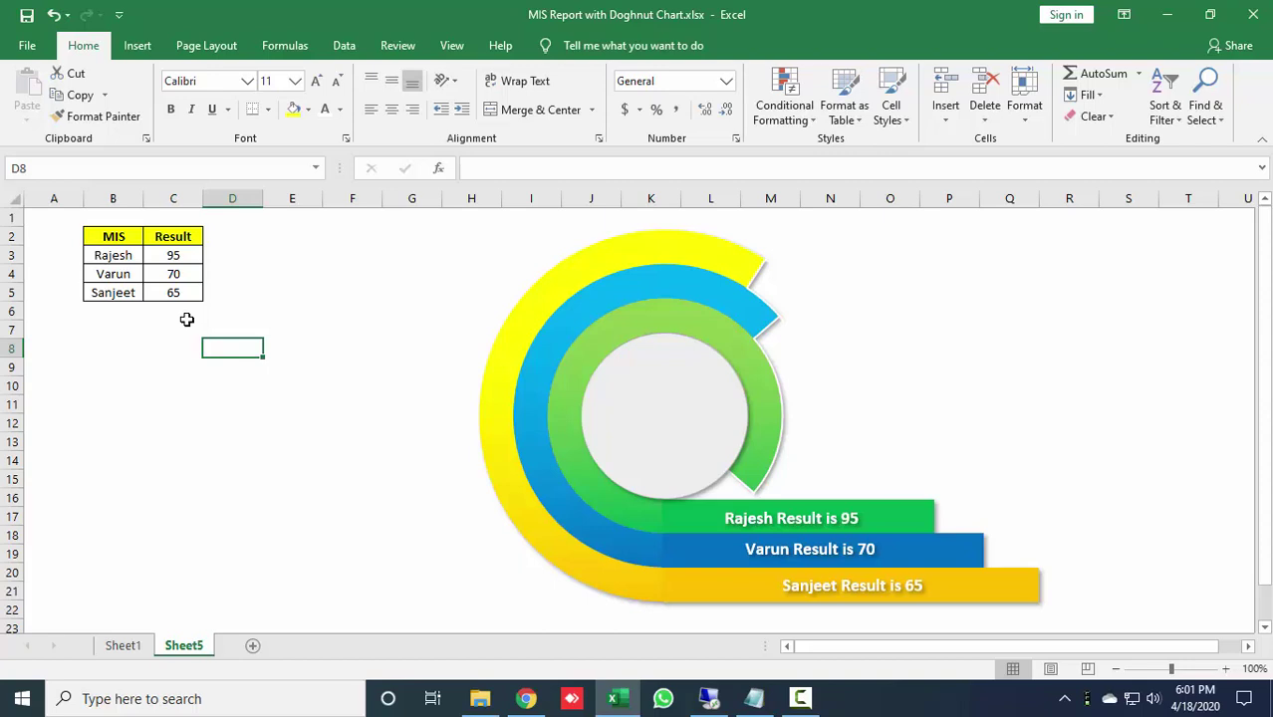
- Test the chart by setting the Result values to 45 in C3 and 65 in C4
click(168, 259)
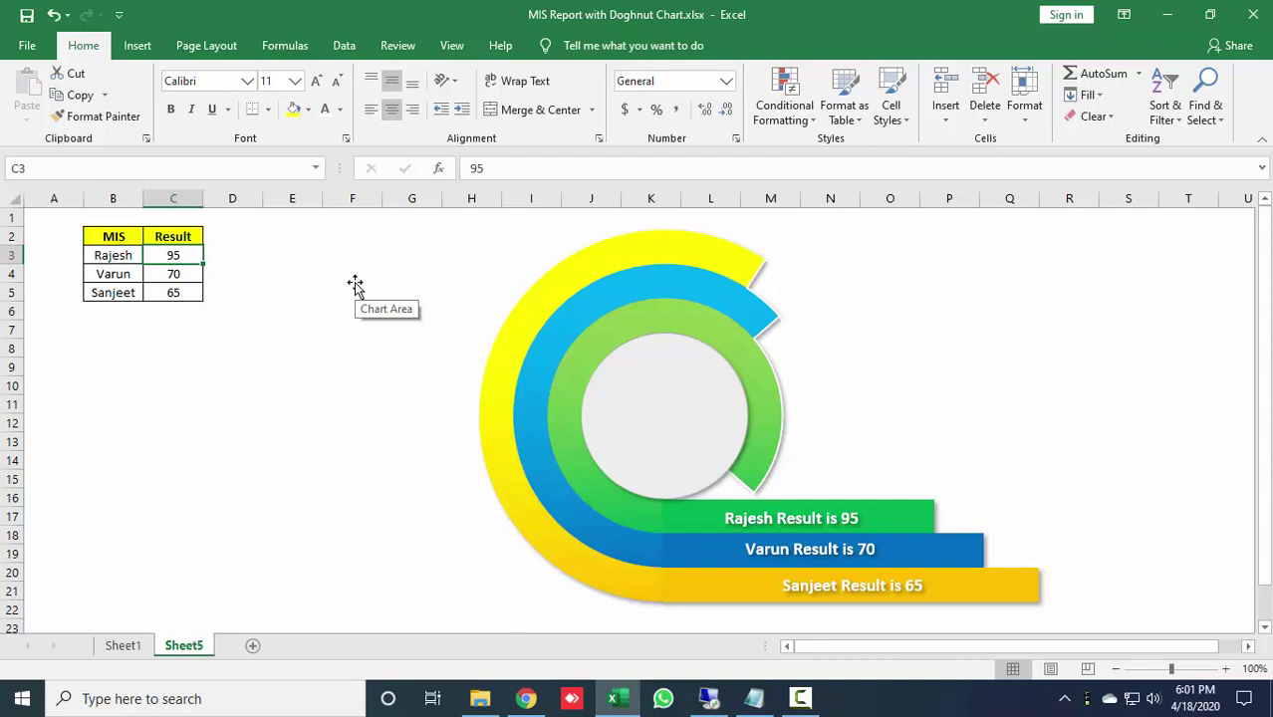
key(BackSpace)
key(BackSpace)
text(45)
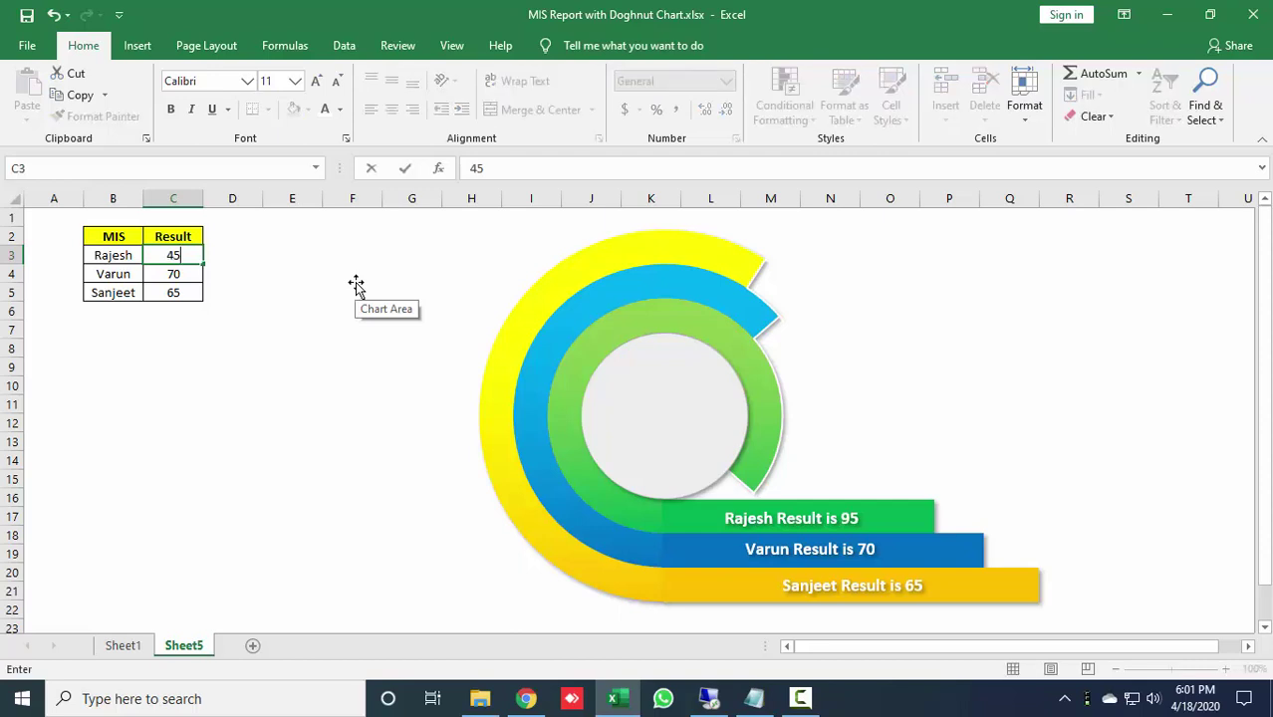
key(Return)
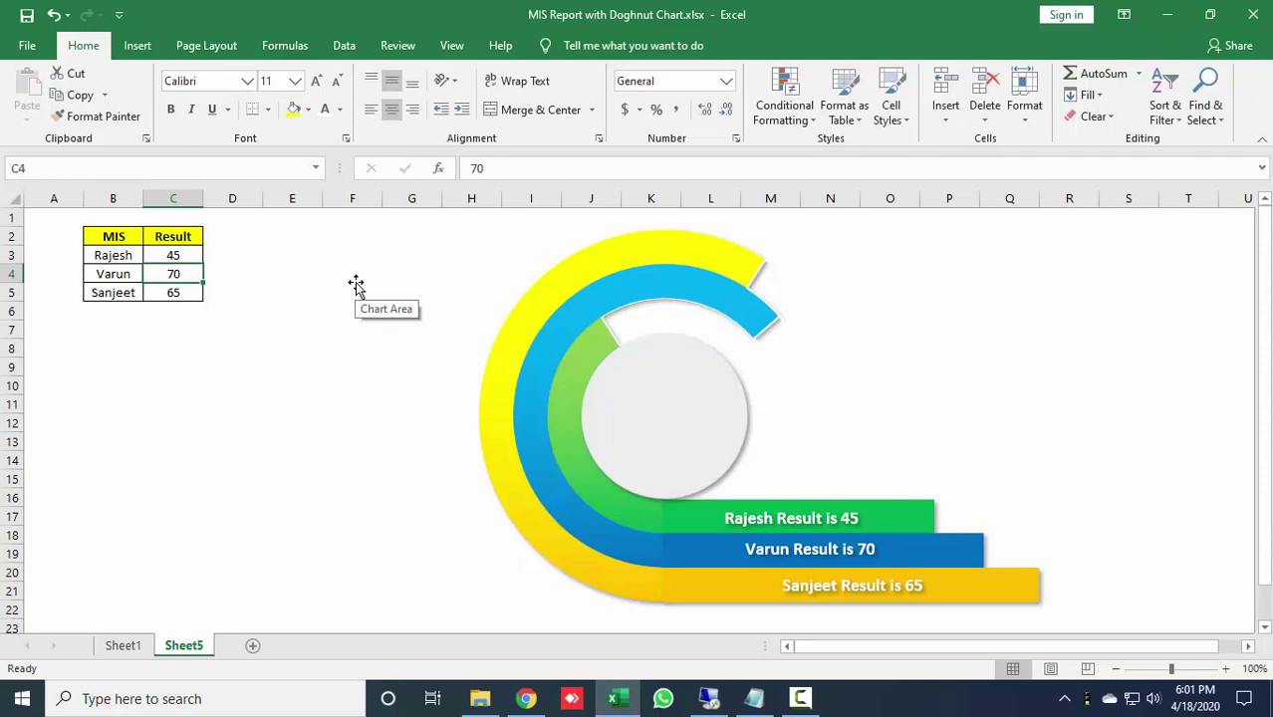
text(65)
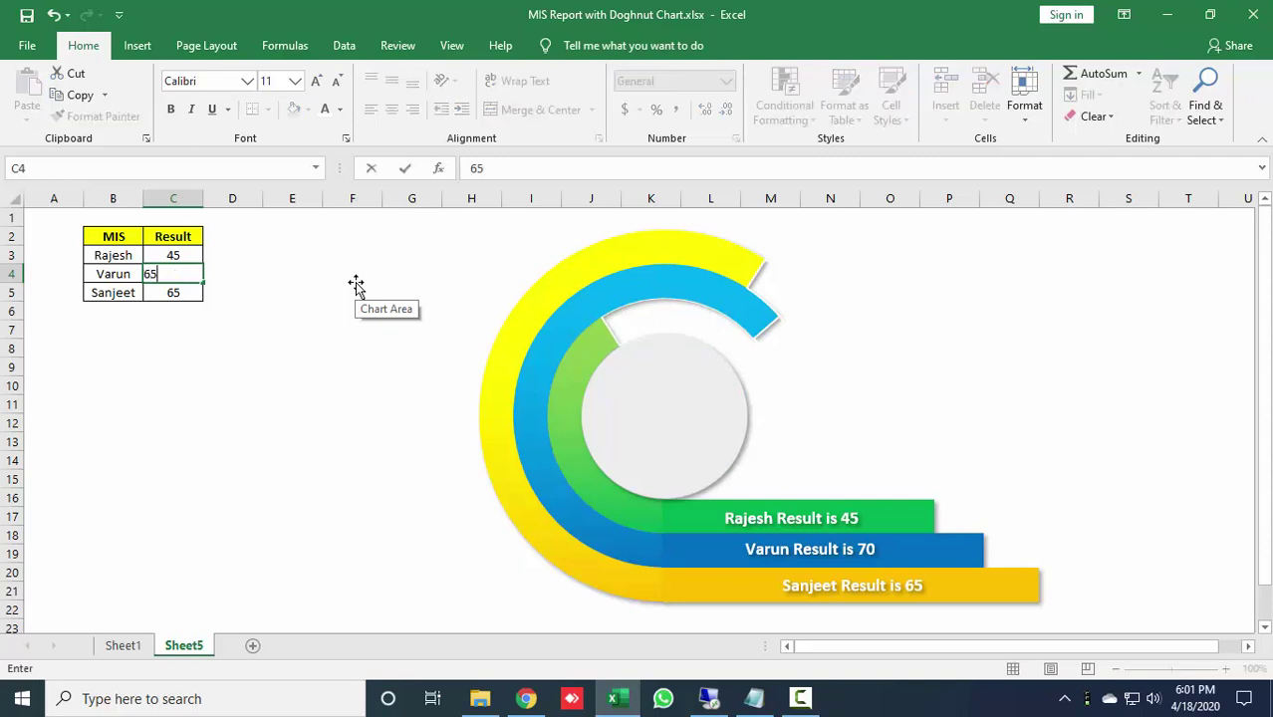
key(Return)
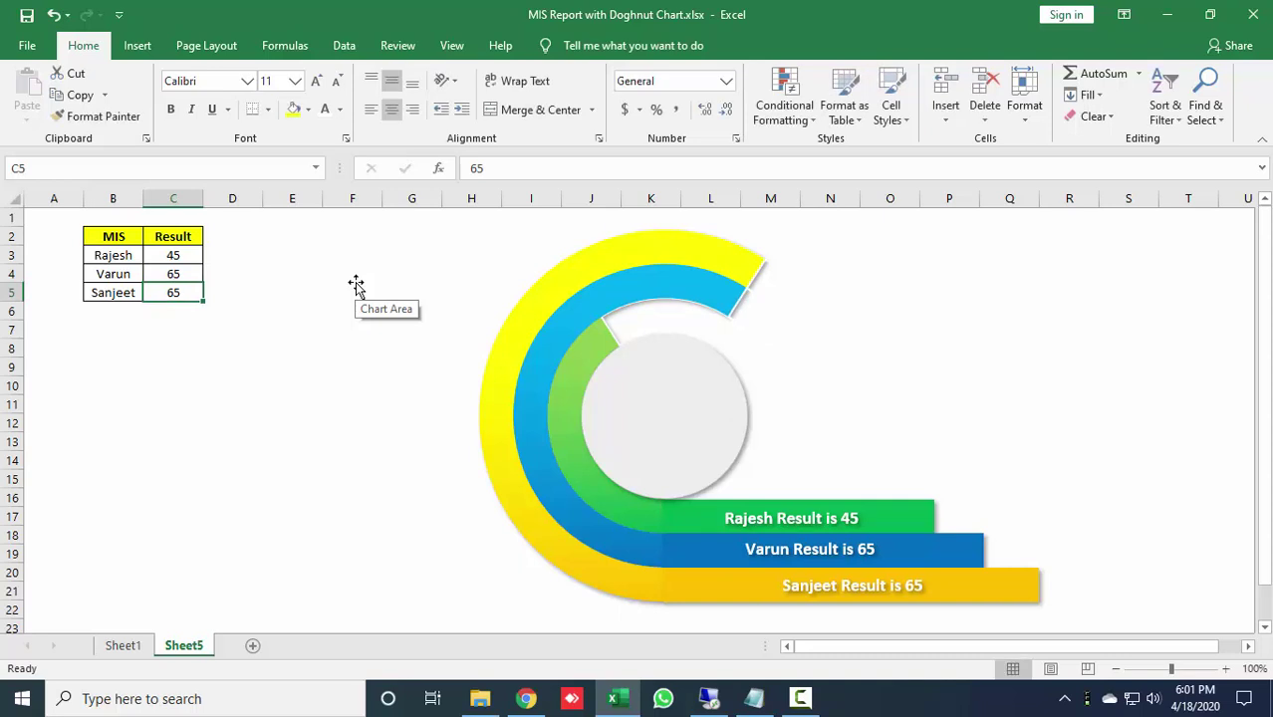
- Clear the Result values in C3:C5
key(Up)
key(Up)
key(shift+Down)
key(shift+Down)
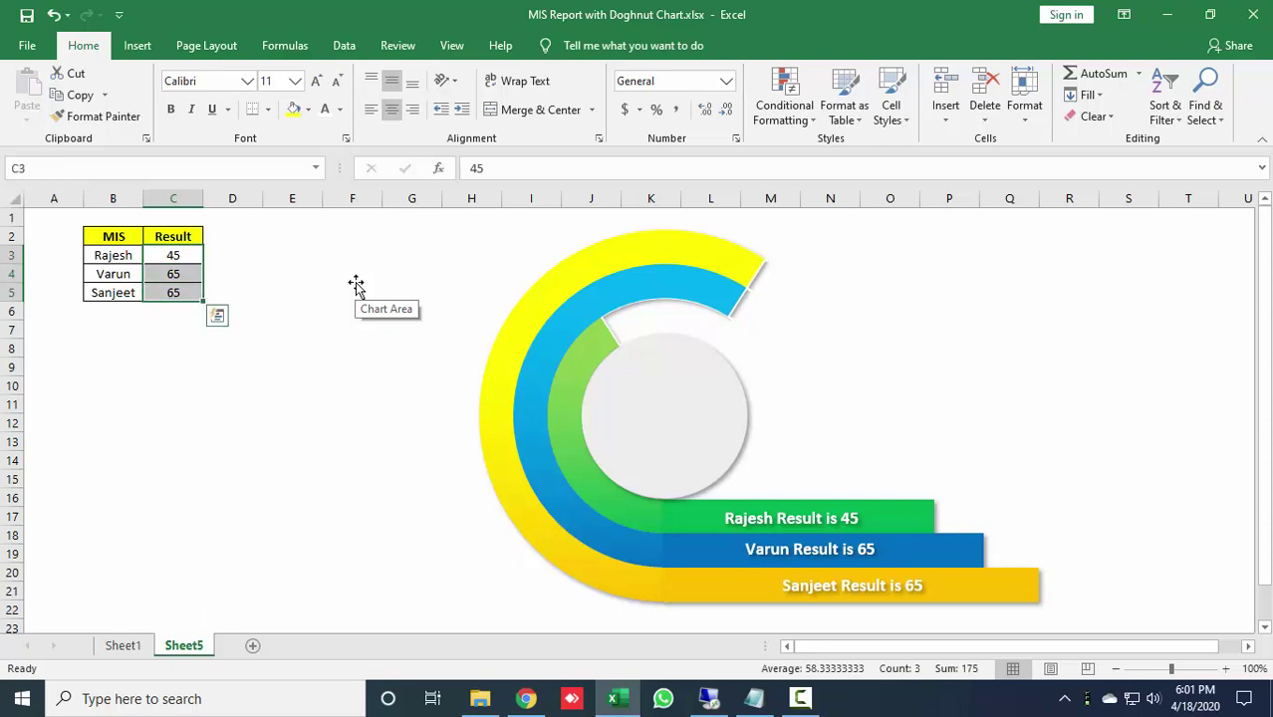
key(Delete)
key(shift+Up)
key(shift+Up)
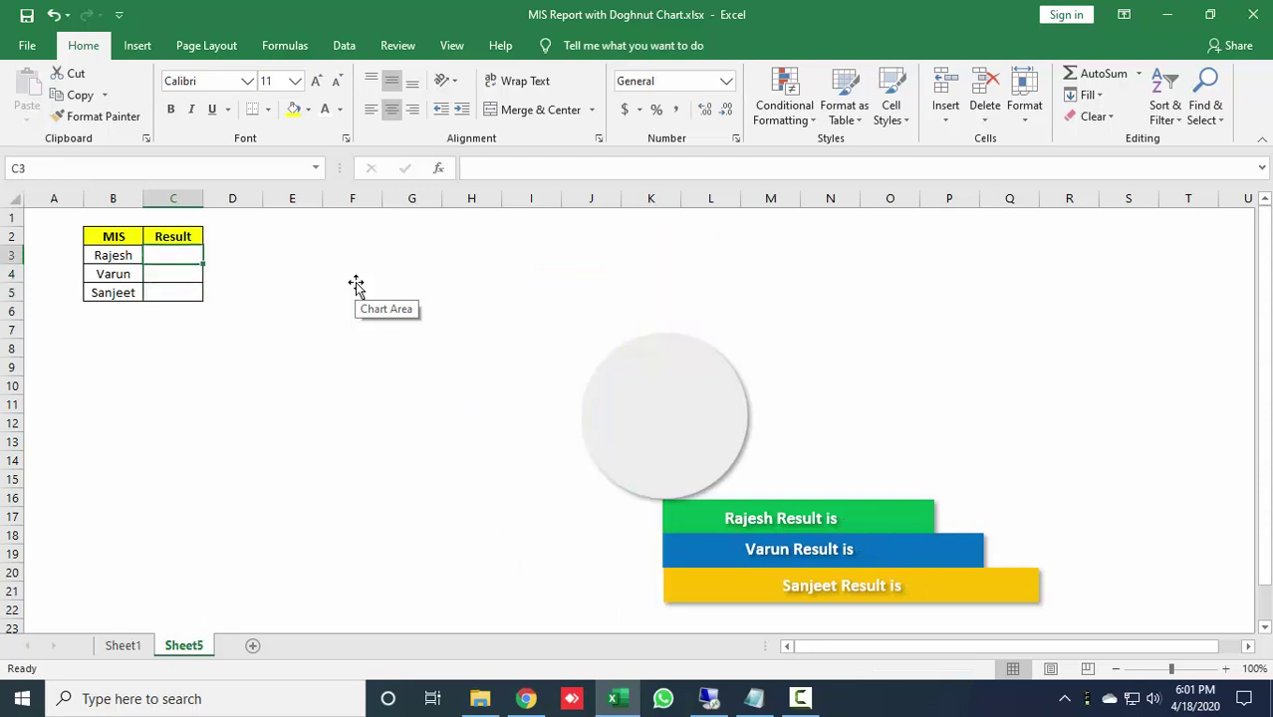
- Enter =RANDBETWEEN(20,100) in C3 and copy it through C5
text(=rand)
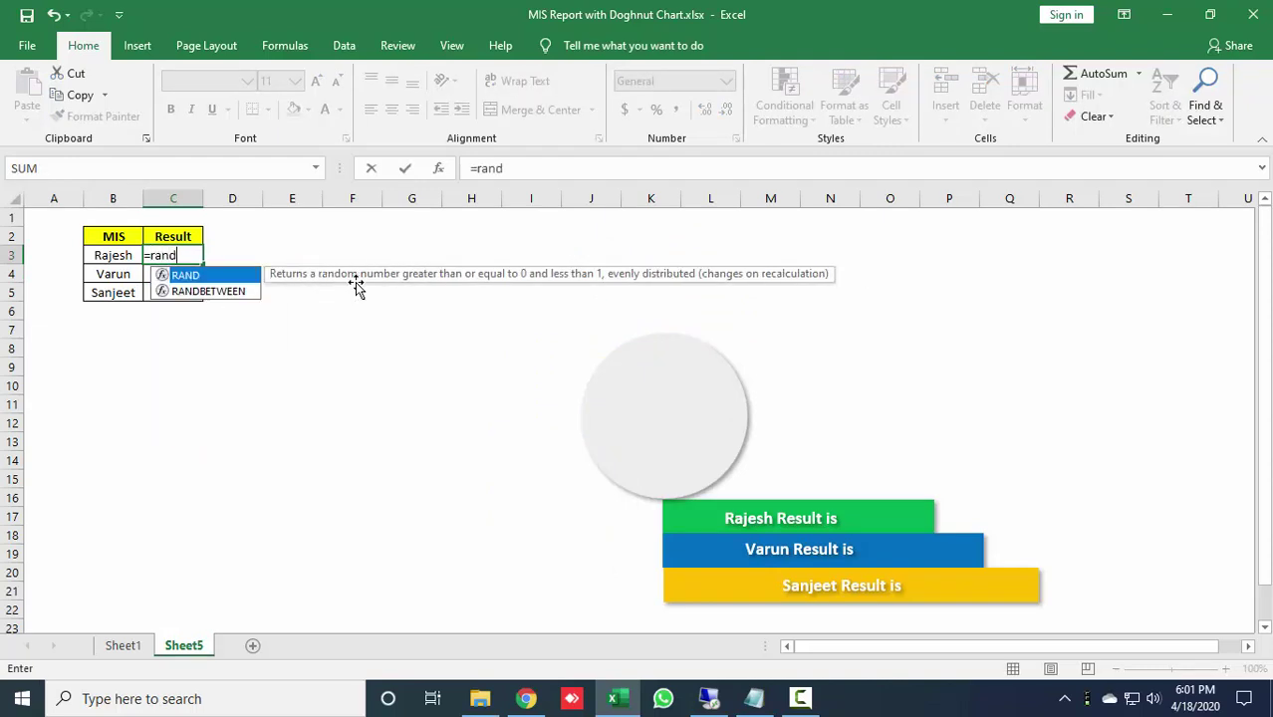
key(Down)
key(Tab)
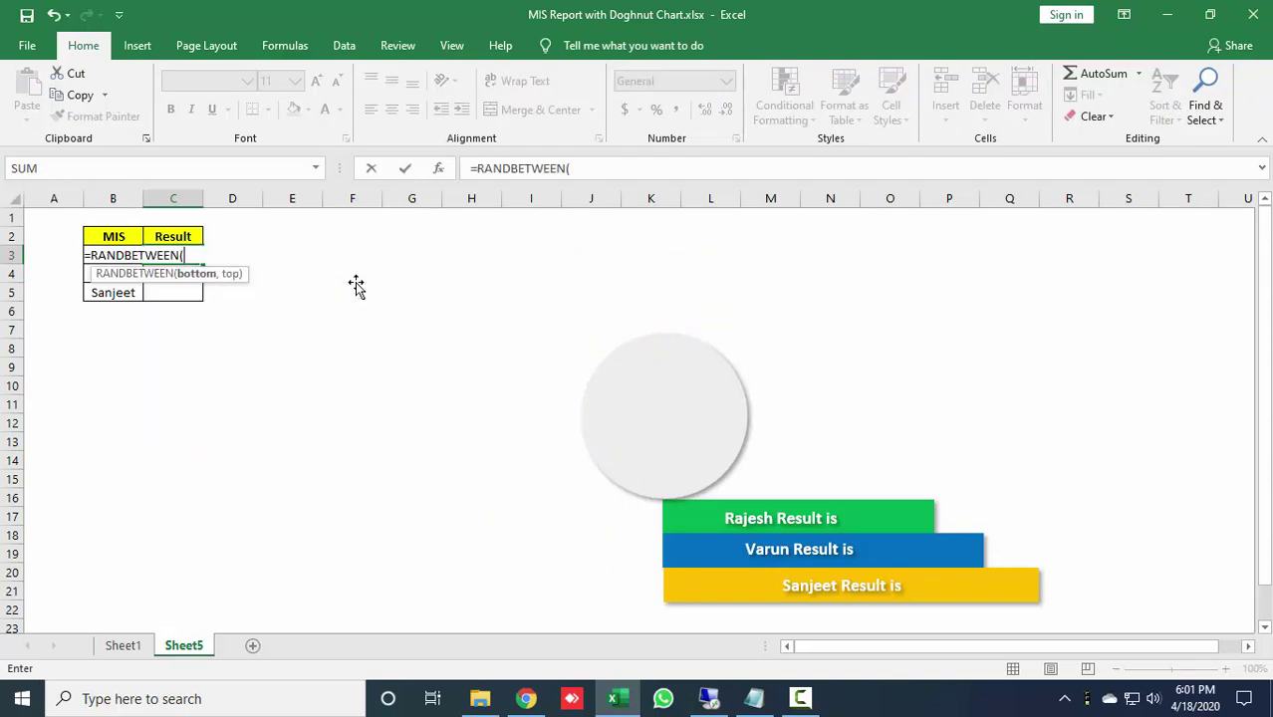
text(20,1)
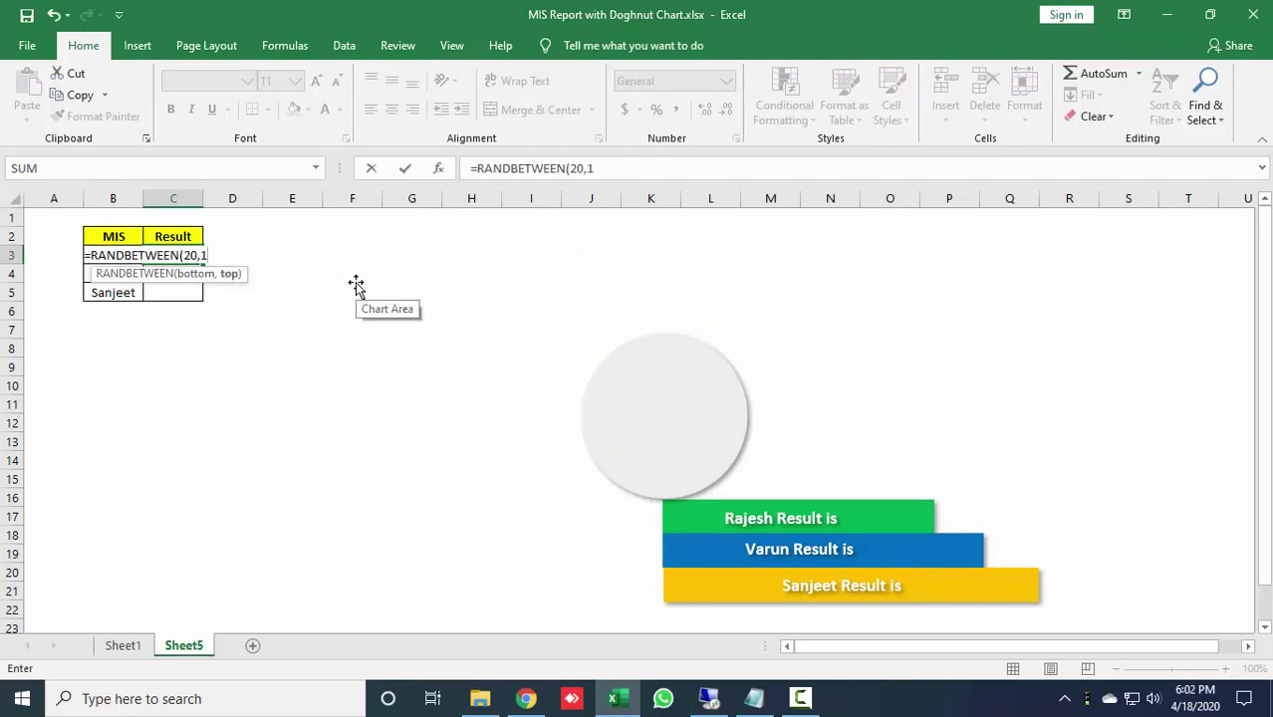
text(00))
key(Return)
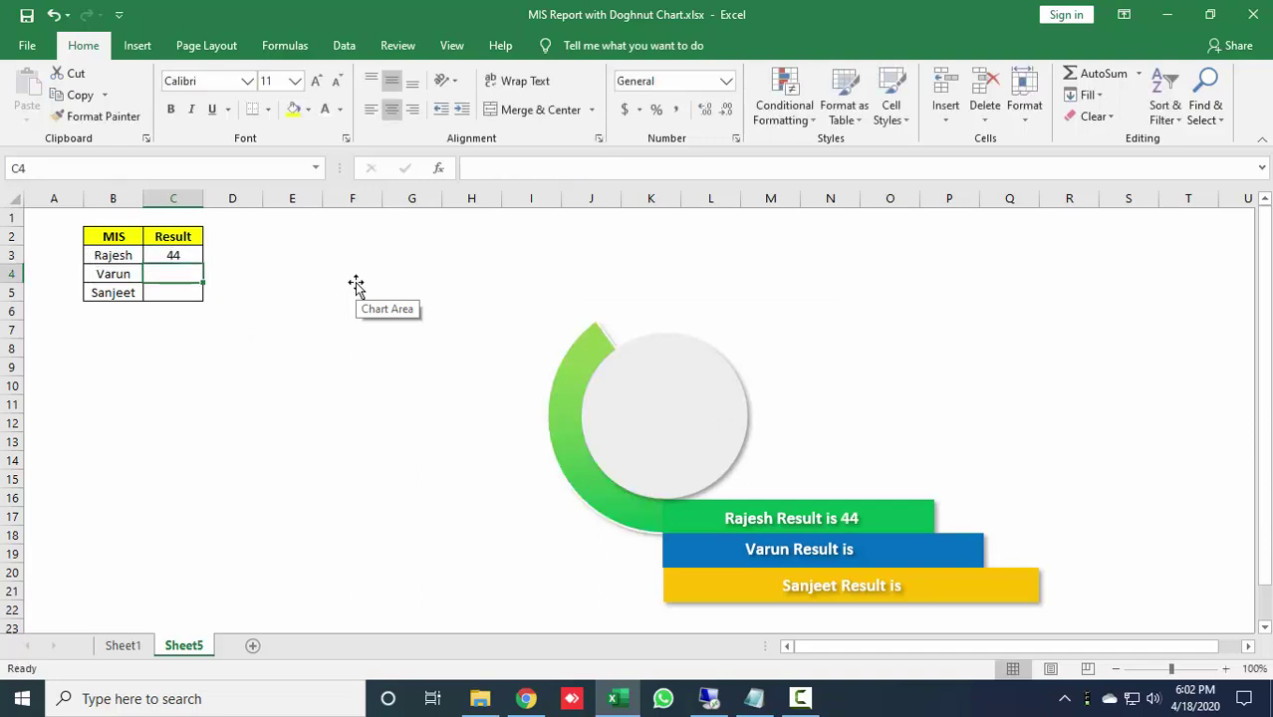
key(Up)
key(ctrl+c)
key(shift+Down)
key(shift+Down)
key(Return)
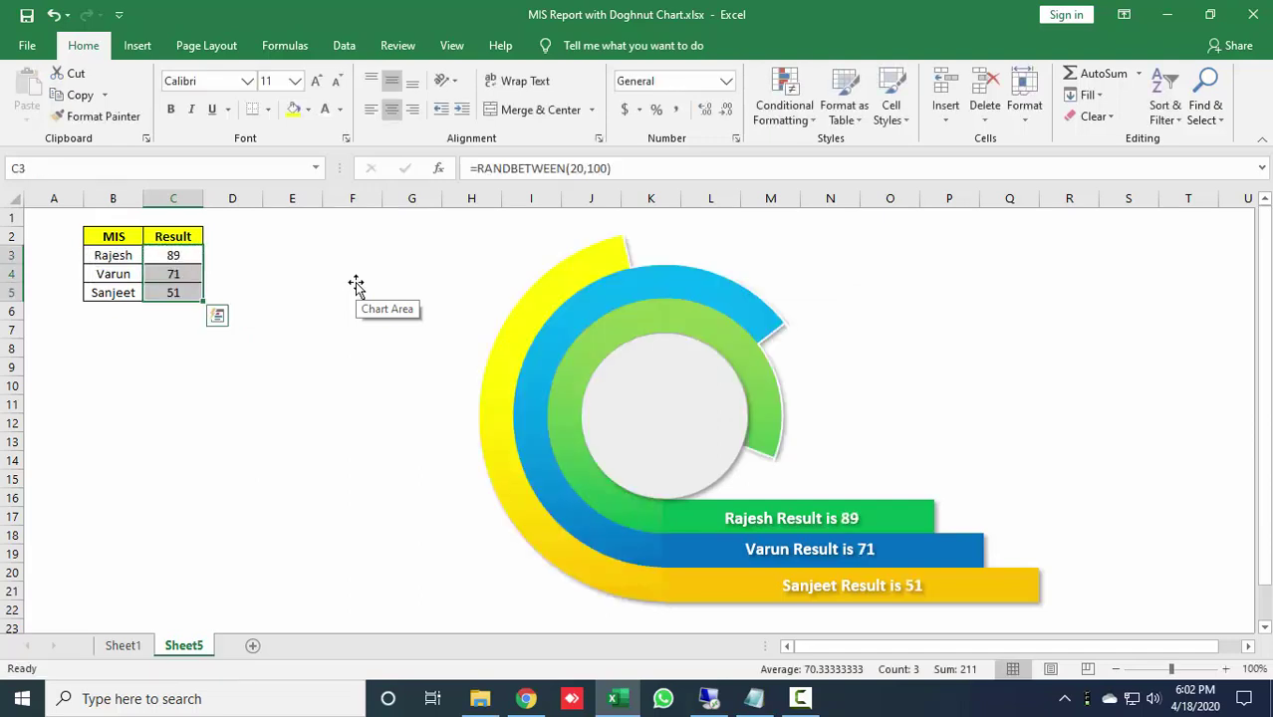
- Select cell C6 and recalculate the sheet repeatedly to check how the rings and labels respond to random results
key(Up)
key(Down)
key(Down)
key(Down)
key(Down)
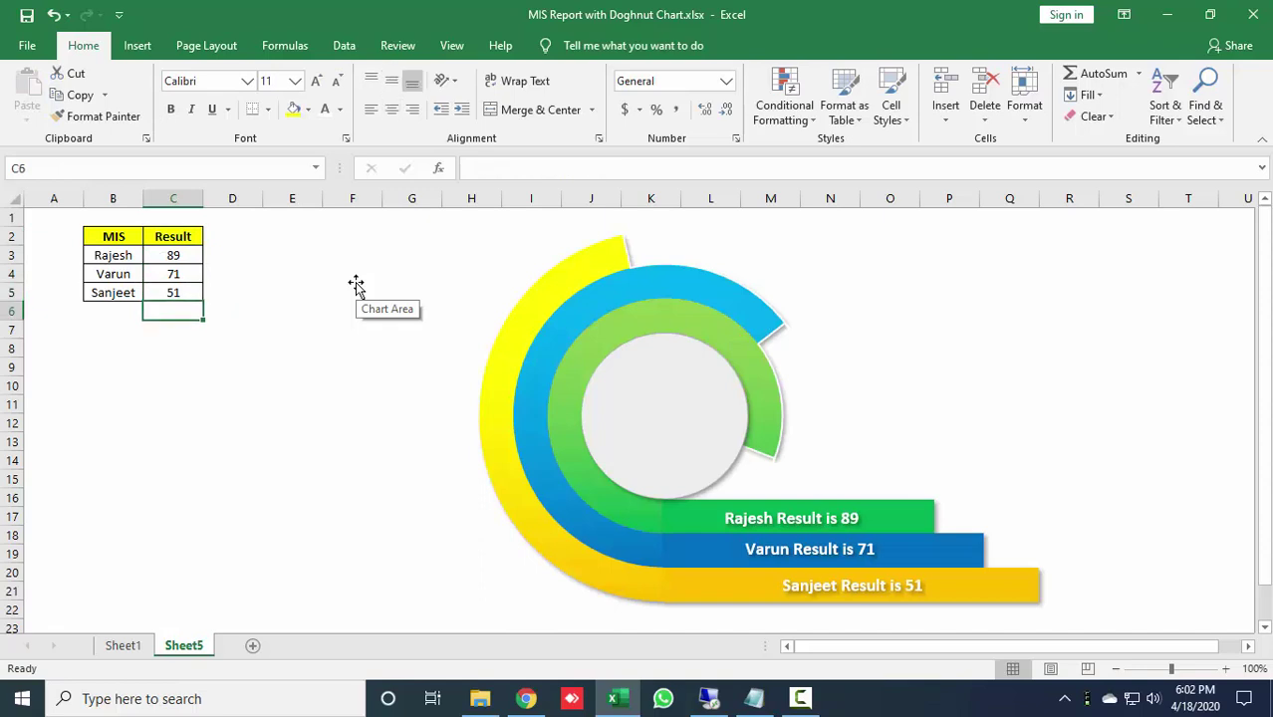
key(F9)
key(F9)
key(F9)
key(F9)
key(F9)
key(F9)
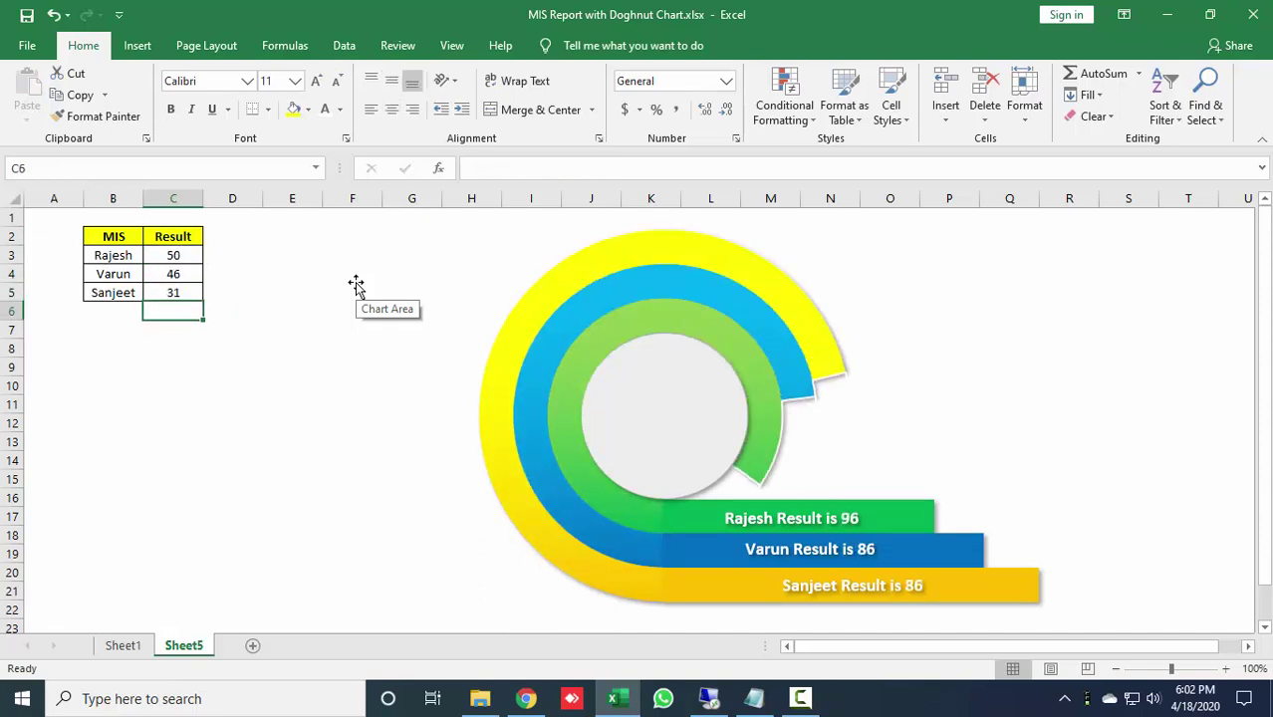
key(F9)
key(F9)
key(F9)
key(F9)
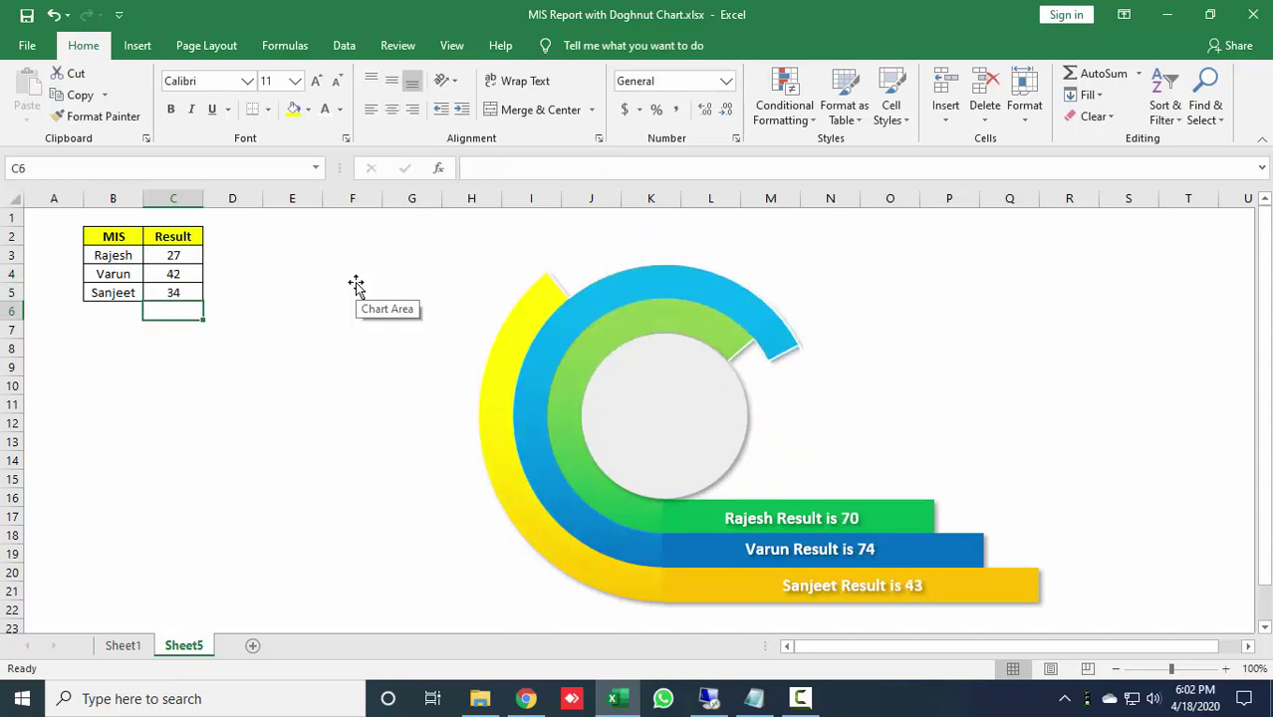
key(F9)
key(F9)
key(F9)
key(F9)
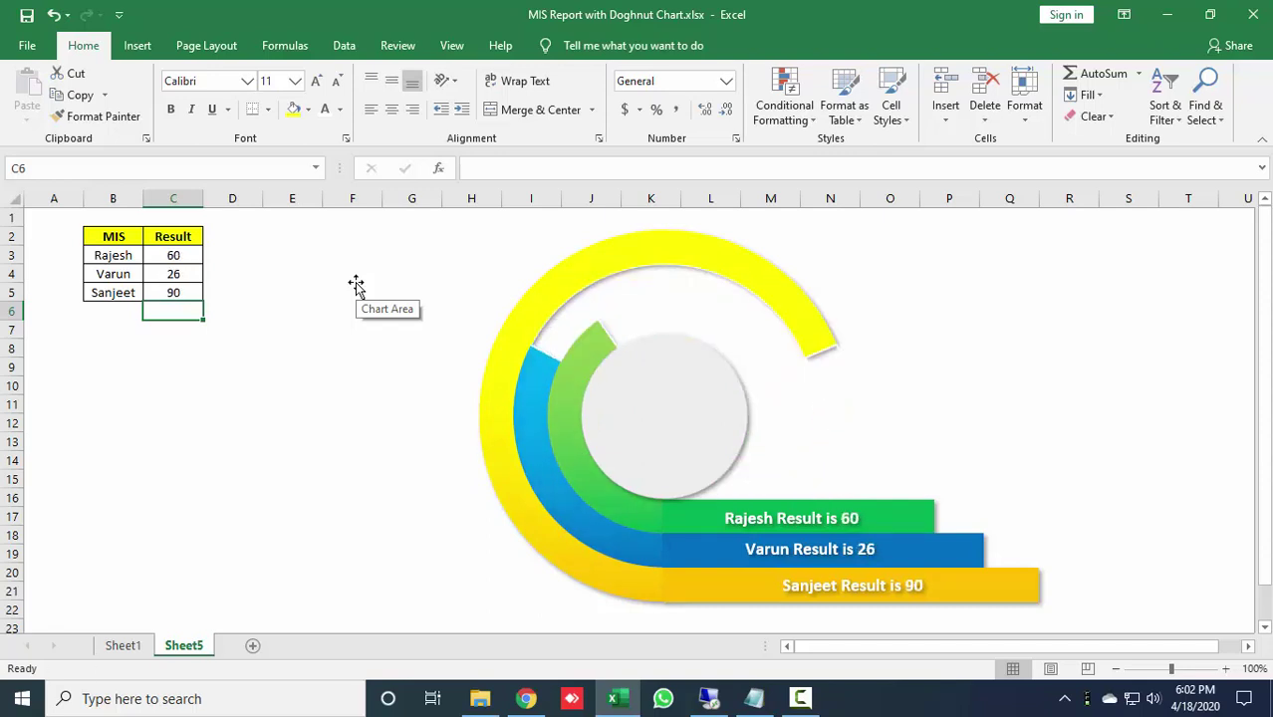
key(F9)
key(F9)
key(F9)
key(F9)
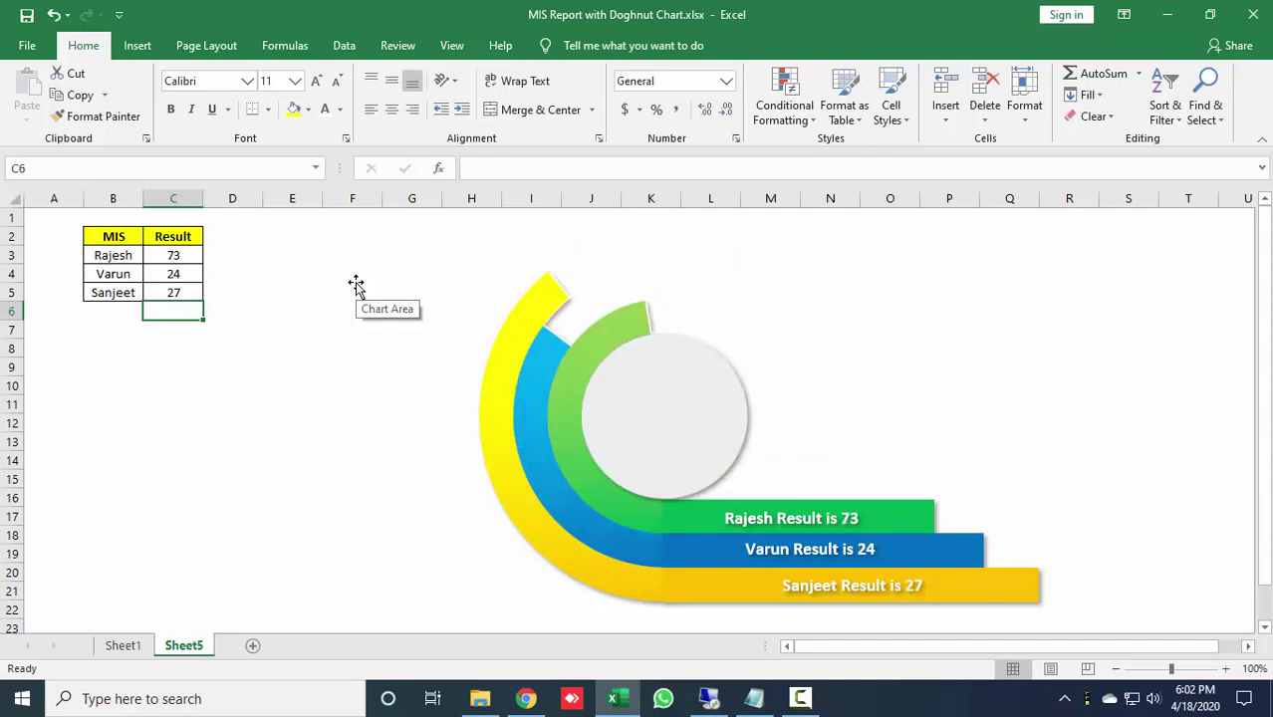
key(F9)
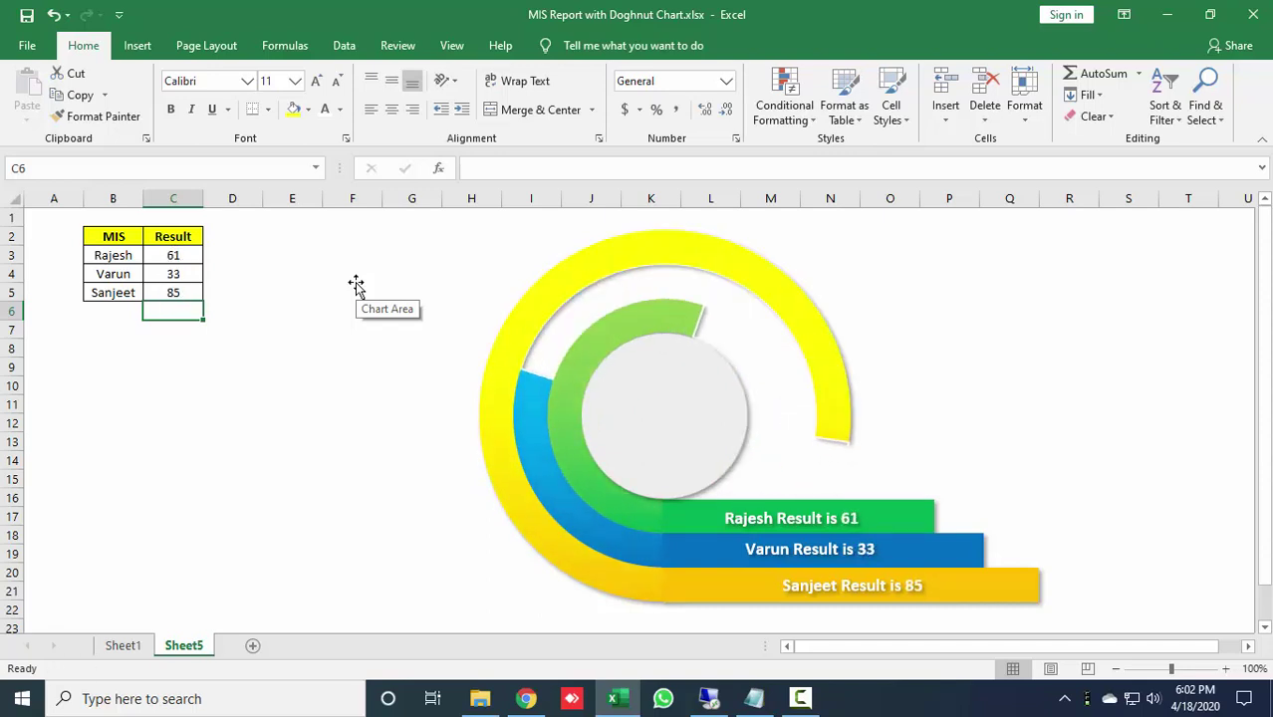
key(F9)
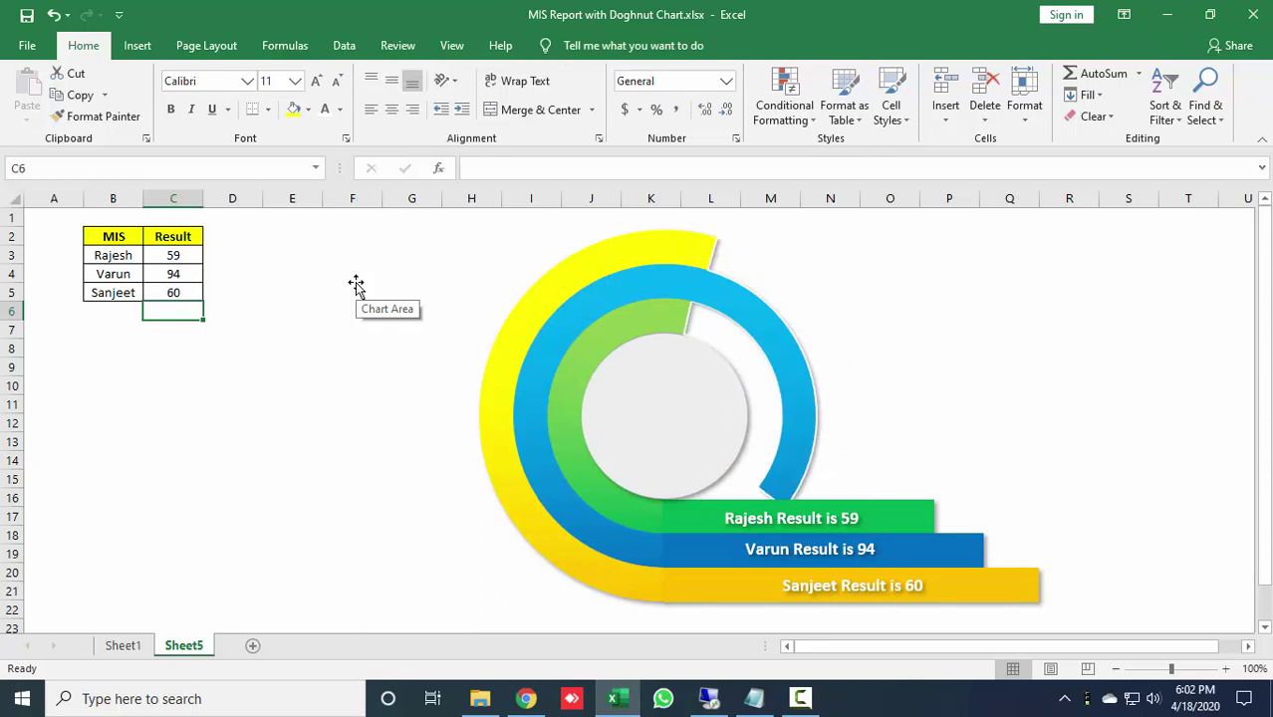